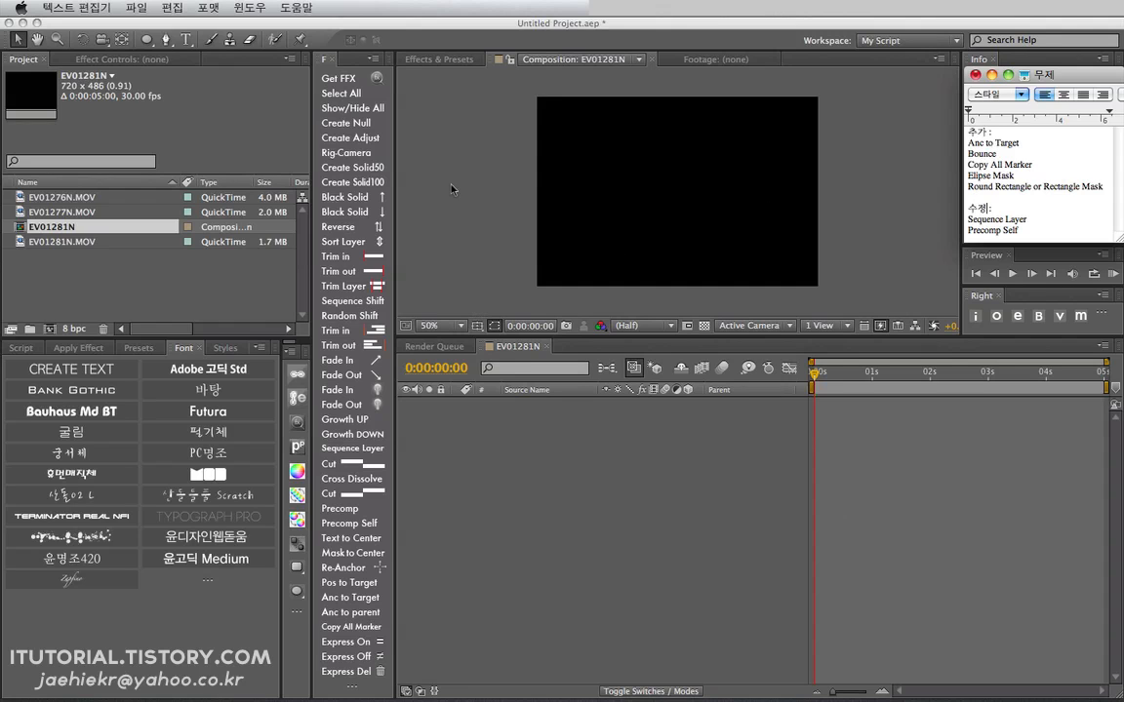
# Step: Create a 100 px and a 50 px solid, placing the large one up and left of the frame's centre and the small one below right
pyautogui.click(371, 183)
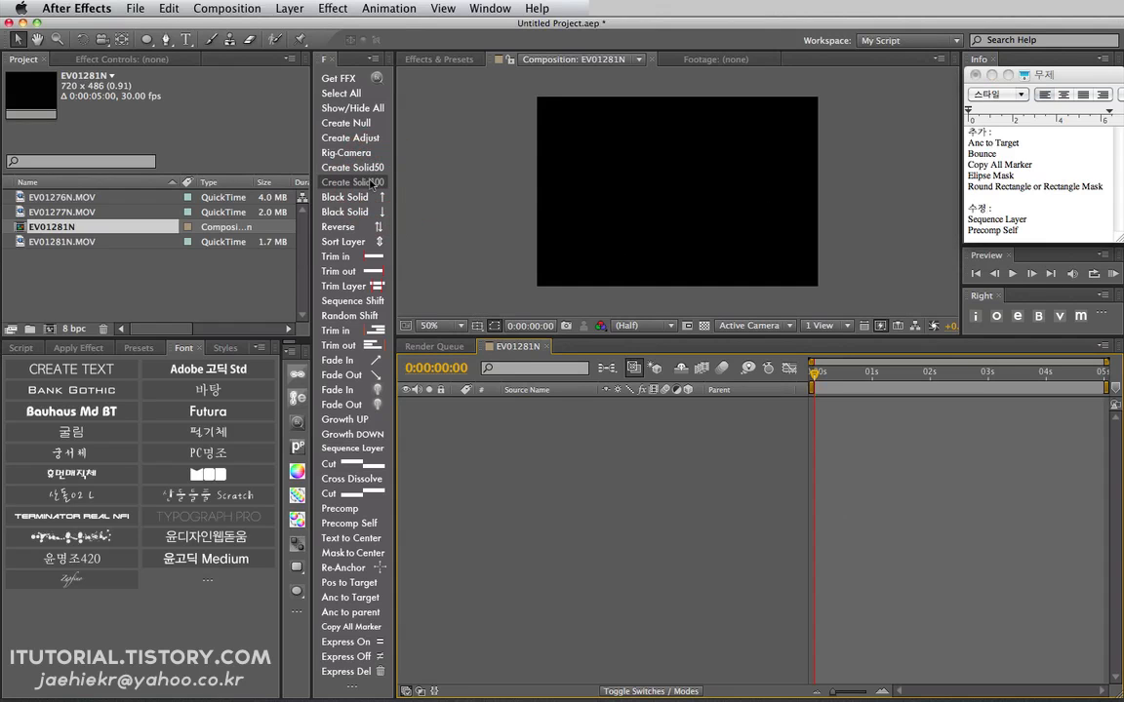
pyautogui.click(368, 167)
pyautogui.moveTo(675, 197); pyautogui.dragTo(655, 159)
pyautogui.moveTo(747, 223); pyautogui.dragTo(717, 220)
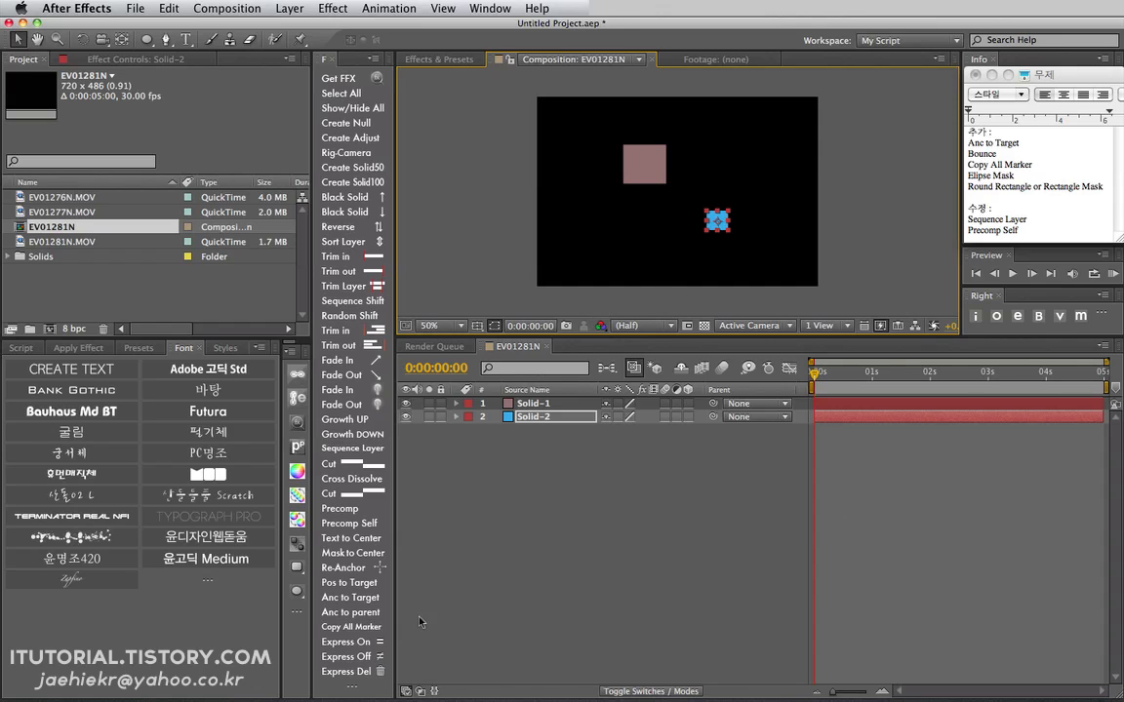
pyautogui.click(644, 158)
pyautogui.click(719, 220)
pyautogui.click(651, 173)
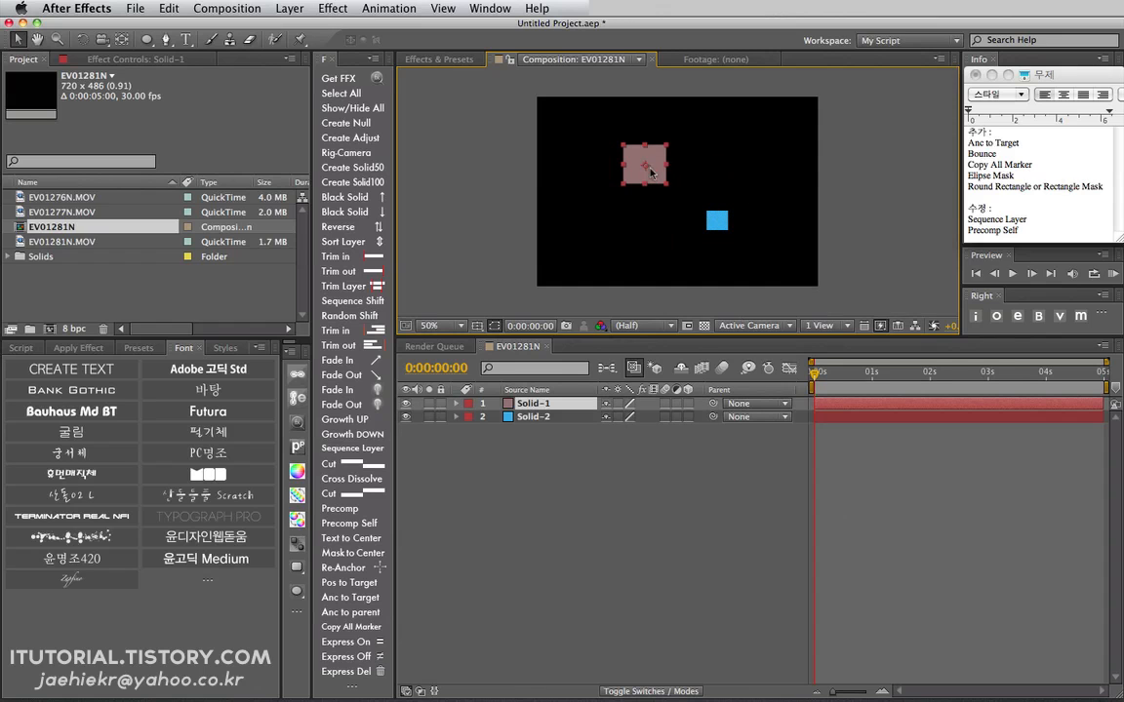
pyautogui.click(540, 418)
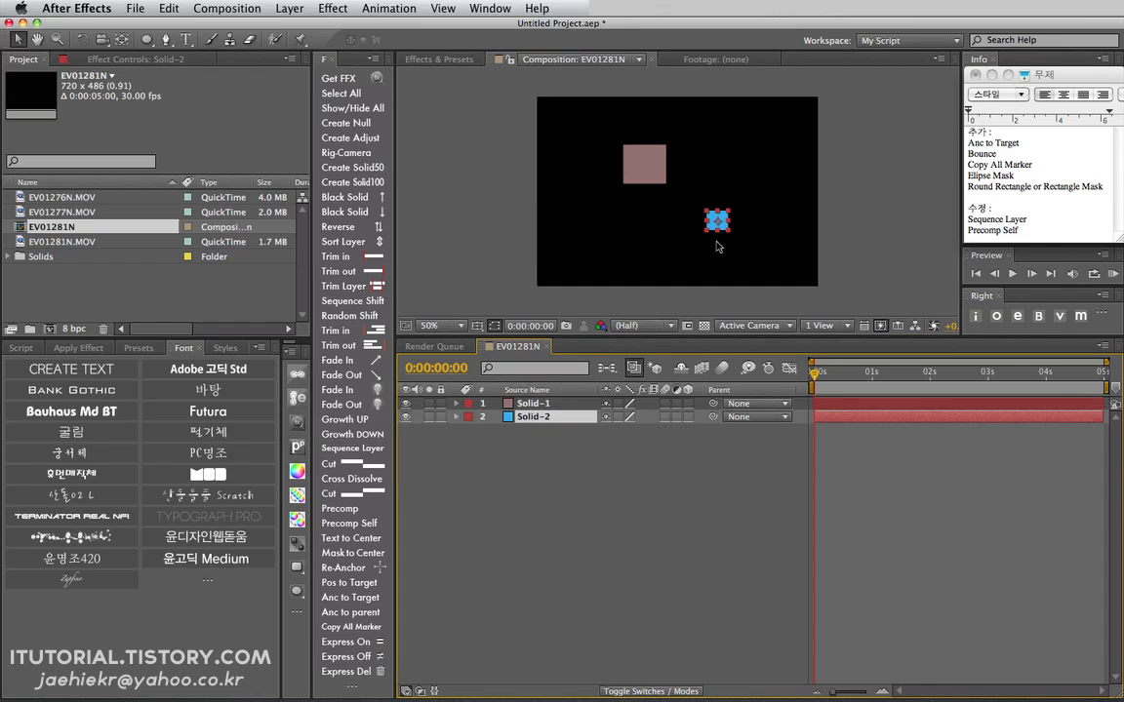
pyautogui.keyDown('shift'); pyautogui.click(547, 408); pyautogui.keyUp('shift')
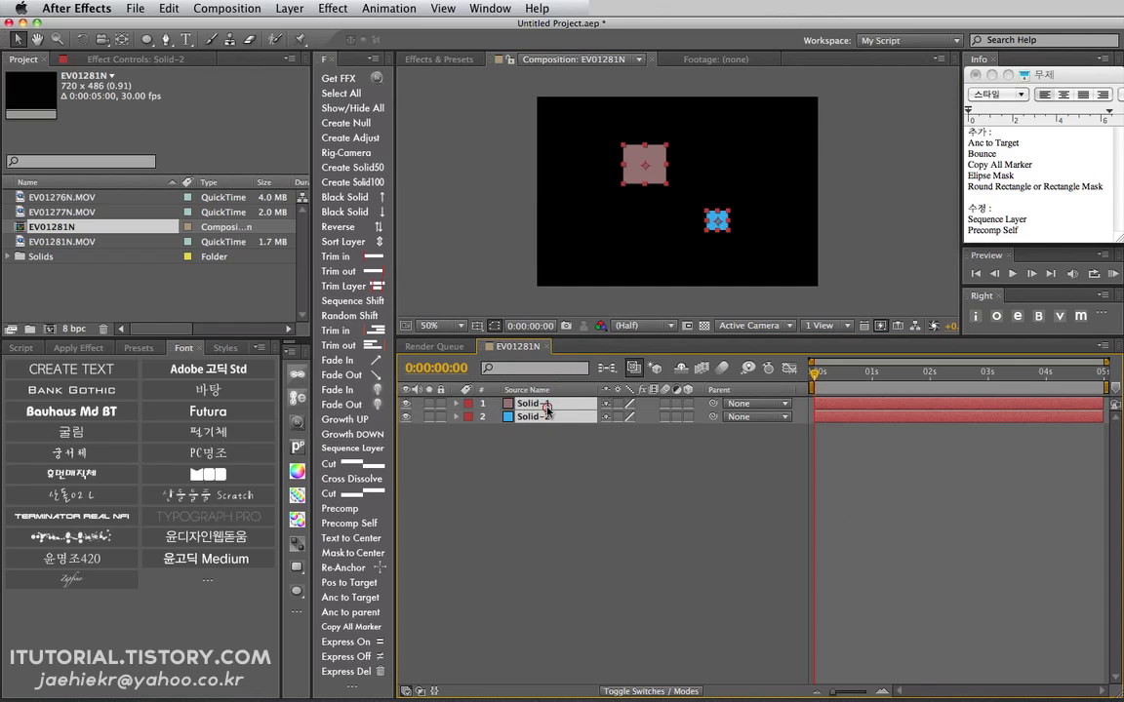
pyautogui.click(478, 430)
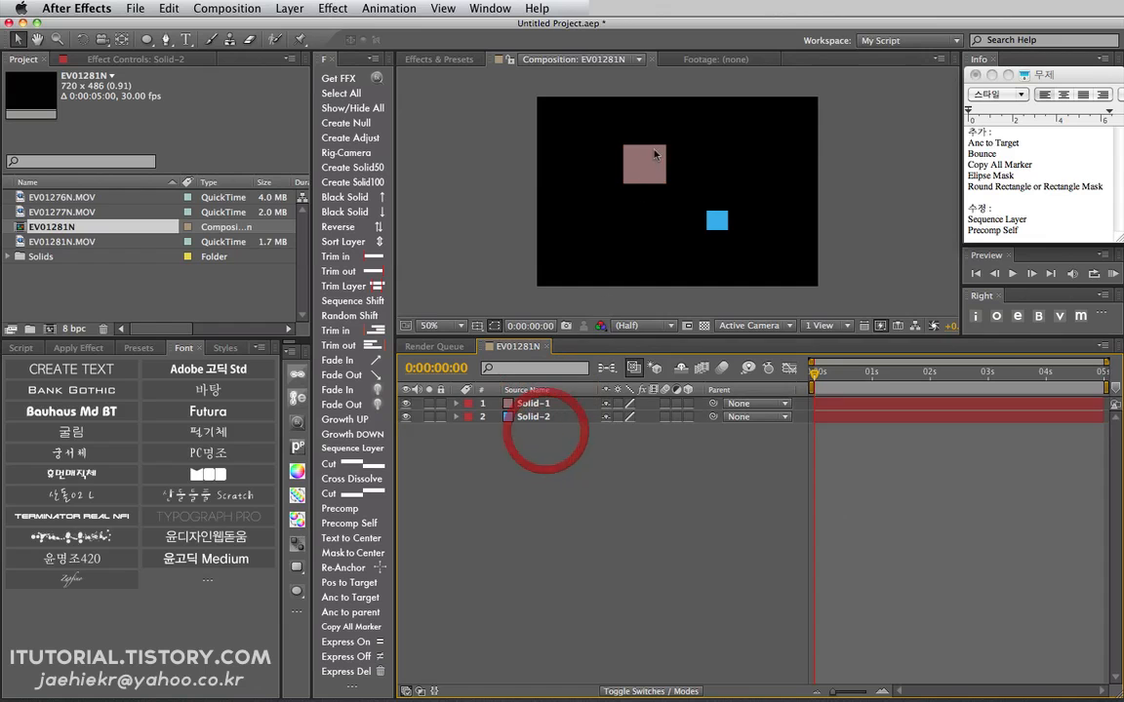
# Step: Move Solid-1's anchor point out of its square to the empty area above Solid-2 with the Pan Behind tool
pyautogui.click(645, 161)
pyautogui.click(121, 39)
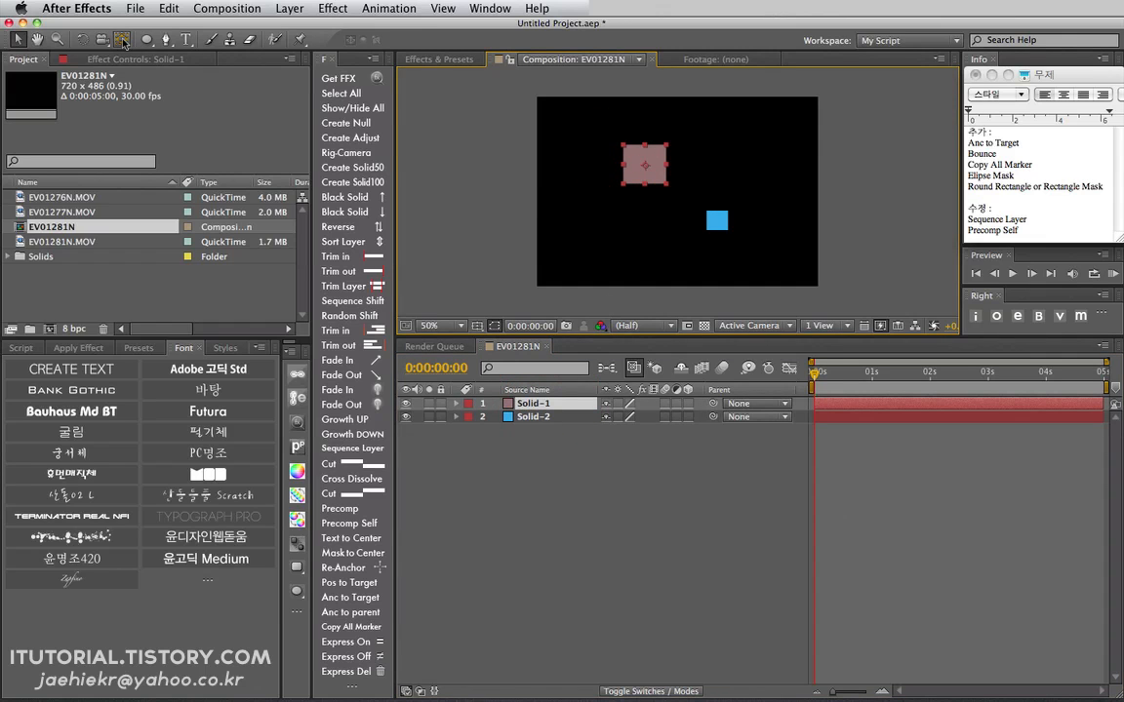
pyautogui.moveTo(645, 163); pyautogui.dragTo(715, 143)
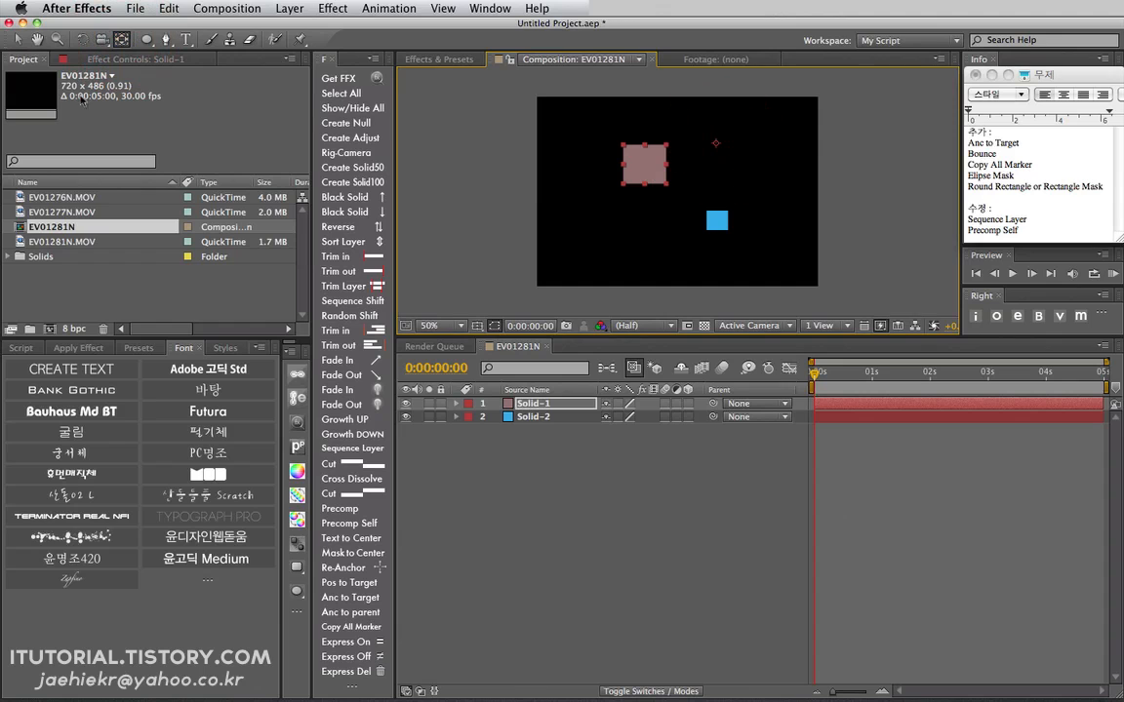
pyautogui.click(17, 39)
# Step: Try Anc to Target on Solid-2 with Solid-1 as target, using the target's anchor point as reference, and undo it
pyautogui.click(533, 416)
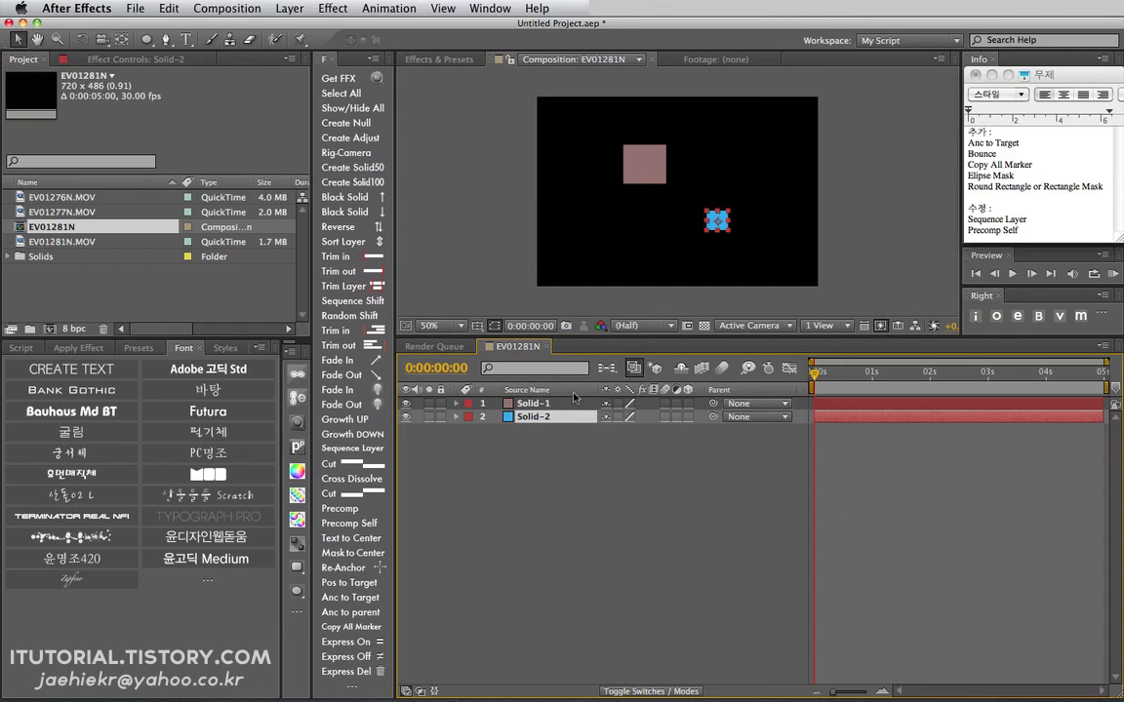
pyautogui.keyDown('shift'); pyautogui.click(542, 406); pyautogui.keyUp('shift')
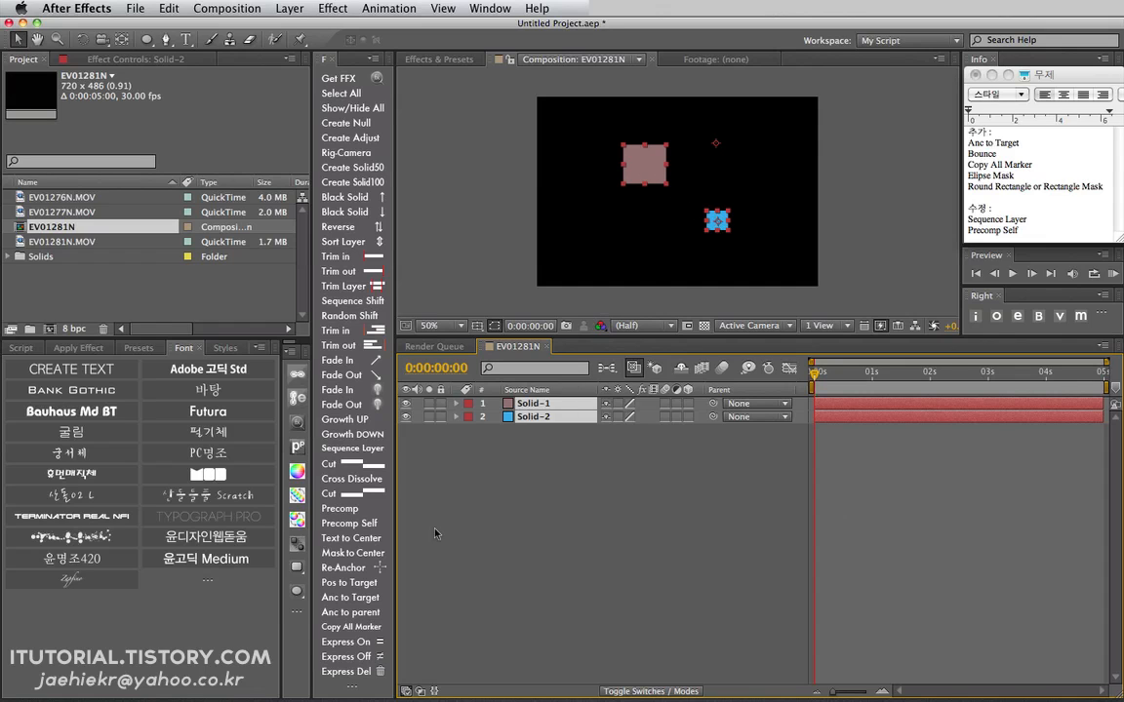
pyautogui.click(342, 596)
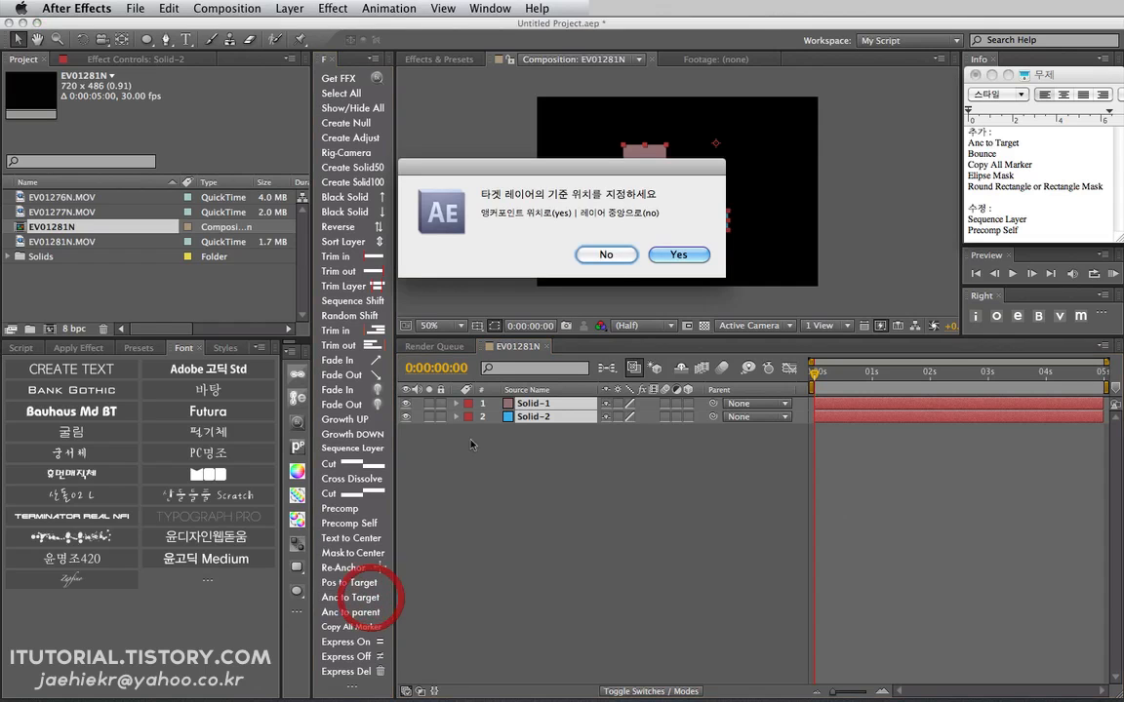
pyautogui.moveTo(604, 175); pyautogui.dragTo(574, 233)
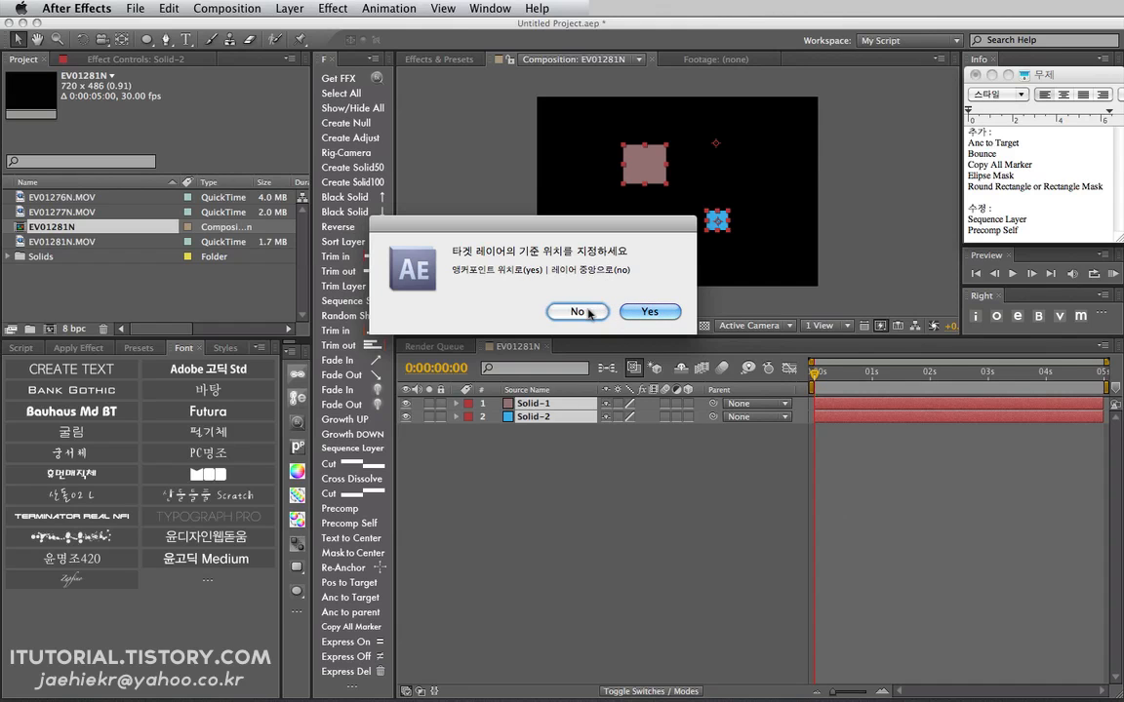
pyautogui.click(641, 313)
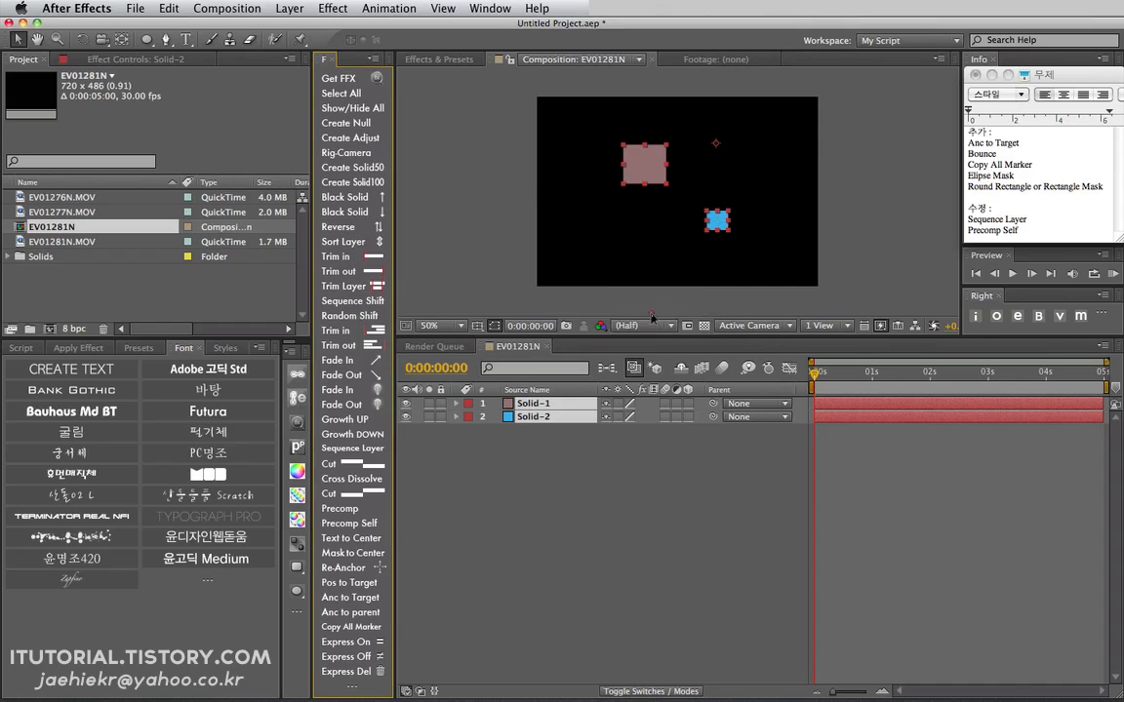
pyautogui.click(533, 416)
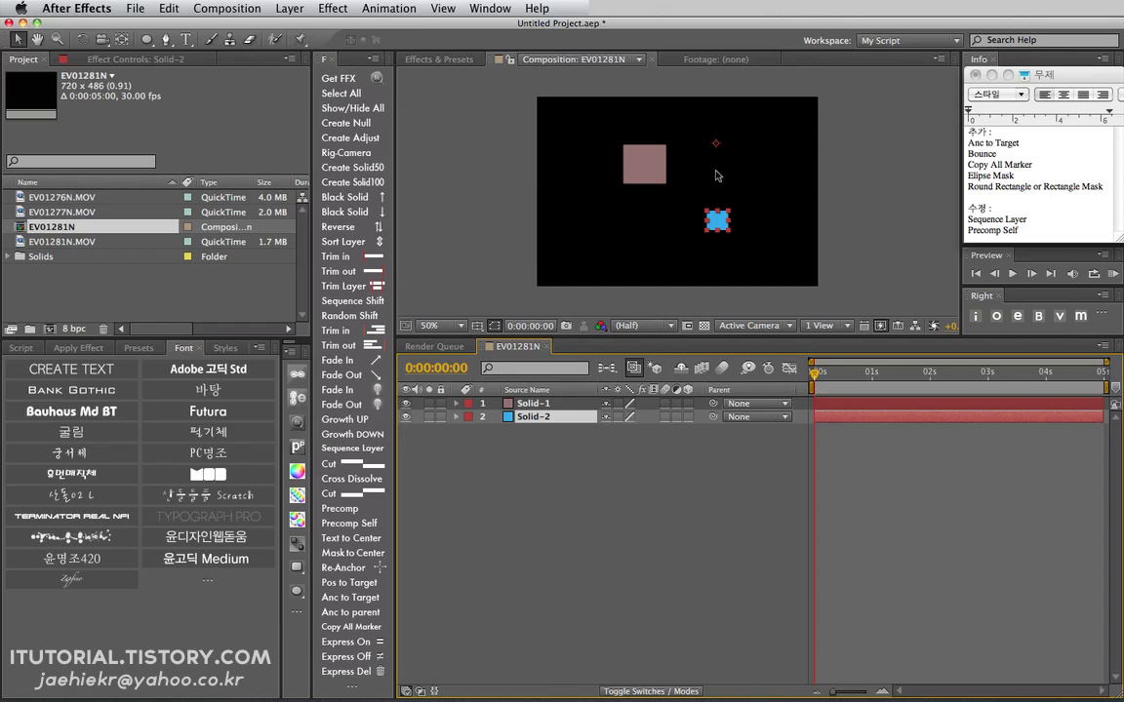
pyautogui.press('super+a')
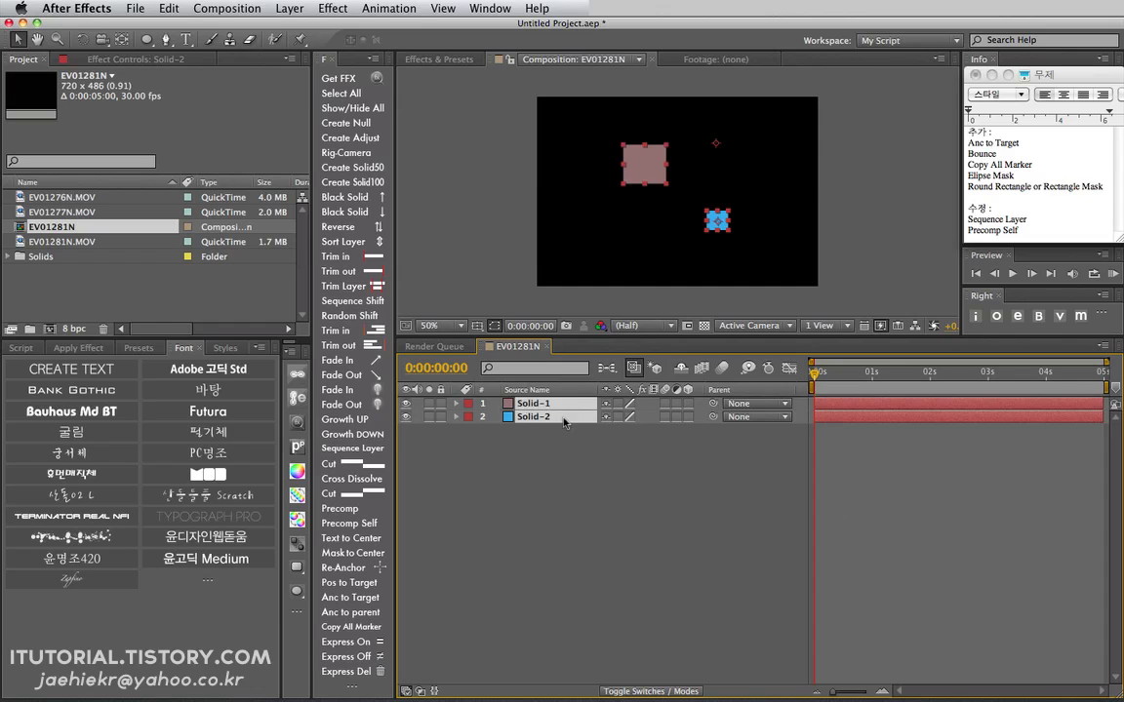
# Step: Try Anc to Target on Solid-2 with Solid-1 as target, using the target layer's centre as reference, and undo it
pyautogui.click(550, 446)
pyautogui.click(542, 418)
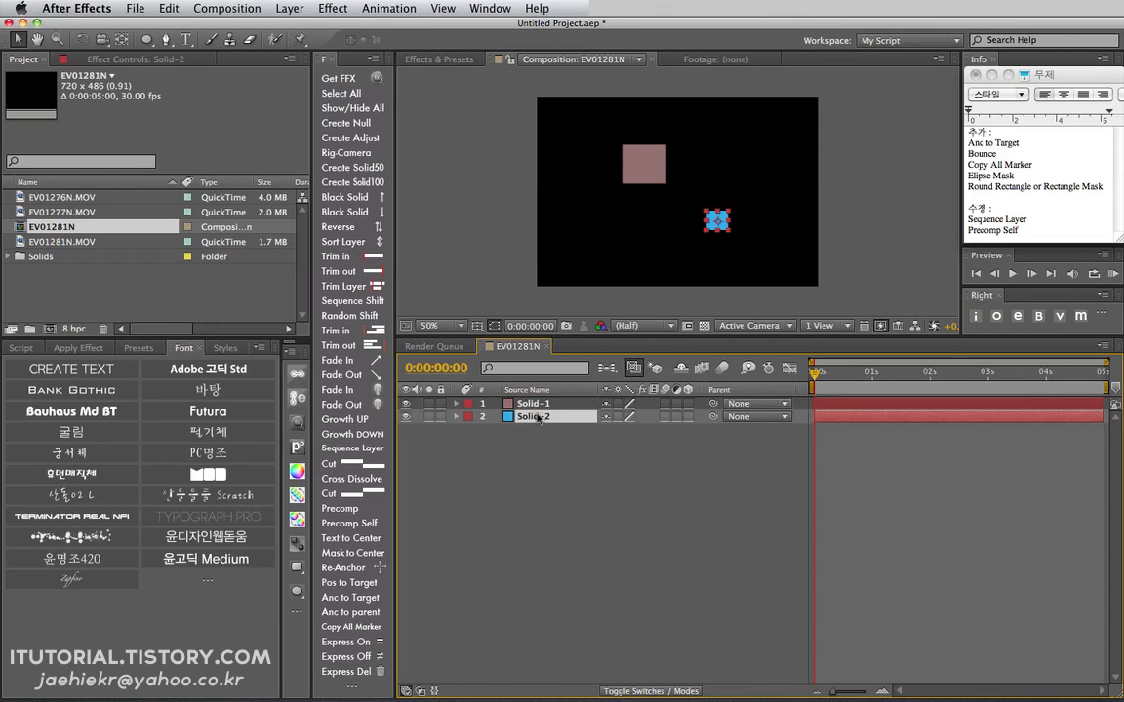
pyautogui.keyDown('shift'); pyautogui.click(485, 403); pyautogui.keyUp('shift')
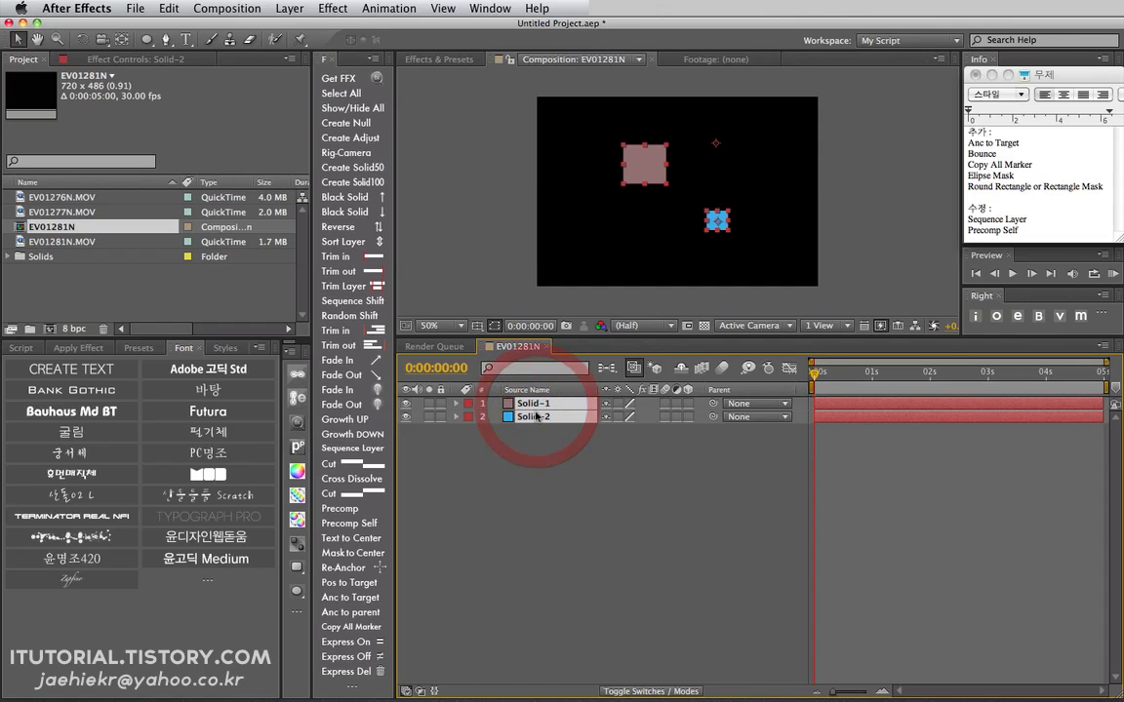
pyautogui.click(374, 599)
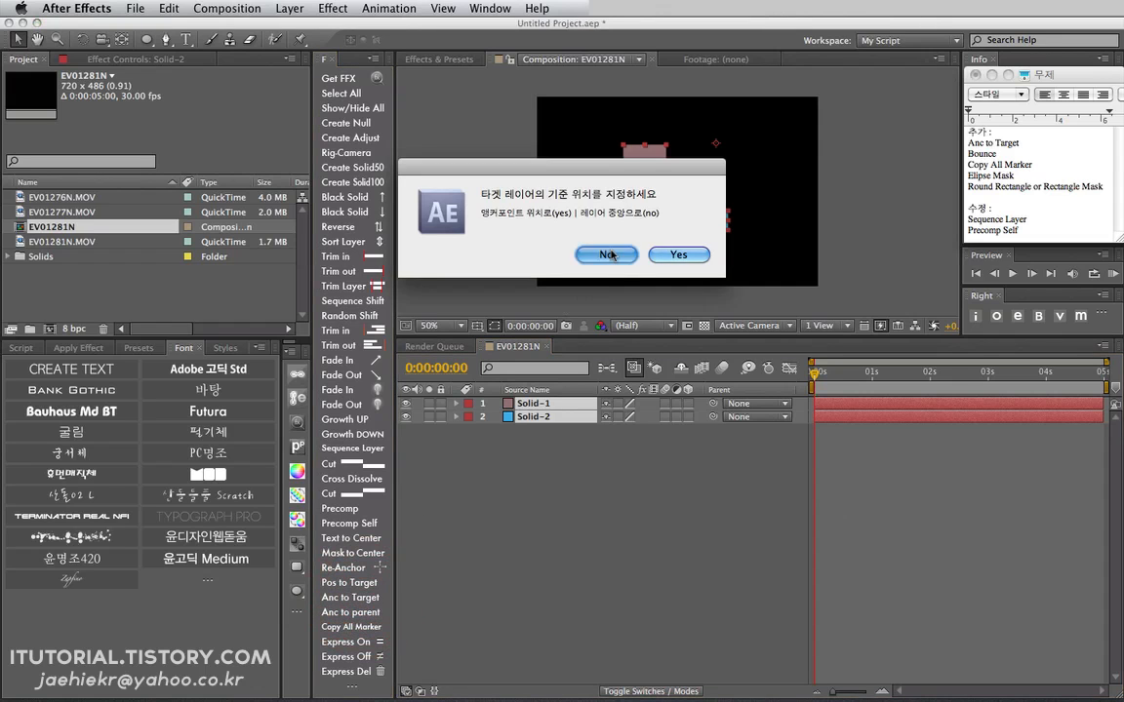
pyautogui.click(608, 255)
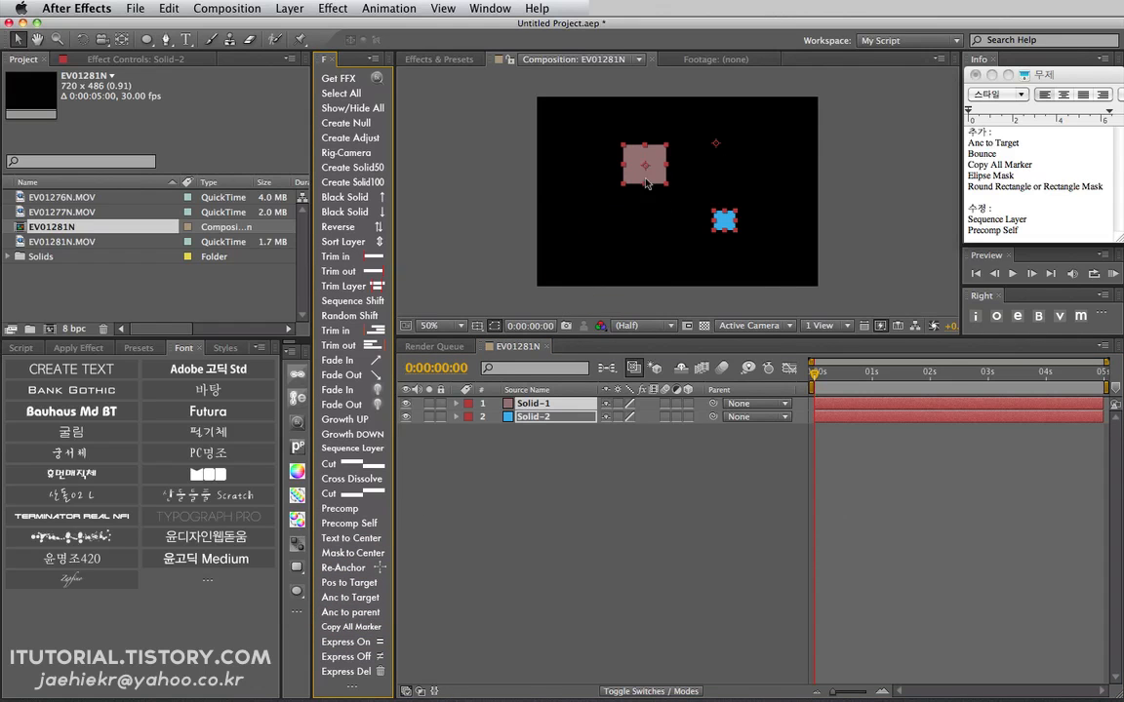
pyautogui.click(558, 425)
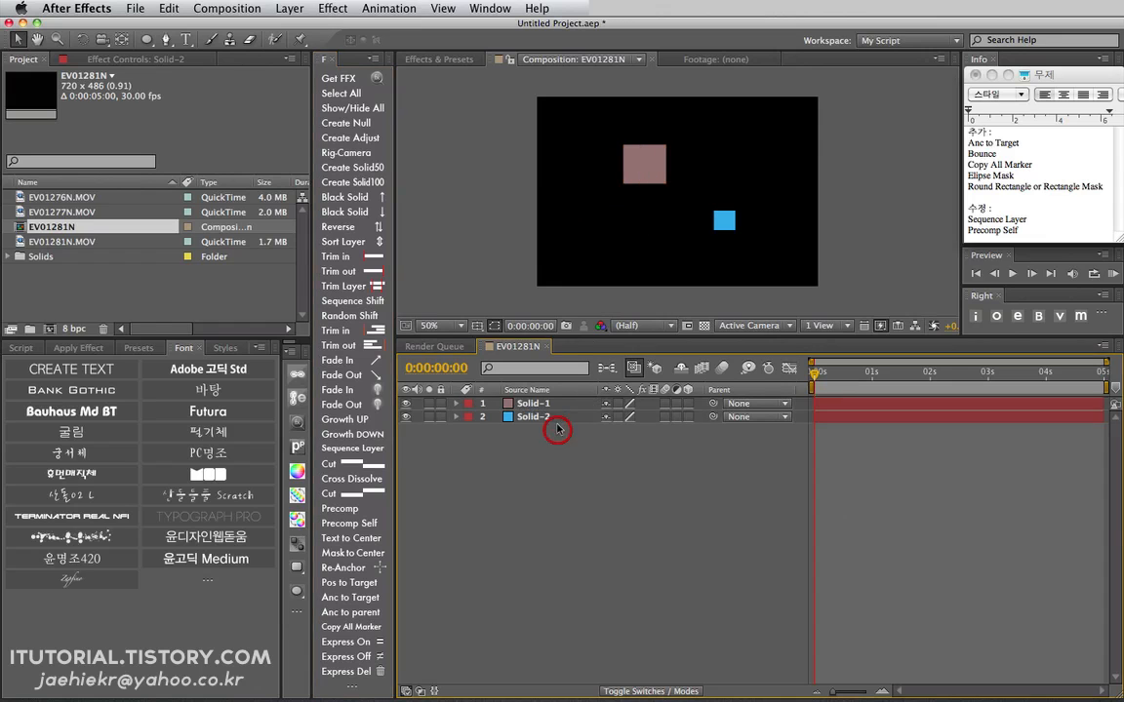
pyautogui.click(646, 162)
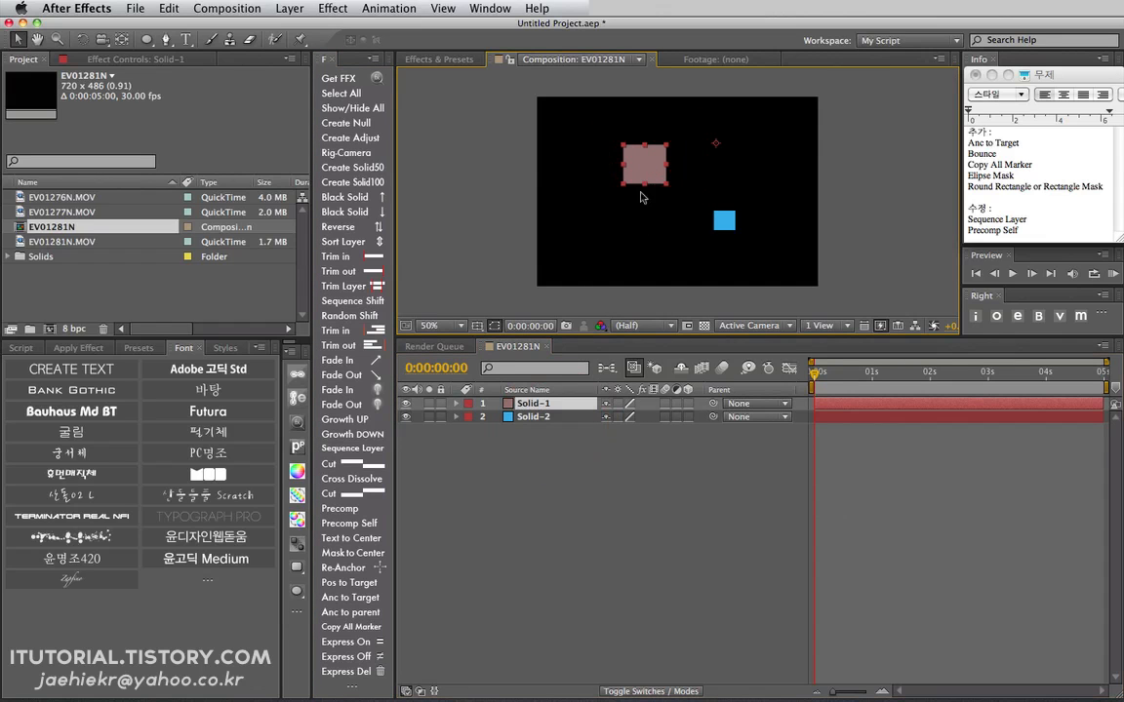
pyautogui.click(535, 416)
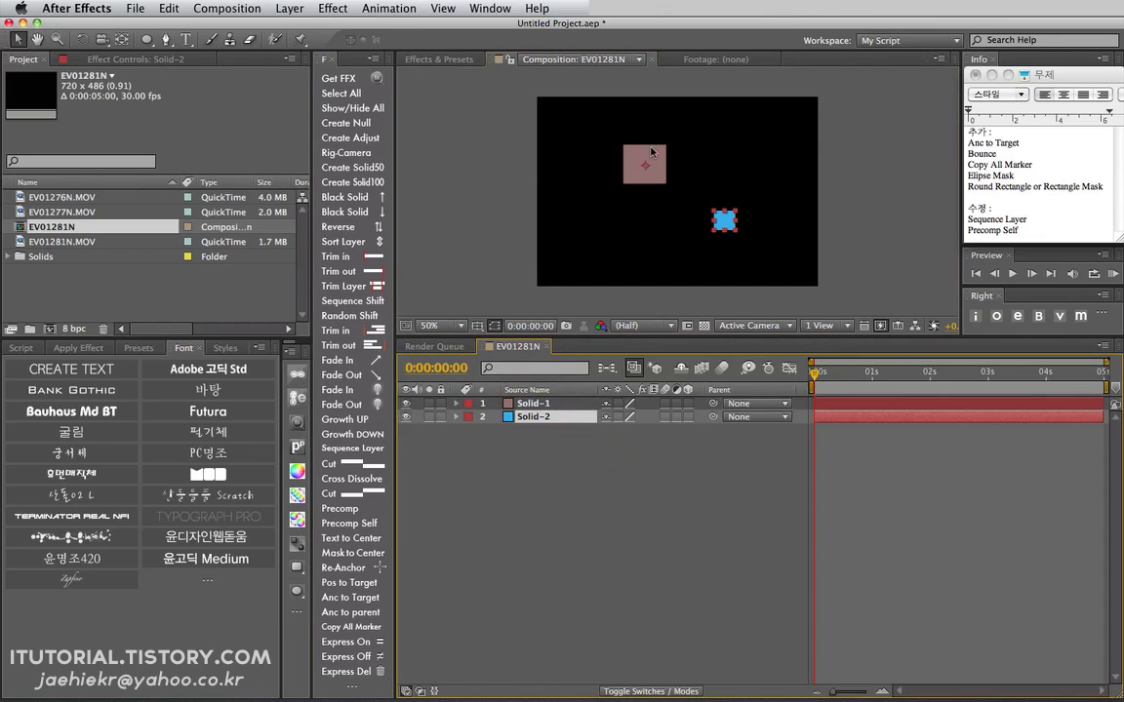
pyautogui.press('super+z')
# Step: Delete both solid layers, Solid-1 and Solid-2, from the EV01281N composition
pyautogui.click(544, 450)
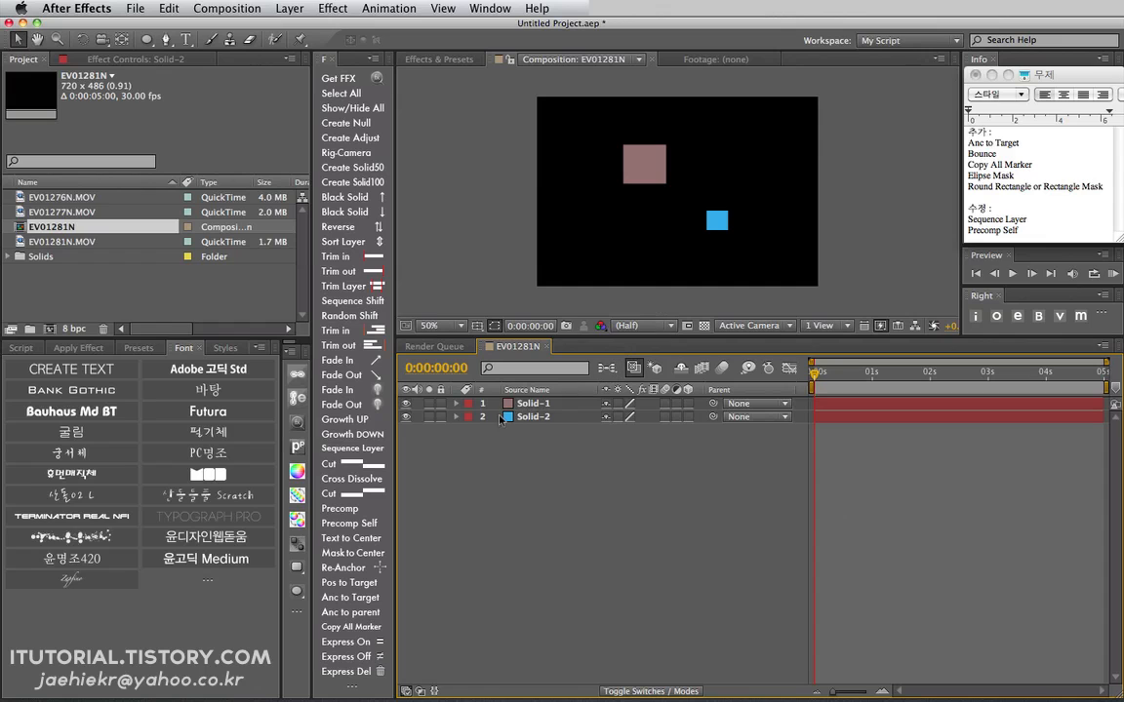
pyautogui.moveTo(553, 430); pyautogui.dragTo(530, 387)
pyautogui.press('Delete')
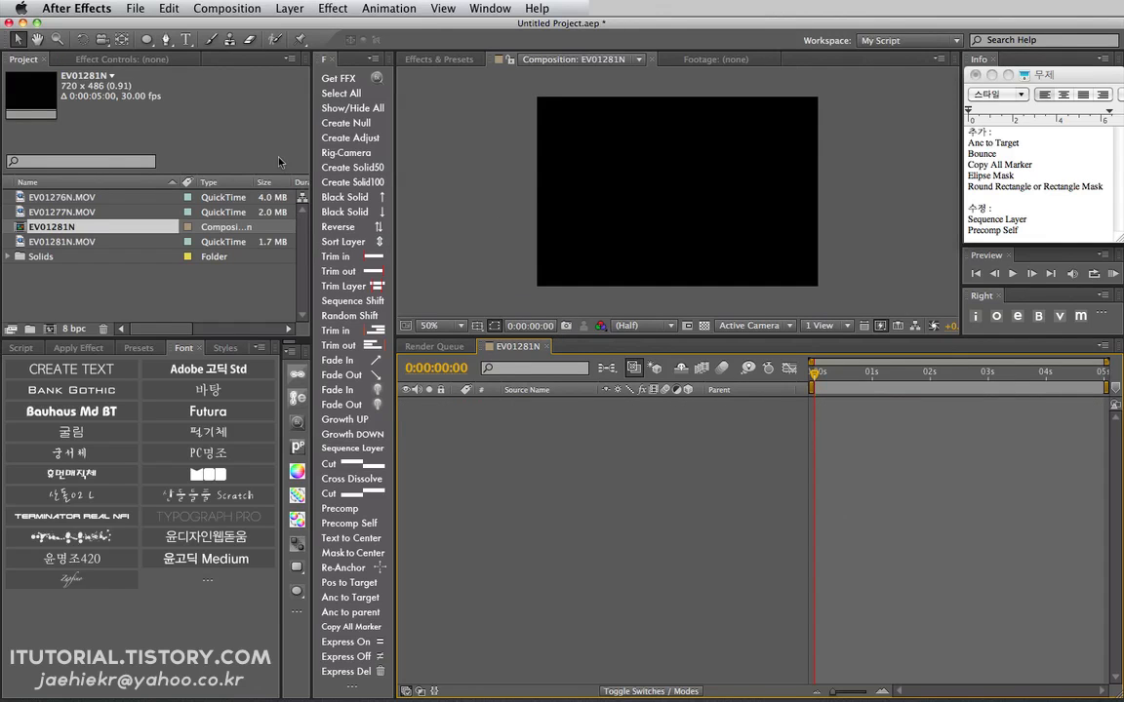
# Step: Delete the EV01281N composition from the project, keeping the QuickTime footage items
pyautogui.click(65, 227)
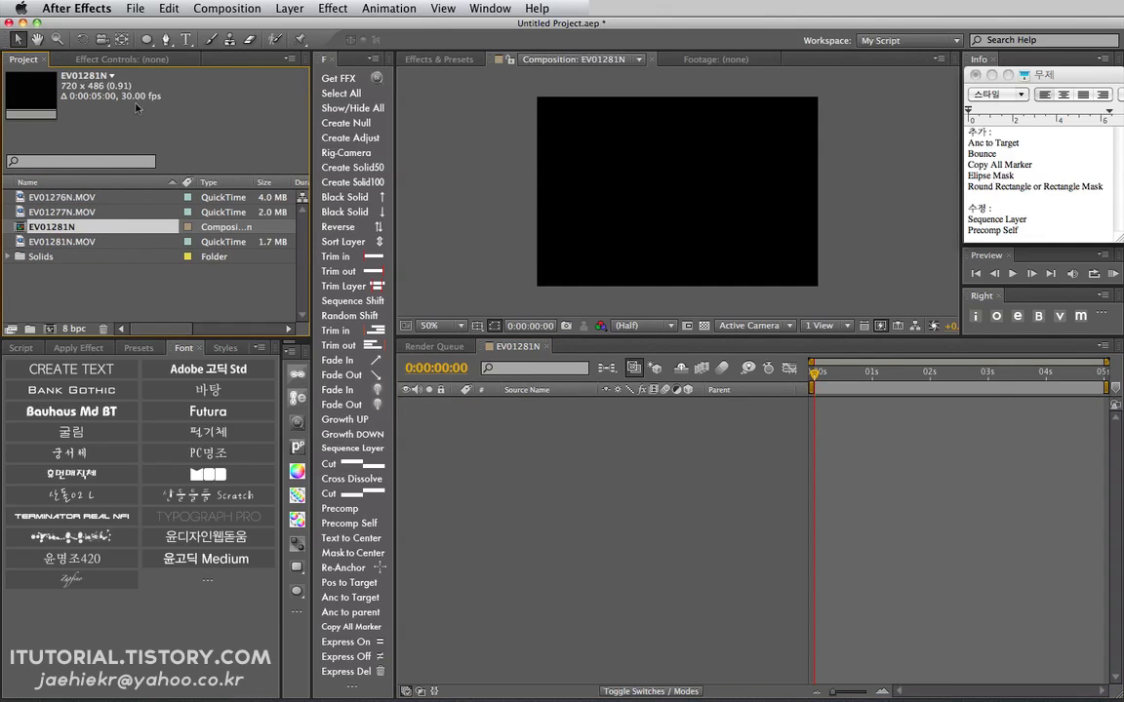
pyautogui.click(53, 294)
pyautogui.click(44, 229)
pyautogui.click(65, 228)
pyautogui.press('Delete')
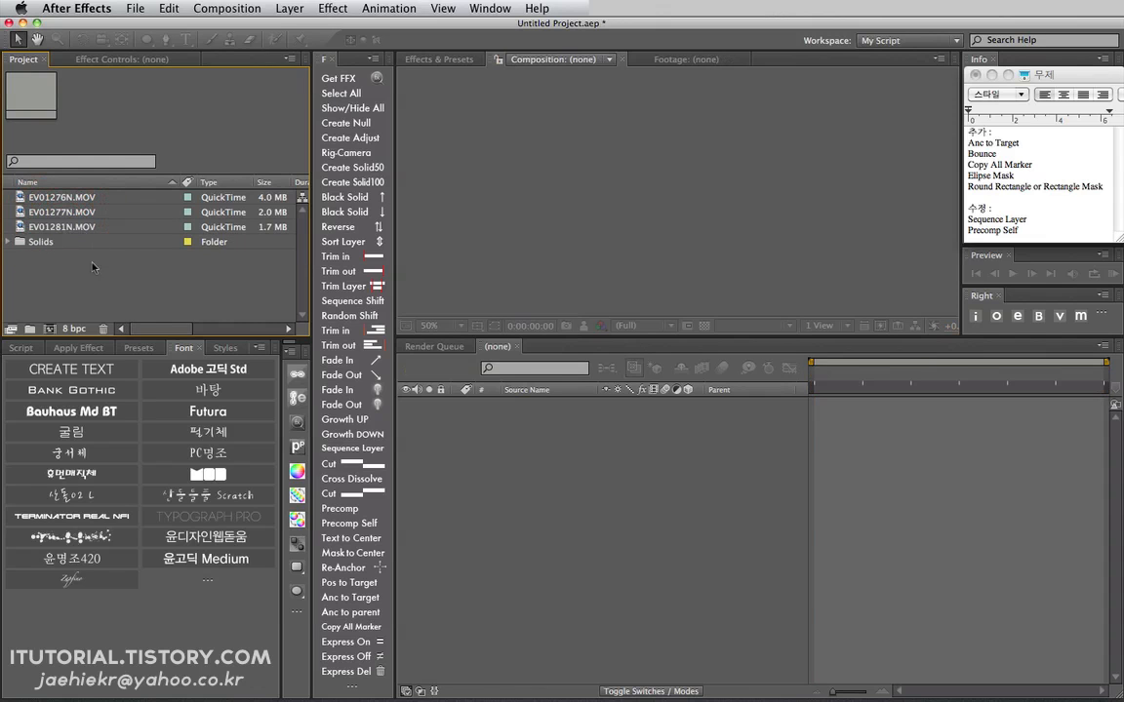
# Step: Create a new composition with the NTSC D1 Widescreen Square Pixel preset and a duration of 0;00;05;00
pyautogui.click(50, 330)
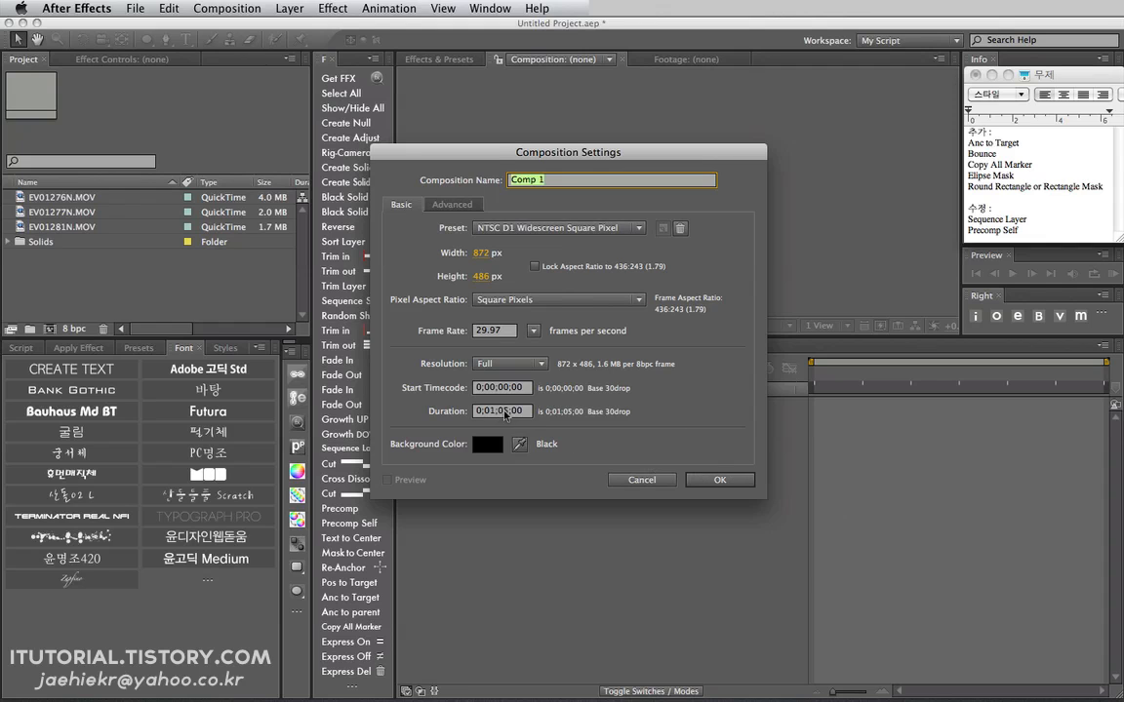
pyautogui.click(495, 412)
pyautogui.press('BackSpace')
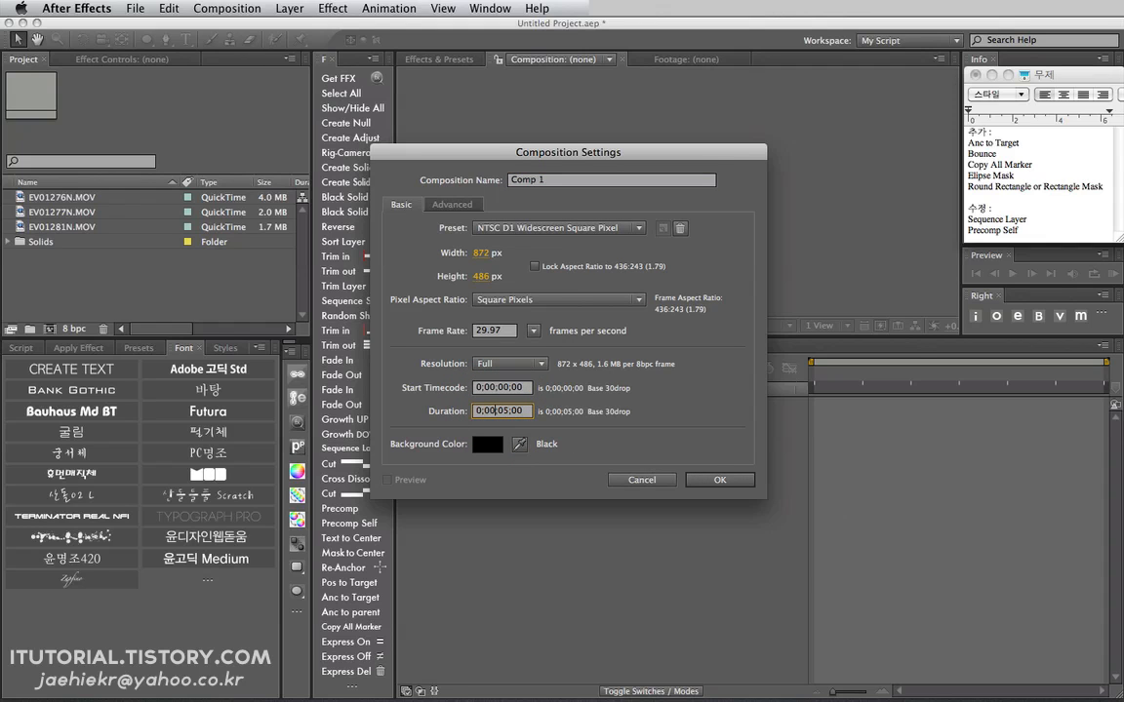
pyautogui.click(726, 483)
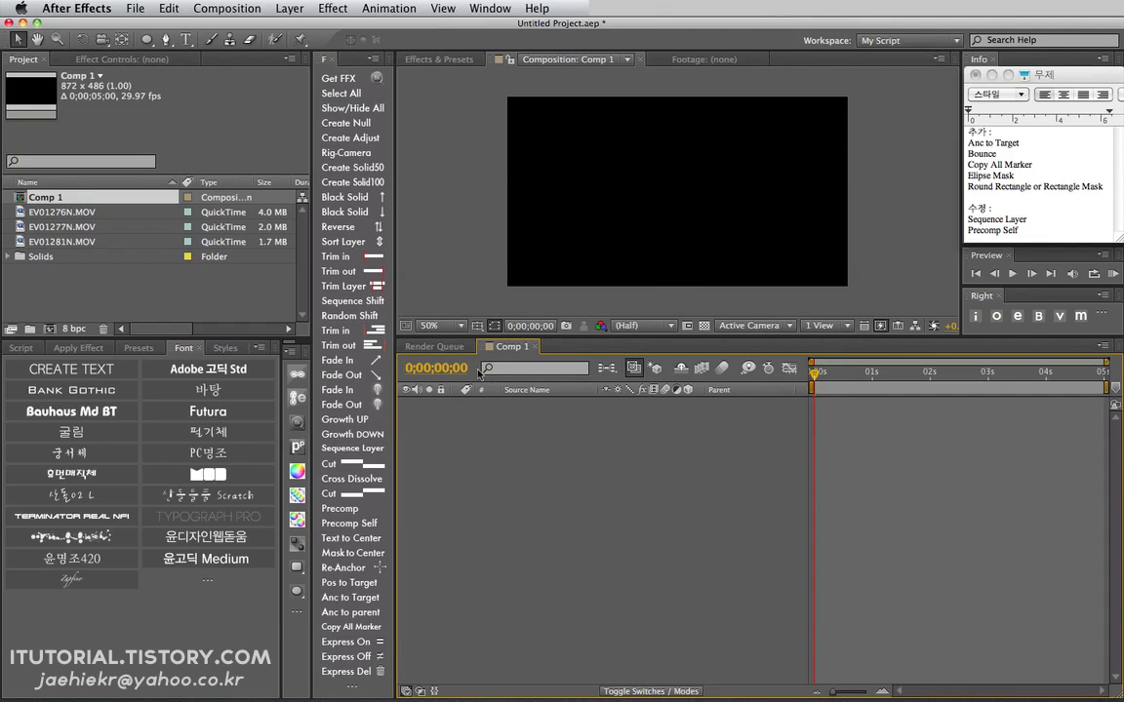
# Step: Create a 100 px and a 50 px solid in Comp 1, placing the large one above left of centre and the small one below right
pyautogui.click(369, 182)
pyautogui.click(369, 182)
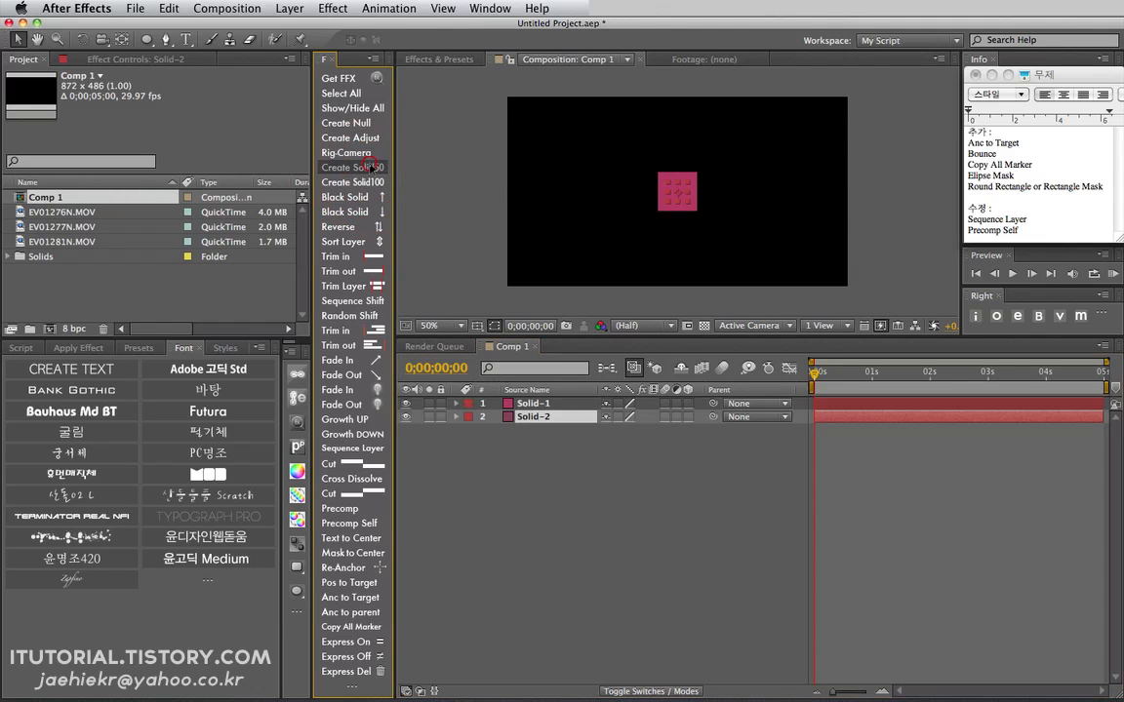
pyautogui.moveTo(676, 198); pyautogui.dragTo(765, 226)
pyautogui.moveTo(673, 188); pyautogui.dragTo(622, 166)
pyautogui.moveTo(761, 233); pyautogui.dragTo(700, 230)
# Step: Move Solid-1's anchor point outside its square, to the empty area above Solid-2, with the Pan Behind tool
pyautogui.click(535, 403)
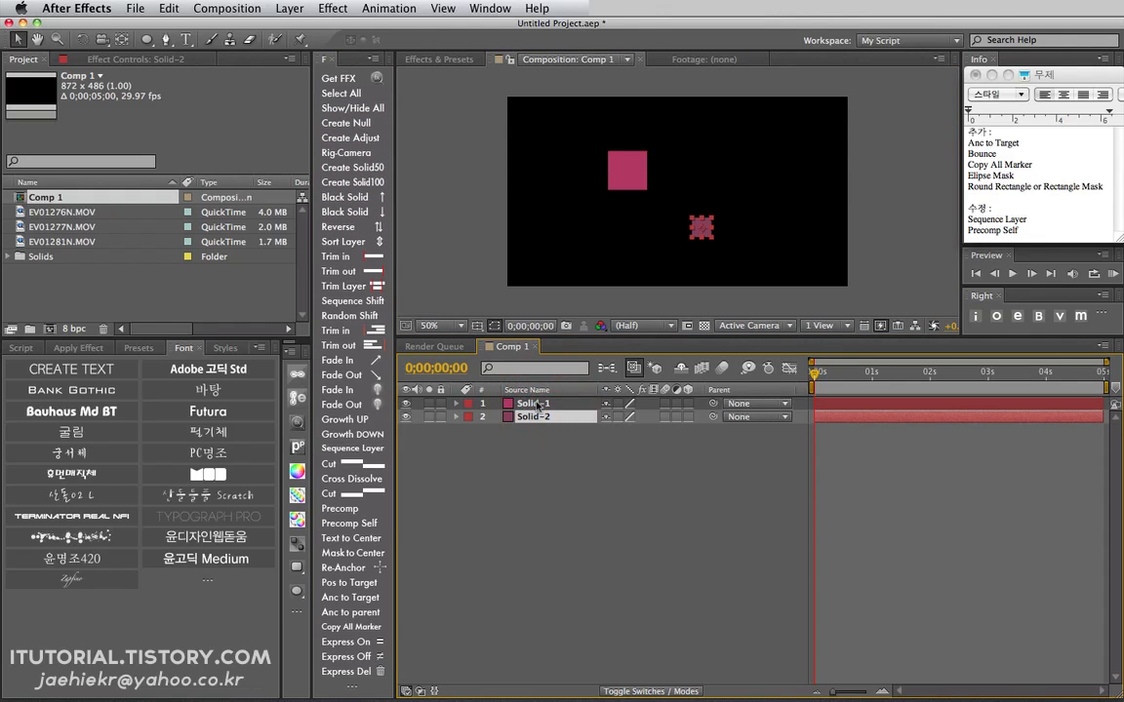
pyautogui.keyDown('shift'); pyautogui.click(535, 415); pyautogui.keyUp('shift')
pyautogui.click(673, 152)
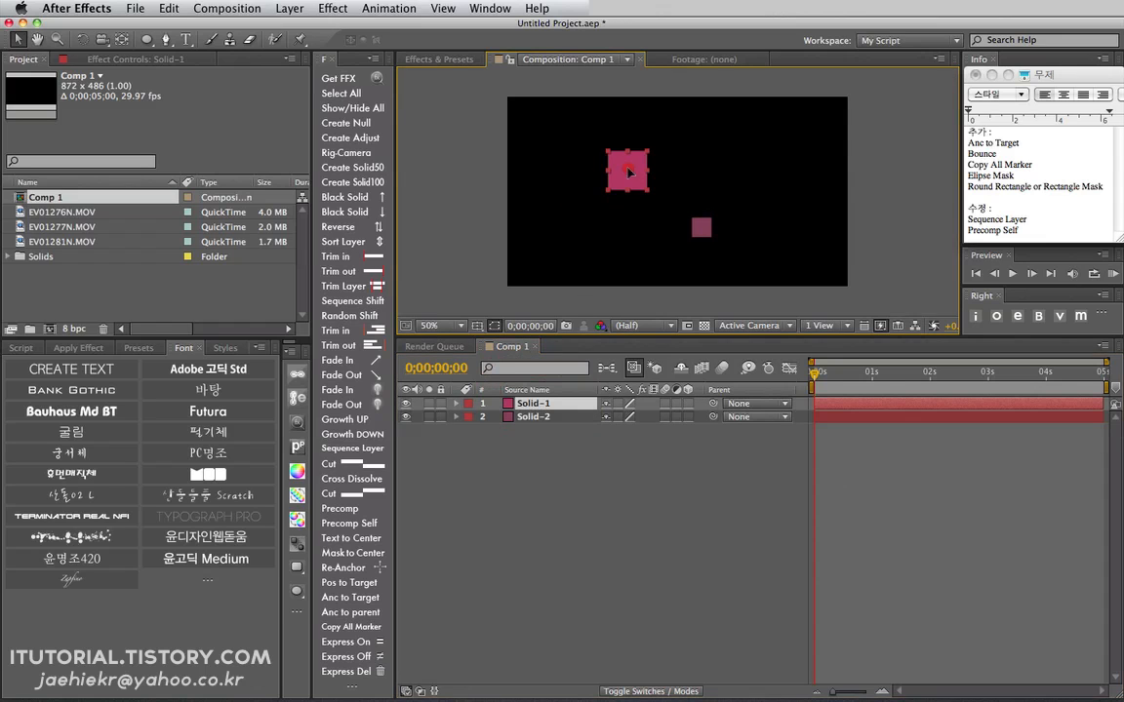
pyautogui.click(628, 171)
pyautogui.press('y')
pyautogui.moveTo(628, 171); pyautogui.dragTo(693, 152)
# Step: Move Solid-2's anchor point to the centre of Solid-1 with the Anc to Target script and check both layers' anchor points
pyautogui.click(548, 419)
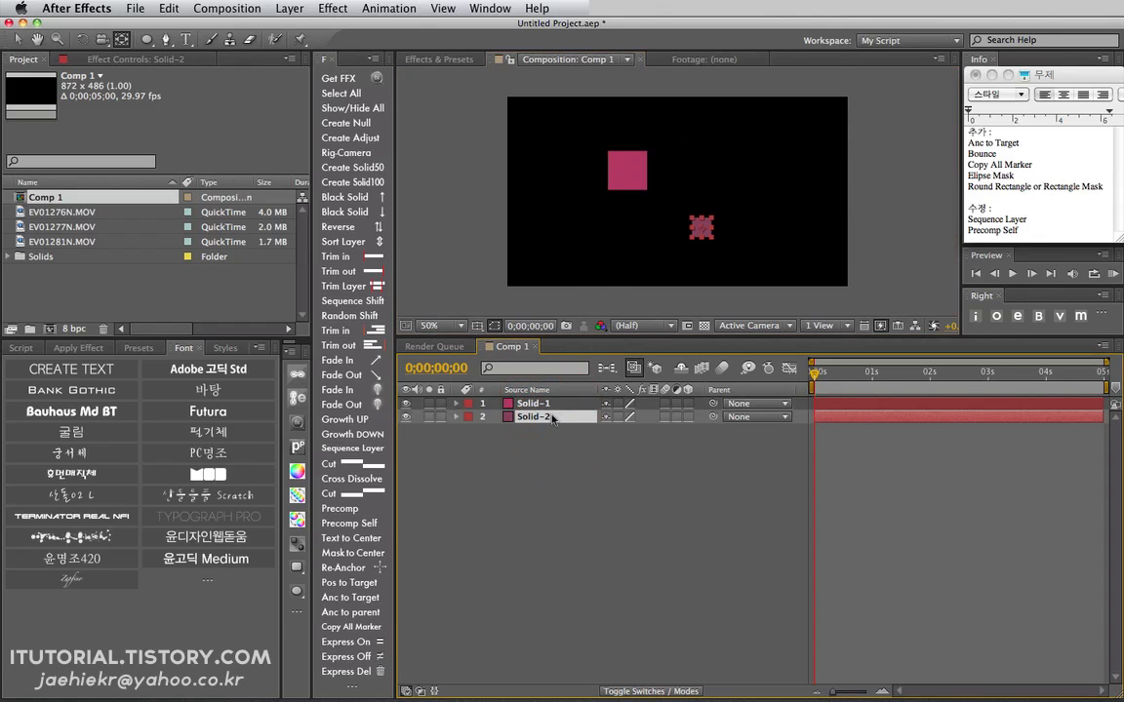
pyautogui.keyDown('shift'); pyautogui.click(487, 404); pyautogui.keyUp('shift')
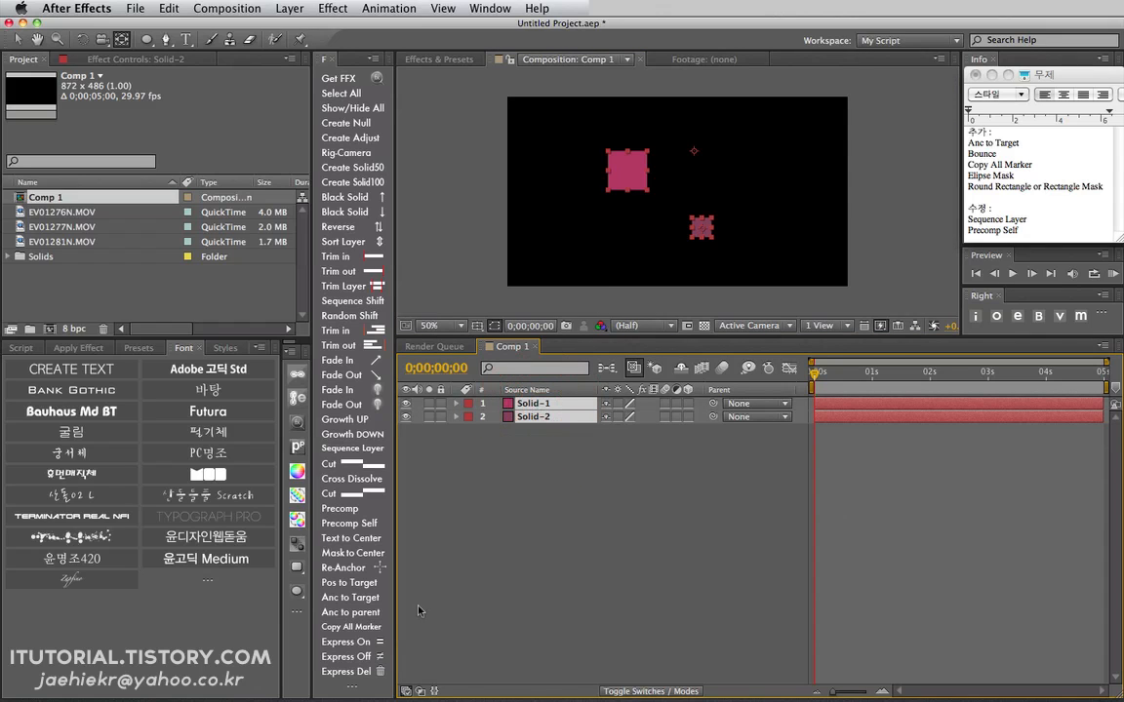
pyautogui.click(374, 605)
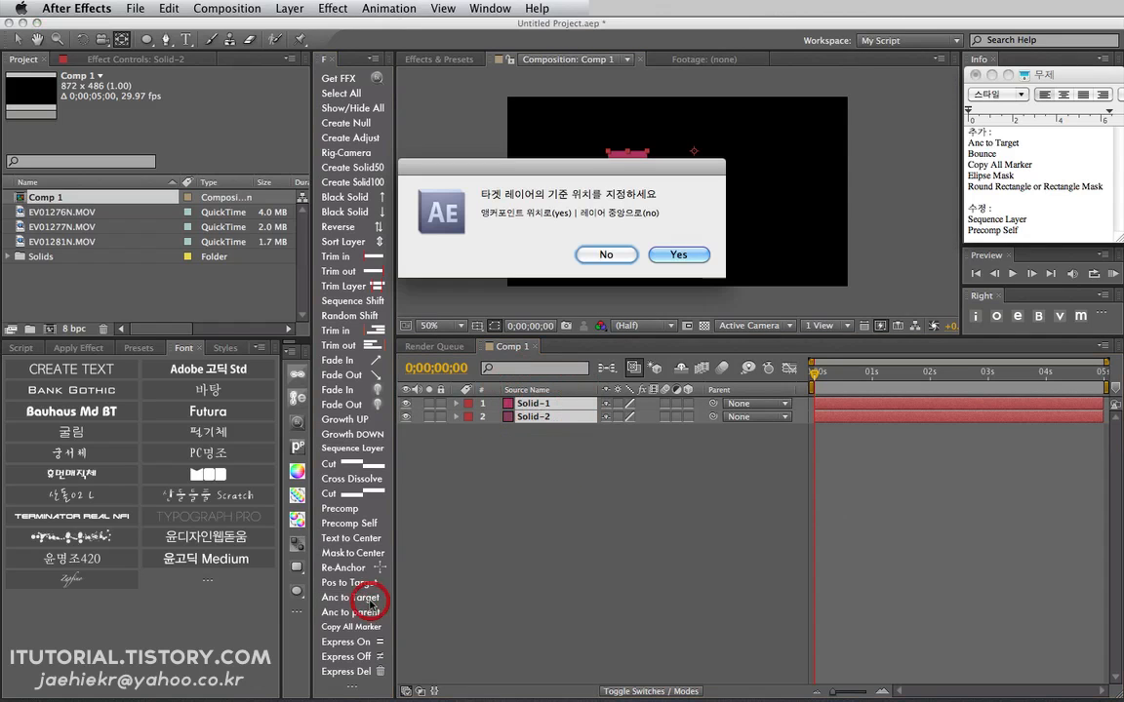
pyautogui.click(612, 257)
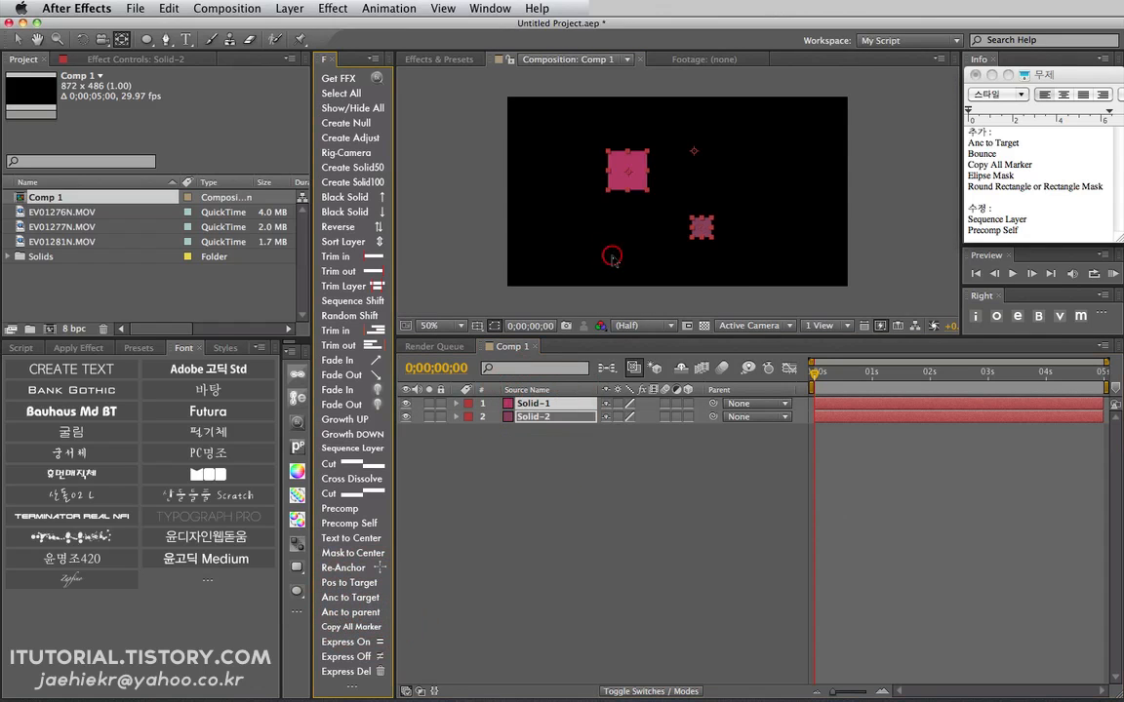
pyautogui.click(535, 471)
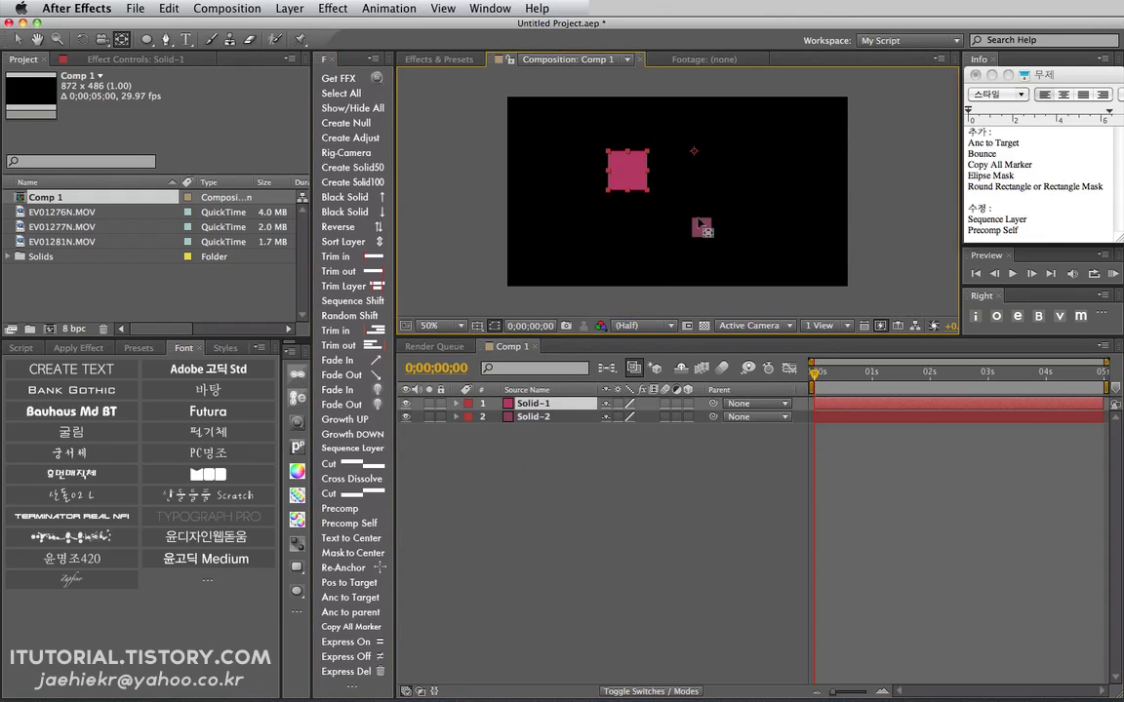
pyautogui.click(698, 224)
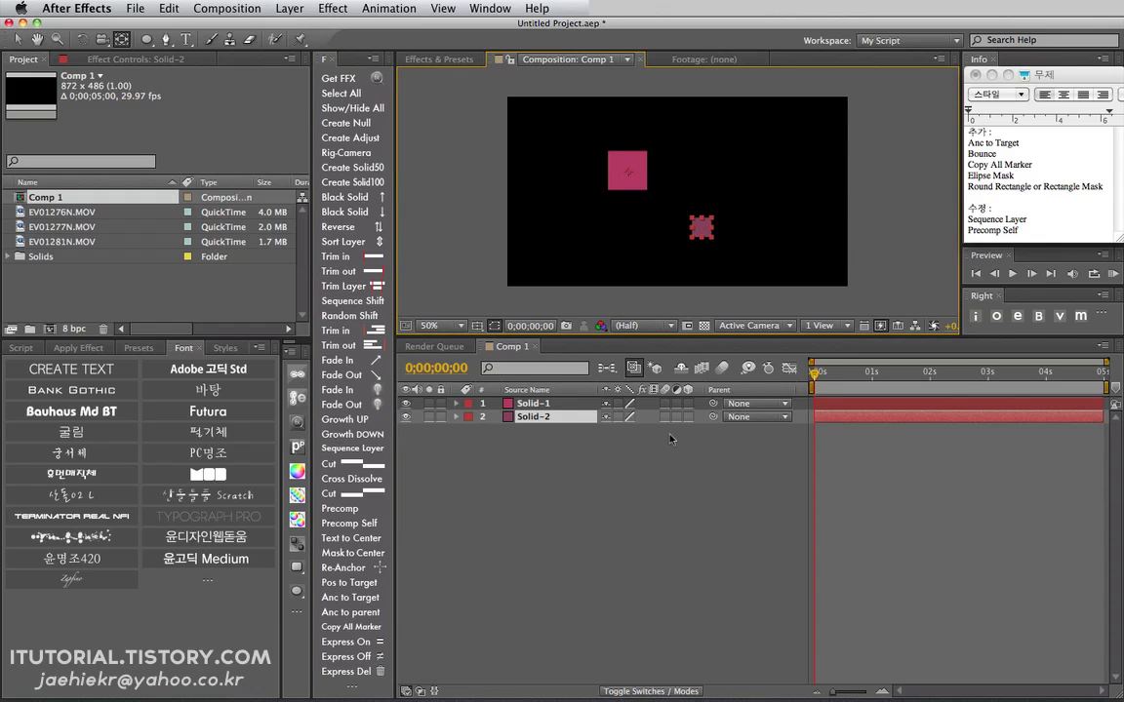
# Step: Delete both solids from Comp 1 and switch back to the Selection tool
pyautogui.click(558, 467)
pyautogui.press('super+a')
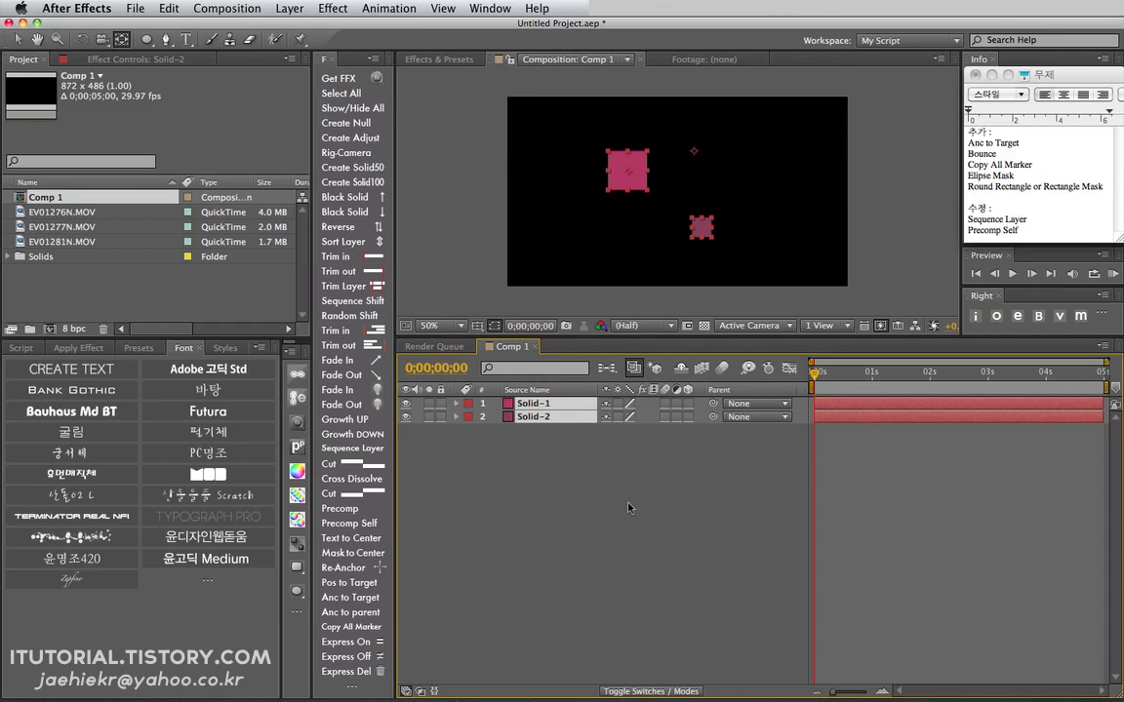
pyautogui.press('Delete')
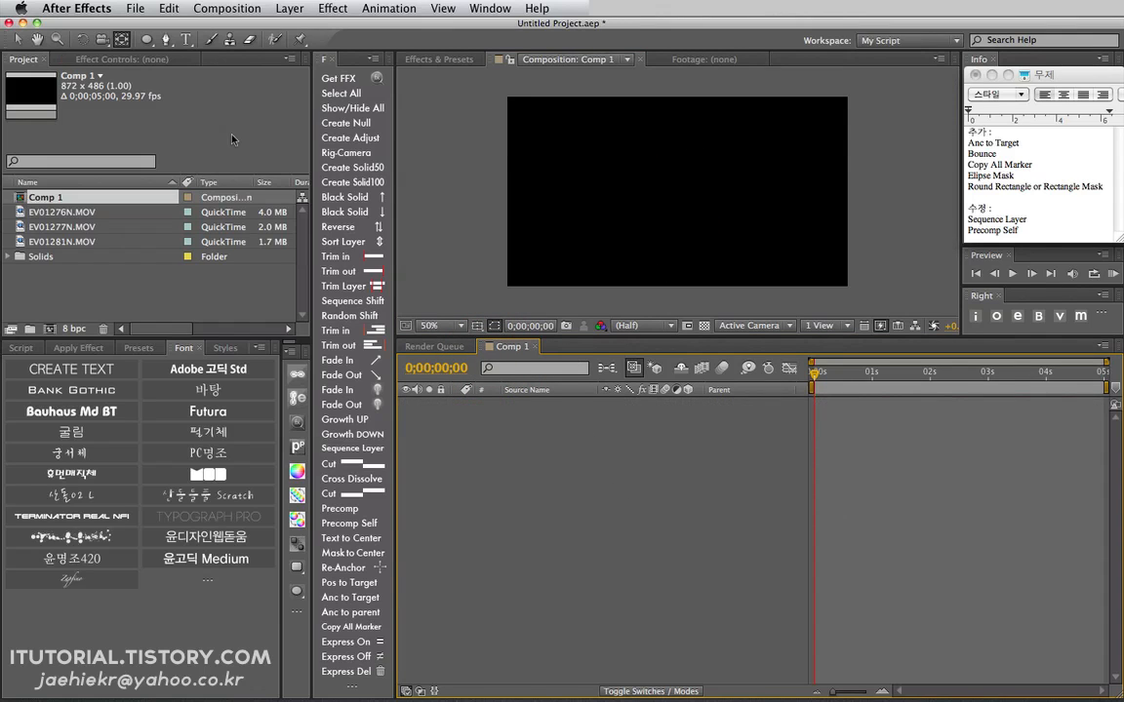
pyautogui.press('v')
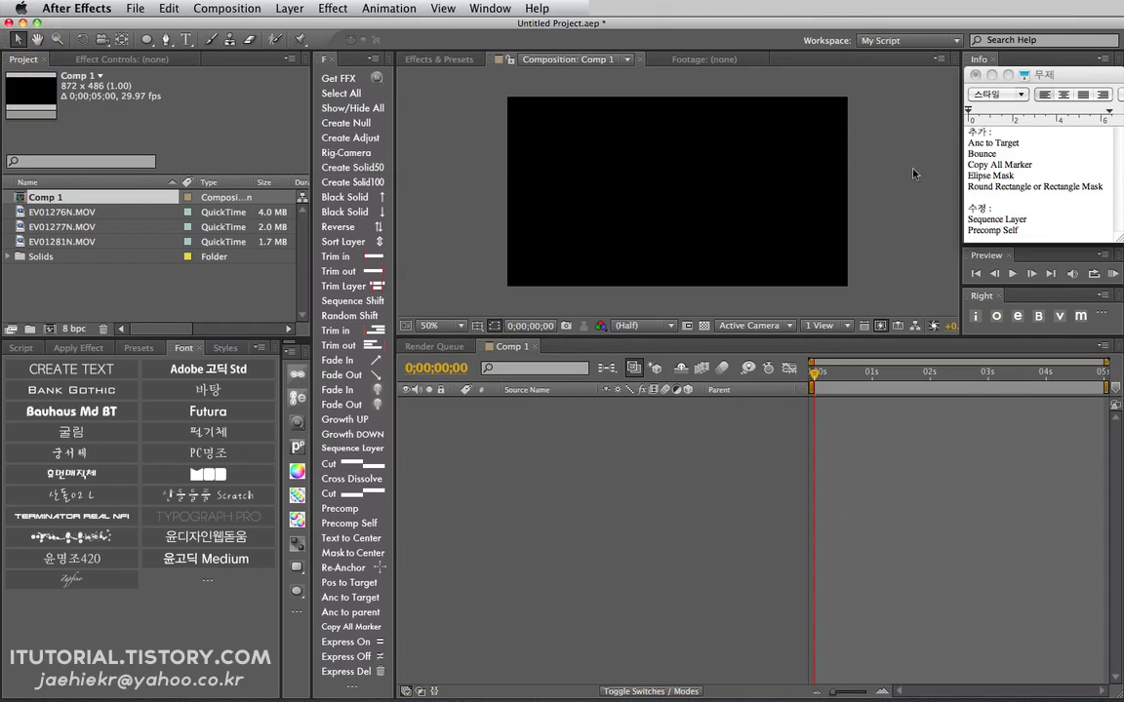
# Step: Highlight the word Bounce in the text editor's script list and return to the Comp 1 timeline
pyautogui.click(981, 154)
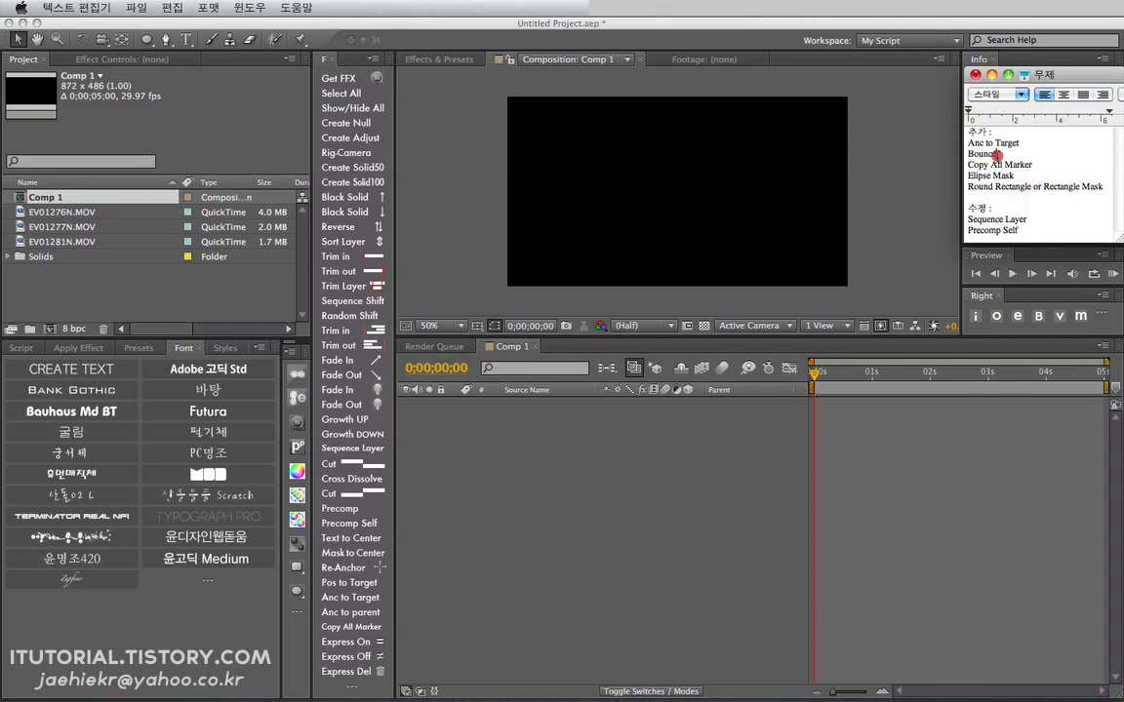
pyautogui.doubleClick(981, 154)
pyautogui.click(517, 429)
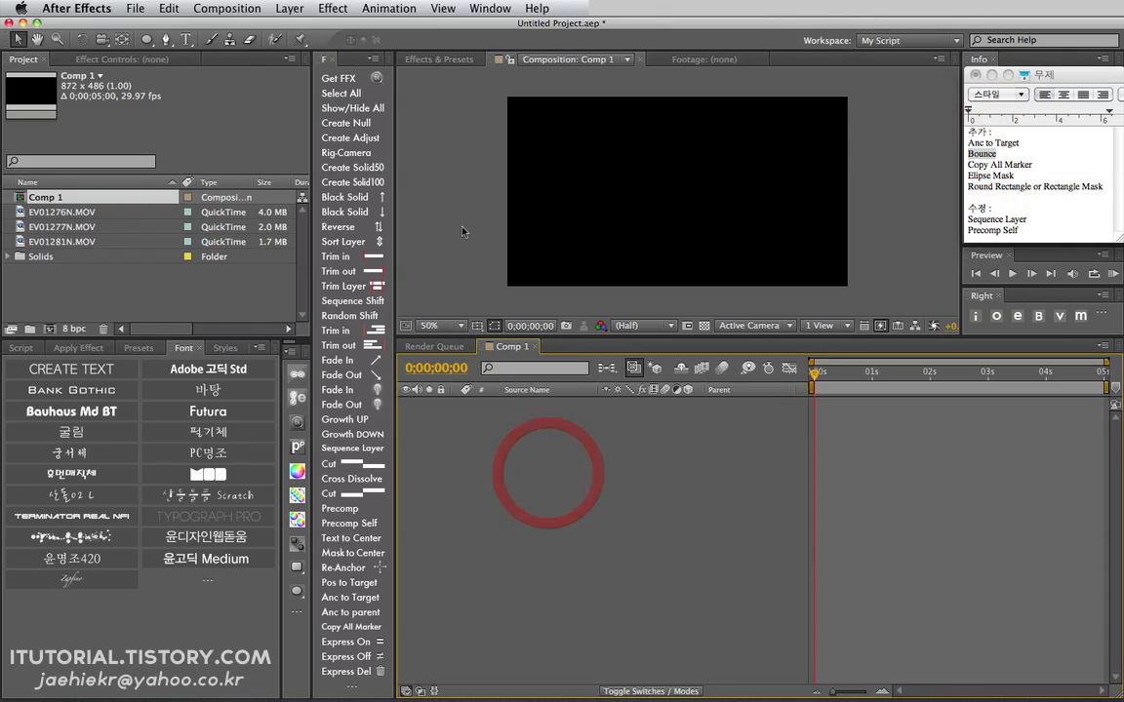
# Step: Create nine 50 px solids in Comp 1 with the Create Solid50 script
pyautogui.click(364, 170)
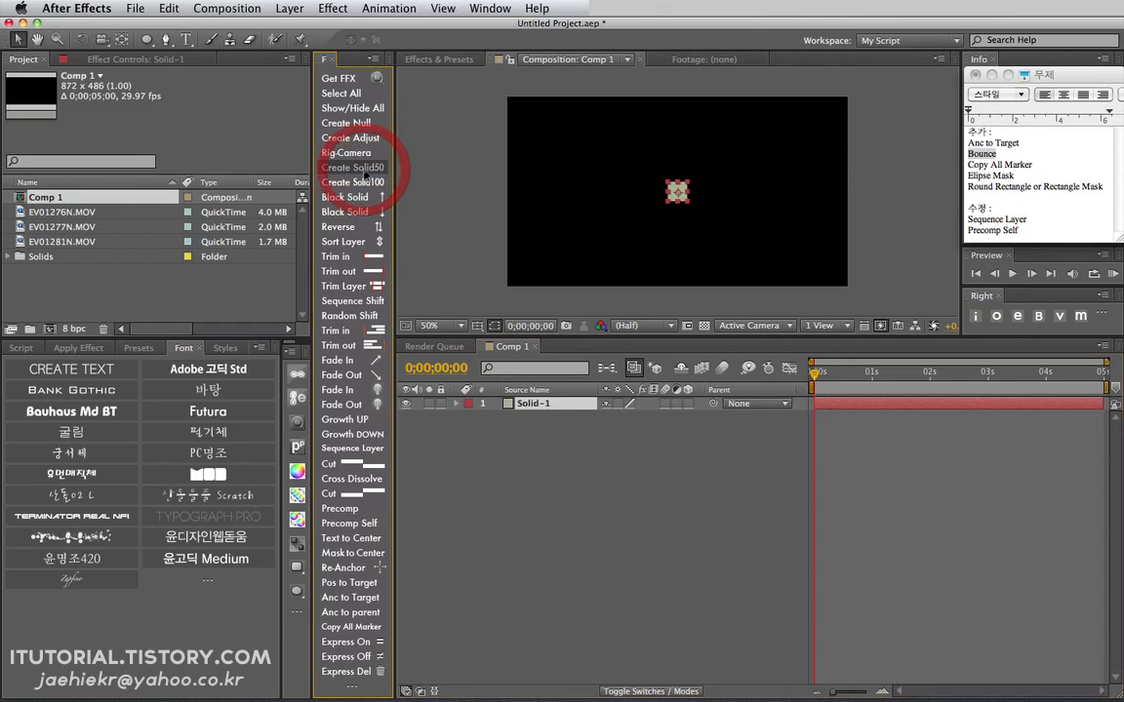
pyautogui.click(364, 170)
pyautogui.click(365, 172)
pyautogui.click(365, 173)
pyautogui.click(365, 174)
pyautogui.click(366, 175)
pyautogui.click(366, 176)
pyautogui.click(365, 176)
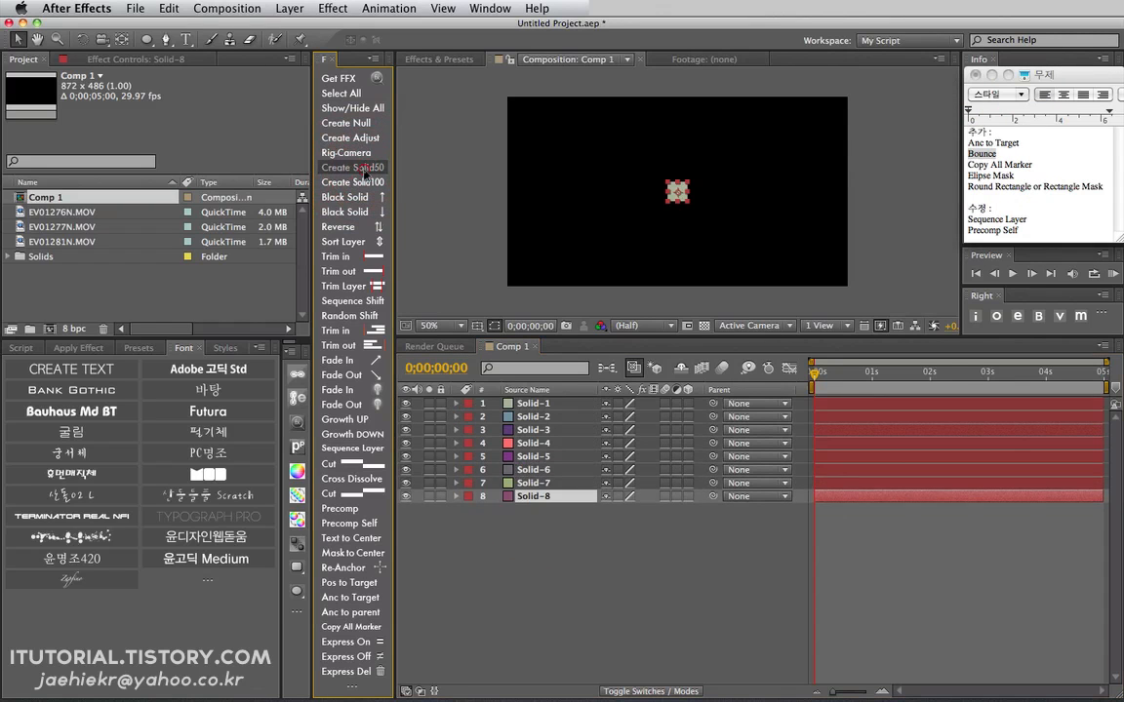
pyautogui.click(367, 177)
pyautogui.click(548, 534)
pyautogui.moveTo(548, 534); pyautogui.dragTo(527, 364)
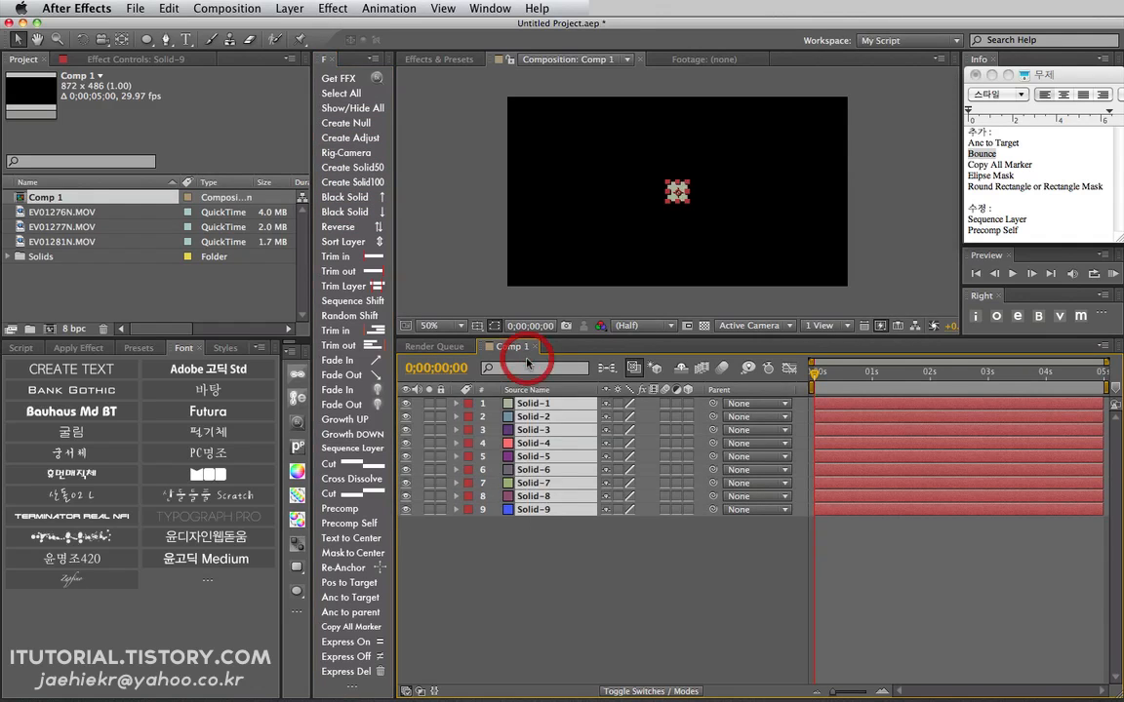
pyautogui.click(559, 567)
# Step: Place Solid-1 left of centre and Solid-9 right of centre, keeping both on the same horizontal line
pyautogui.click(538, 406)
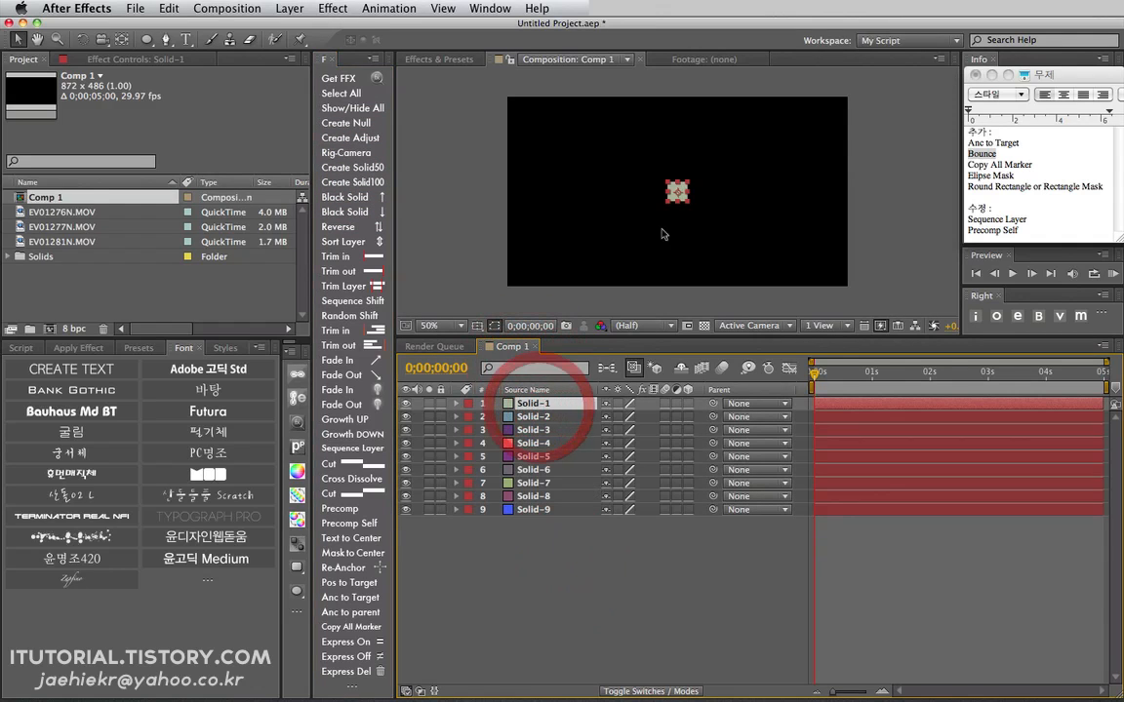
pyautogui.moveTo(677, 191); pyautogui.dragTo(585, 191)
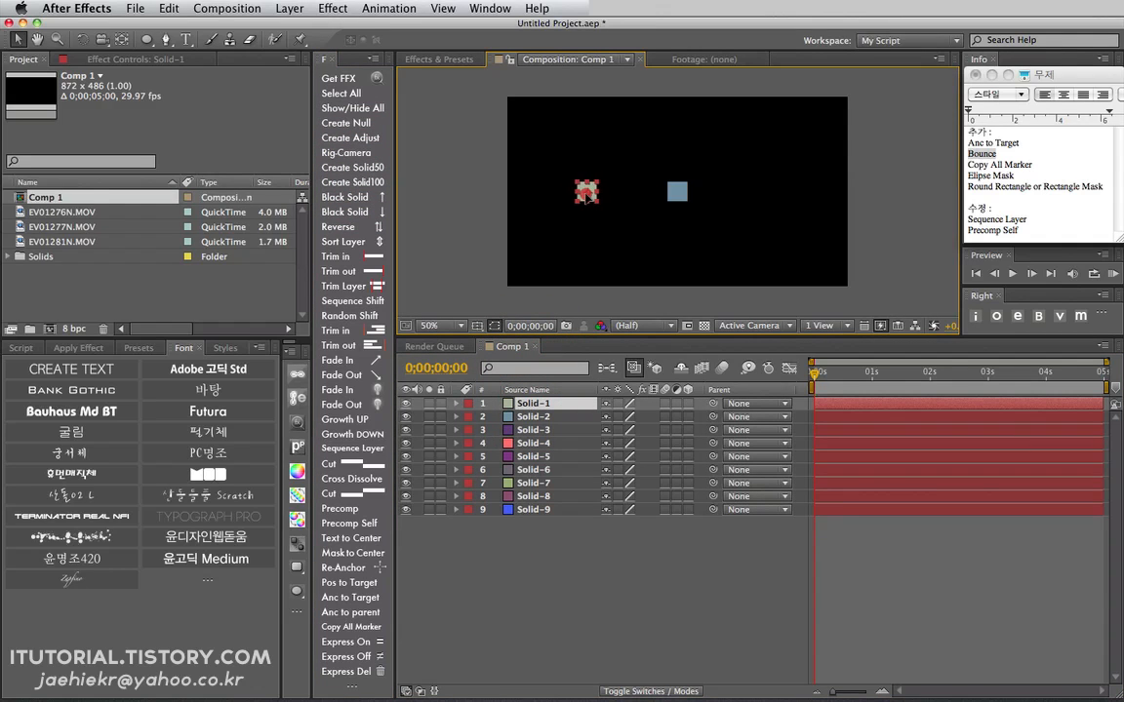
pyautogui.click(542, 509)
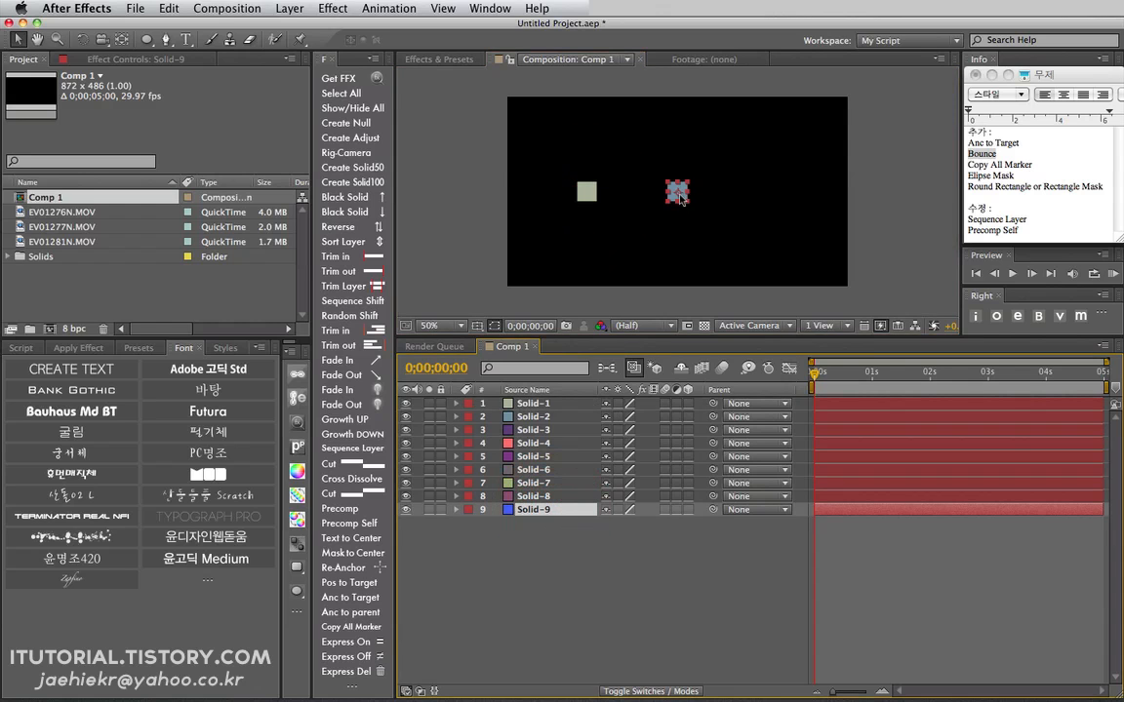
pyautogui.moveTo(677, 191); pyautogui.dragTo(777, 191)
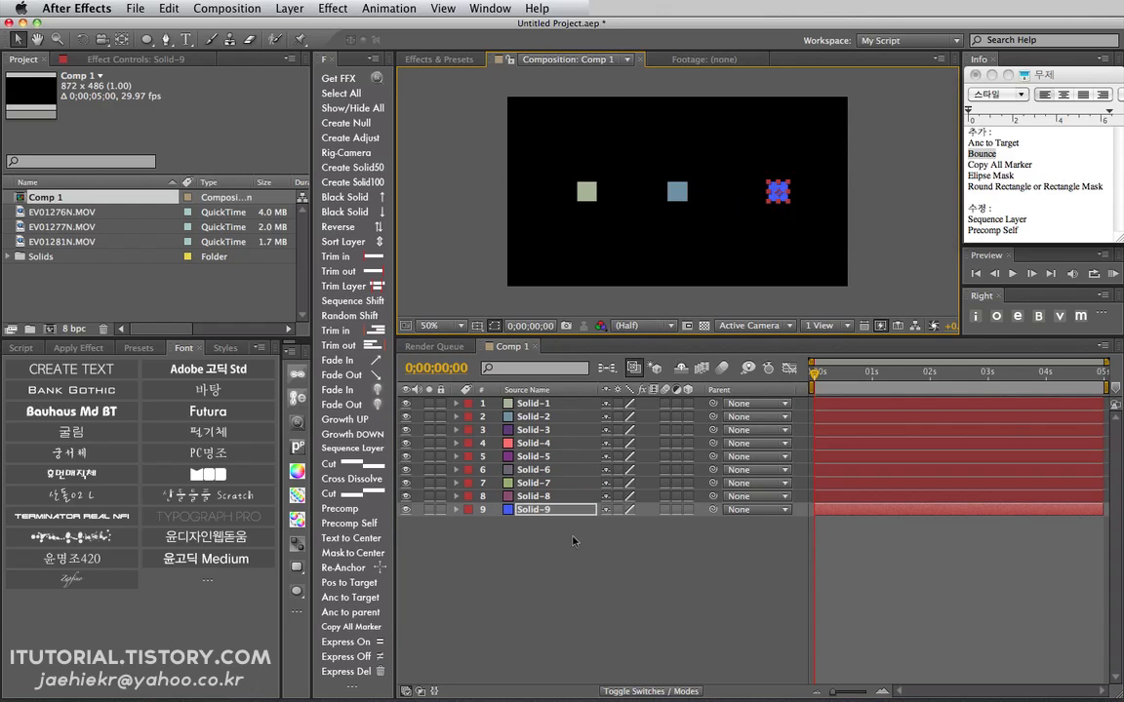
# Step: Distribute all nine solids evenly in a horizontal row between Solid-1 and Solid-9 with the Align tools
pyautogui.press('super+a')
pyautogui.click(485, 8)
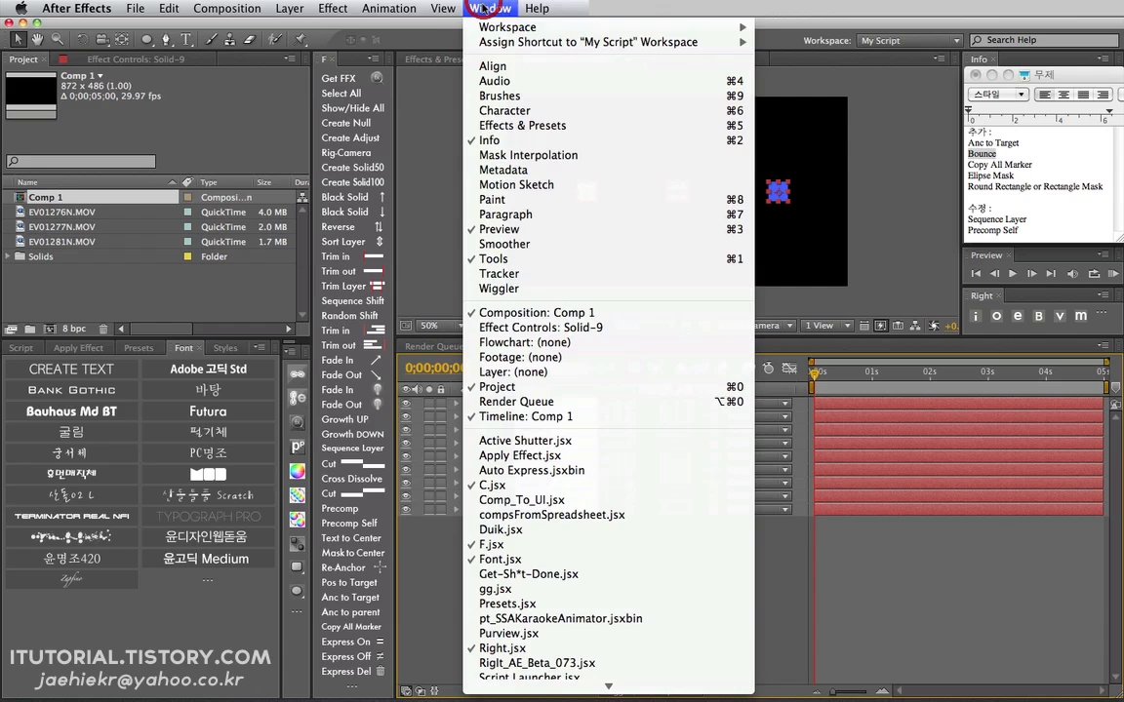
pyautogui.click(488, 64)
pyautogui.click(284, 169)
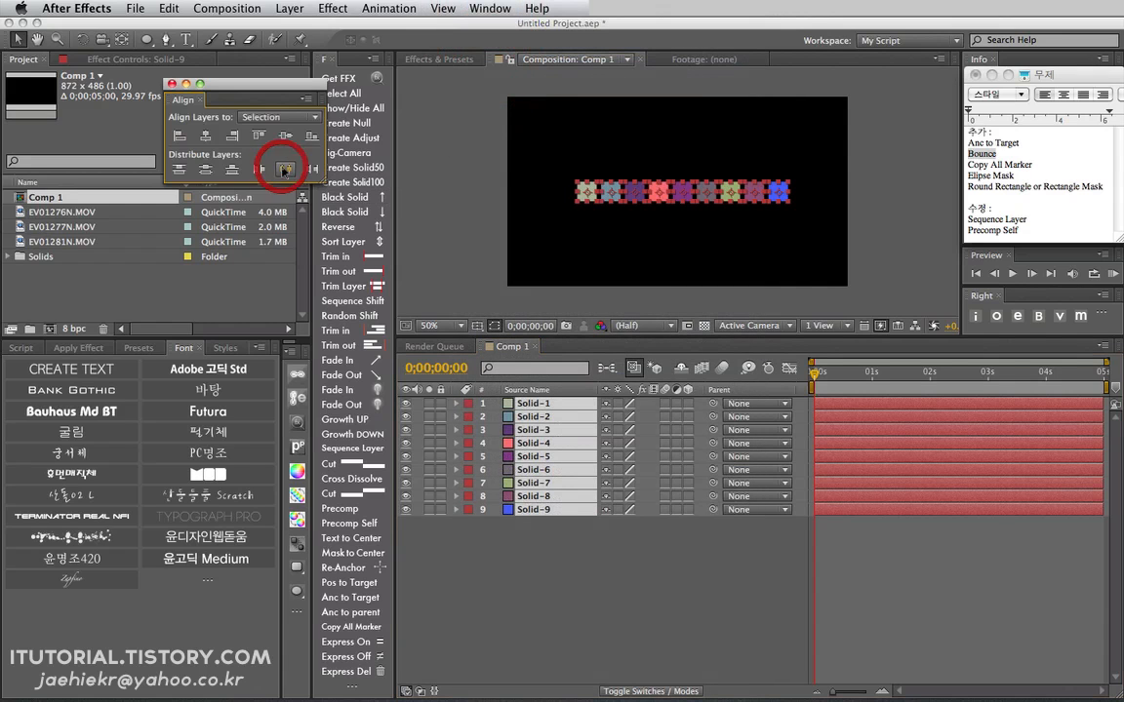
pyautogui.click(172, 84)
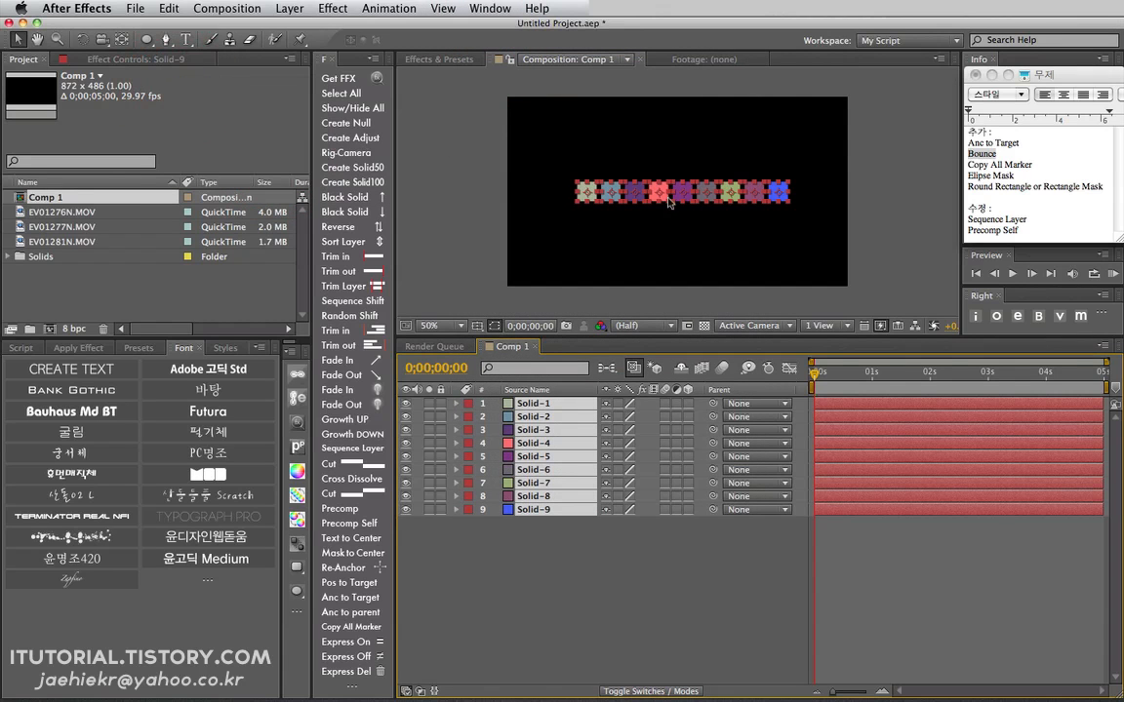
# Step: Keyframe the Position of all nine solids to drop from Y 123 at 0;00;00;00 to Y 347 at 0;00;00;09
pyautogui.moveTo(660, 198); pyautogui.dragTo(660, 234)
pyautogui.press('p')
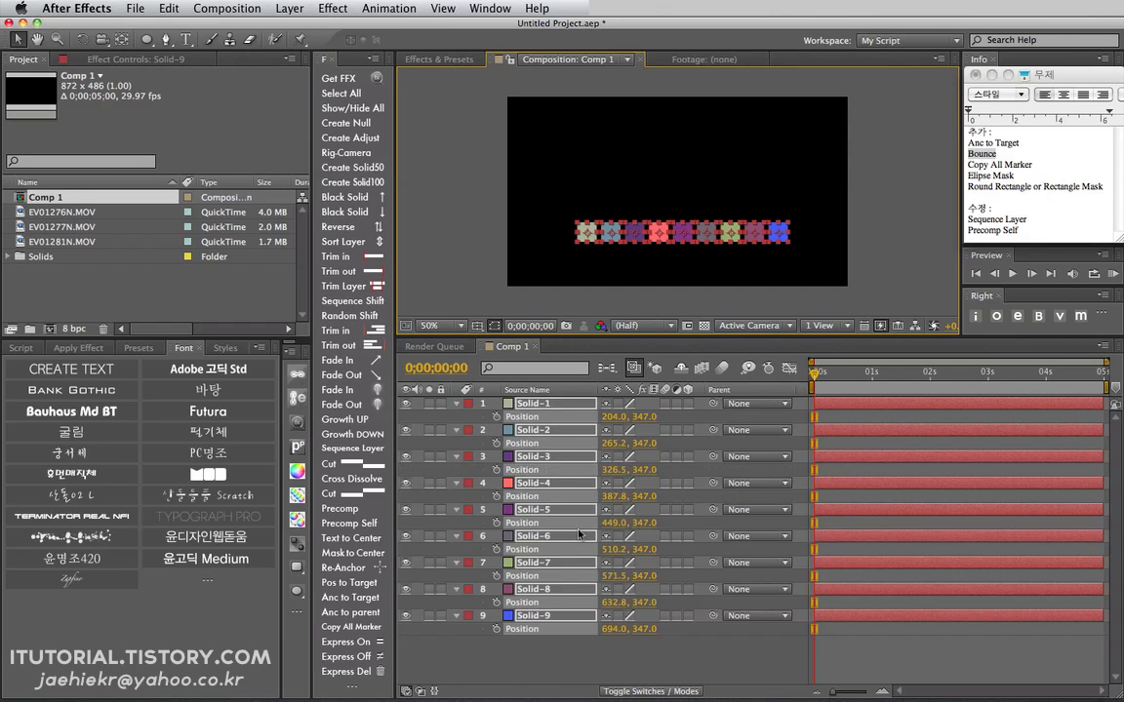
pyautogui.click(495, 416)
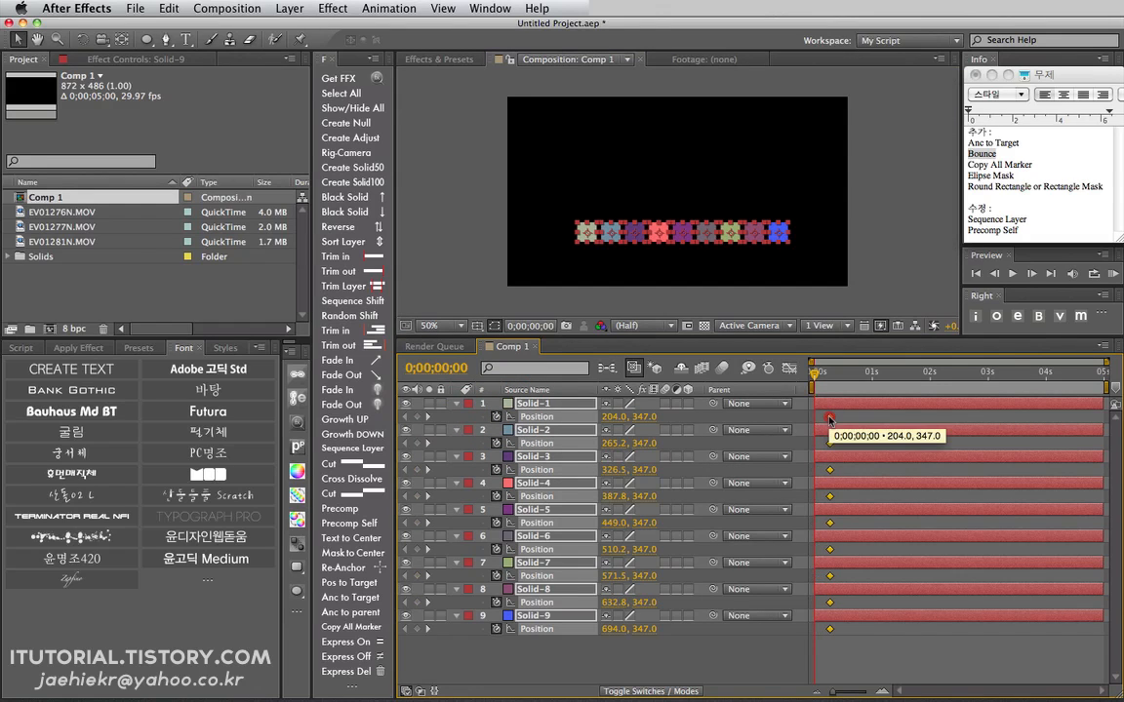
pyautogui.moveTo(815, 419); pyautogui.dragTo(831, 419)
pyautogui.moveTo(625, 232); pyautogui.dragTo(683, 144)
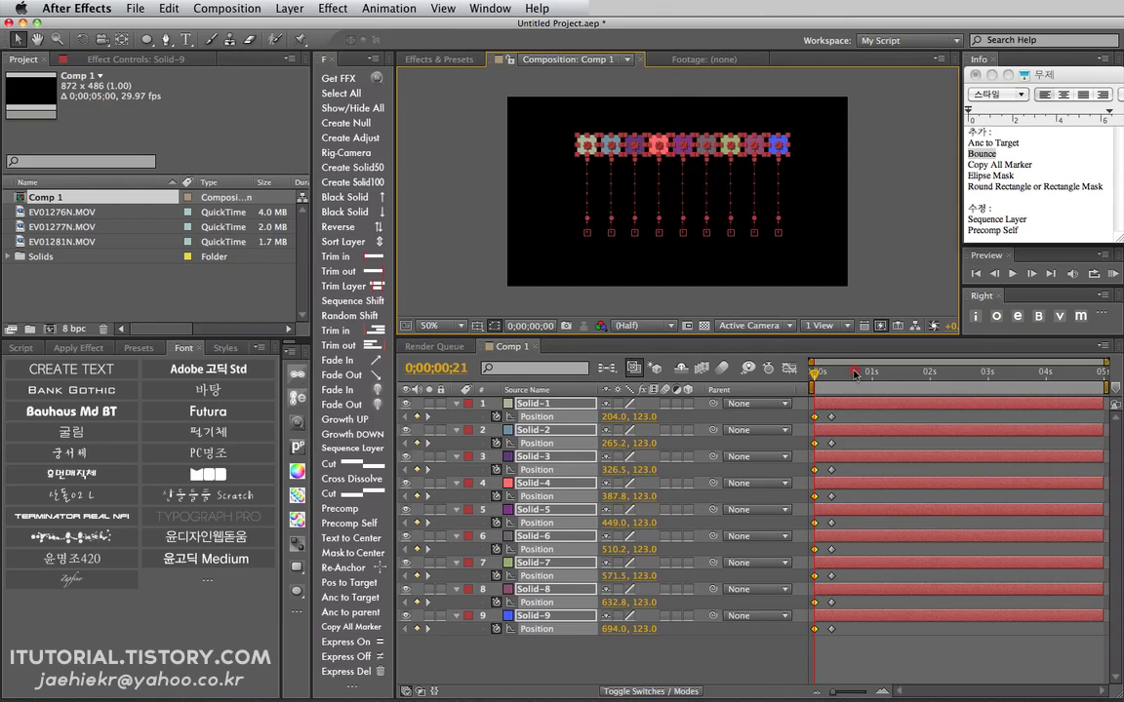
# Step: End the work area at 0;00;01;05 and preview the drop animation
pyautogui.moveTo(856, 374); pyautogui.dragTo(883, 373)
pyautogui.press('n')
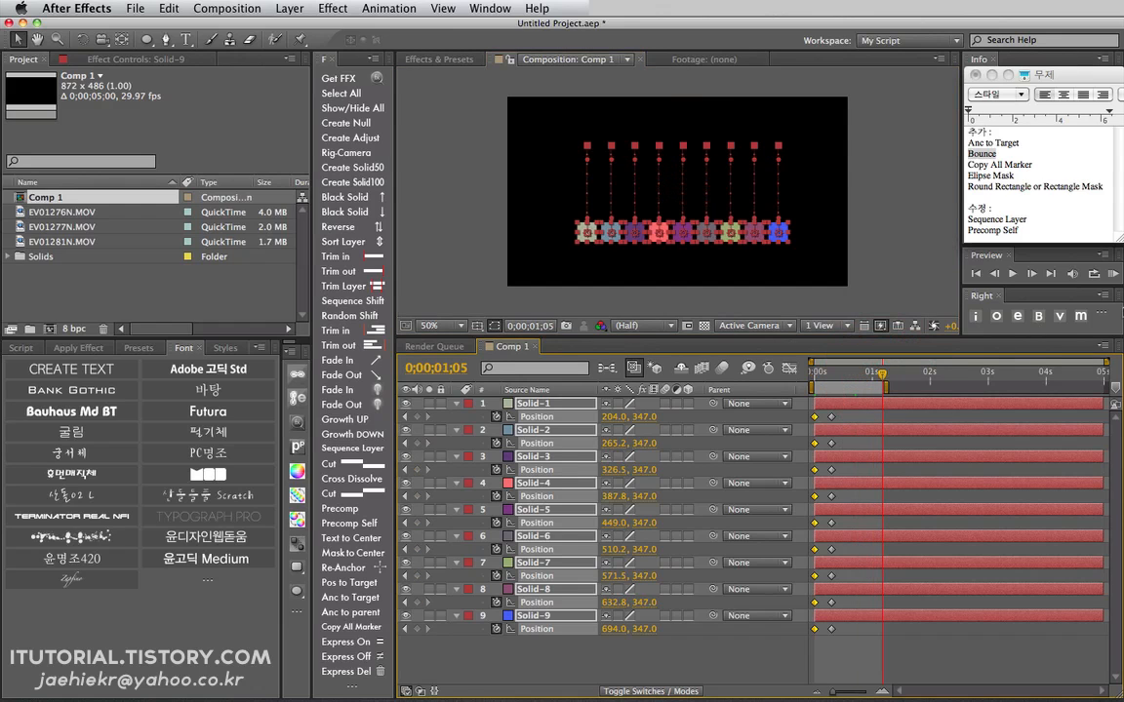
pyautogui.click(1113, 274)
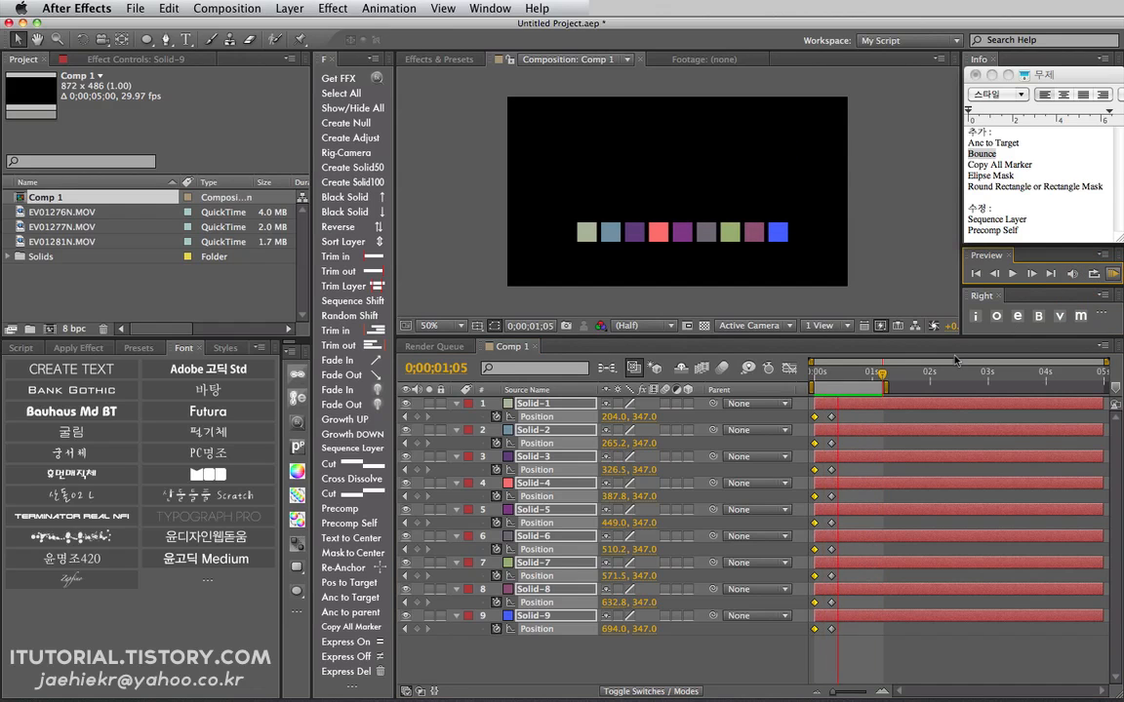
pyautogui.click(1110, 273)
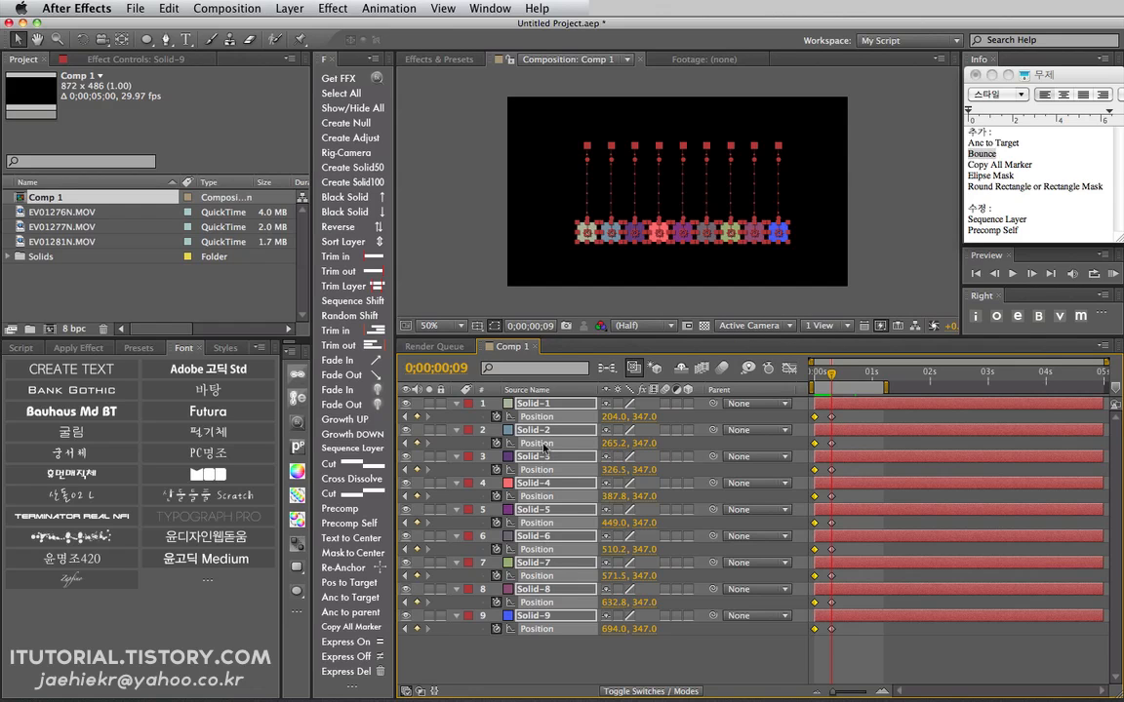
pyautogui.click(474, 585)
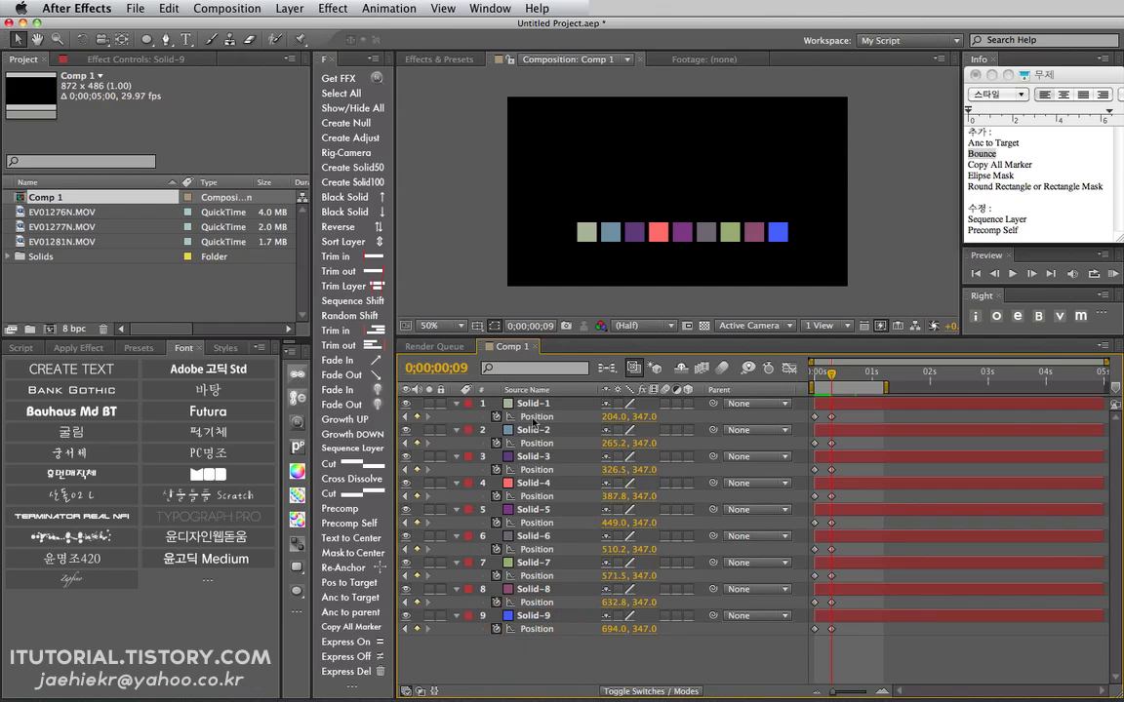
pyautogui.click(533, 416)
pyautogui.click(536, 443)
pyautogui.click(540, 470)
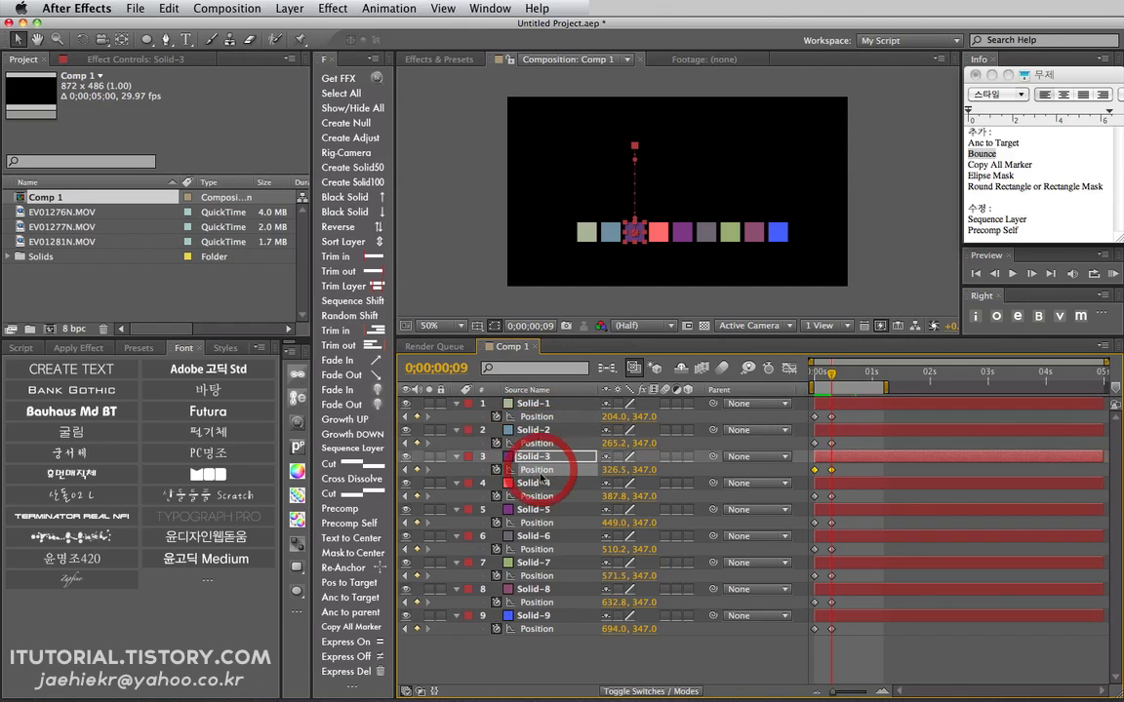
pyautogui.click(537, 496)
pyautogui.click(537, 523)
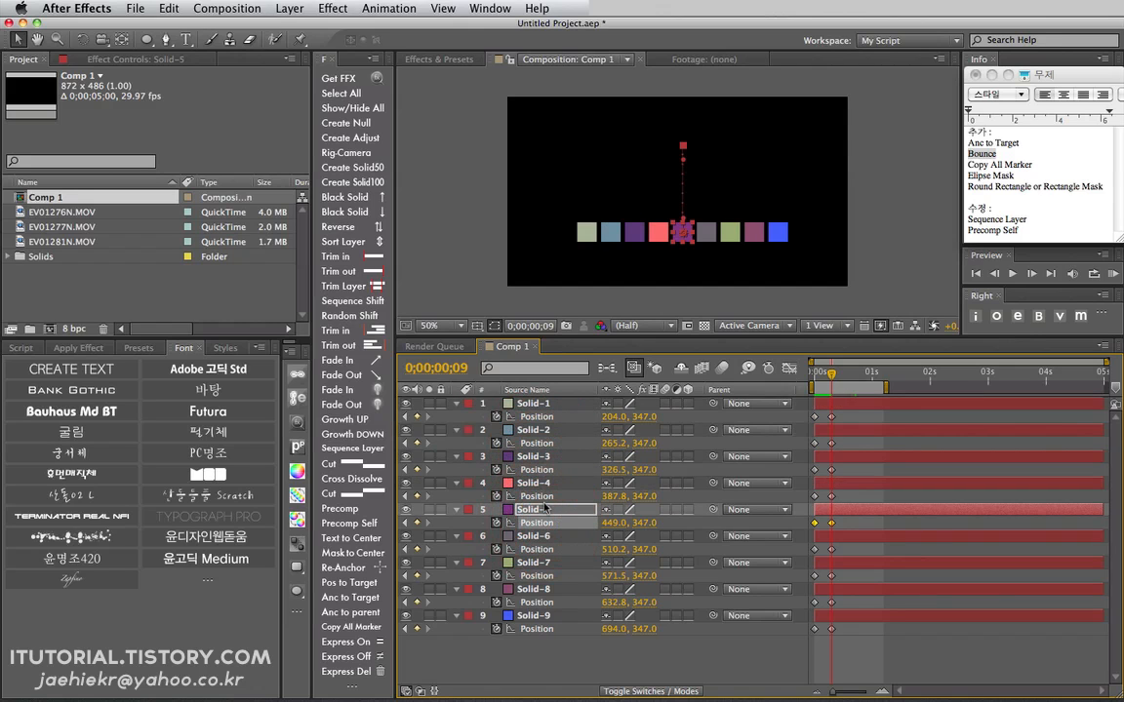
# Step: Apply the Bounce script to the Position of all nine solids and preview the animation
pyautogui.moveTo(559, 648); pyautogui.dragTo(522, 427)
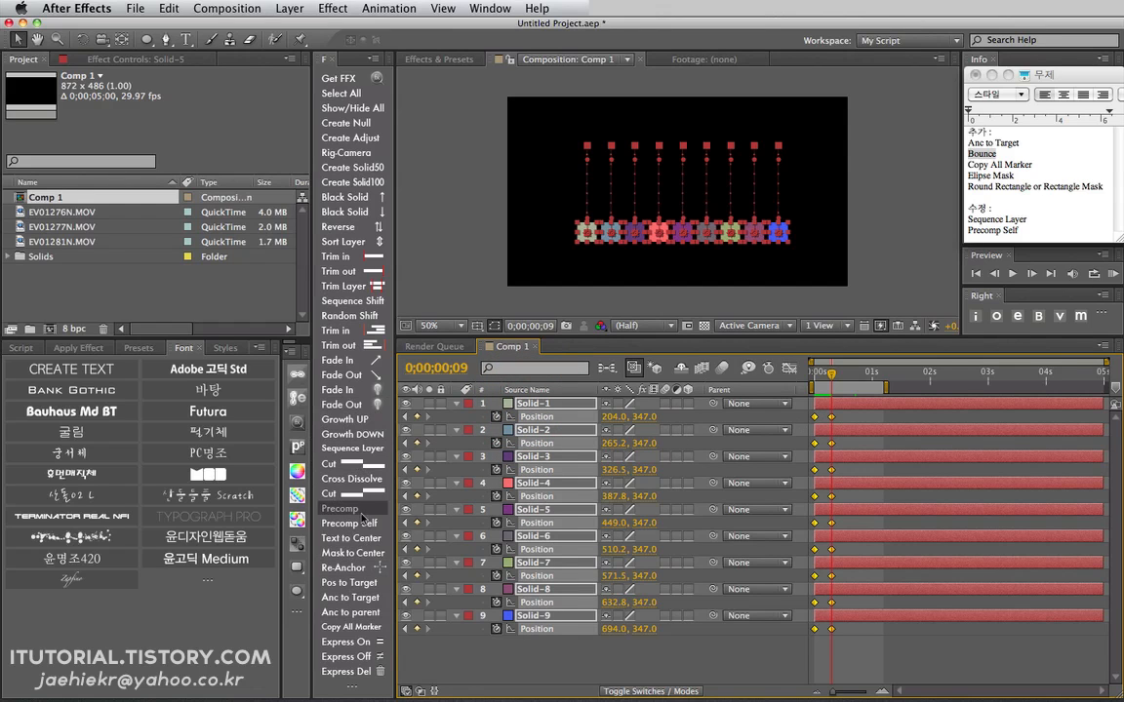
pyautogui.click(1040, 319)
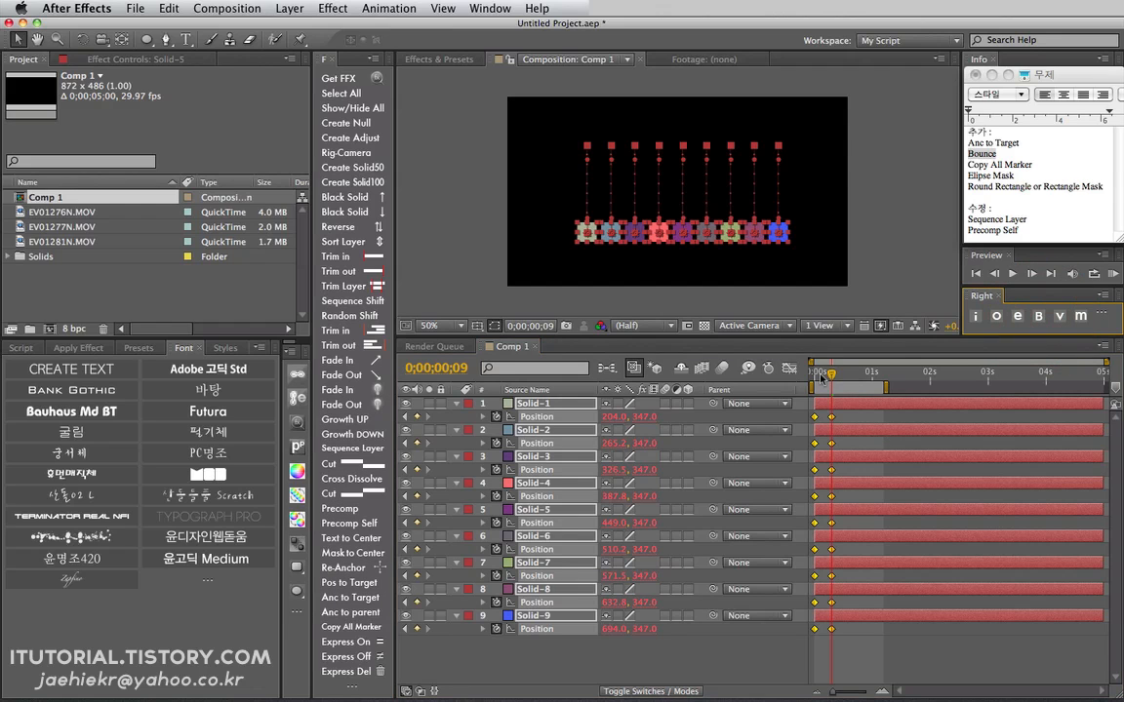
pyautogui.moveTo(820, 378); pyautogui.dragTo(852, 378)
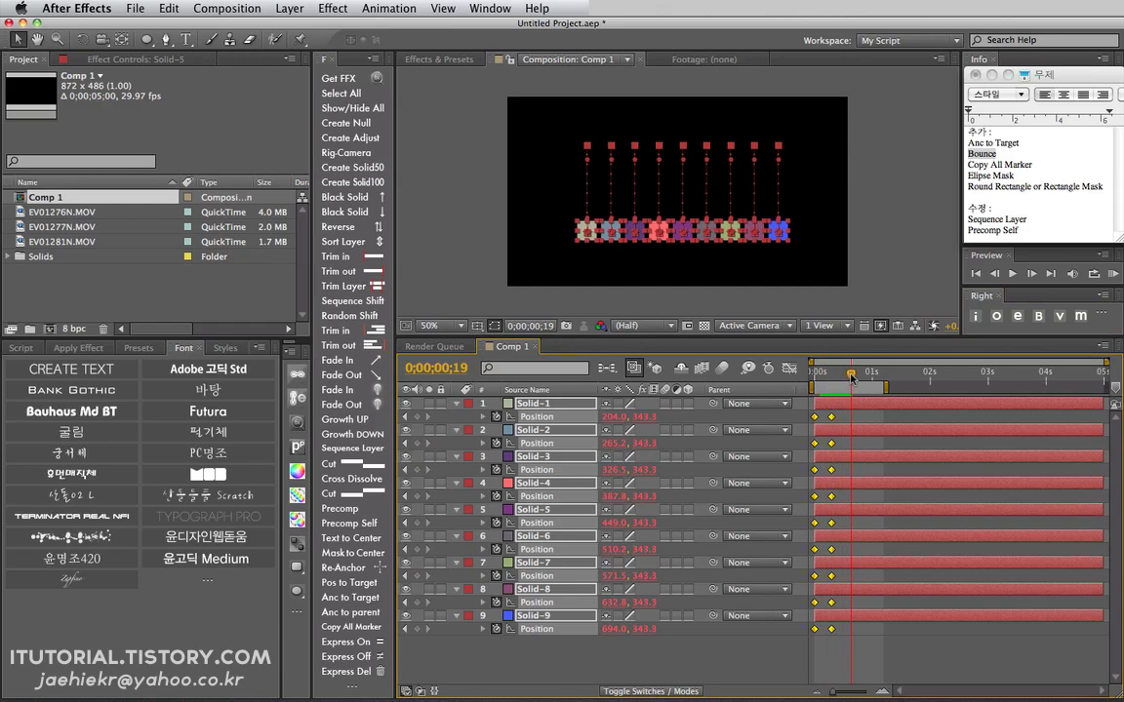
pyautogui.click(1113, 275)
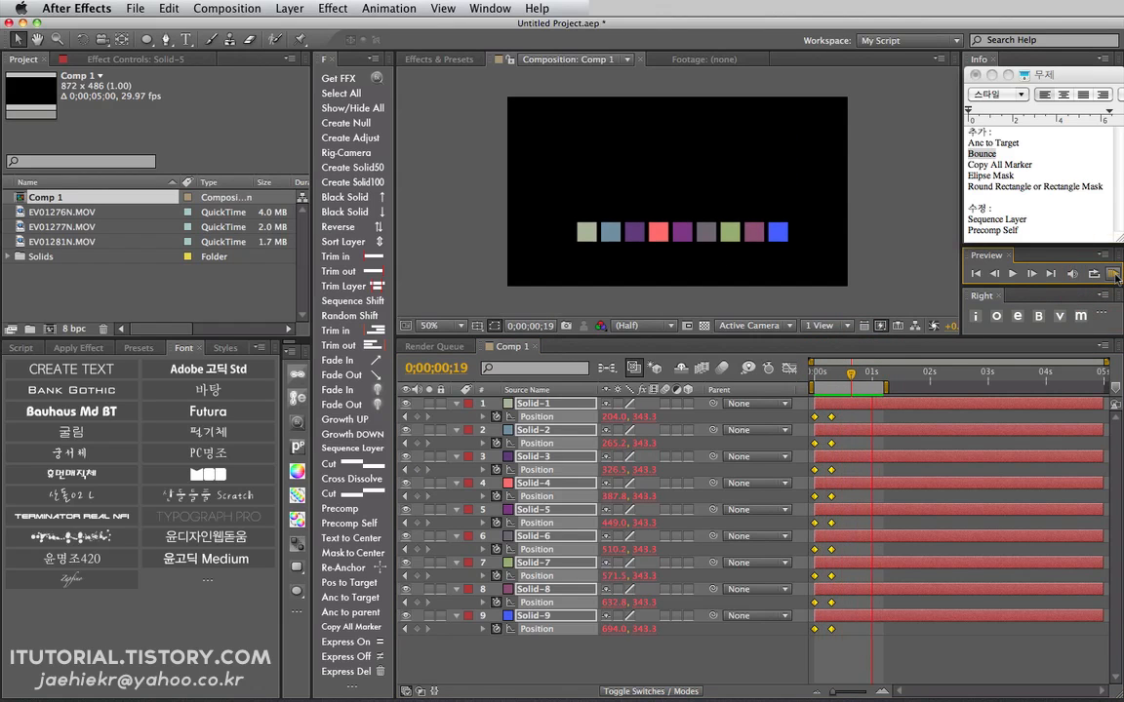
pyautogui.click(1113, 275)
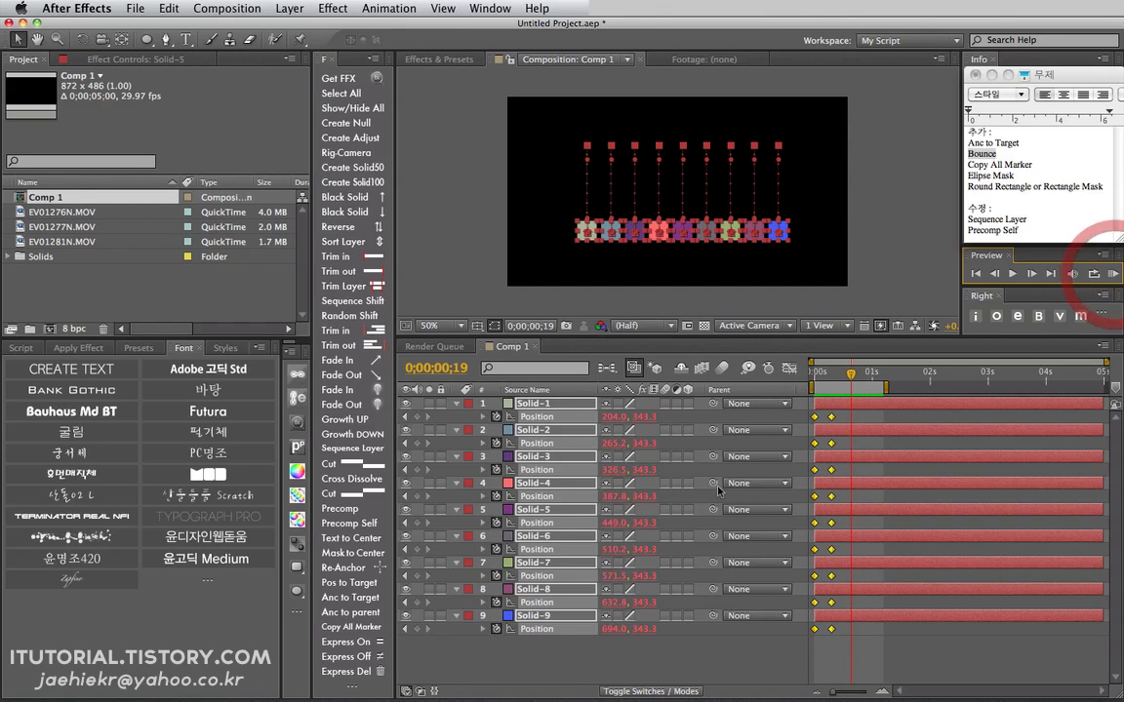
# Step: Inspect the Bounce expression on Solid-1's Position, revealing and collapsing it in the layer outline
pyautogui.keyDown('alt'); pyautogui.click(485, 420); pyautogui.keyUp('alt')
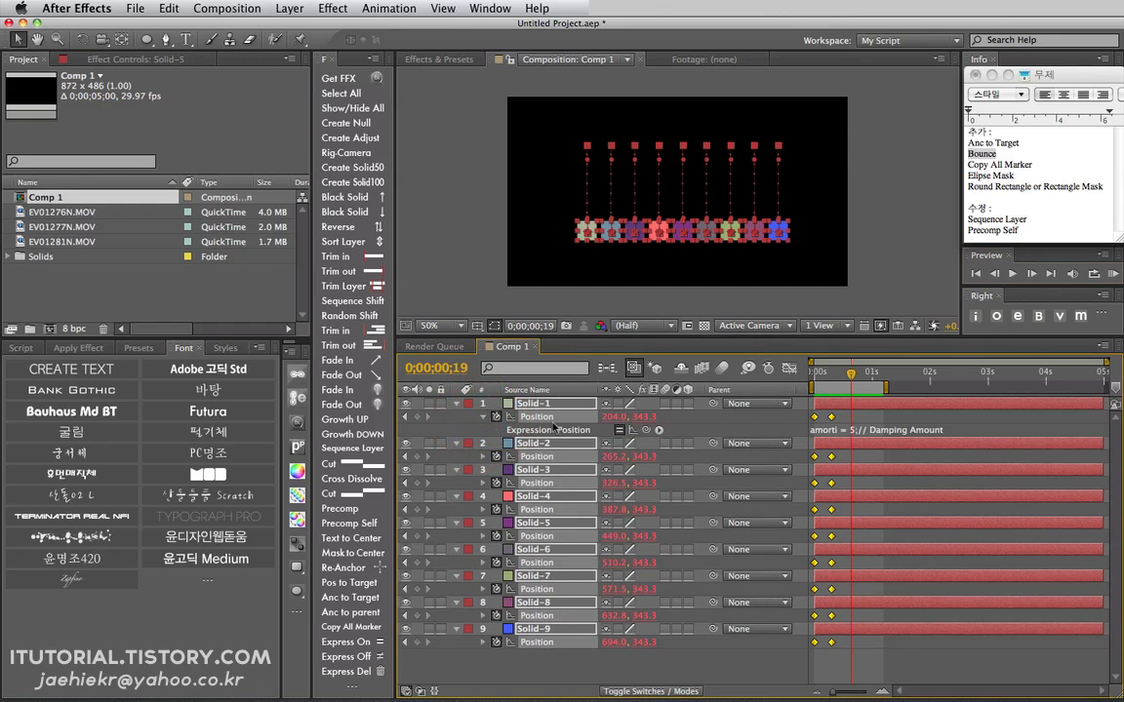
pyautogui.keyDown('alt'); pyautogui.click(485, 420); pyautogui.keyUp('alt')
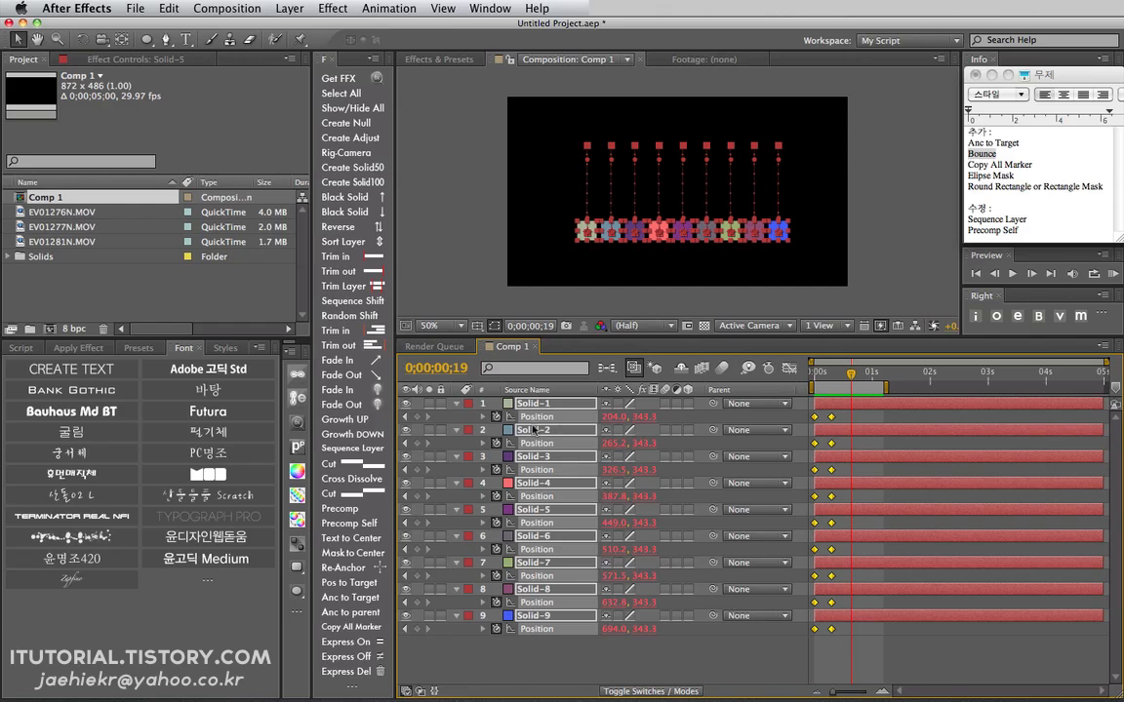
pyautogui.click(484, 417)
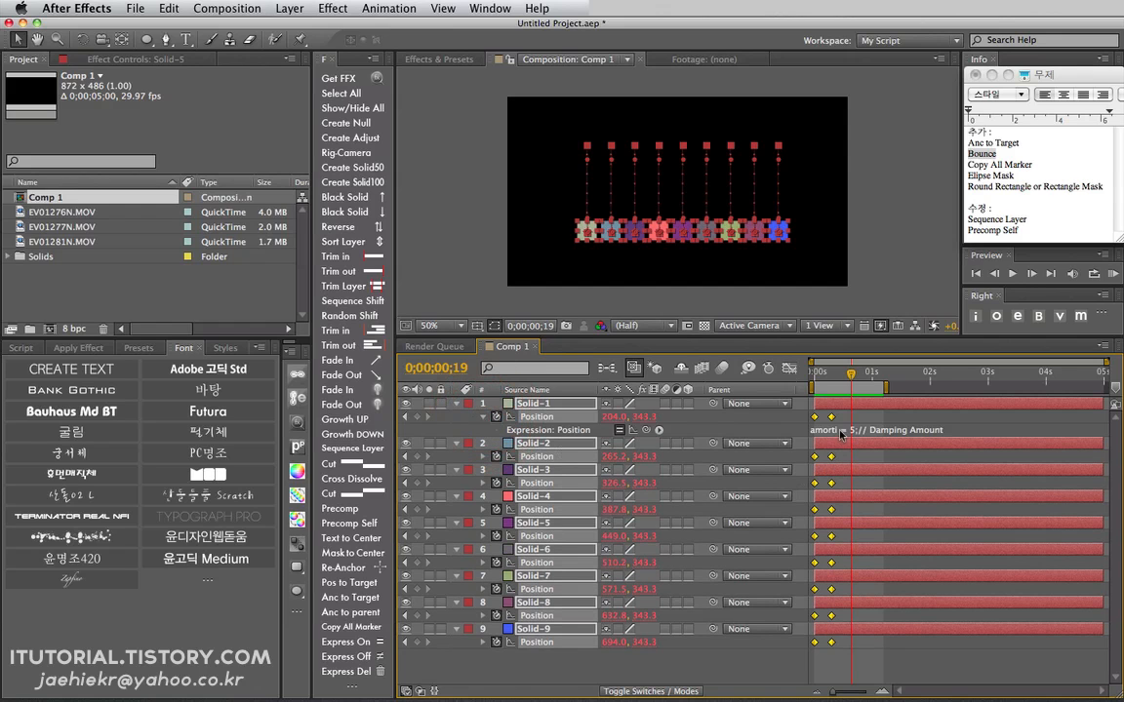
pyautogui.click(484, 417)
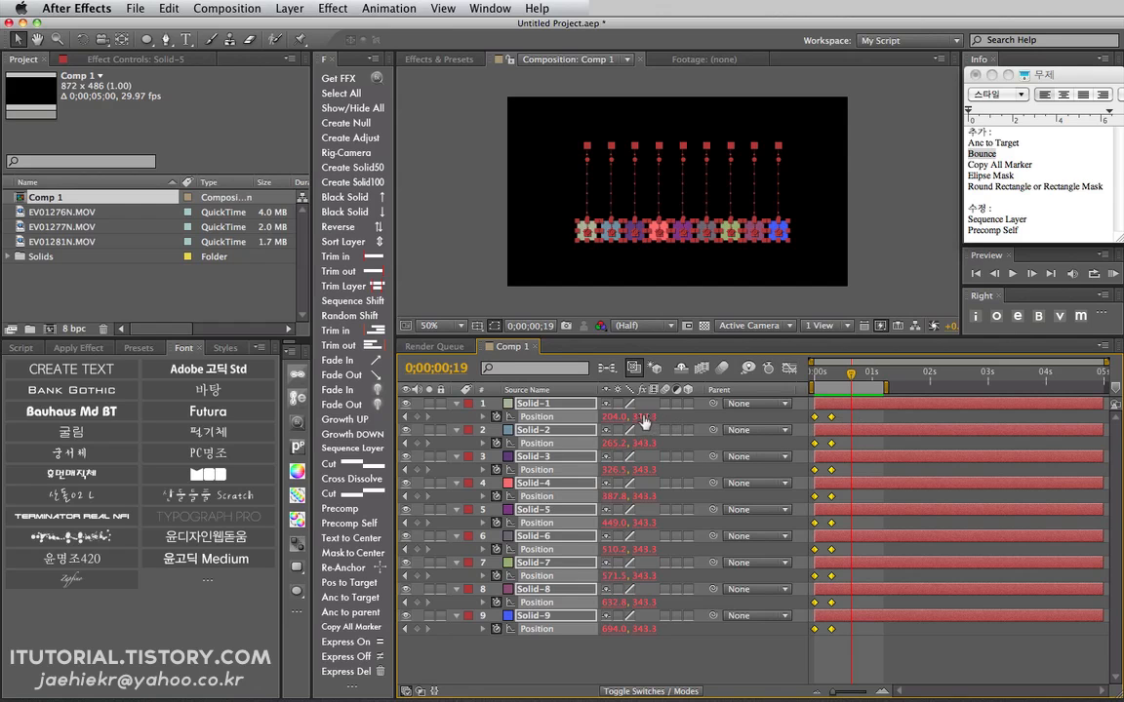
# Step: Extend the work area and add a Position keyframe to all nine solids at 0;00;01;08
pyautogui.click(877, 419)
pyautogui.click(857, 377)
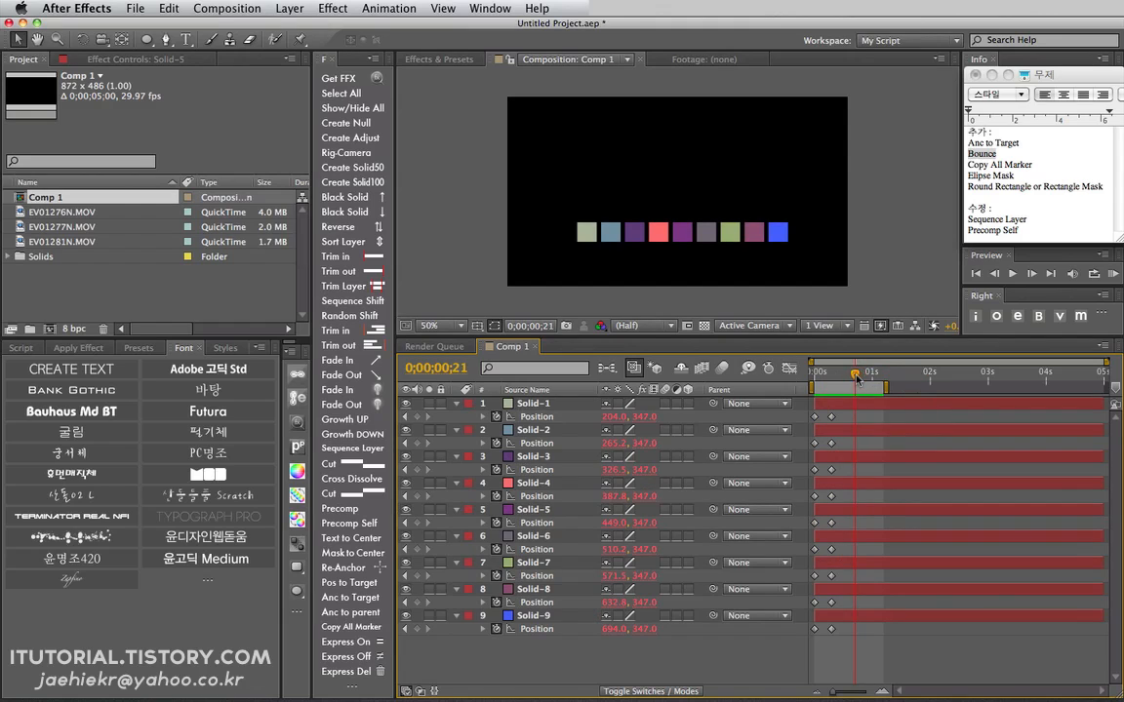
pyautogui.moveTo(885, 389)
pyautogui.mouseDown()
pyautogui.moveTo(965, 388)
pyautogui.moveTo(876, 375)
pyautogui.moveTo(887, 374)
pyautogui.mouseUp()
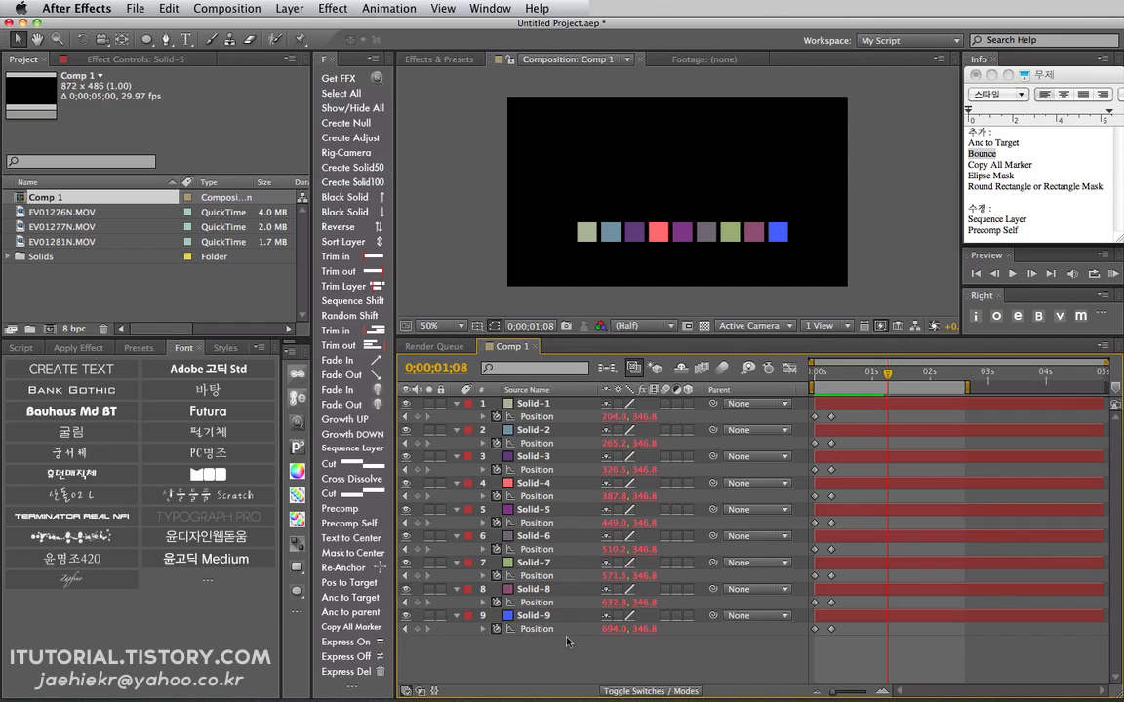
pyautogui.moveTo(575, 645); pyautogui.dragTo(518, 397)
pyautogui.click(379, 374)
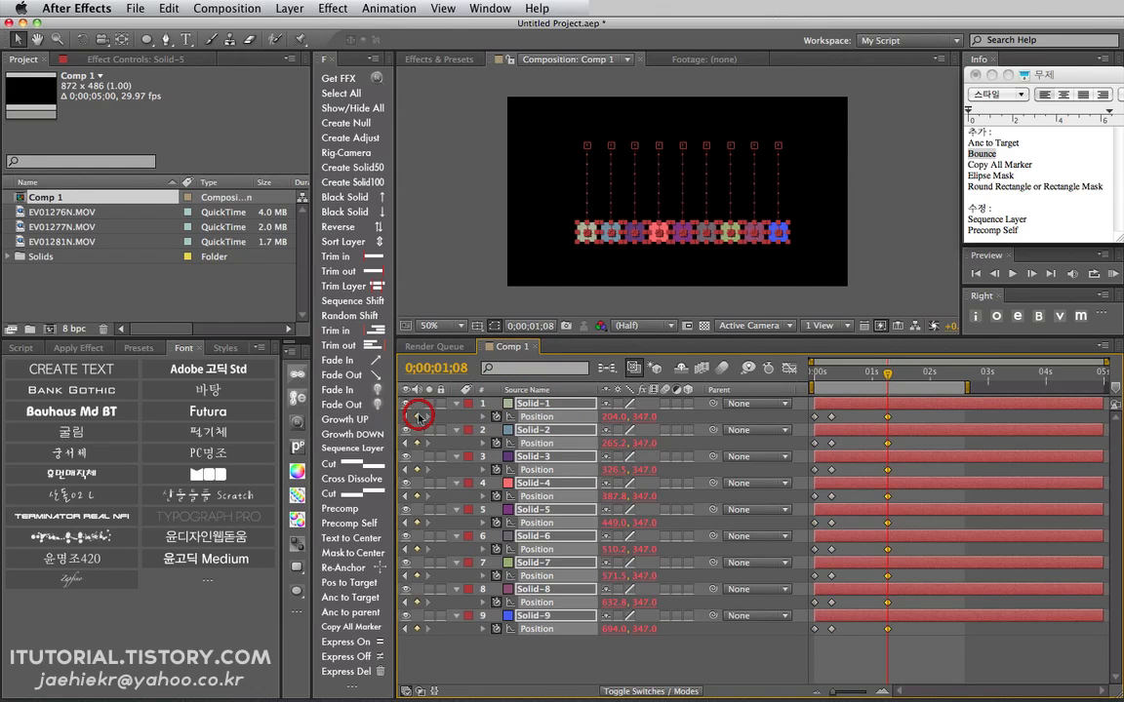
# Step: At 0;00;01;16, shift all nine solids horizontally so Solid-1 is at about X 440, Y 347, and preview the animation
pyautogui.click(903, 379)
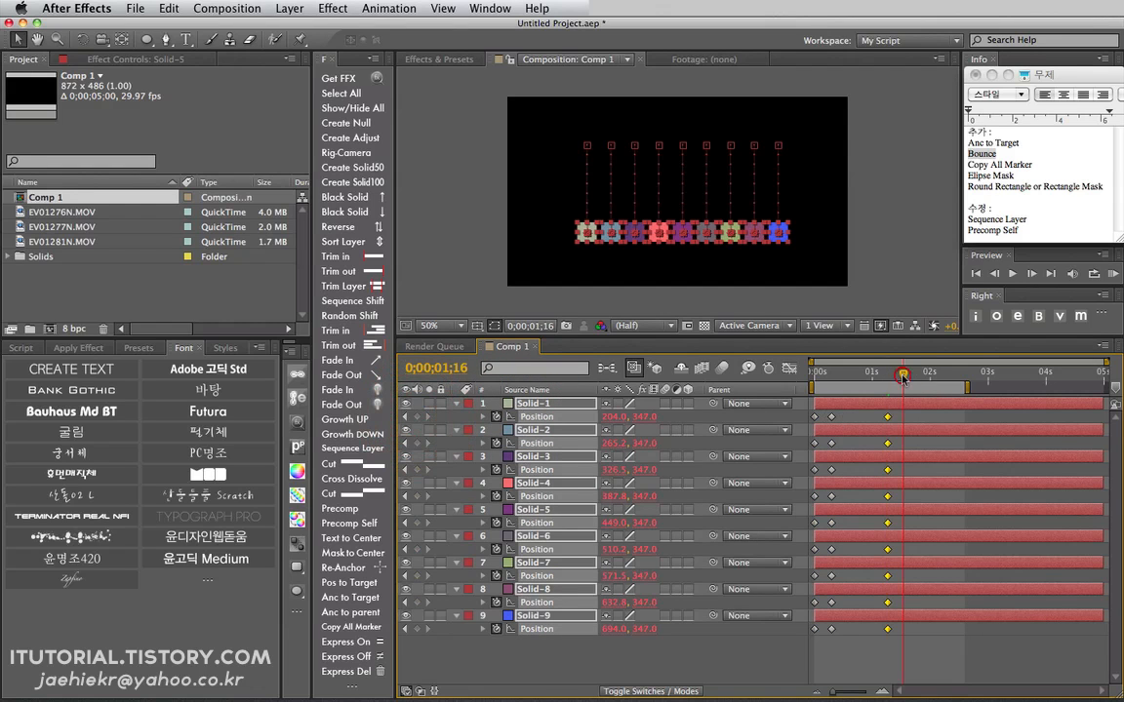
pyautogui.moveTo(711, 235); pyautogui.dragTo(806, 235)
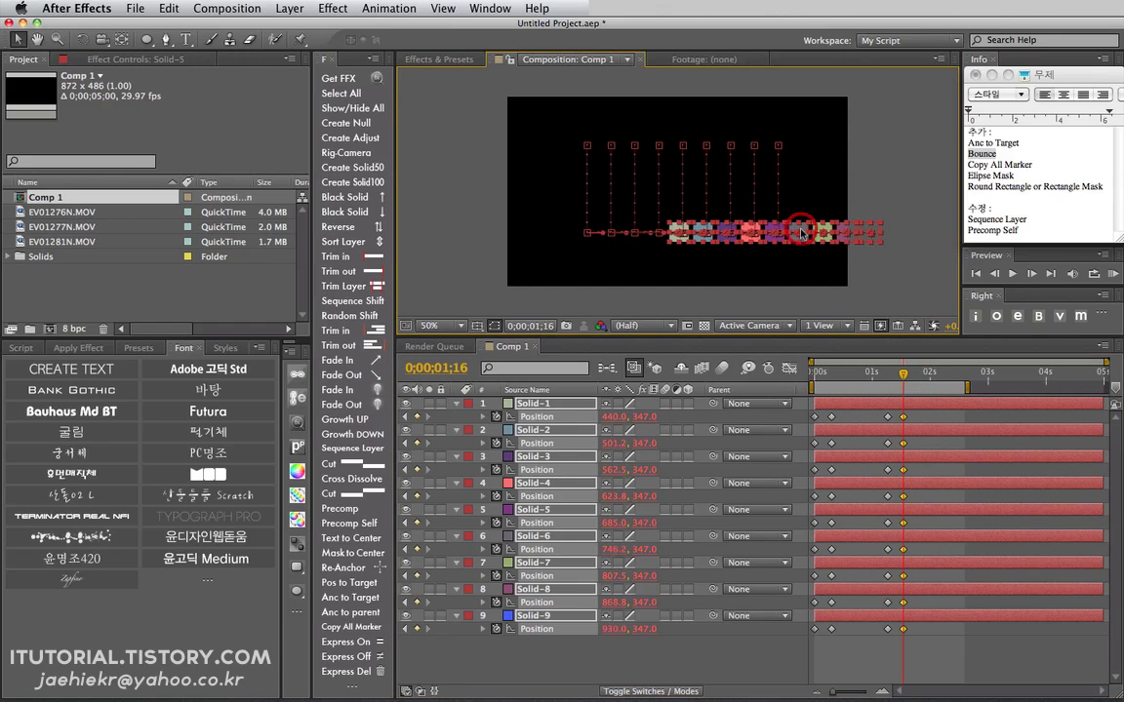
pyautogui.moveTo(901, 378)
pyautogui.mouseDown()
pyautogui.moveTo(923, 377)
pyautogui.moveTo(903, 376)
pyautogui.mouseUp()
pyautogui.click(1113, 275)
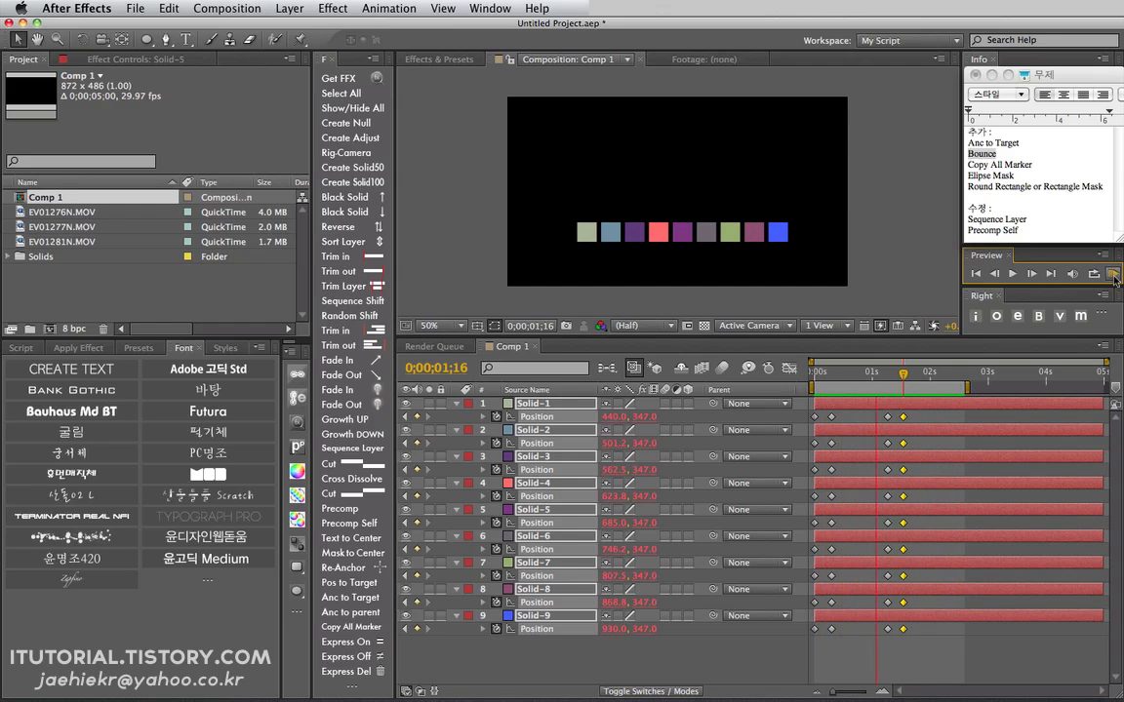
pyautogui.click(1113, 275)
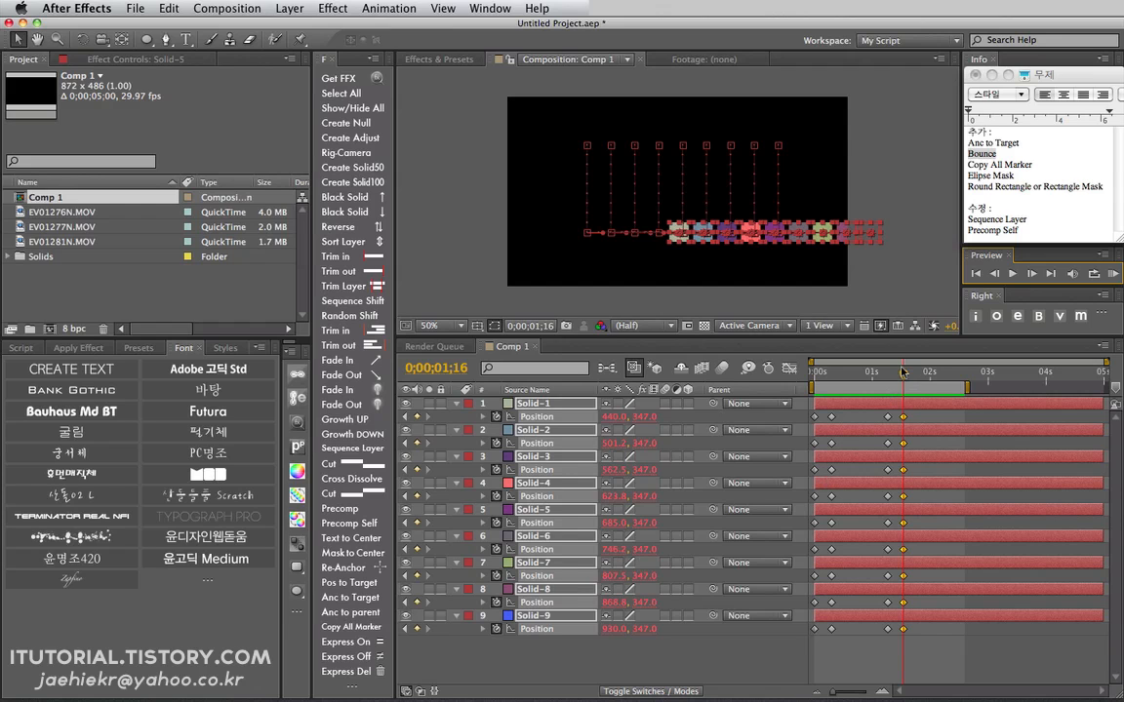
# Step: Lengthen the work area and keyframe the Scale of all nine solids from 100% at 0;00;02;02 to 50% at 0;00;02;07
pyautogui.moveTo(901, 372); pyautogui.dragTo(1013, 387)
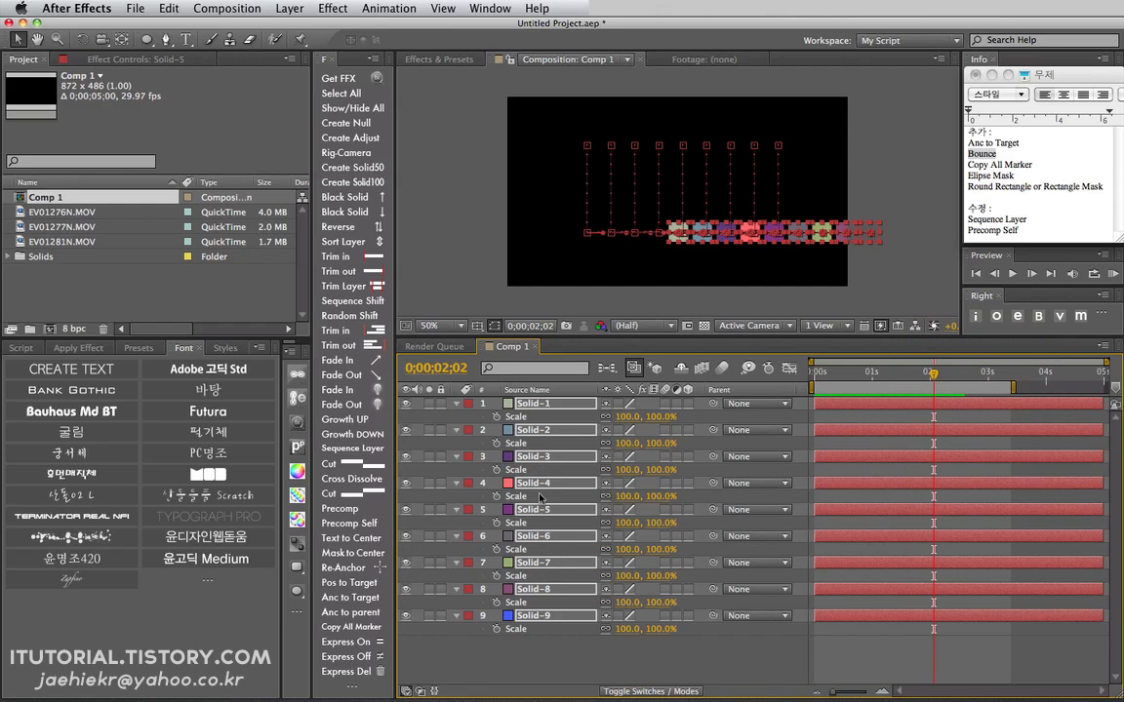
pyautogui.hotkey('alt', 'shift', 's')
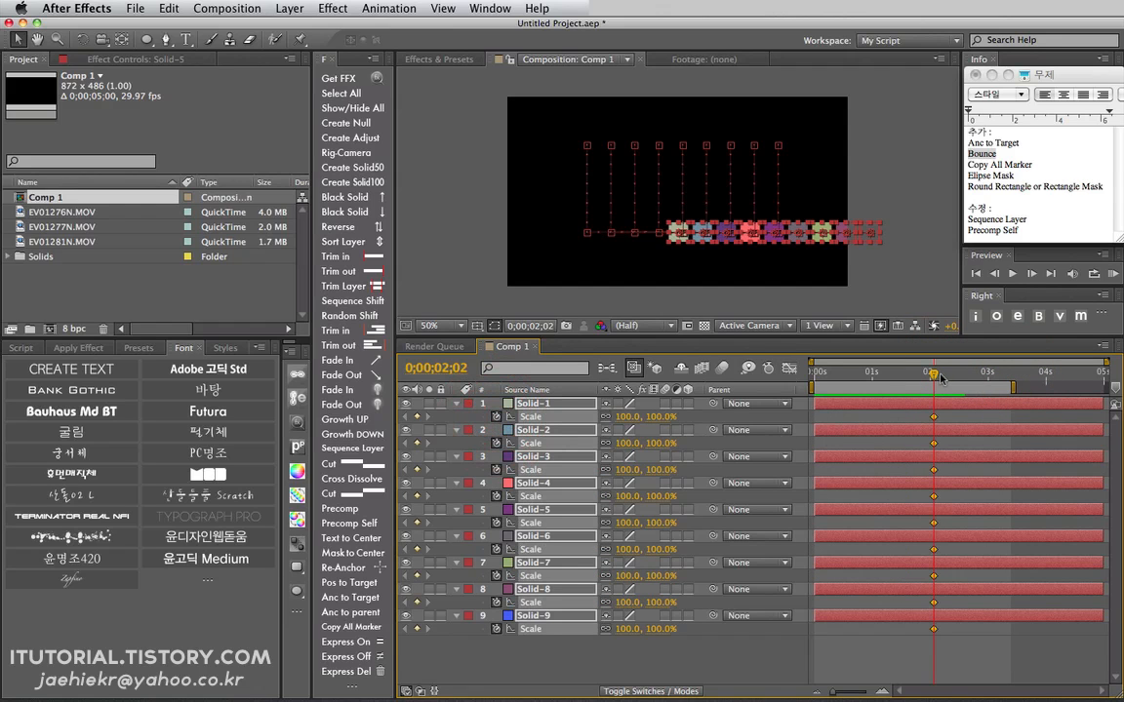
pyautogui.moveTo(940, 375); pyautogui.dragTo(944, 378)
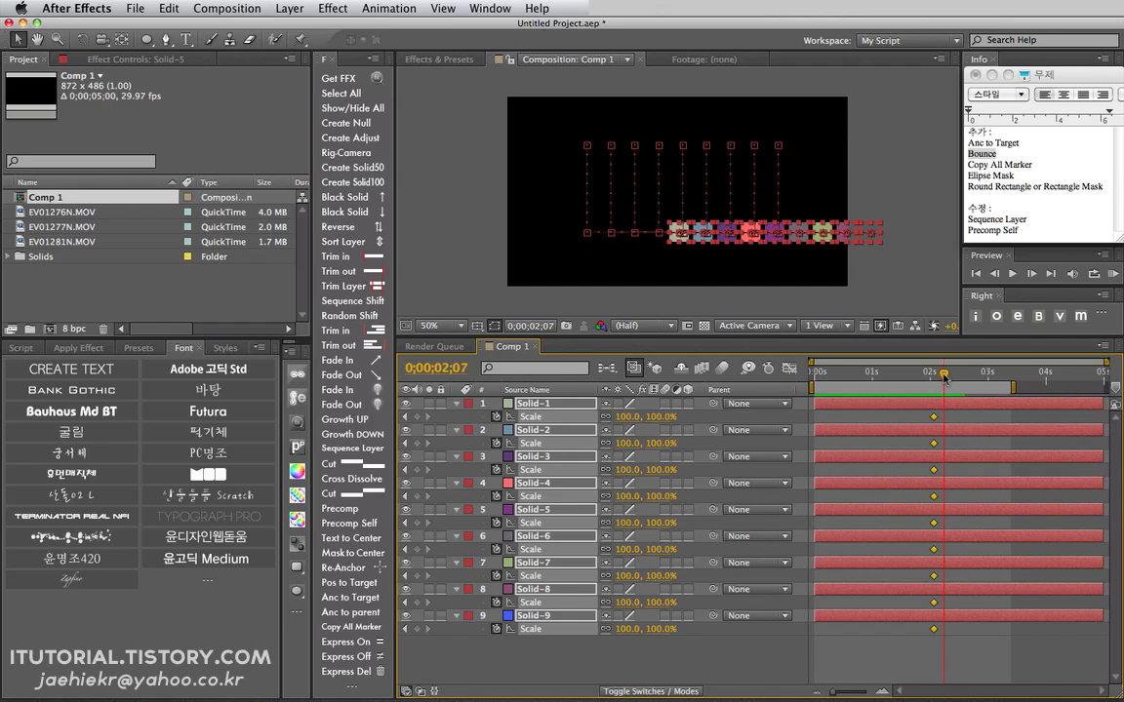
pyautogui.click(629, 416)
pyautogui.write('50')
pyautogui.press('Return')
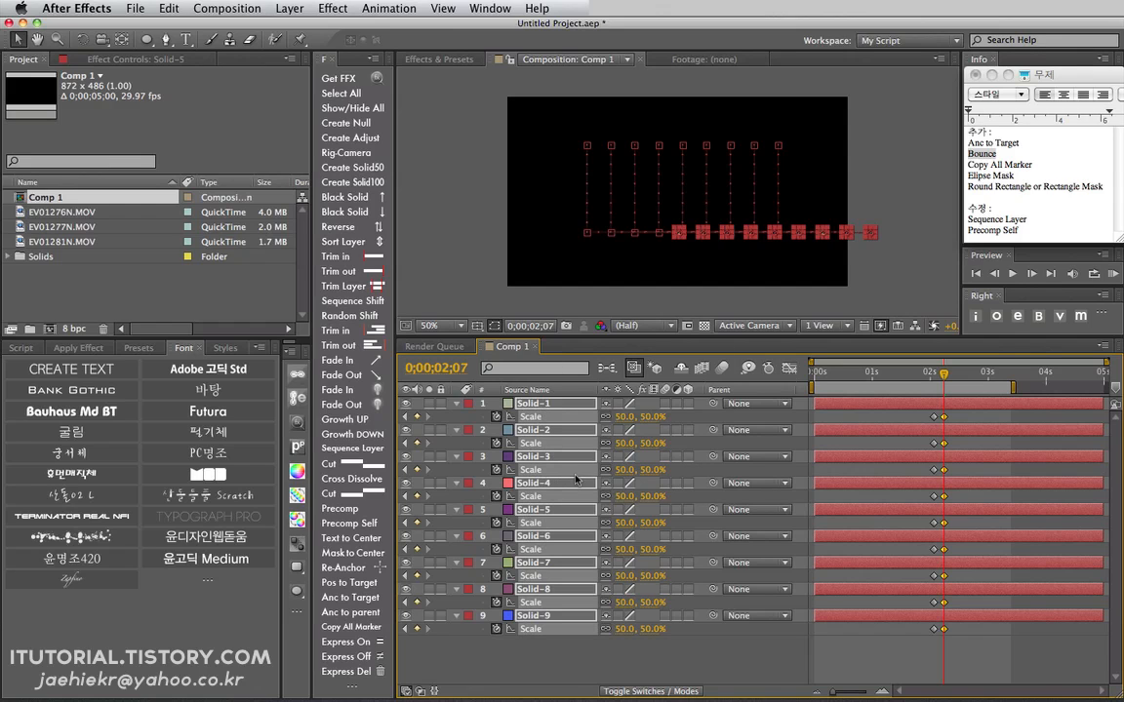
# Step: Apply the Bounce script to the Scale of all nine solids and preview the animation
pyautogui.click(1038, 319)
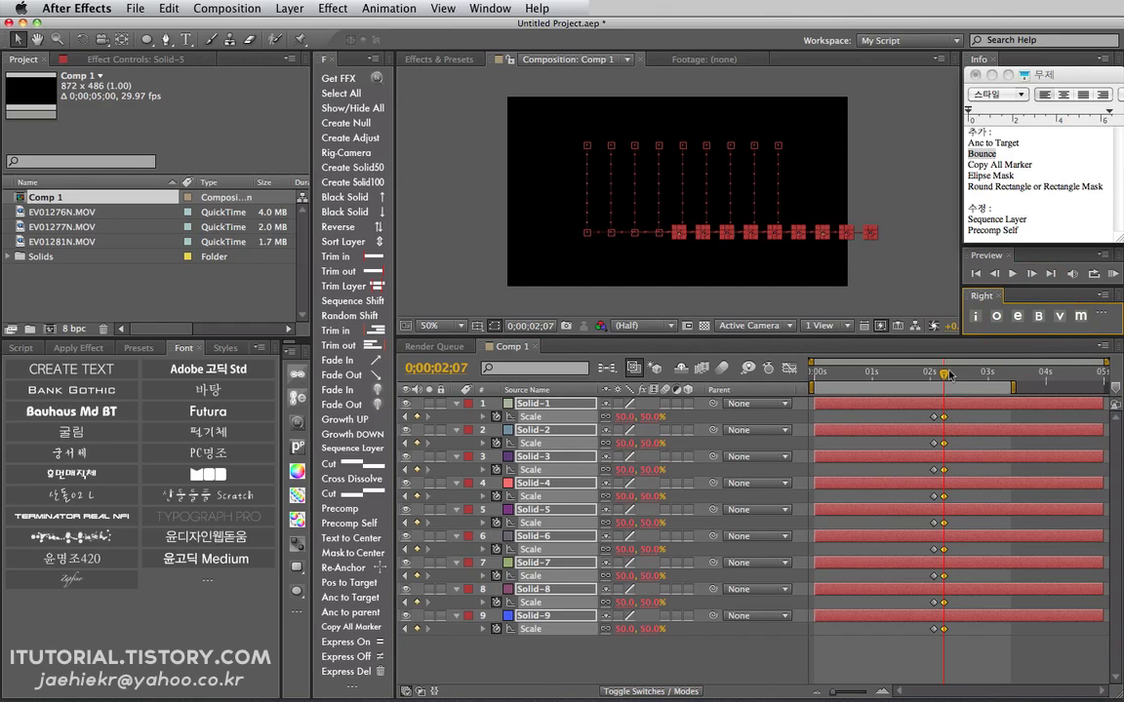
pyautogui.click(959, 374)
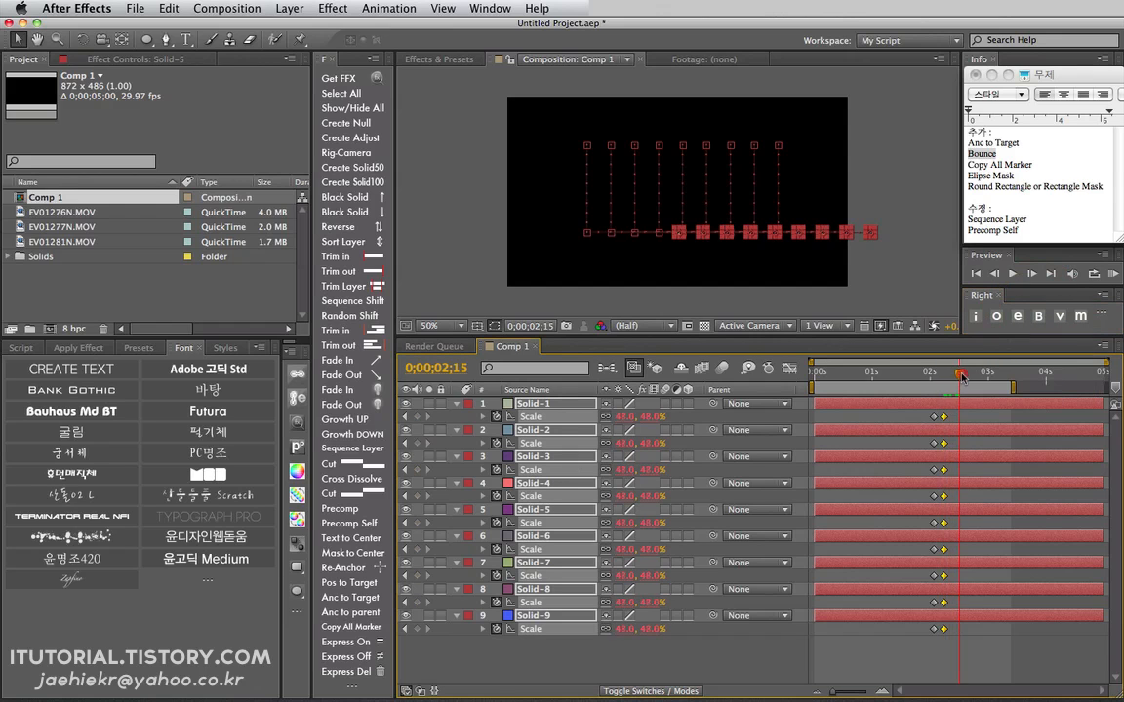
pyautogui.click(1112, 273)
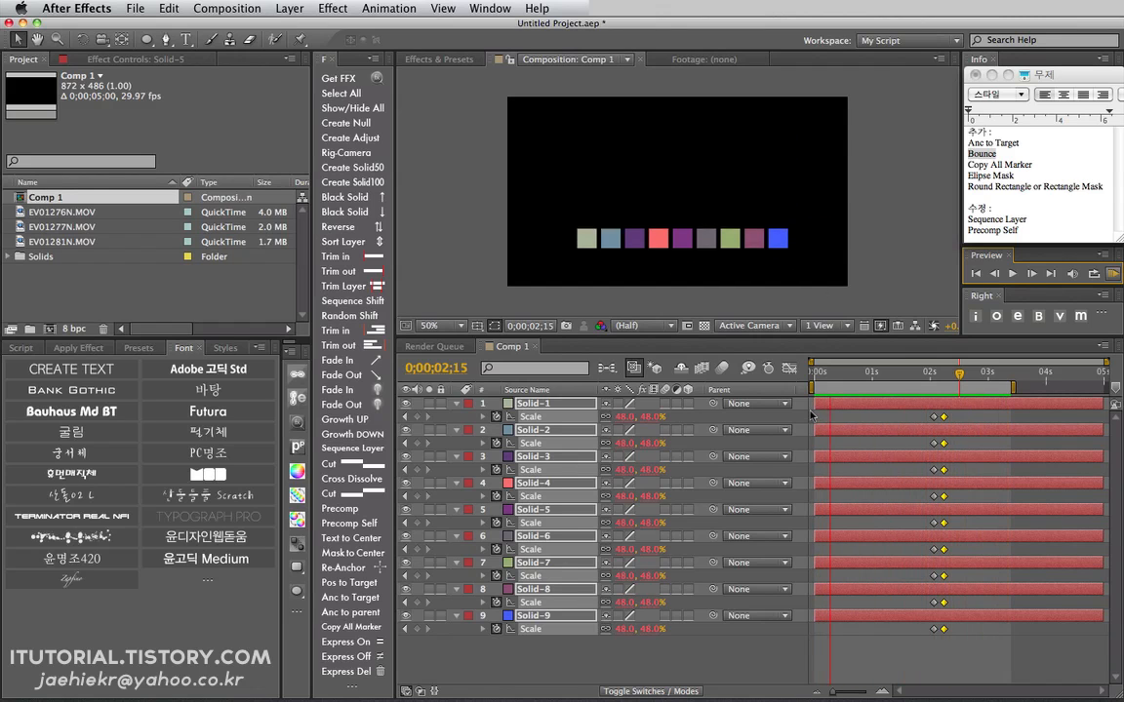
pyautogui.press('space')
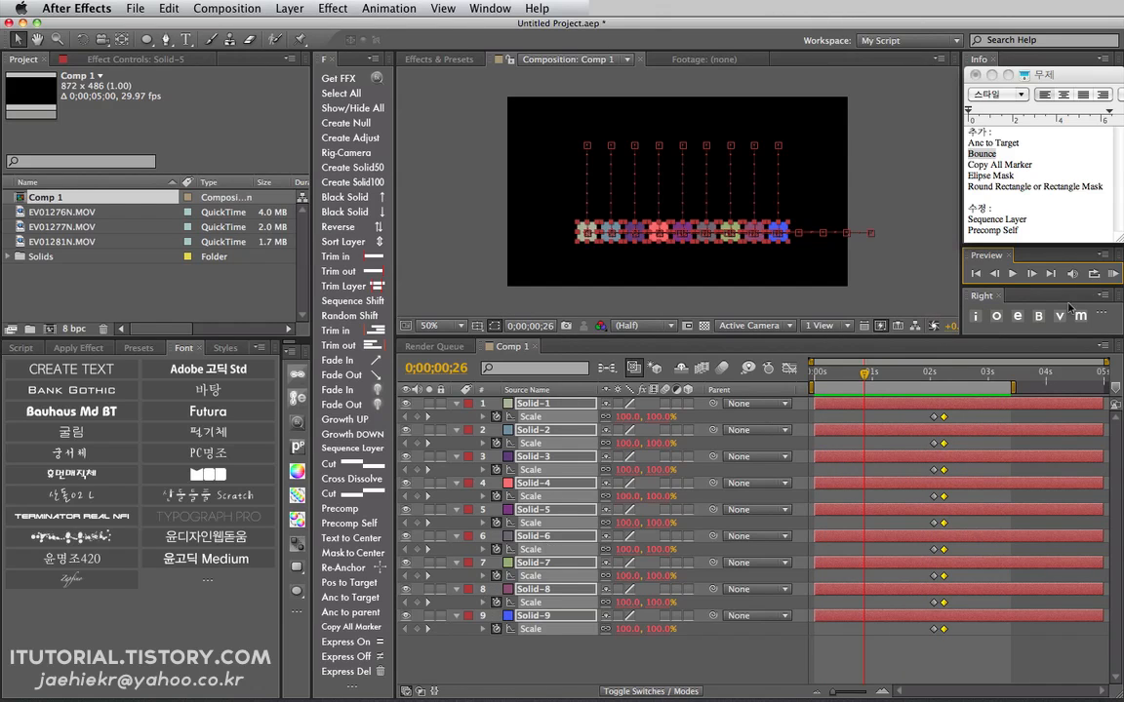
# Step: Stagger the nine solids by 2 frames with the Sequence Shift script and preview them over a slightly longer work area
pyautogui.moveTo(932, 376)
pyautogui.mouseDown()
pyautogui.moveTo(958, 379)
pyautogui.moveTo(925, 380)
pyautogui.mouseUp()
pyautogui.press('Home')
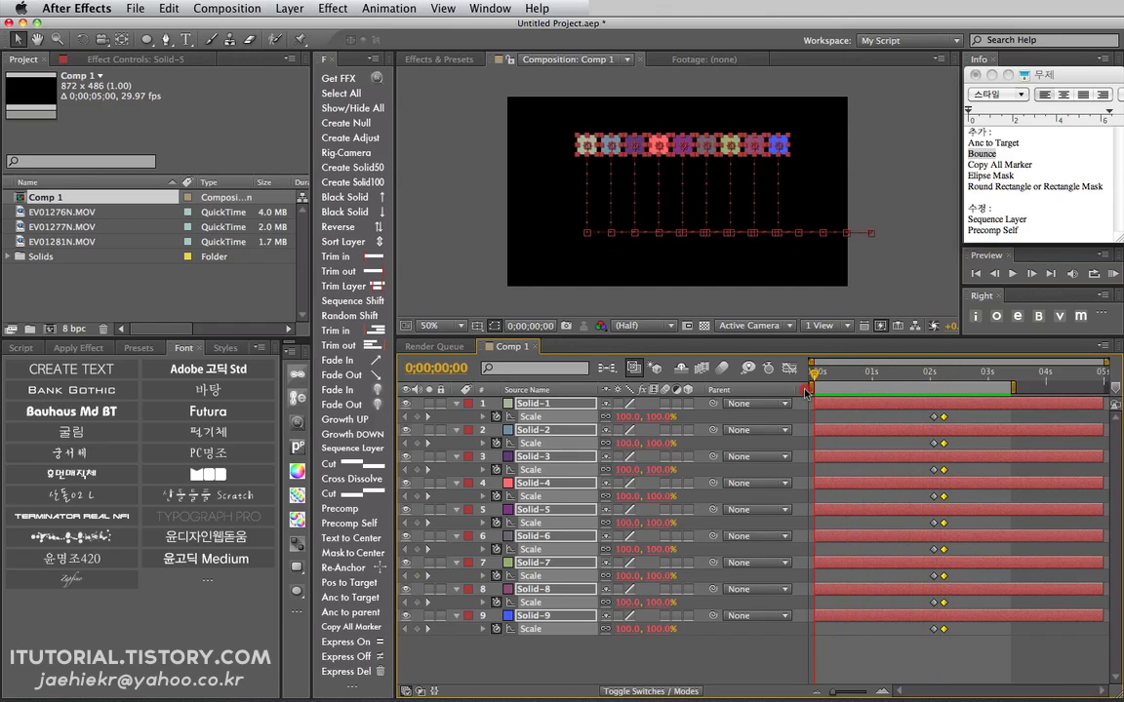
pyautogui.moveTo(1015, 388); pyautogui.dragTo(1024, 388)
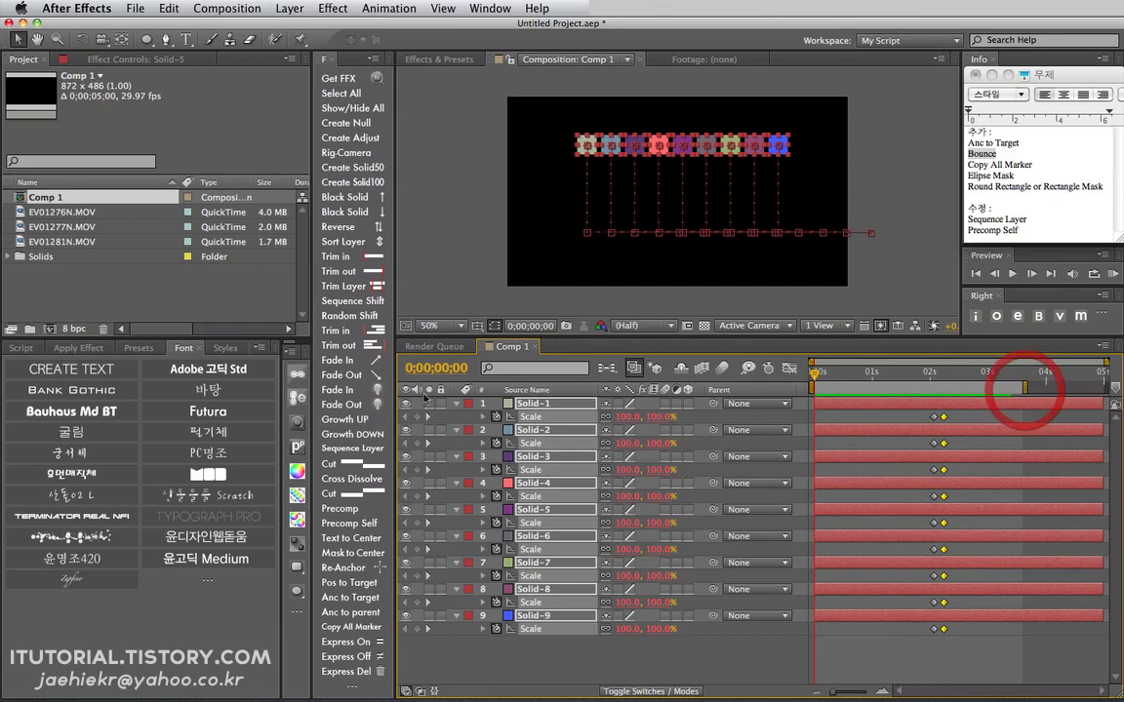
pyautogui.press('u')
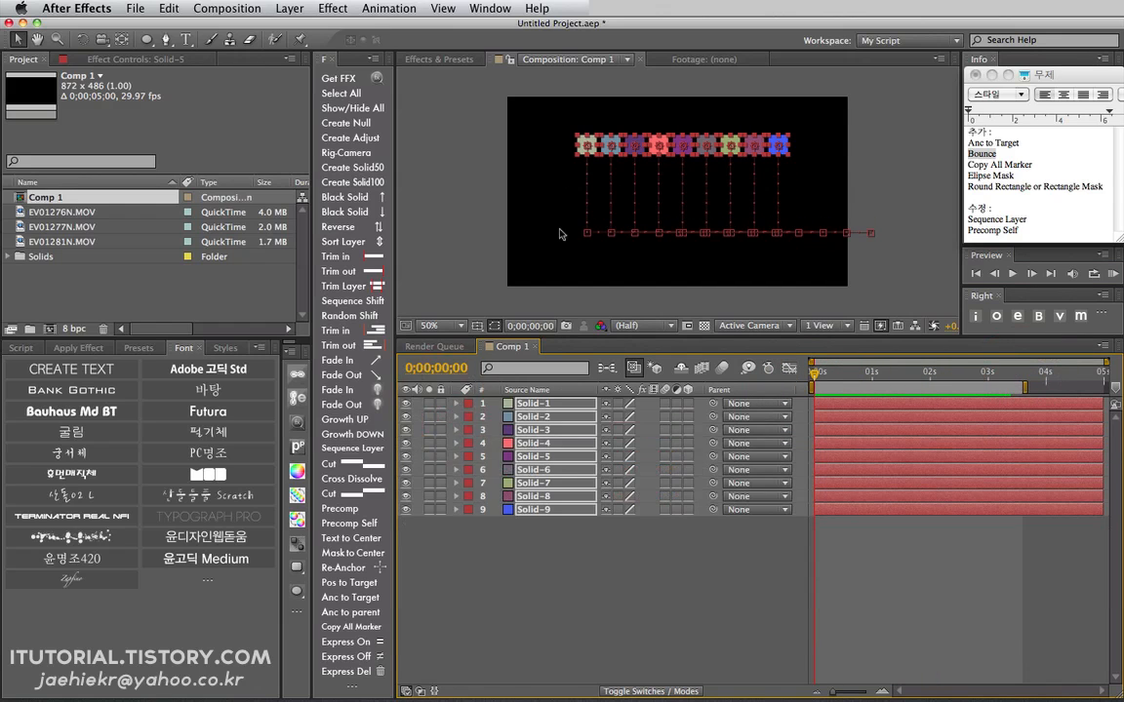
pyautogui.click(363, 302)
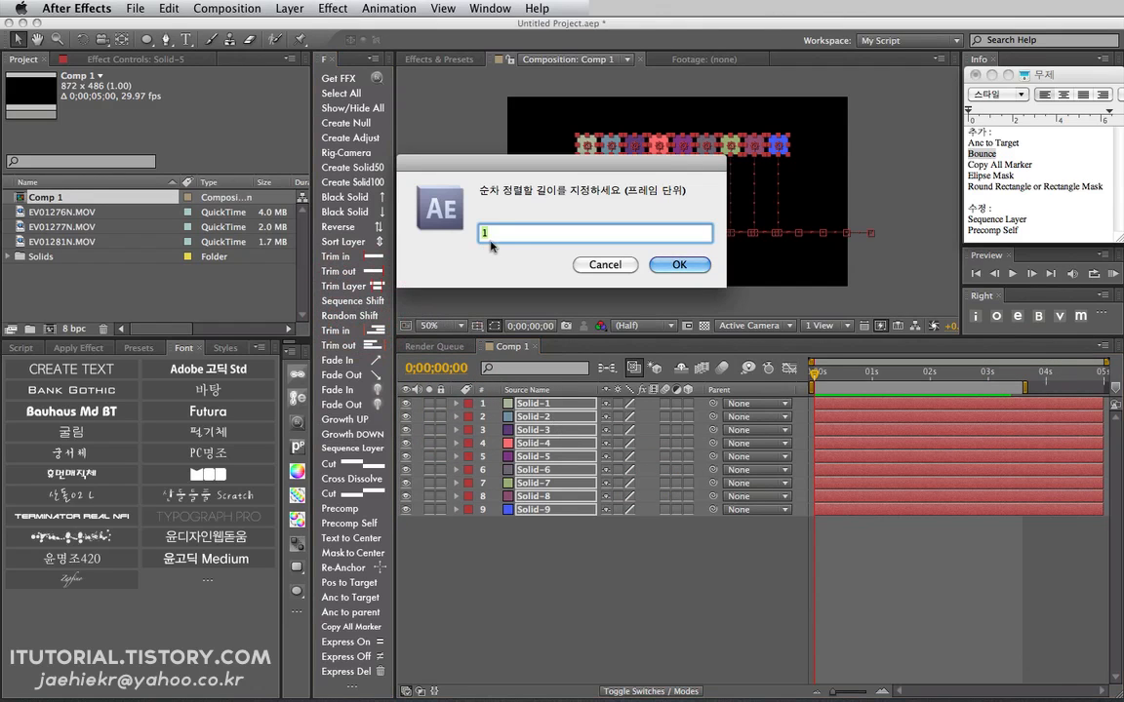
pyautogui.write('2')
pyautogui.click(704, 261)
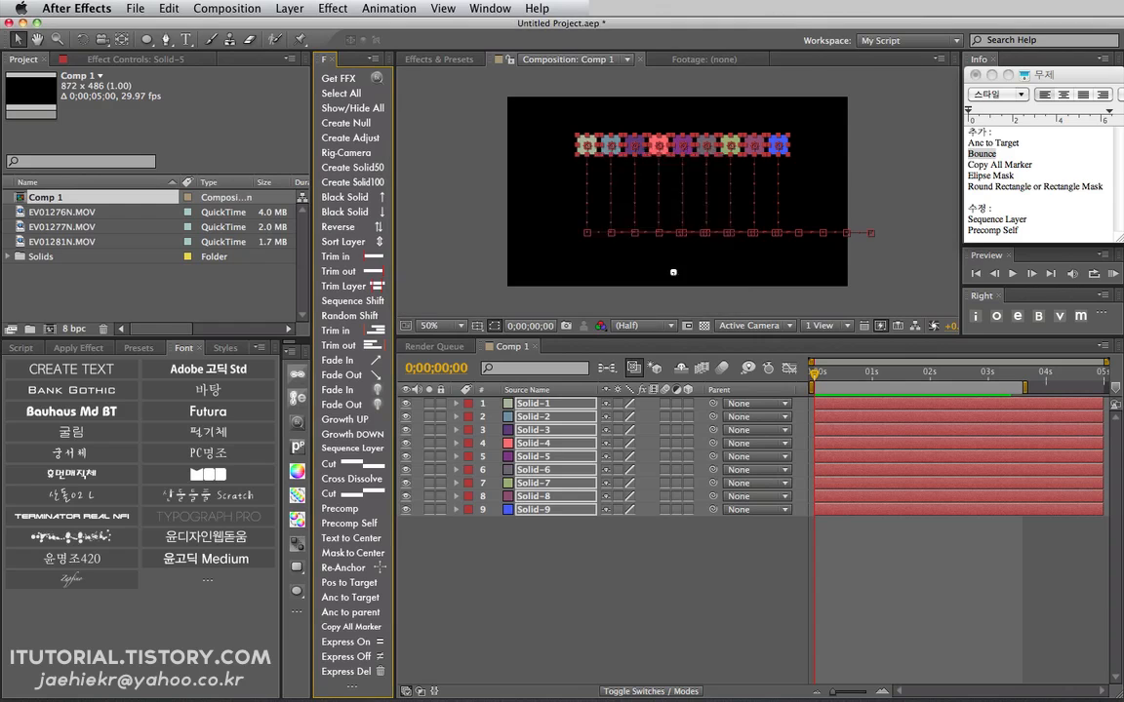
pyautogui.click(1112, 274)
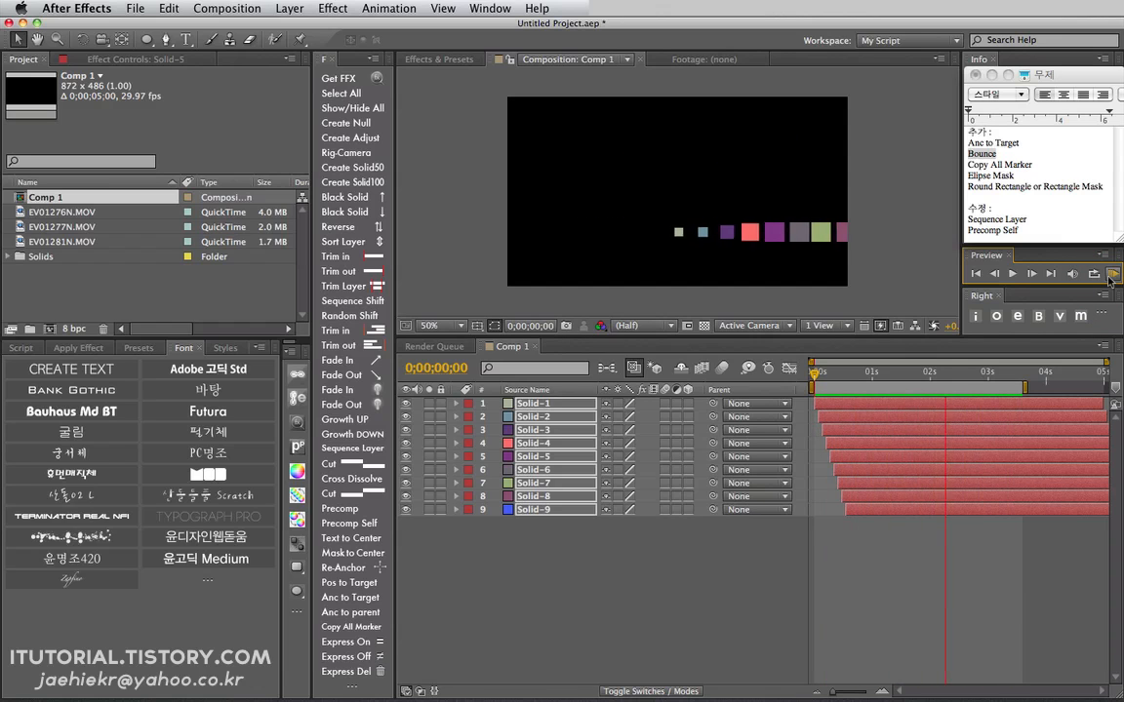
pyautogui.click(1111, 276)
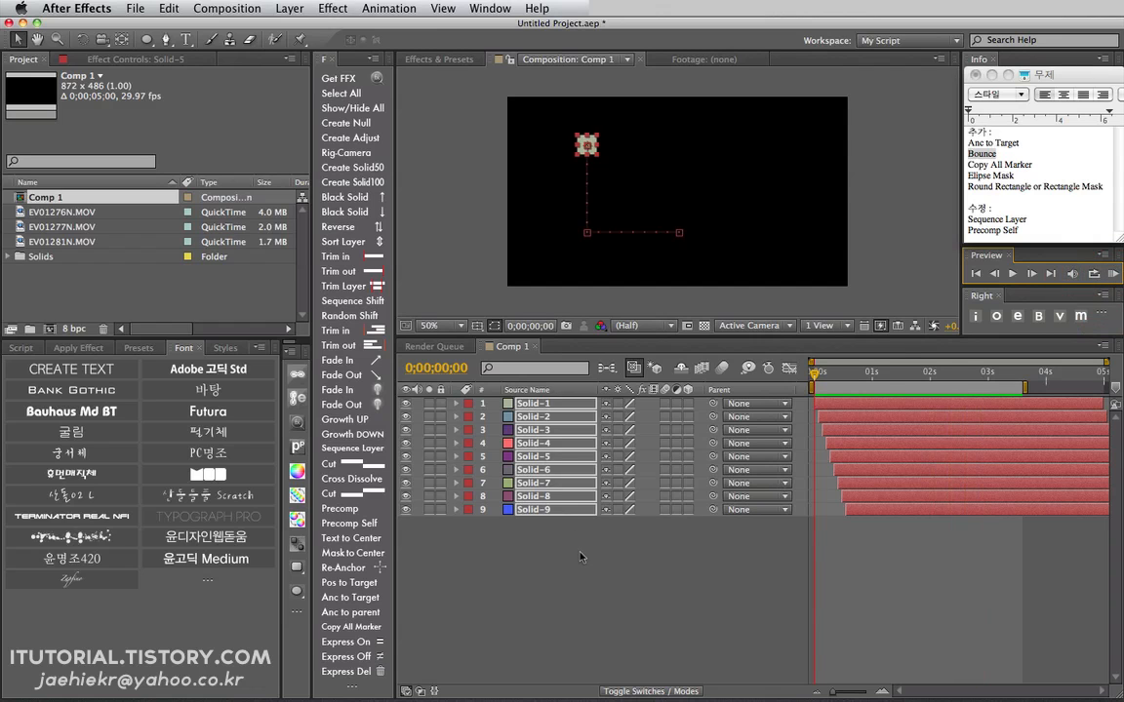
# Step: Delete all nine solids and create one new solid with the Create Solid100 script
pyautogui.moveTo(580, 557); pyautogui.dragTo(527, 400)
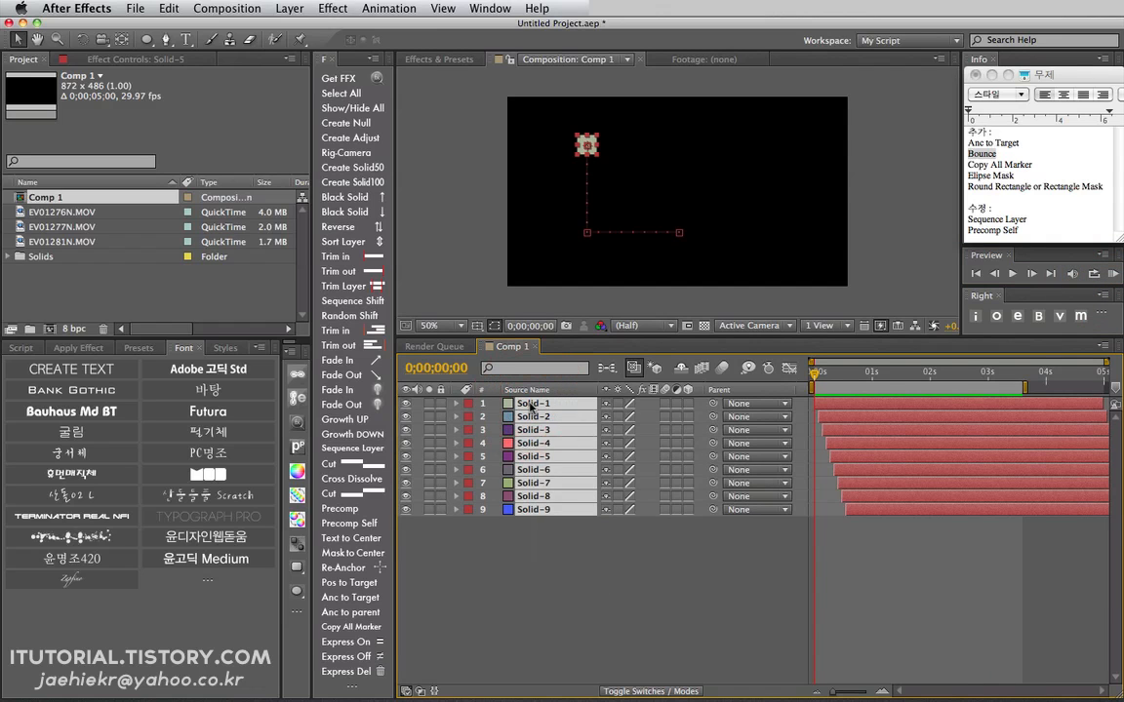
pyautogui.press('Delete')
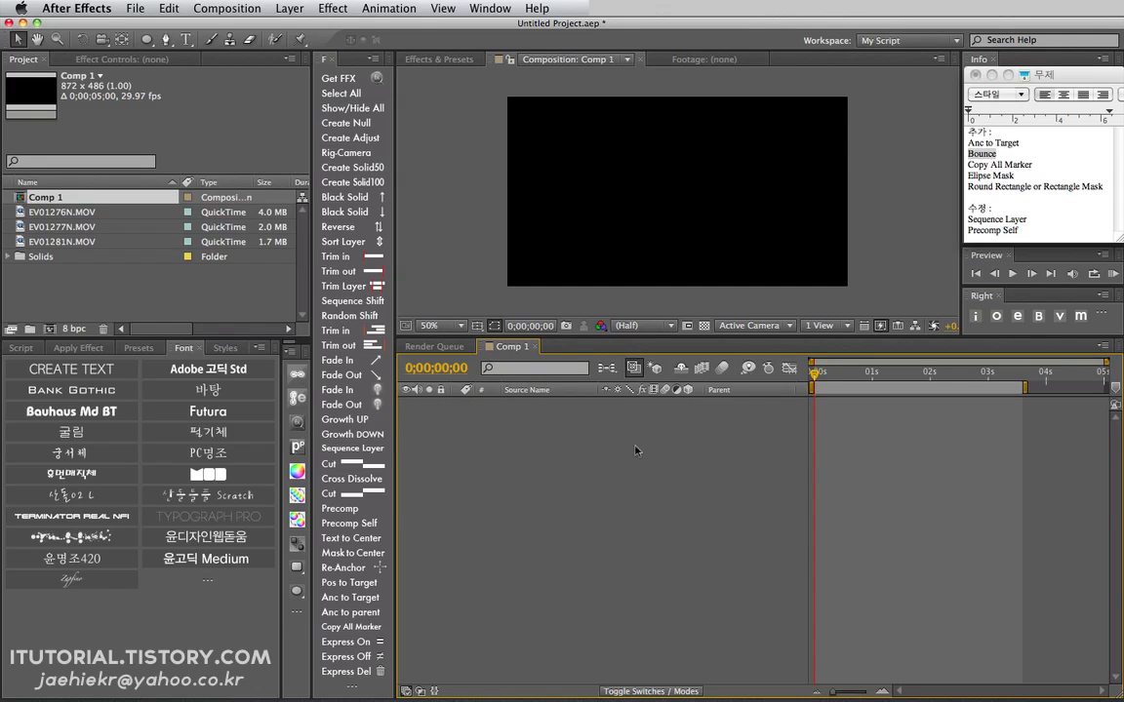
pyautogui.click(514, 414)
pyautogui.click(374, 186)
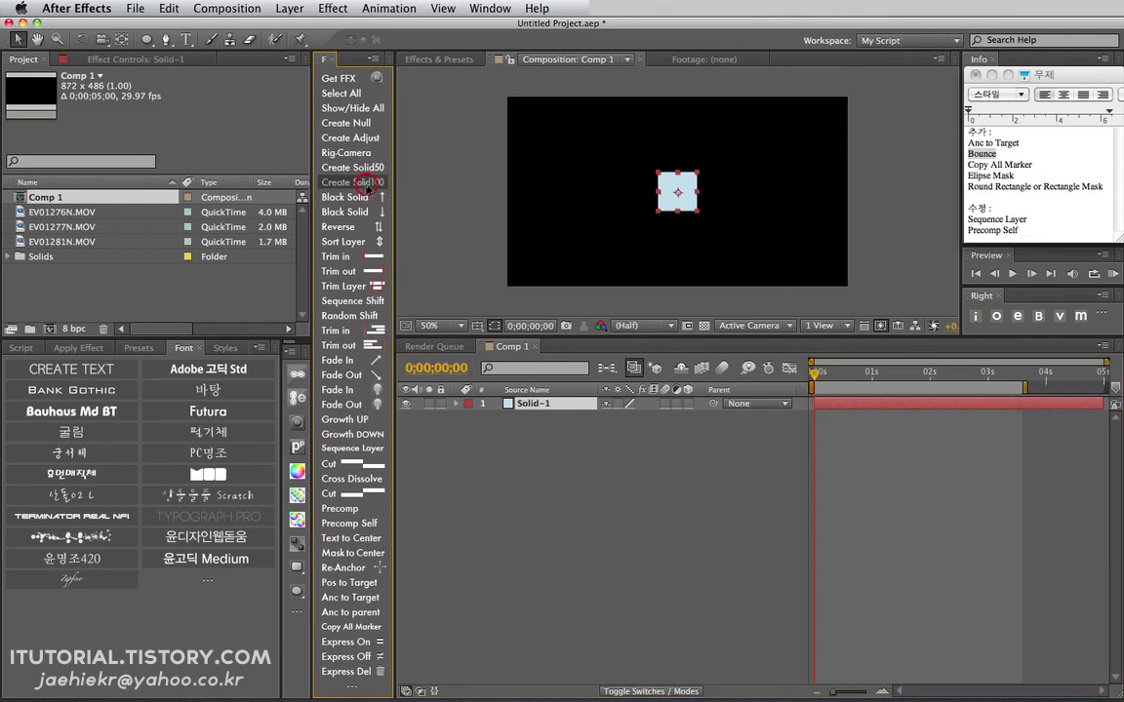
# Step: Add four layer markers along Solid-1, including ones at 0;00;00;14, 0;00;00;28 and 0;00;02;16
pyautogui.click(841, 374)
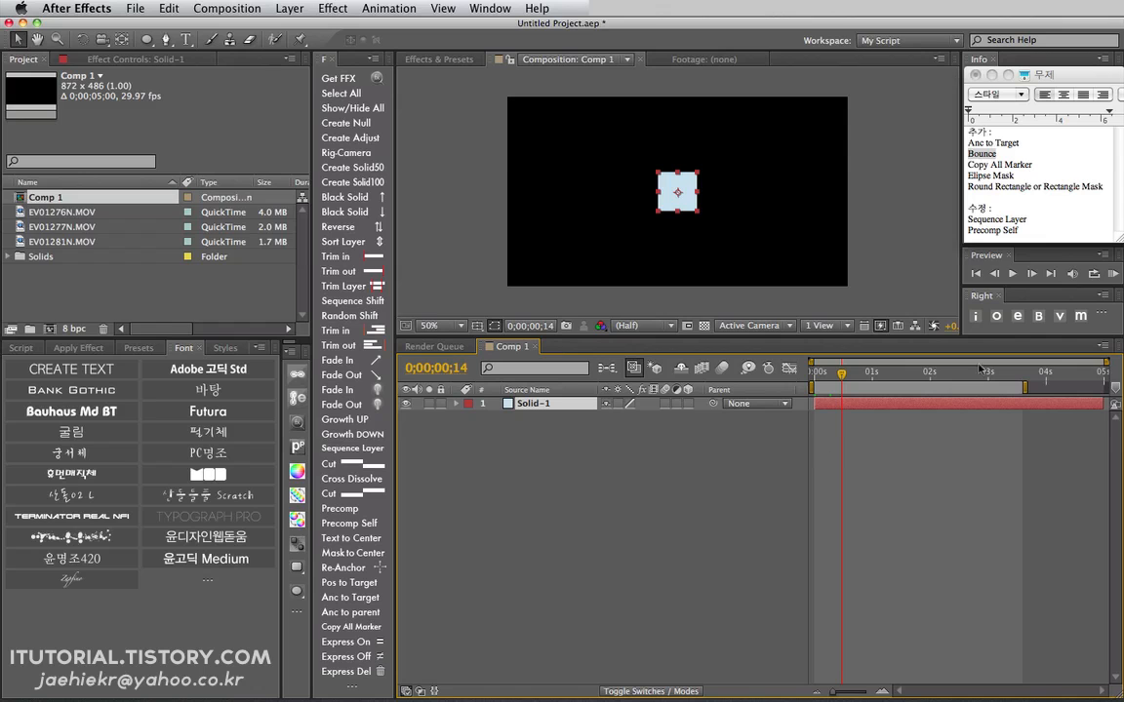
pyautogui.click(858, 370)
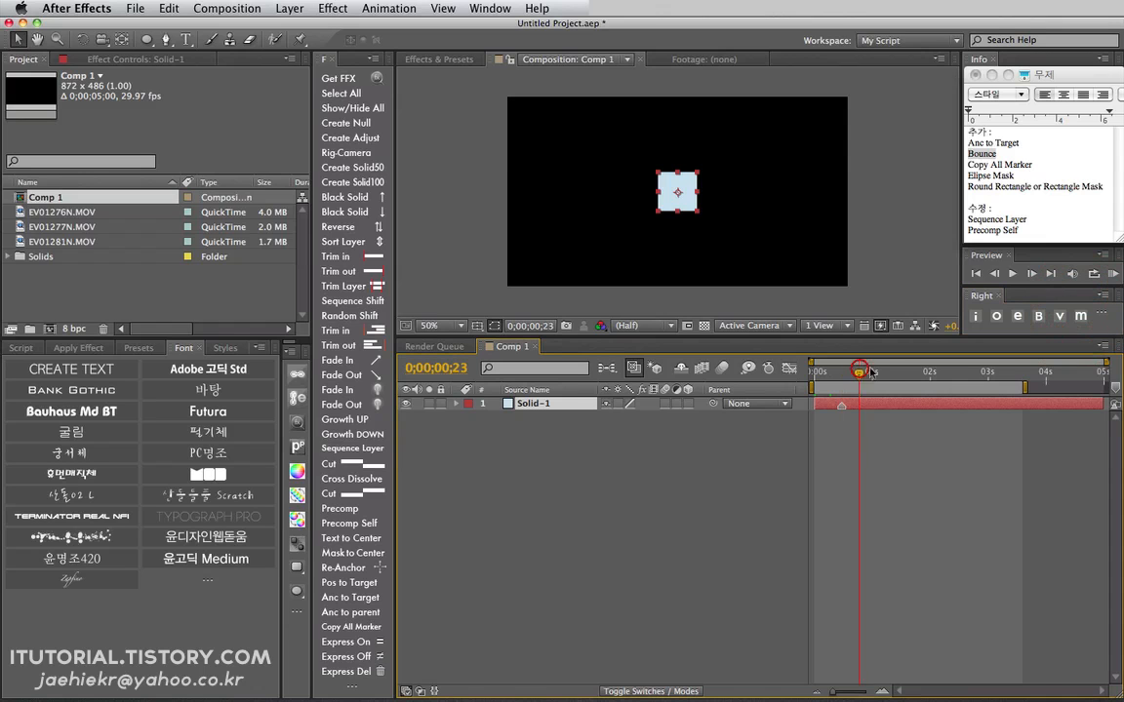
pyautogui.click(869, 372)
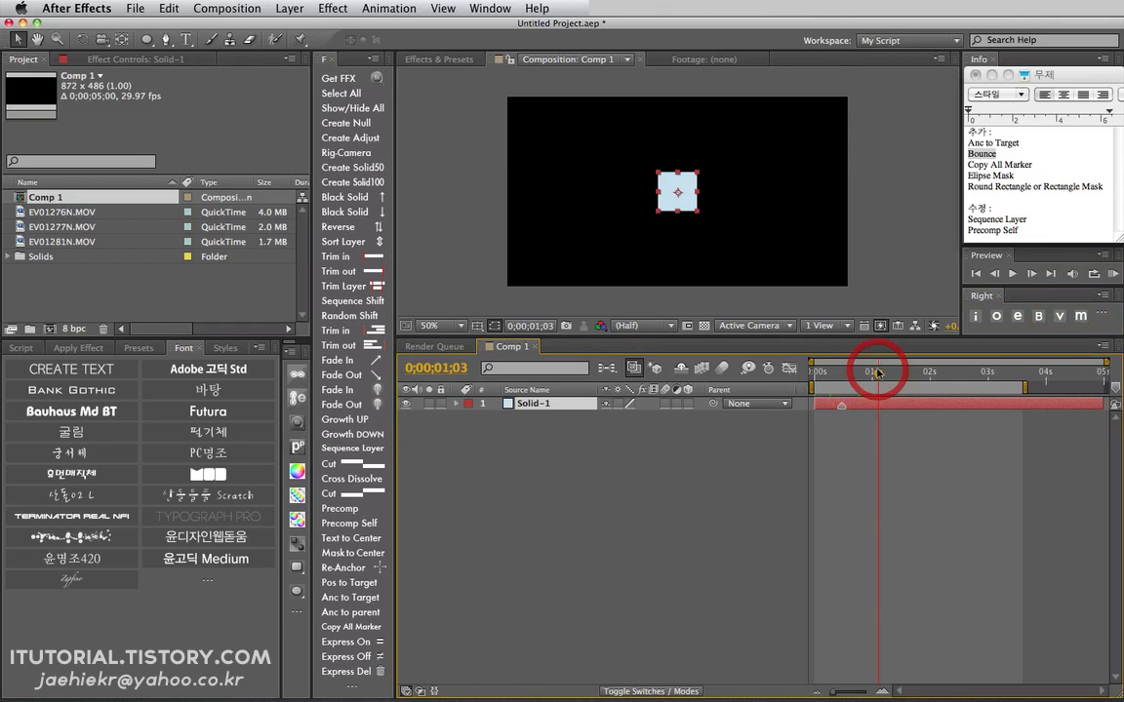
pyautogui.click(1084, 318)
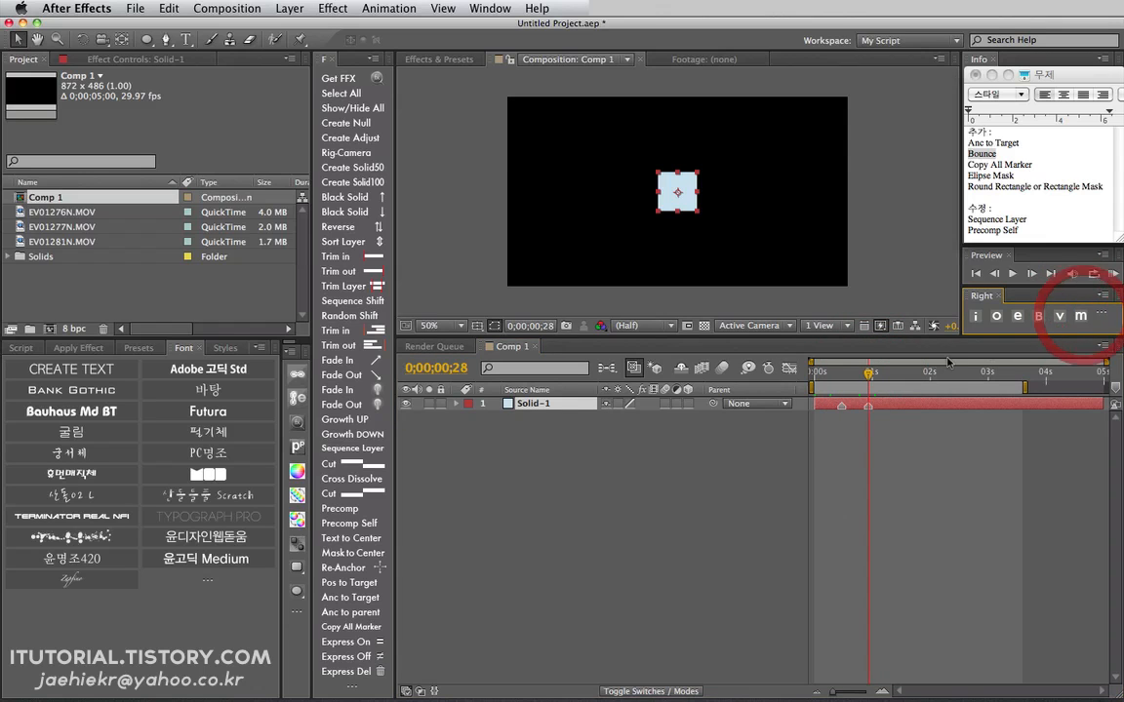
pyautogui.click(1081, 317)
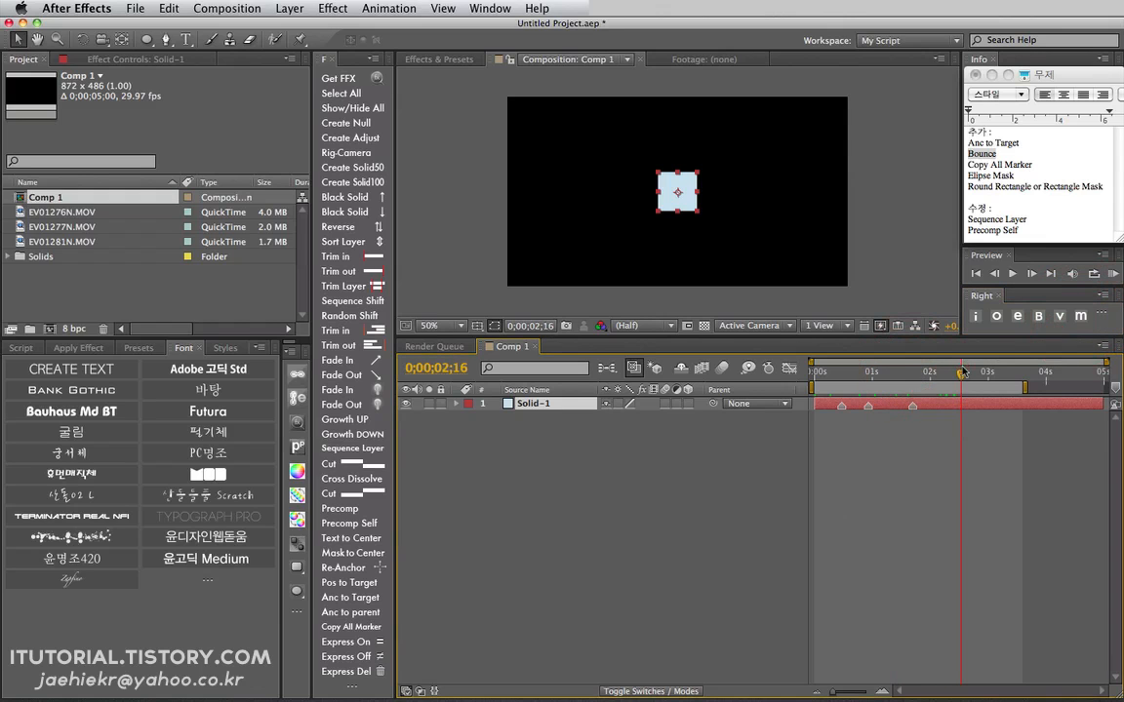
pyautogui.click(1081, 317)
pyautogui.click(861, 372)
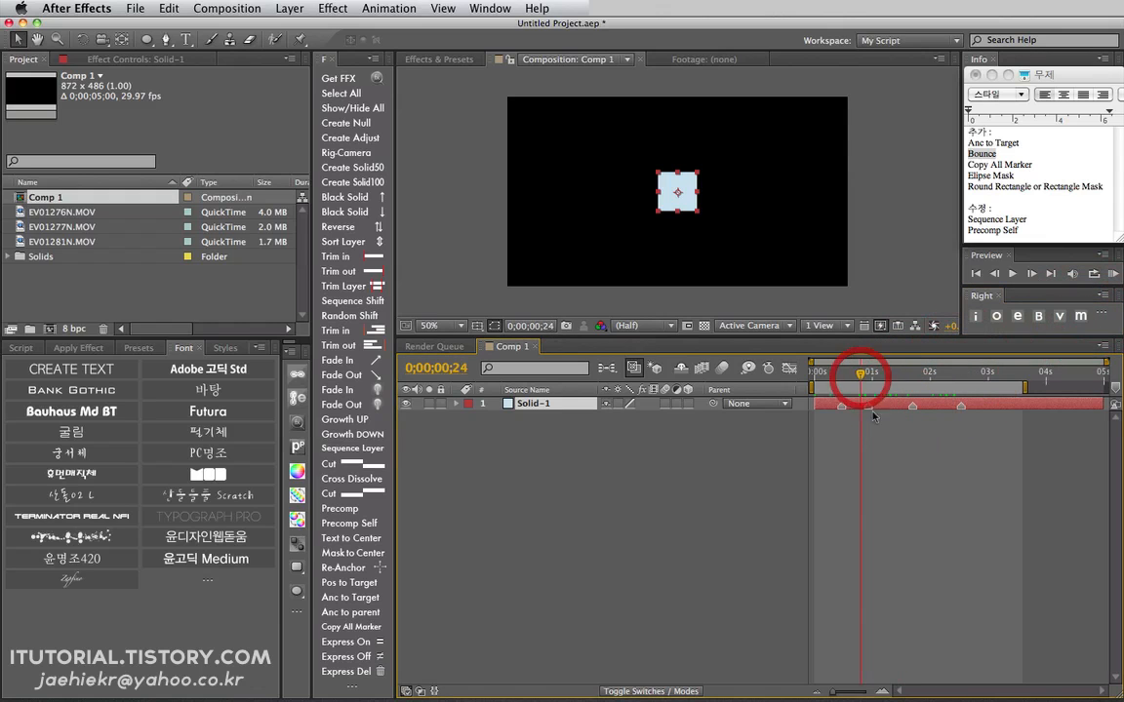
# Step: Give Solid-1's layer marker at 0;00;00;28 the comment "comment" and the chapter "001"
pyautogui.doubleClick(868, 405)
pyautogui.click(526, 240)
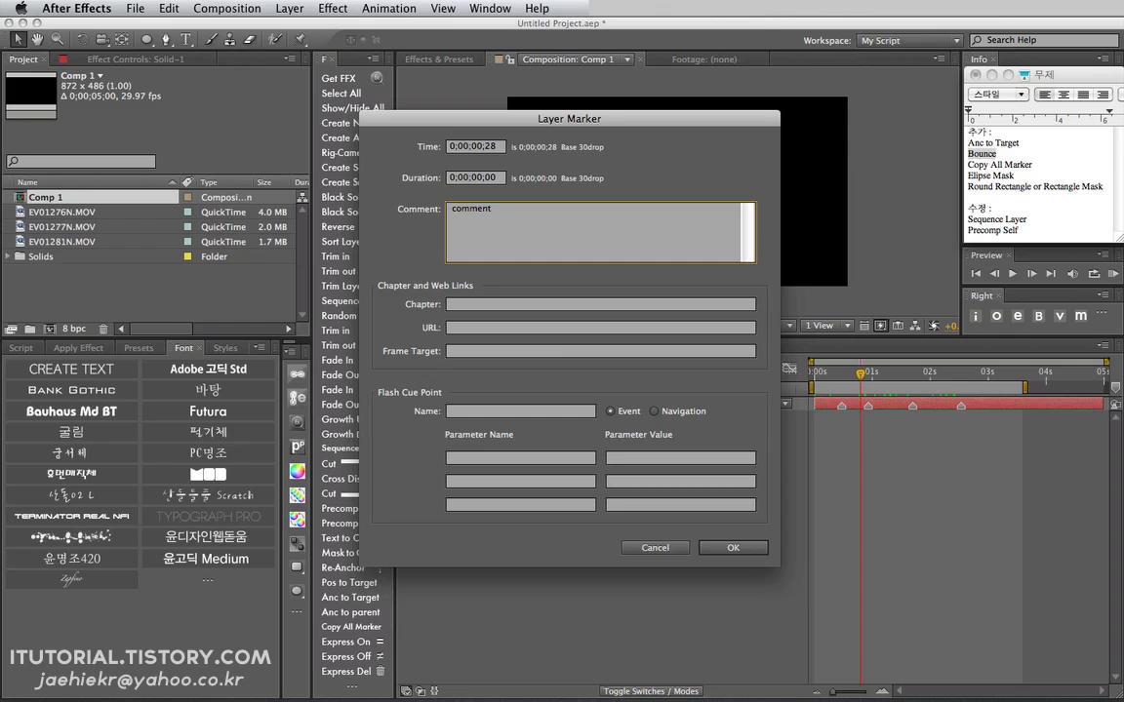
pyautogui.click(464, 304)
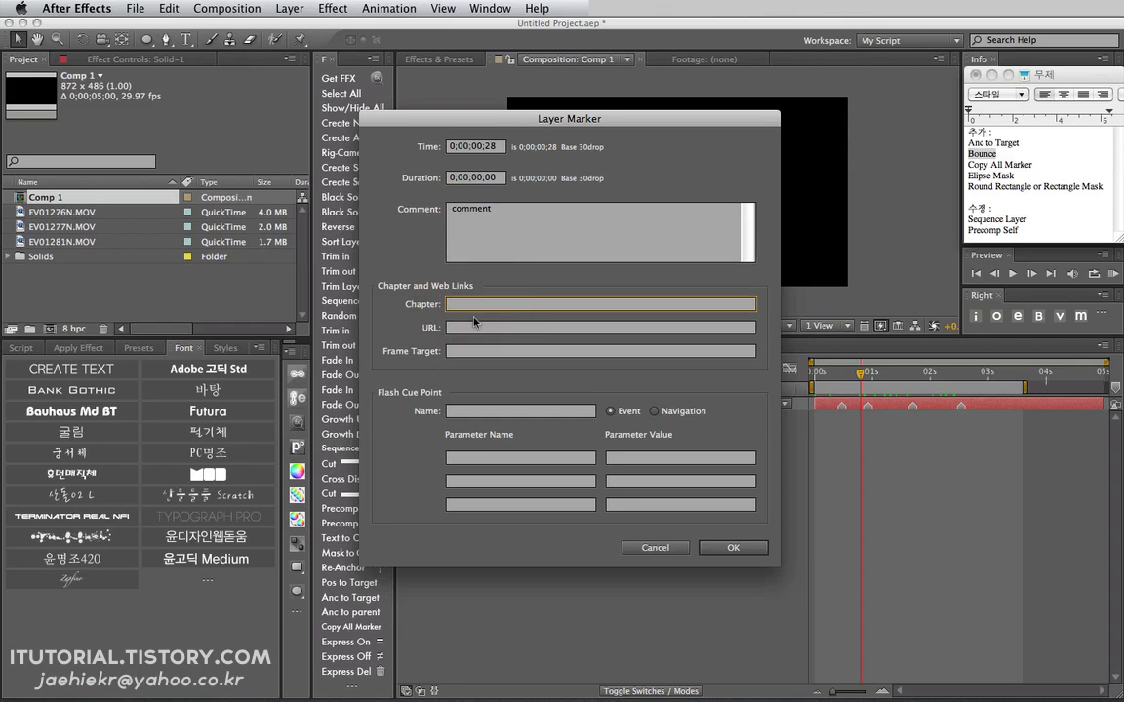
pyautogui.write('001')
pyautogui.press('Return')
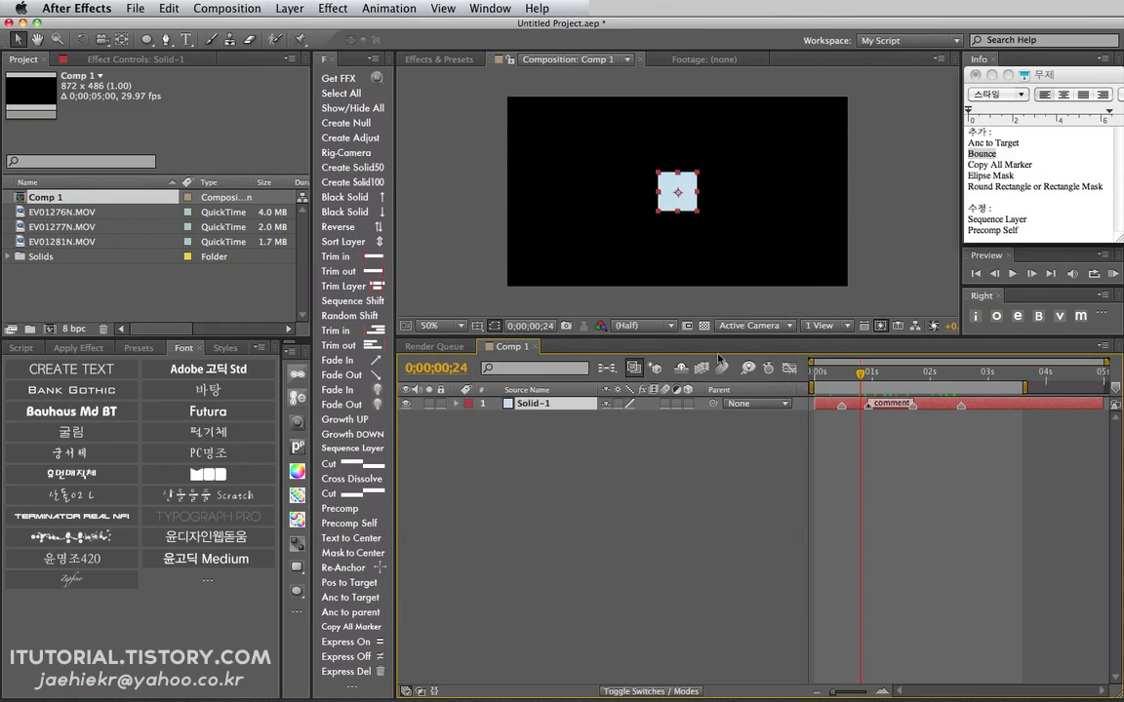
# Step: Create an adjustment layer above Solid-1 with the Create Adjust script
pyautogui.click(554, 447)
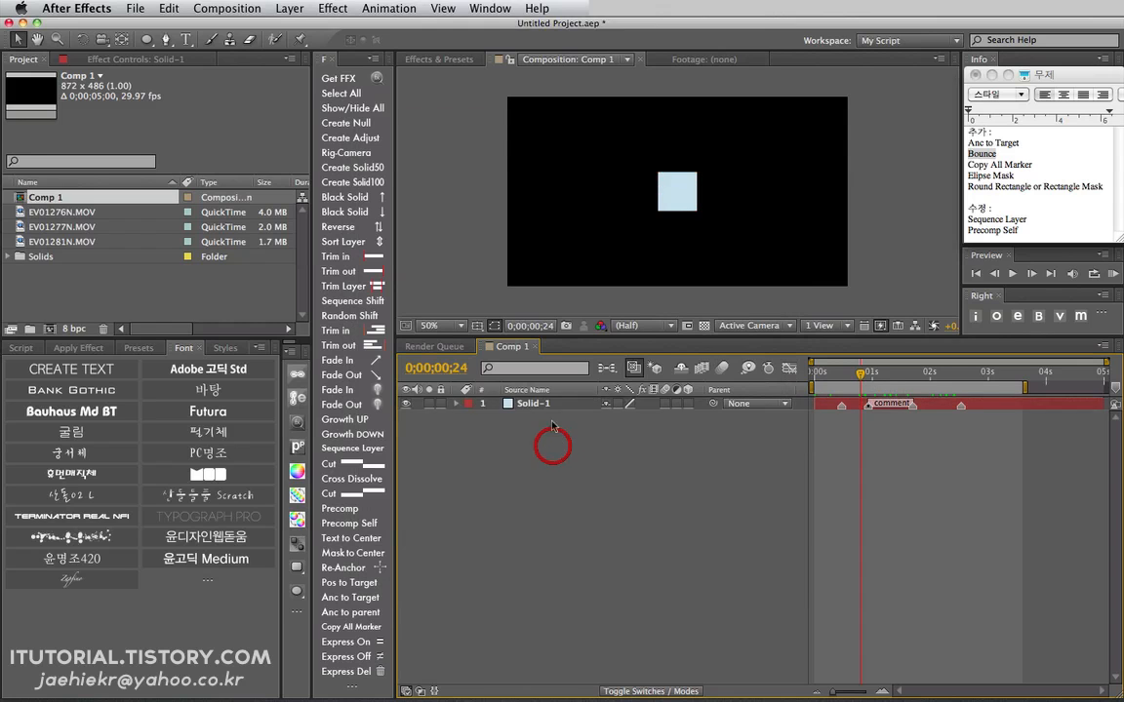
pyautogui.click(542, 403)
pyautogui.click(532, 430)
pyautogui.click(353, 138)
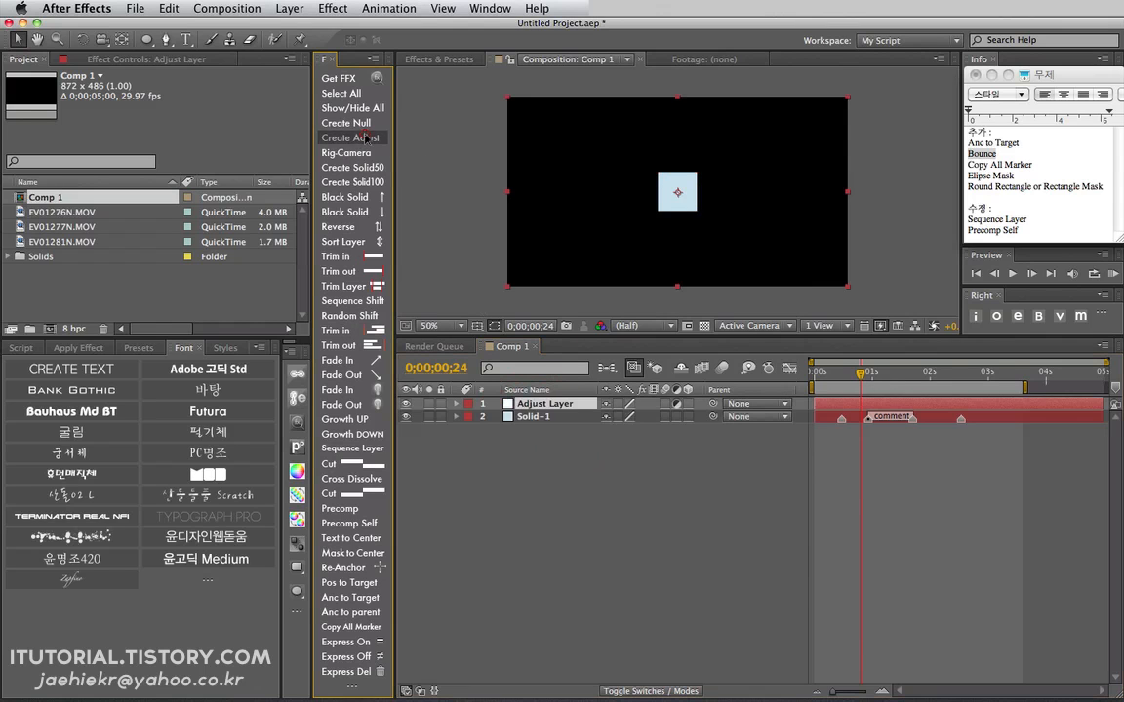
pyautogui.click(559, 403)
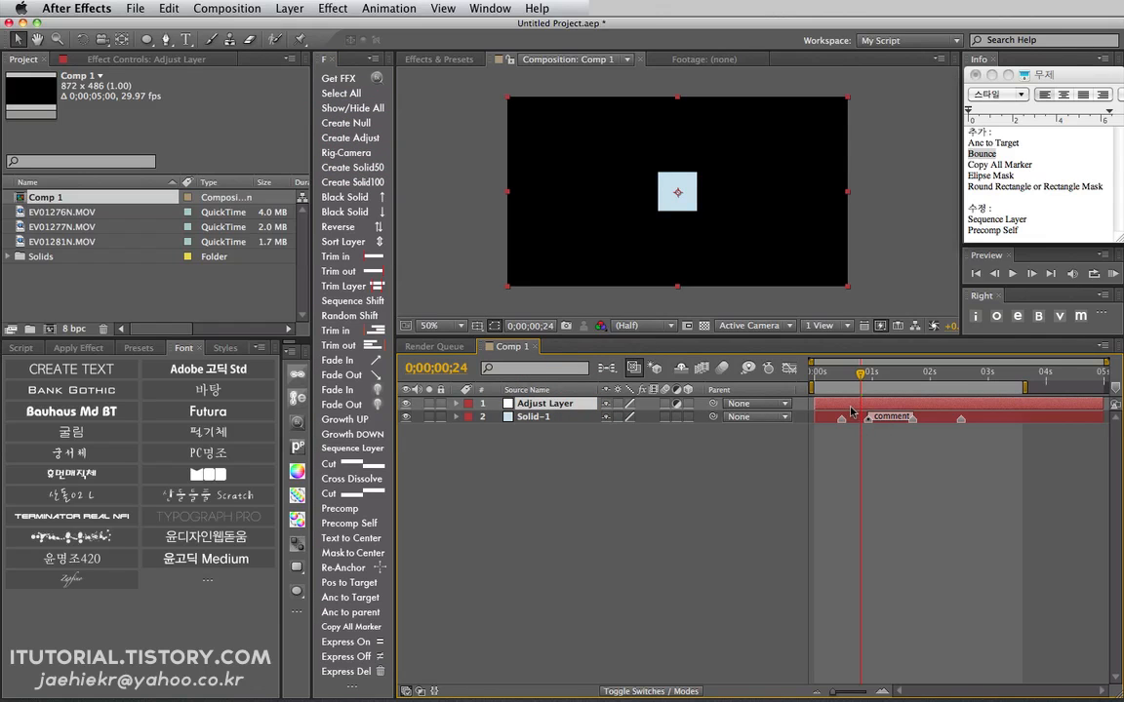
pyautogui.click(563, 447)
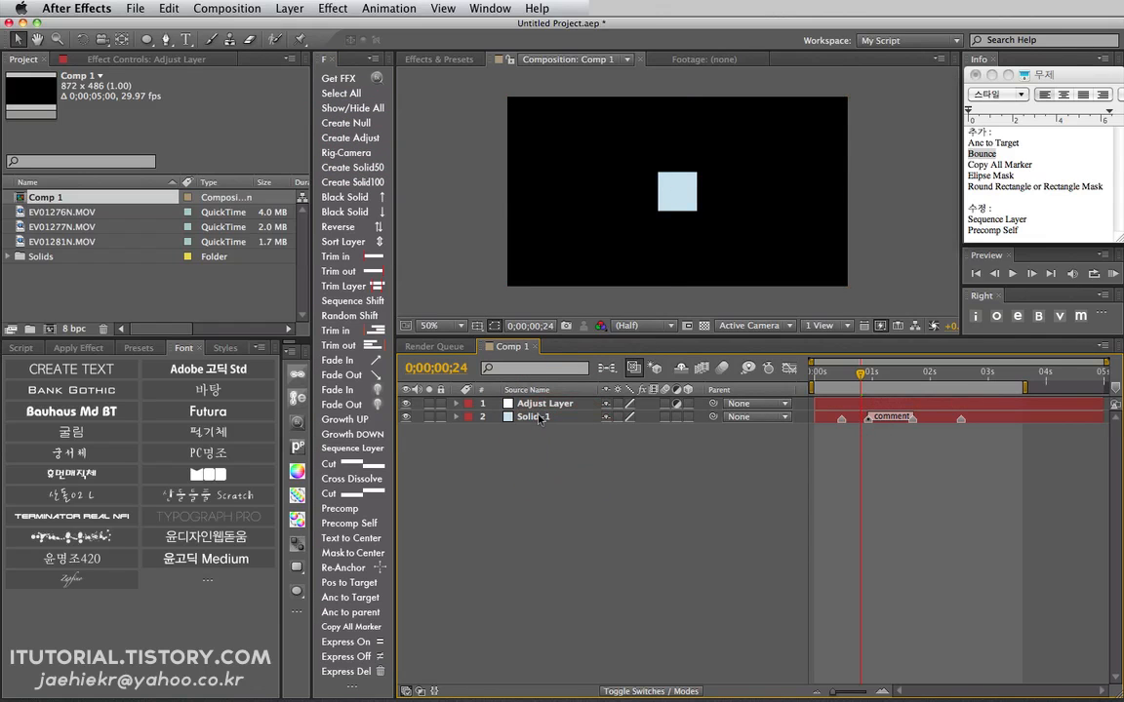
# Step: Try copying Solid-1's markers to the Adjust Layer with Copy All Marker, check the marker at 0;00;00;28, and undo the copy
pyautogui.click(538, 418)
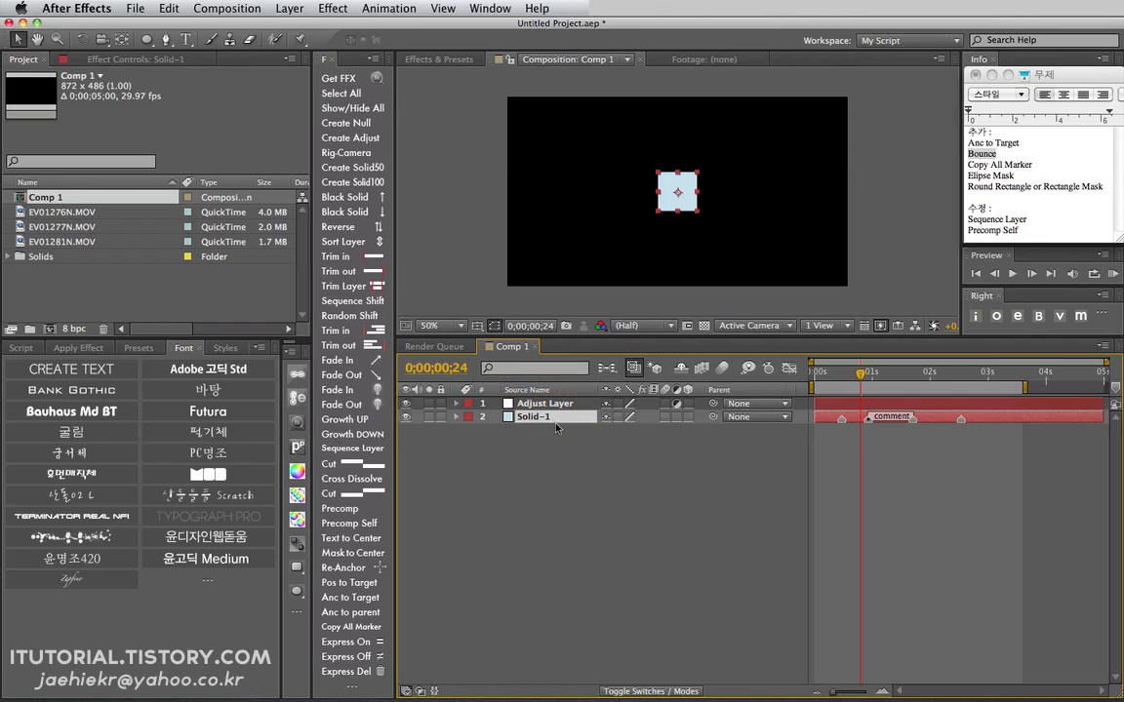
pyautogui.keyDown('shift'); pyautogui.click(532, 404); pyautogui.keyUp('shift')
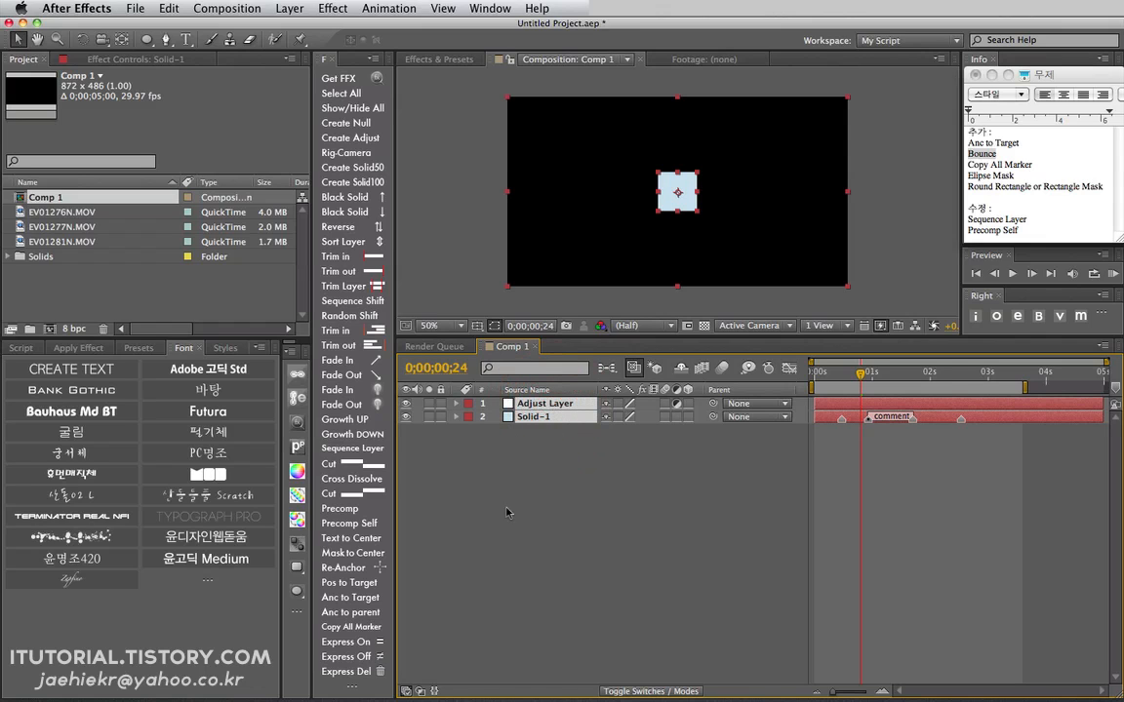
pyautogui.click(368, 627)
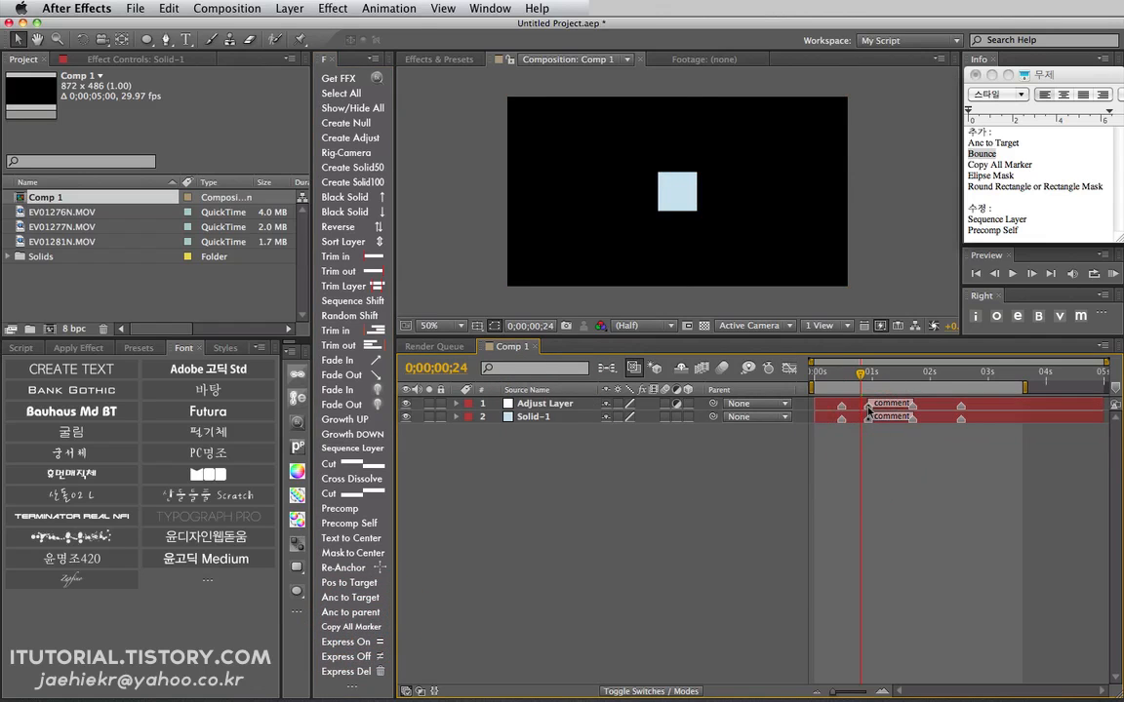
pyautogui.doubleClick(867, 417)
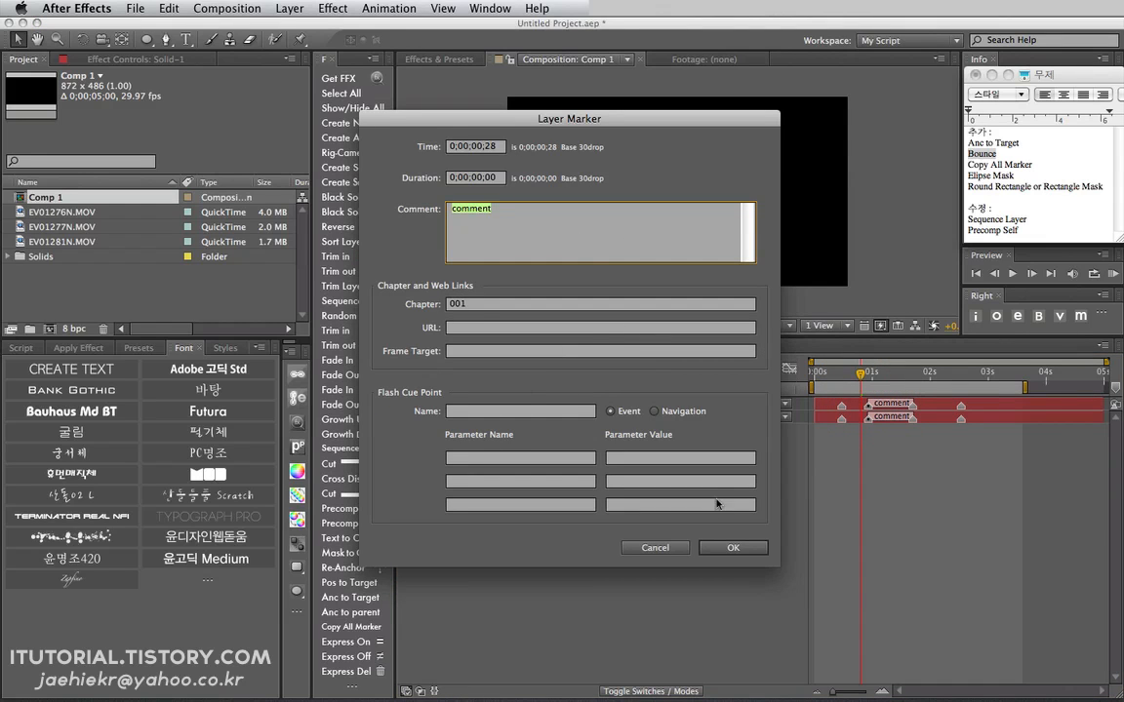
pyautogui.click(712, 548)
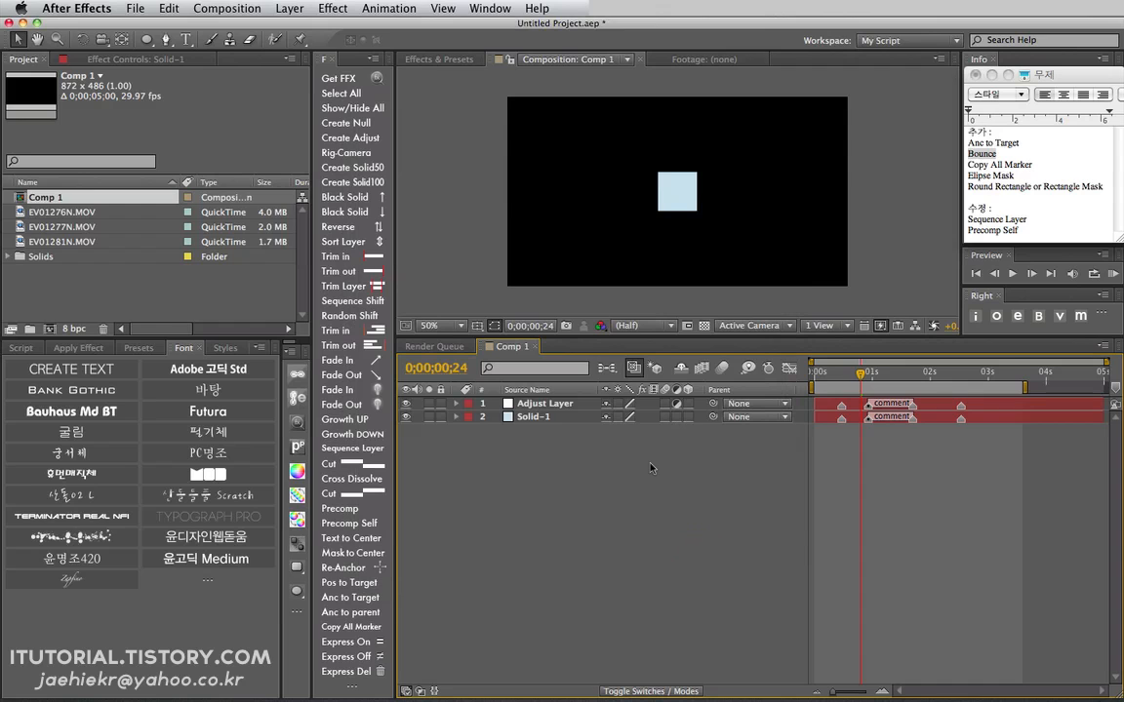
pyautogui.press('super+z')
# Step: Extend the work area to the end of the composition and set the current time to 0;00;01;00
pyautogui.click(602, 461)
pyautogui.click(549, 417)
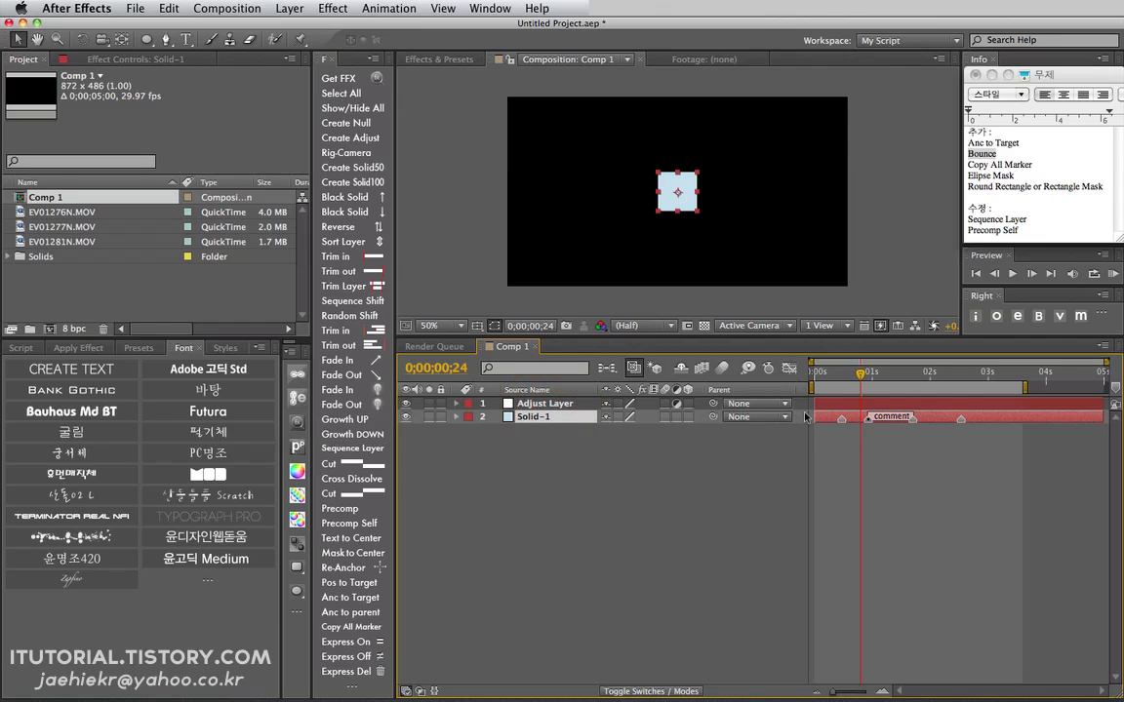
pyautogui.moveTo(856, 372); pyautogui.dragTo(843, 372)
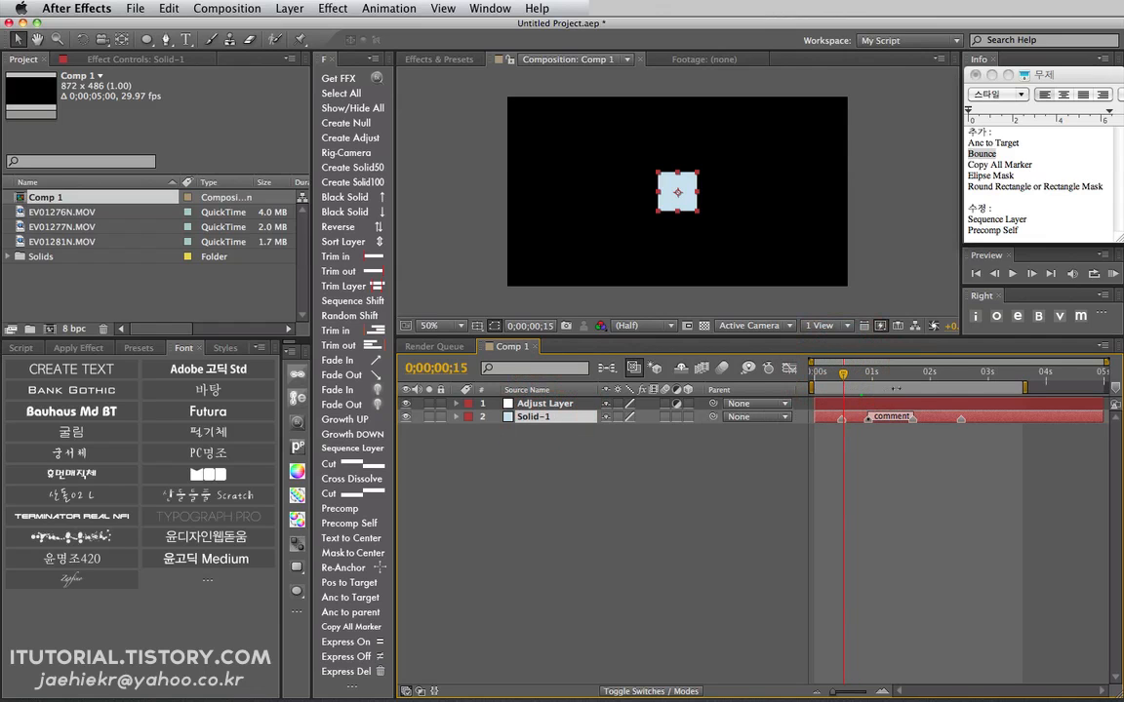
pyautogui.moveTo(1020, 388); pyautogui.dragTo(1105, 388)
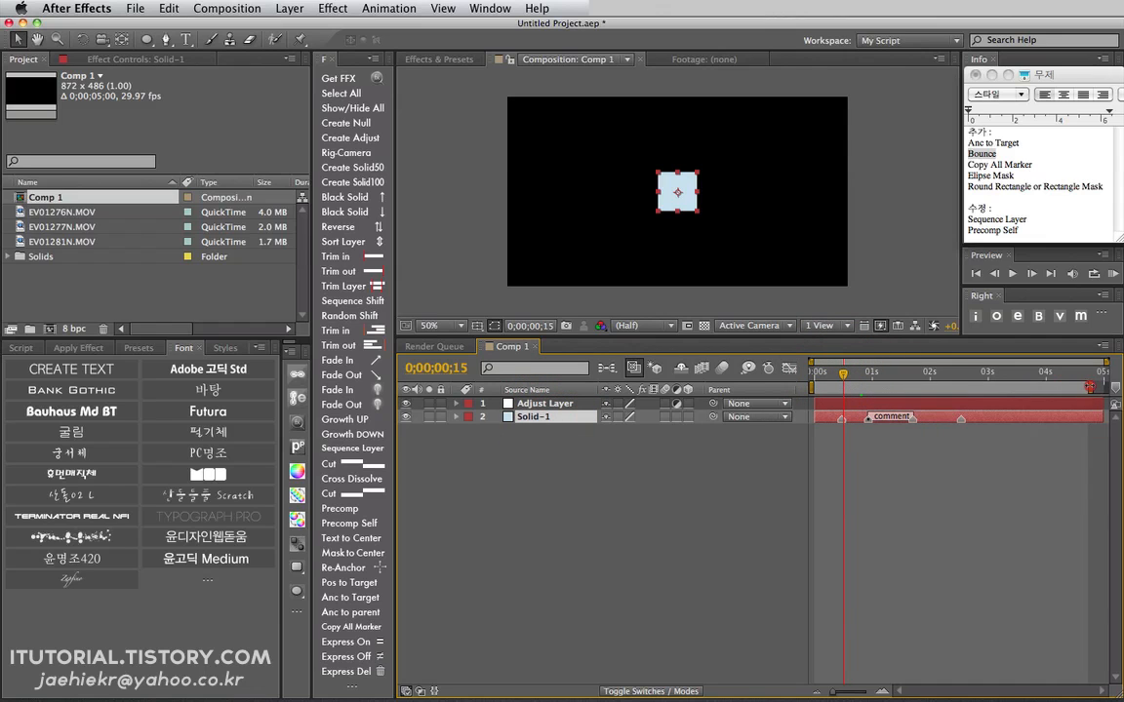
pyautogui.moveTo(869, 381)
pyautogui.mouseDown()
pyautogui.moveTo(777, 386)
pyautogui.moveTo(881, 394)
pyautogui.moveTo(869, 388)
pyautogui.moveTo(879, 378)
pyautogui.moveTo(853, 378)
pyautogui.moveTo(874, 377)
pyautogui.mouseUp()
pyautogui.click(720, 450)
pyautogui.click(879, 376)
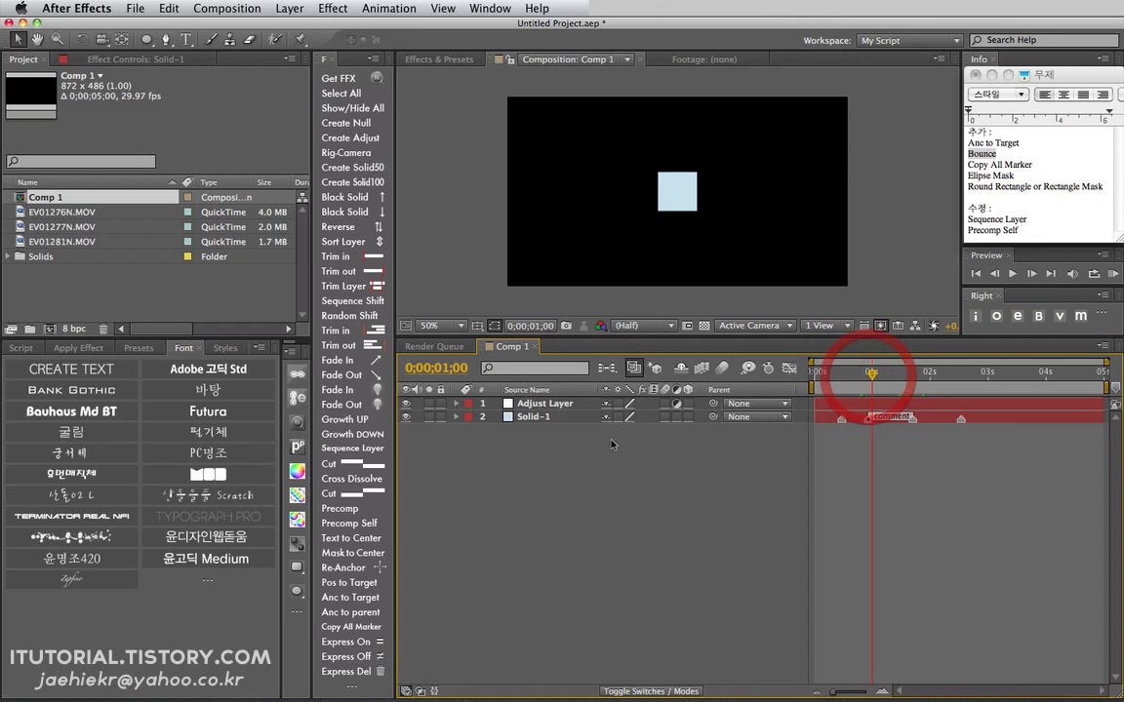
# Step: Copy the markers of Solid-1 alone to the composition with the Copy All Marker script
pyautogui.click(603, 445)
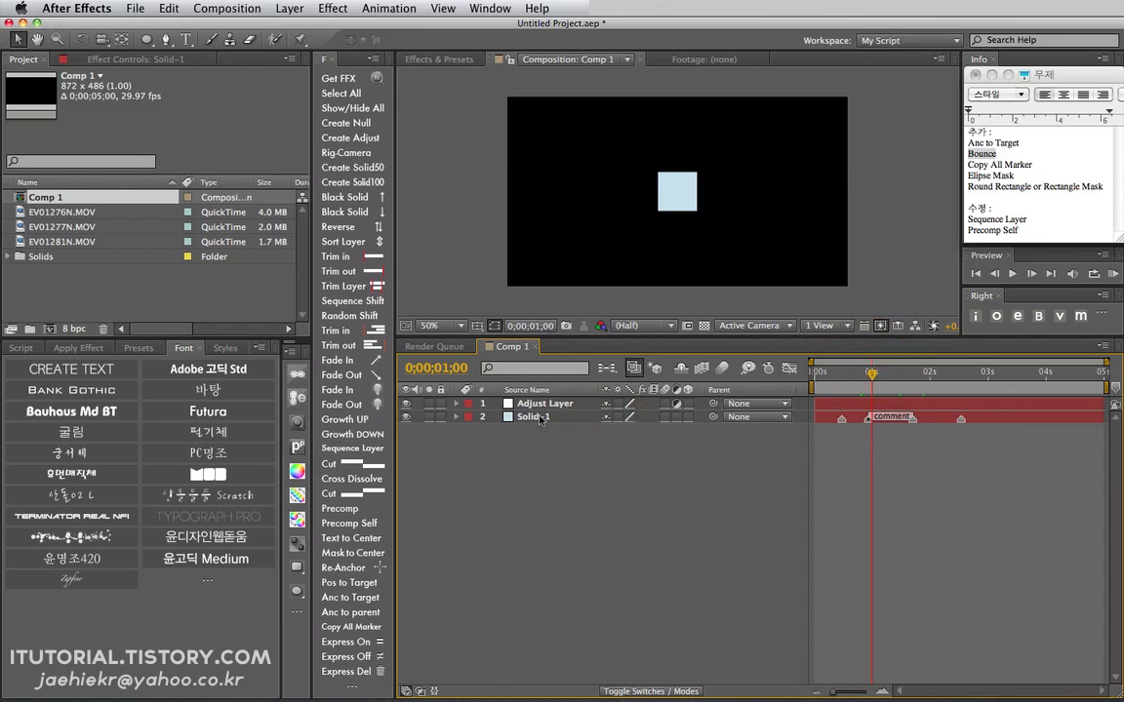
pyautogui.click(539, 417)
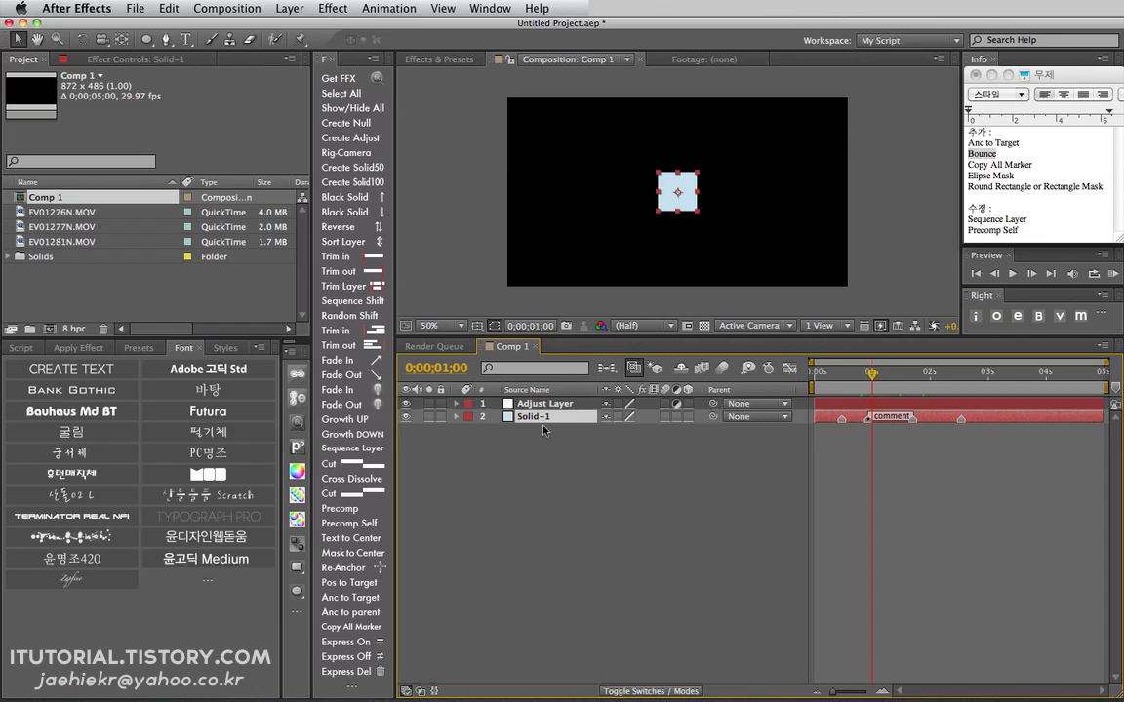
pyautogui.click(351, 627)
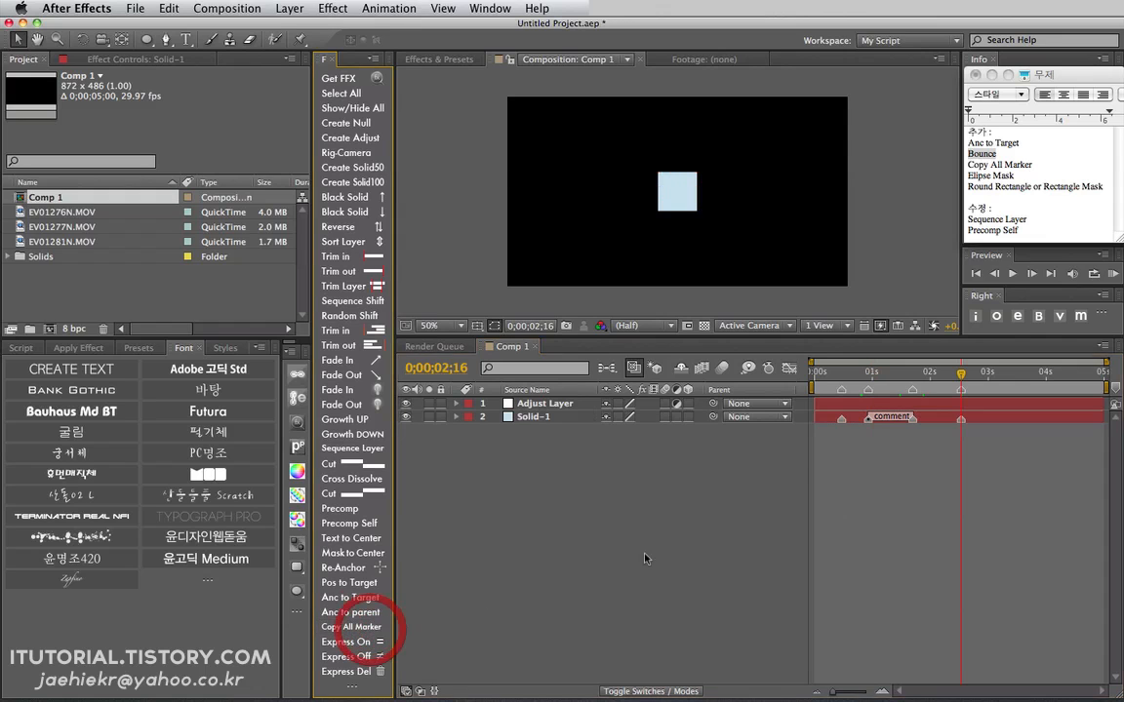
# Step: Examine the contents of the composition marker at 0;00;00;28 without changing it
pyautogui.moveTo(843, 372); pyautogui.dragTo(868, 374)
pyautogui.doubleClick(868, 392)
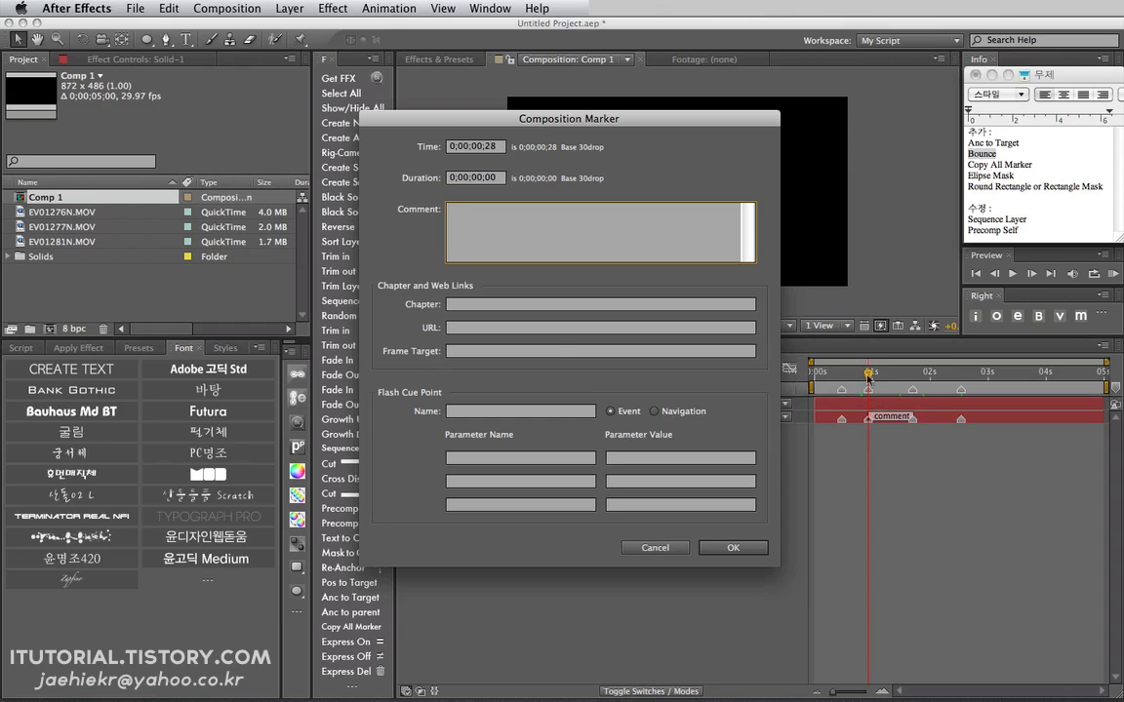
pyautogui.click(673, 549)
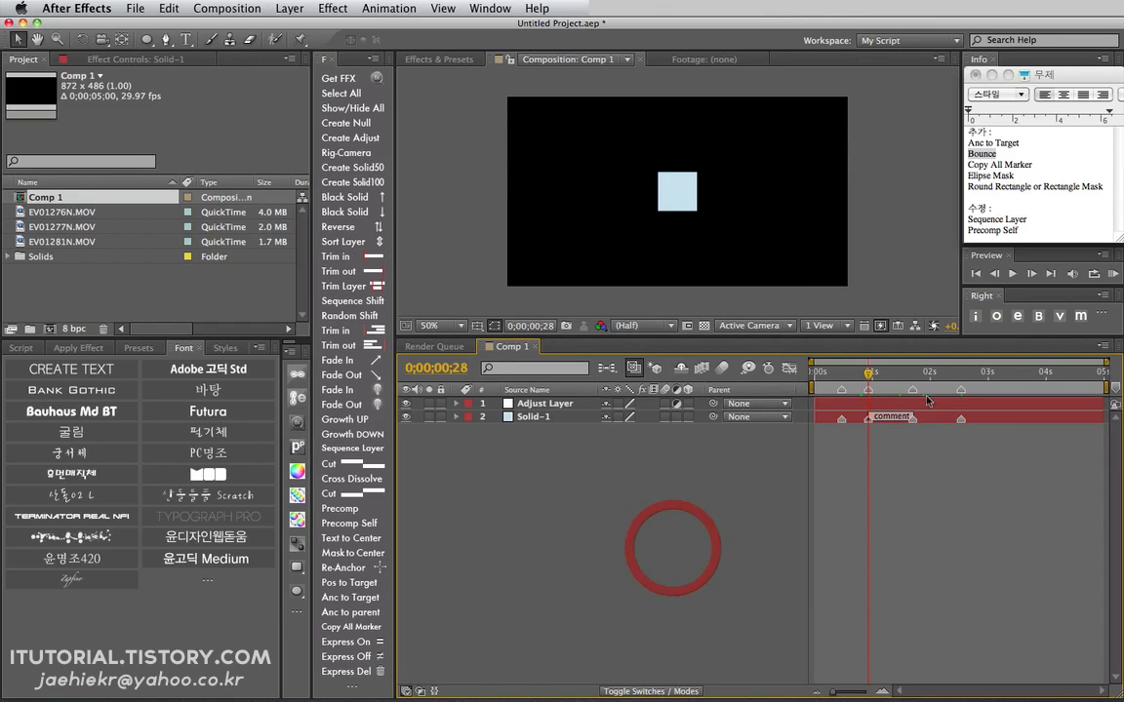
pyautogui.moveTo(868, 378); pyautogui.dragTo(884, 376)
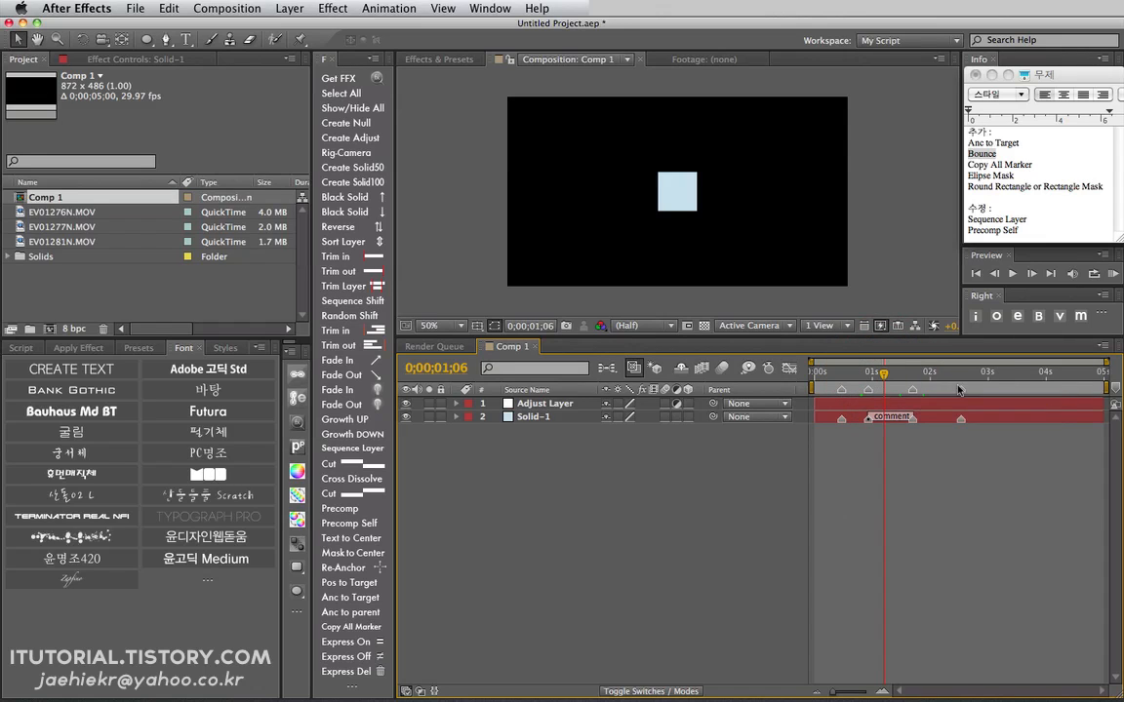
# Step: Examine the comment and chapter of Solid-1's layer marker at 0;00;00;28 for comparison with the composition marker
pyautogui.doubleClick(869, 419)
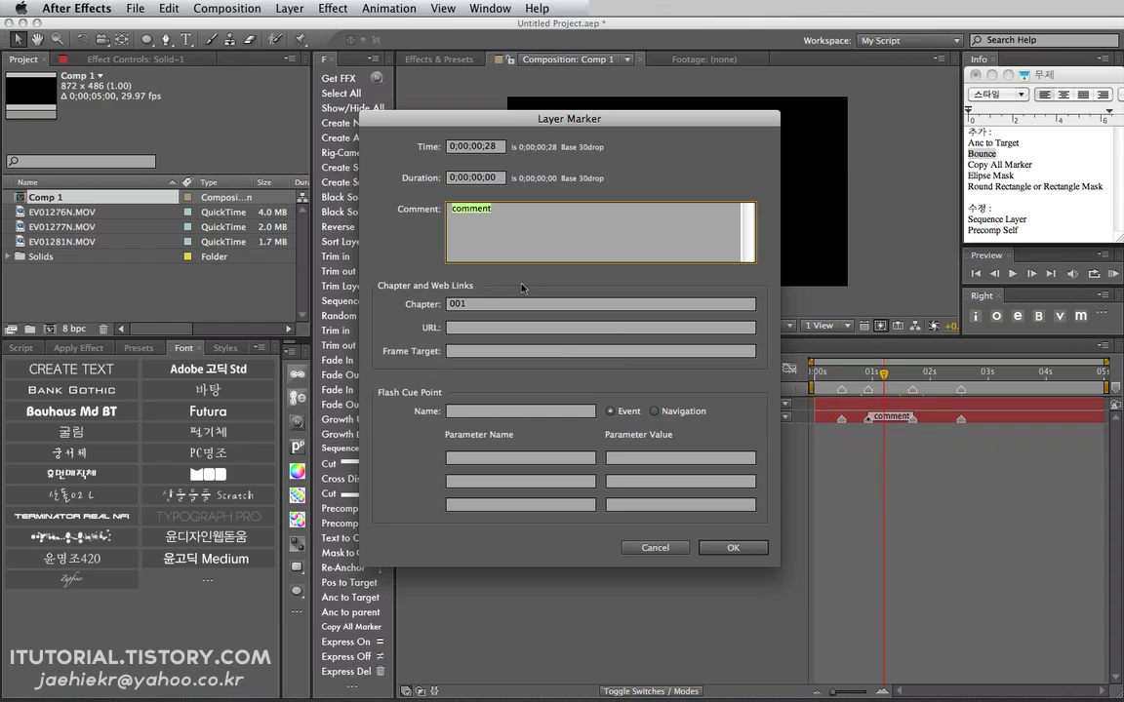
pyautogui.click(666, 550)
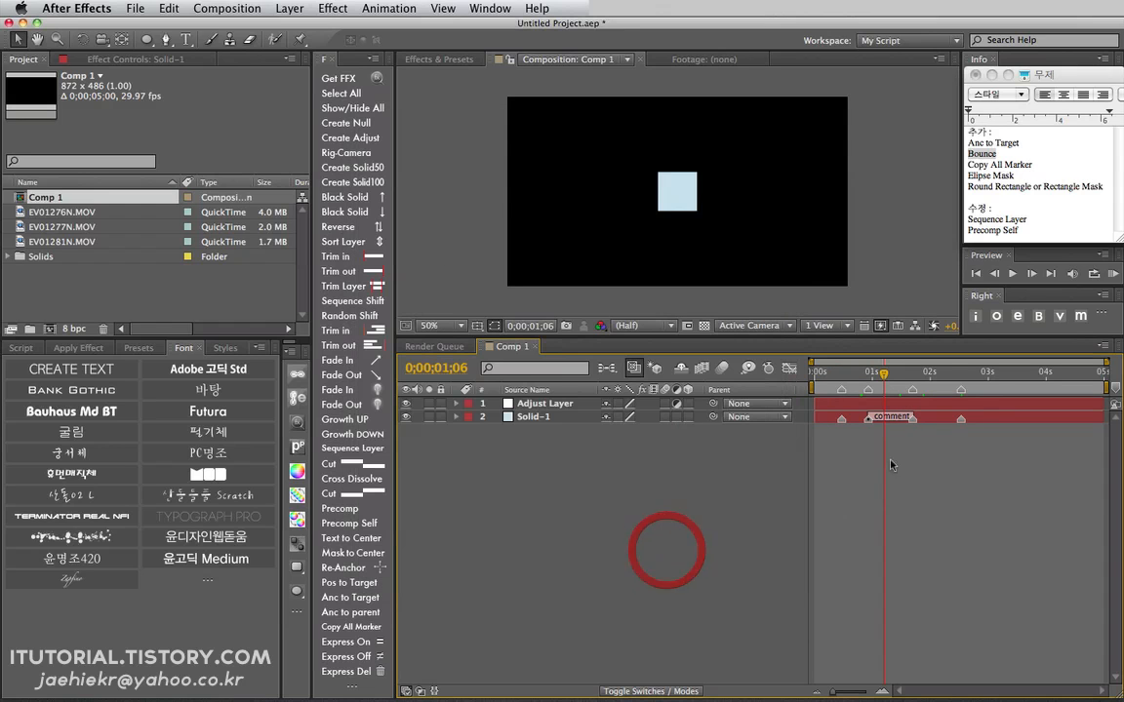
pyautogui.moveTo(883, 373)
pyautogui.mouseDown()
pyautogui.moveTo(867, 376)
pyautogui.moveTo(927, 375)
pyautogui.mouseUp()
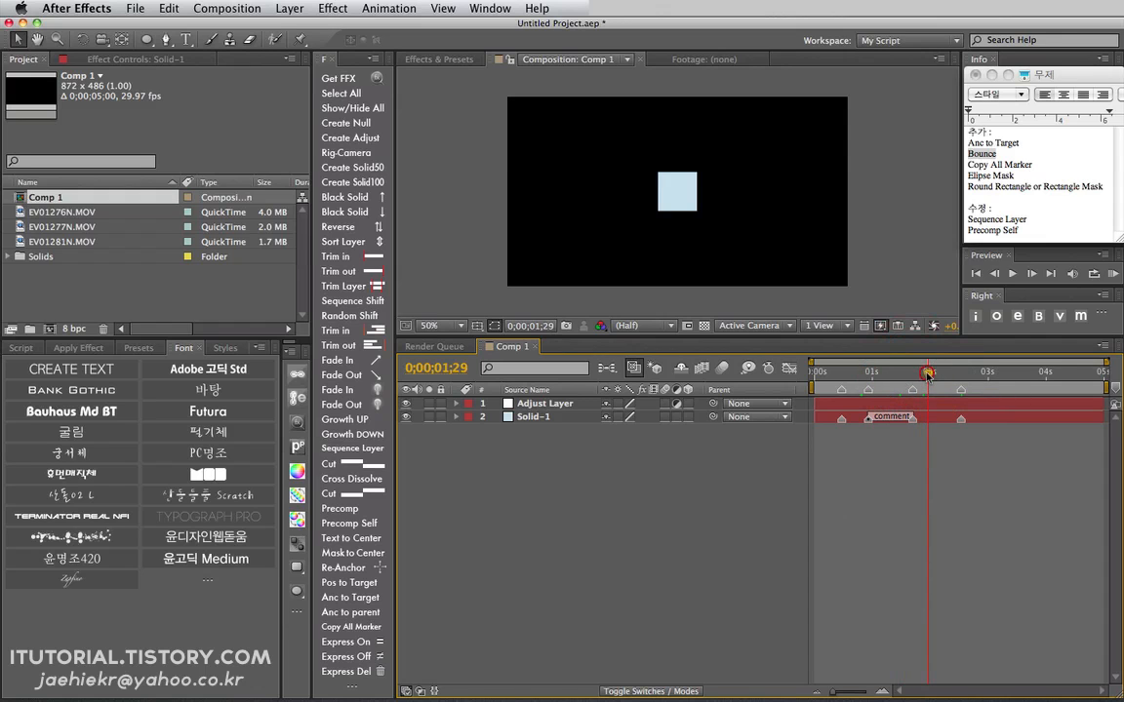
pyautogui.doubleClick(870, 420)
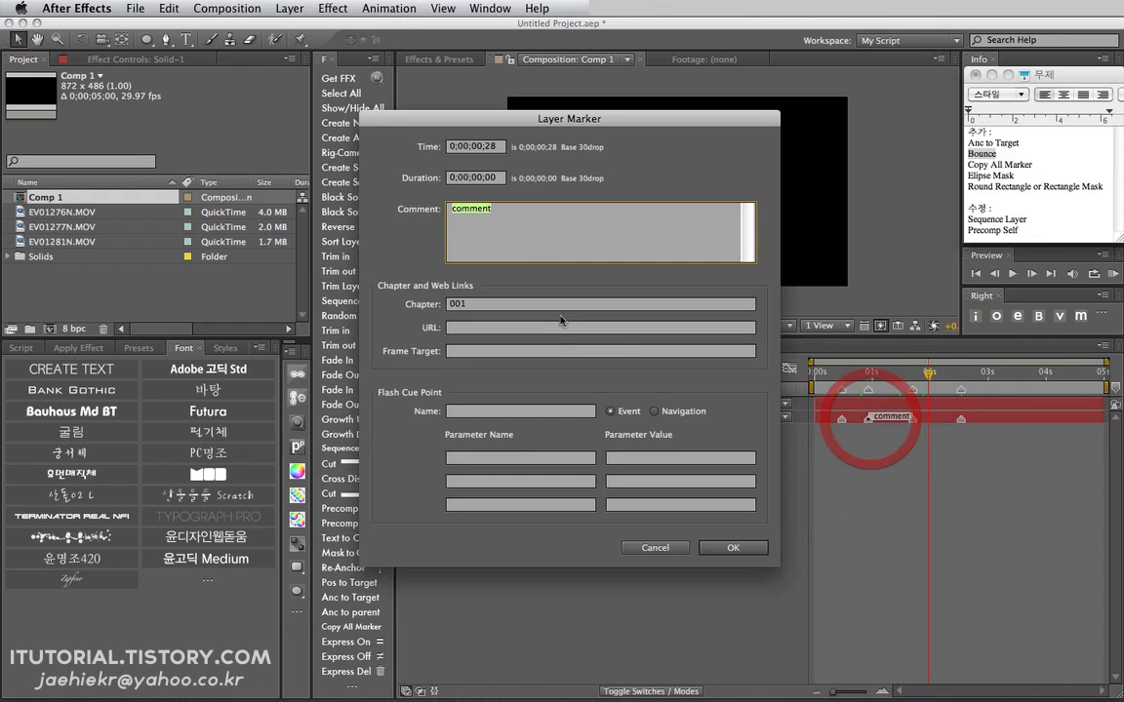
pyautogui.click(730, 547)
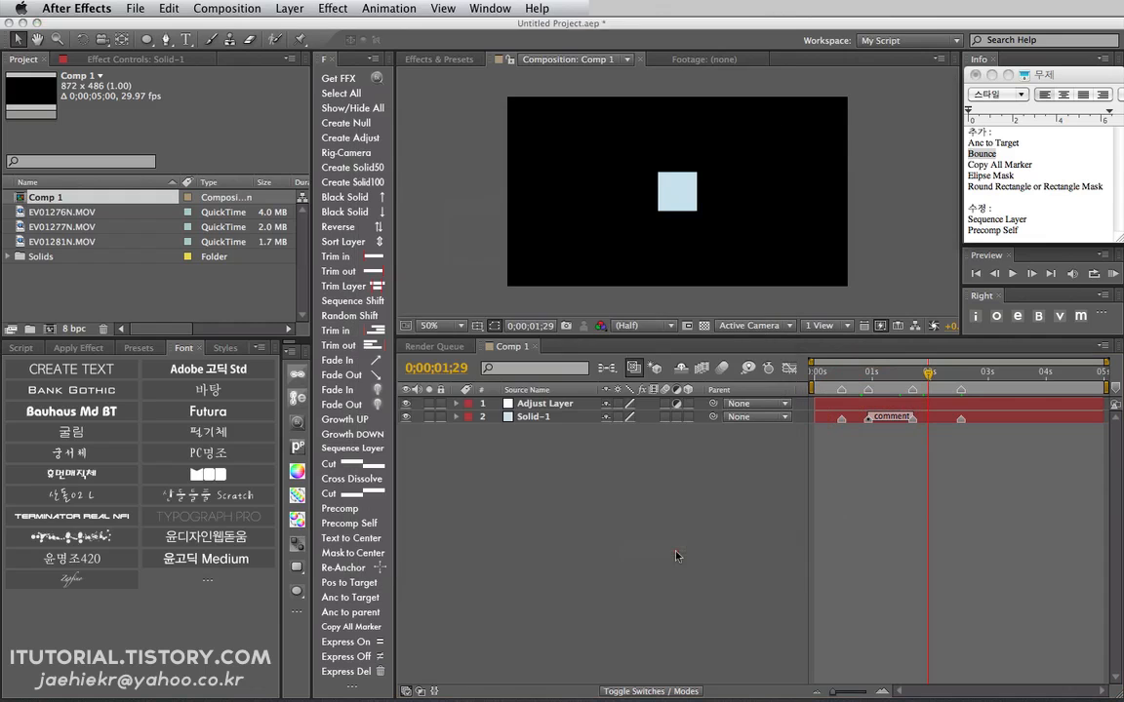
pyautogui.doubleClick(870, 420)
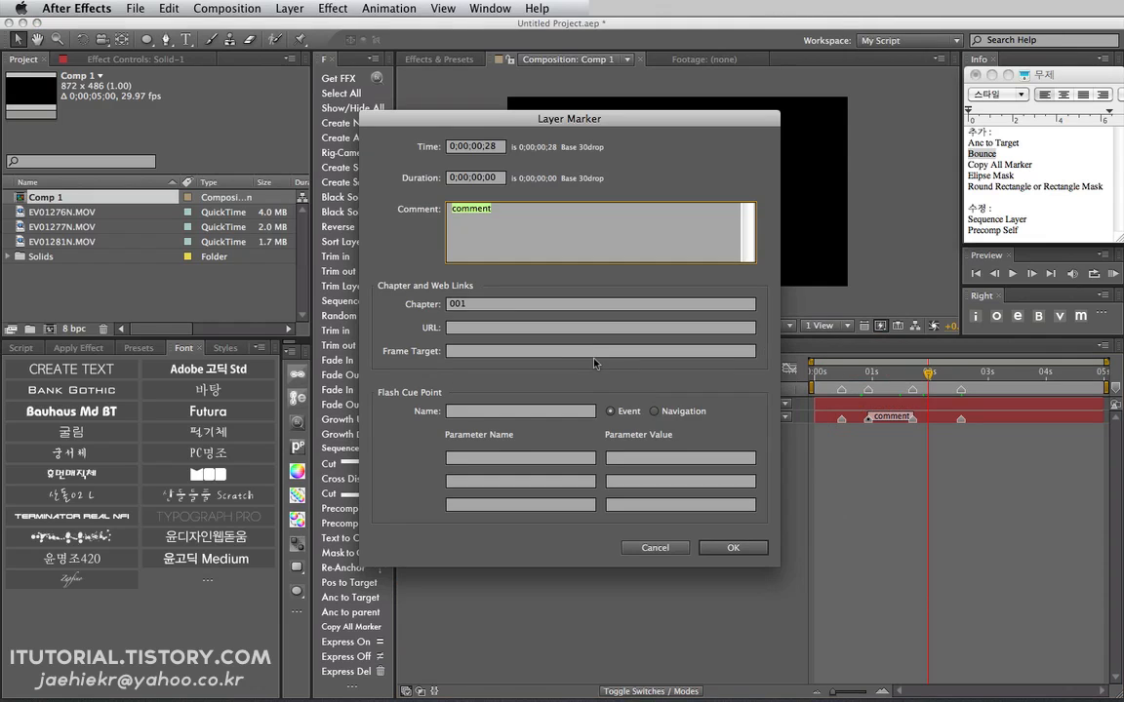
pyautogui.click(656, 548)
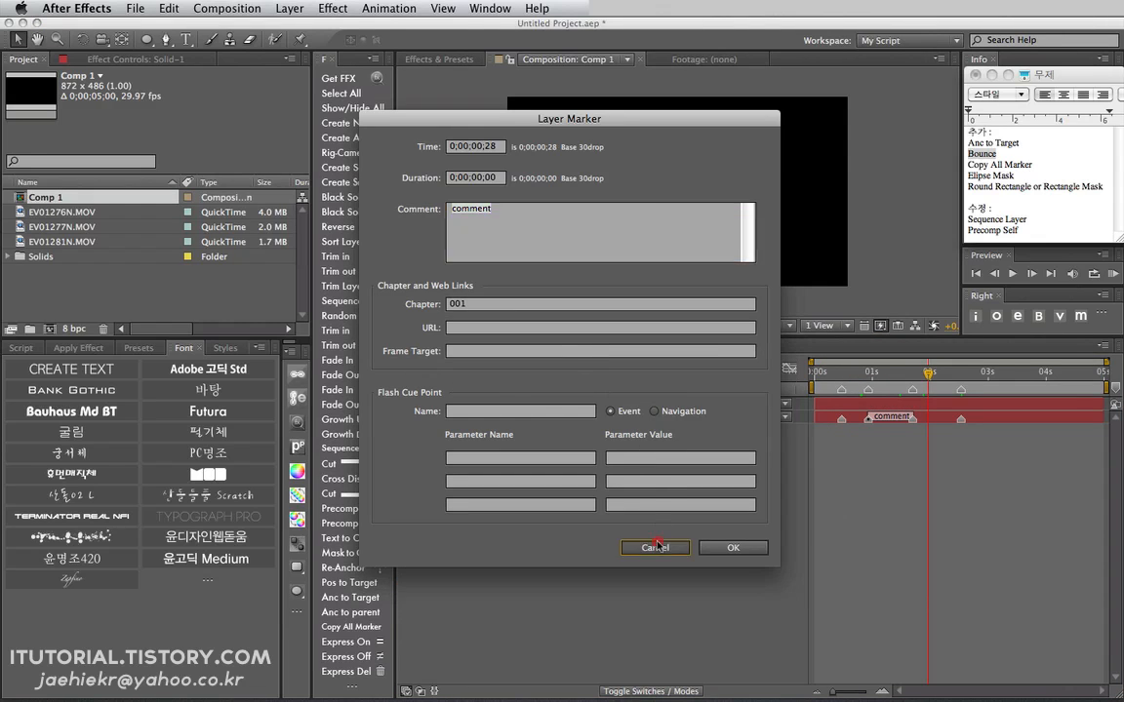
pyautogui.moveTo(864, 375); pyautogui.dragTo(887, 376)
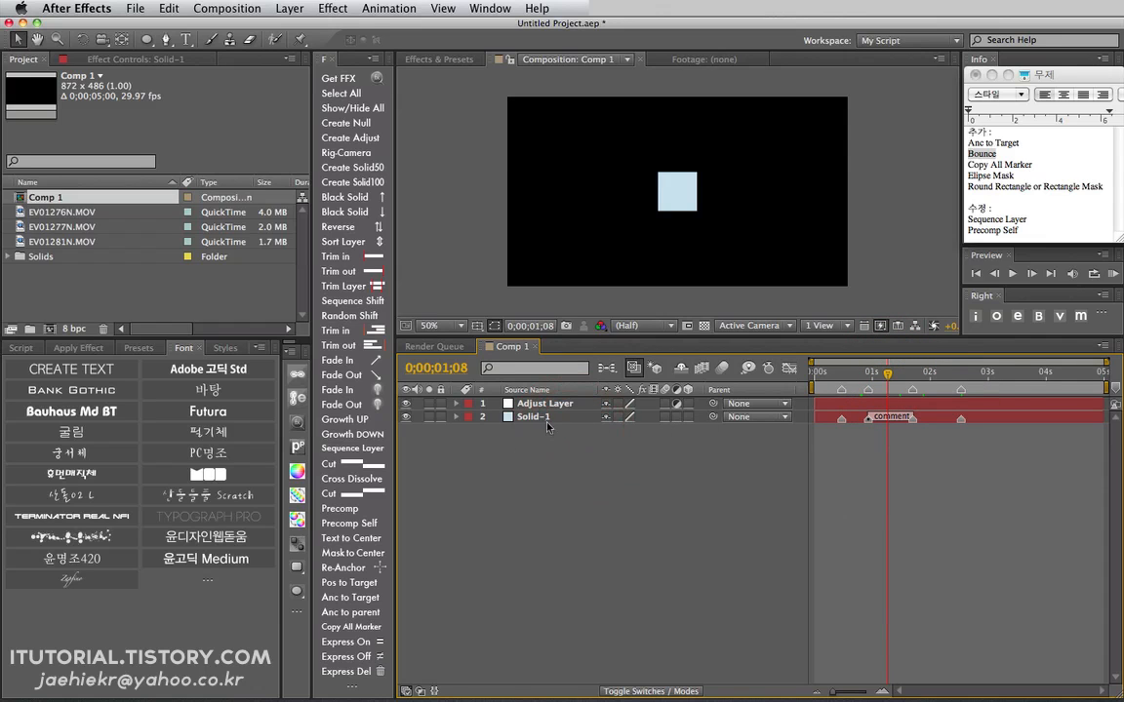
# Step: Copy Solid-1's markers to the Adjust Layer by running Copy All Marker with Solid-1 selected first
pyautogui.click(545, 419)
pyautogui.keyDown('shift'); pyautogui.click(551, 405); pyautogui.keyUp('shift')
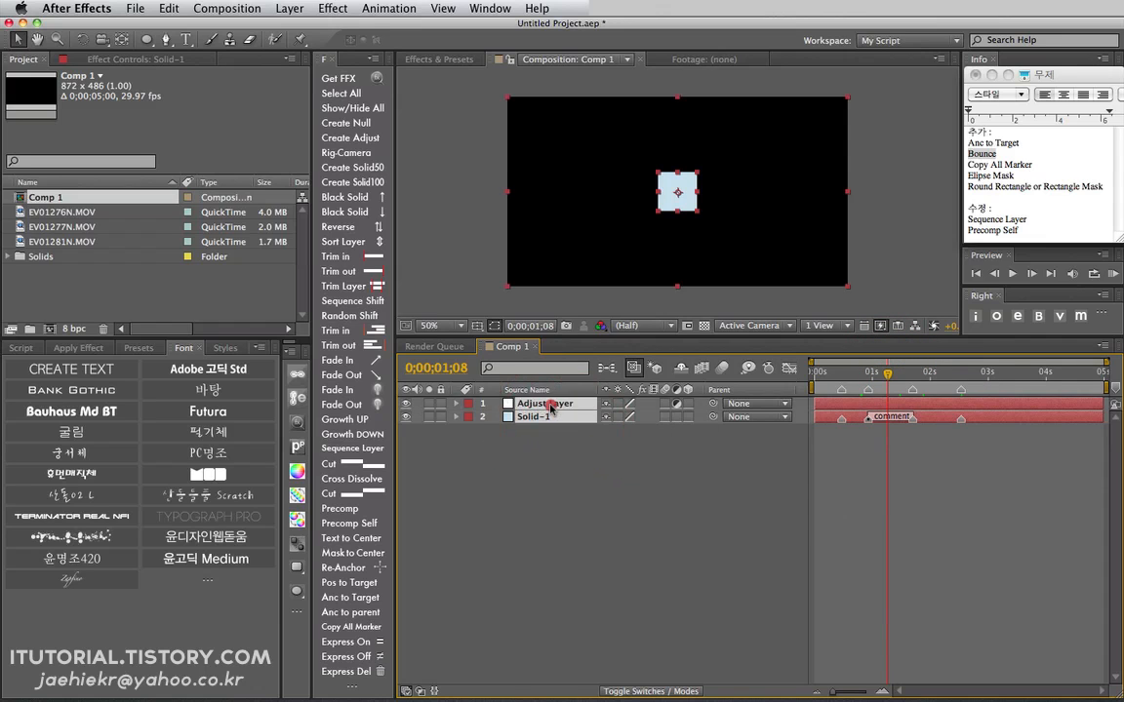
pyautogui.click(369, 629)
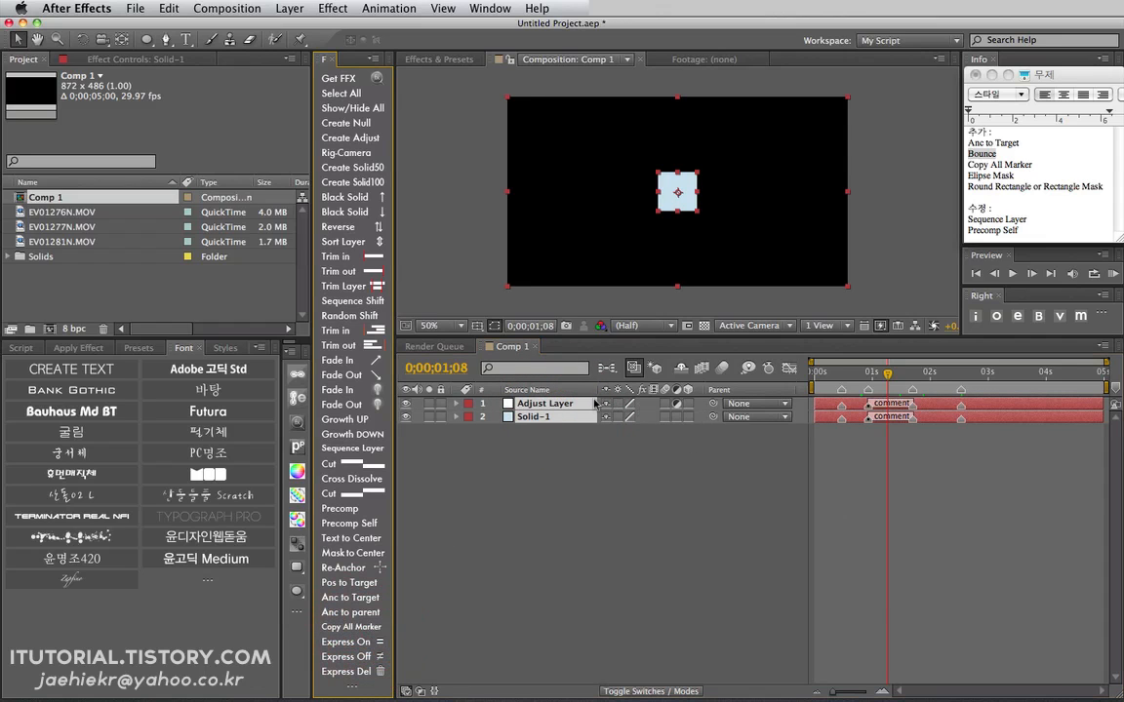
pyautogui.click(567, 460)
pyautogui.click(545, 417)
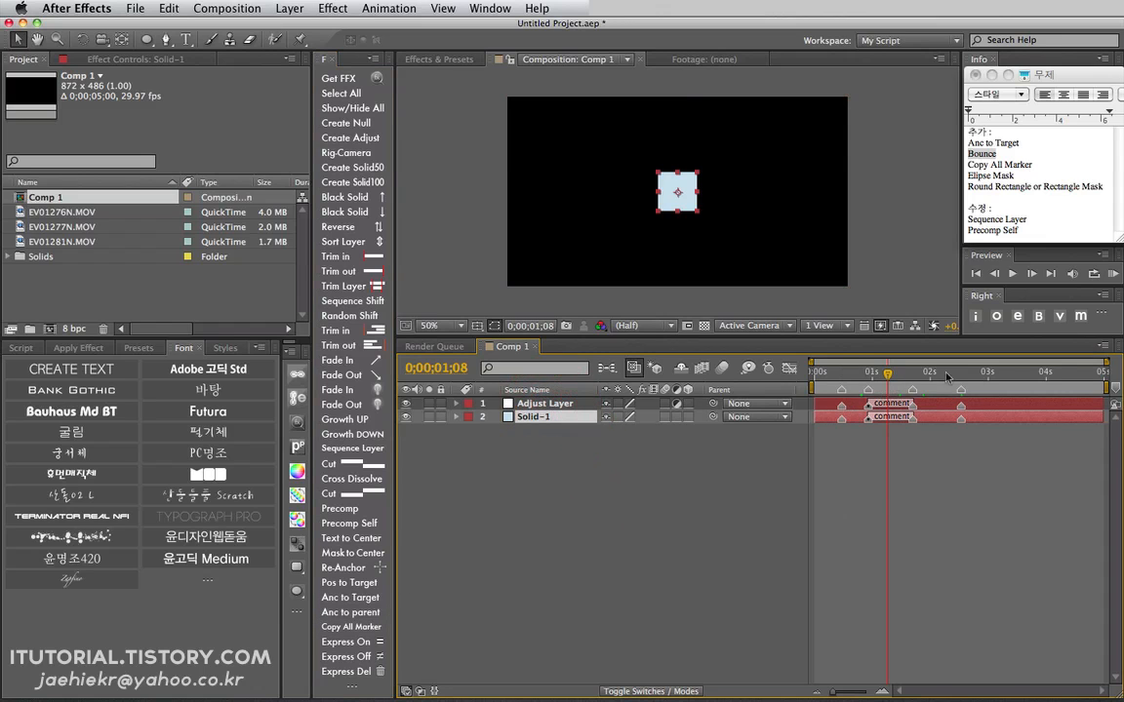
# Step: Delete both the Adjust Layer and Solid-1 from Comp 1
pyautogui.click(615, 445)
pyautogui.moveTo(587, 451); pyautogui.dragTo(490, 387)
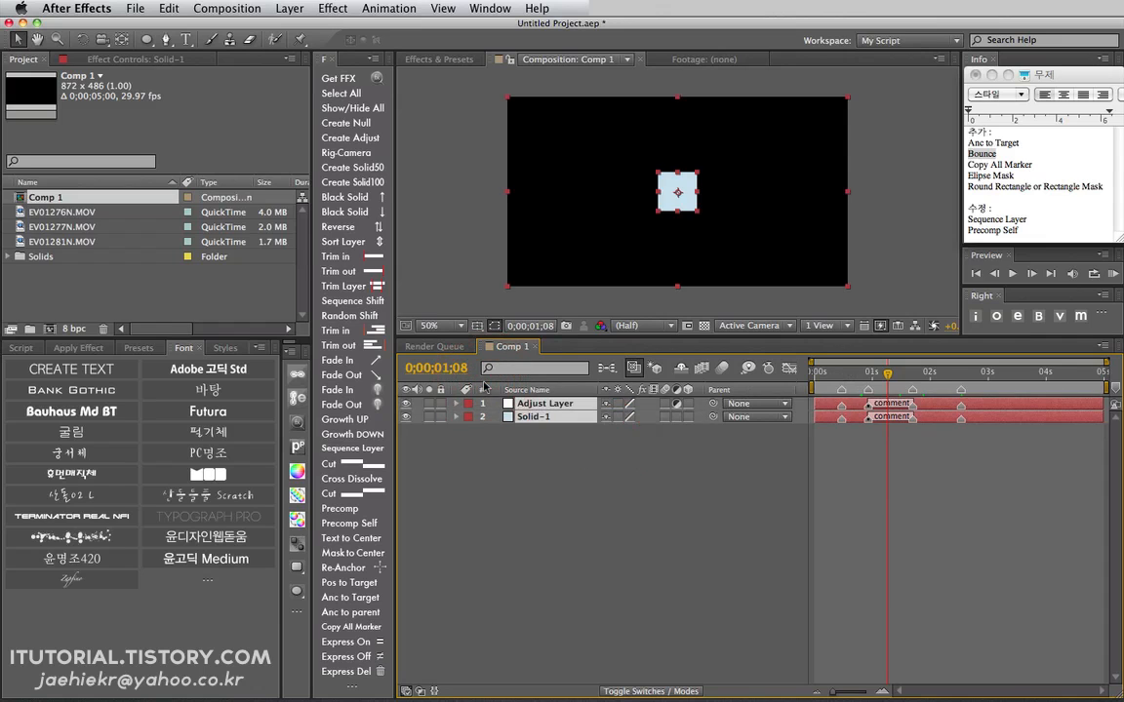
pyautogui.press('Delete')
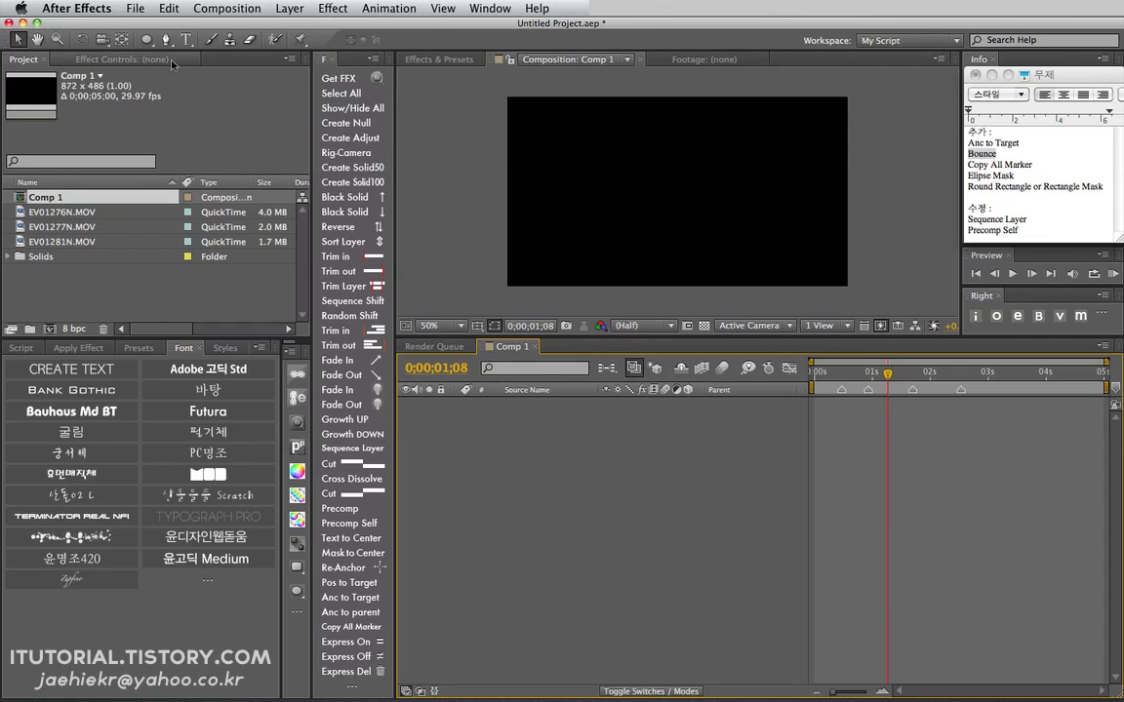
# Step: Create seven solids in Comp 1 with the Create Solid50 script
pyautogui.click(147, 41)
pyautogui.moveTo(150, 45)
pyautogui.mouseDown()
pyautogui.moveTo(207, 60)
pyautogui.moveTo(195, 40)
pyautogui.moveTo(149, 44)
pyautogui.mouseUp()
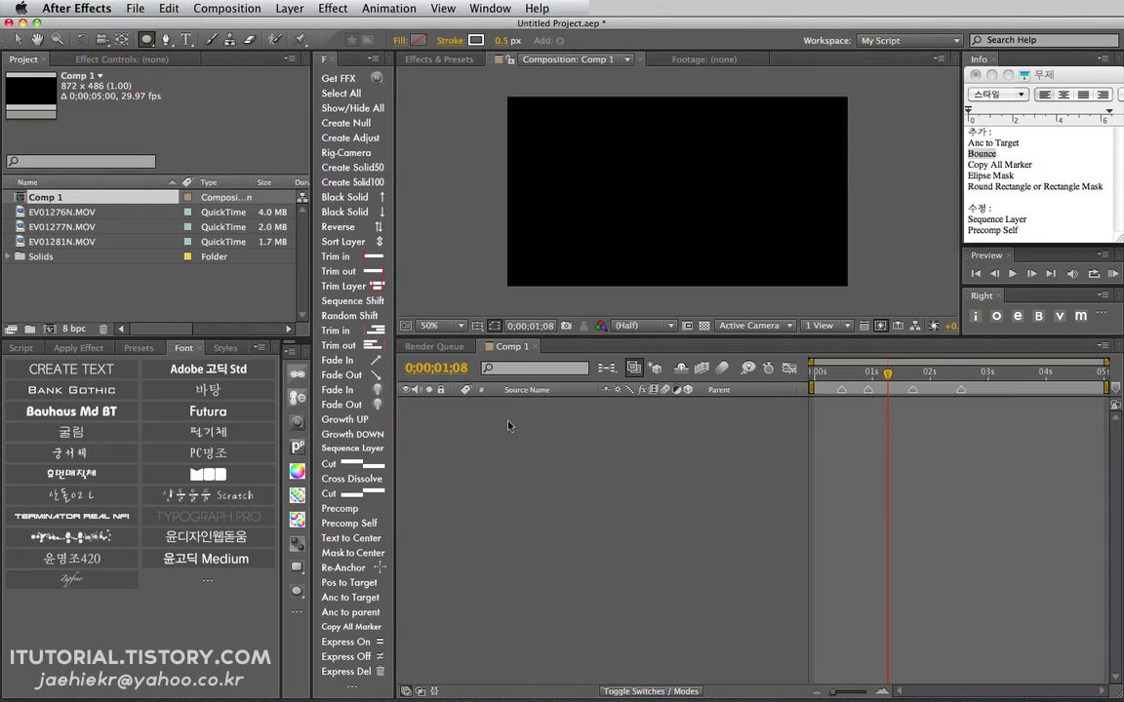
pyautogui.click(357, 168)
pyautogui.click(358, 170)
pyautogui.click(358, 170)
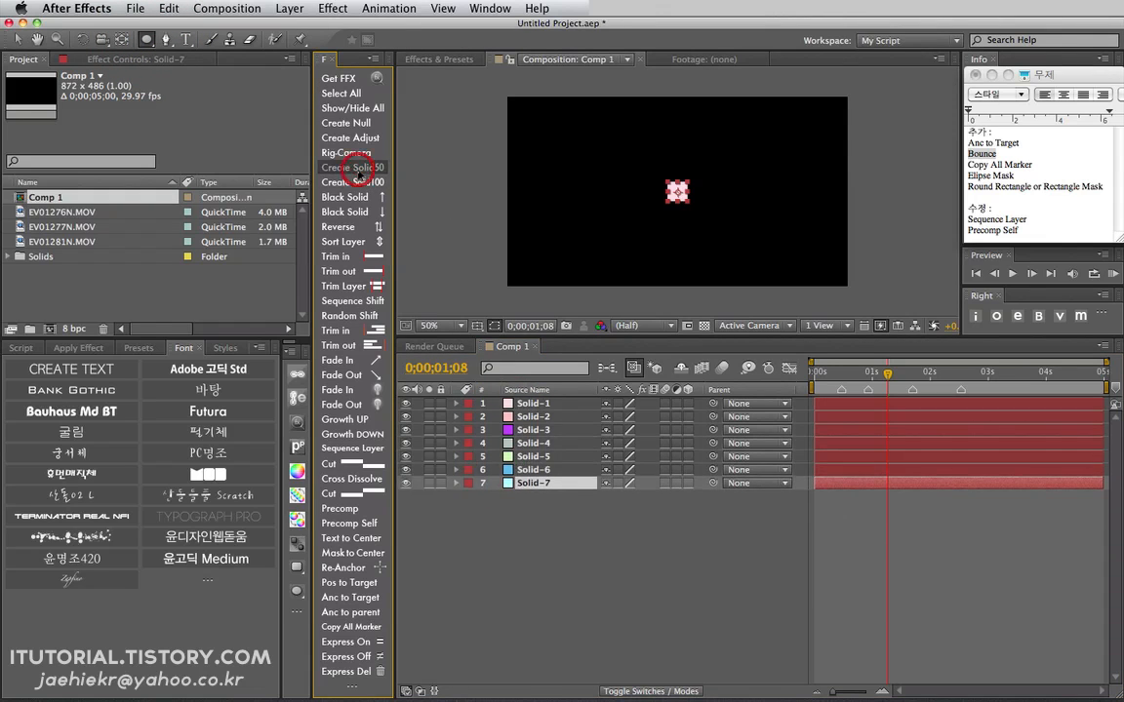
# Step: Move Solid-1 to the left and Solid-7 to the right of the other stacked solids in the composition
pyautogui.moveTo(556, 512); pyautogui.dragTo(525, 399)
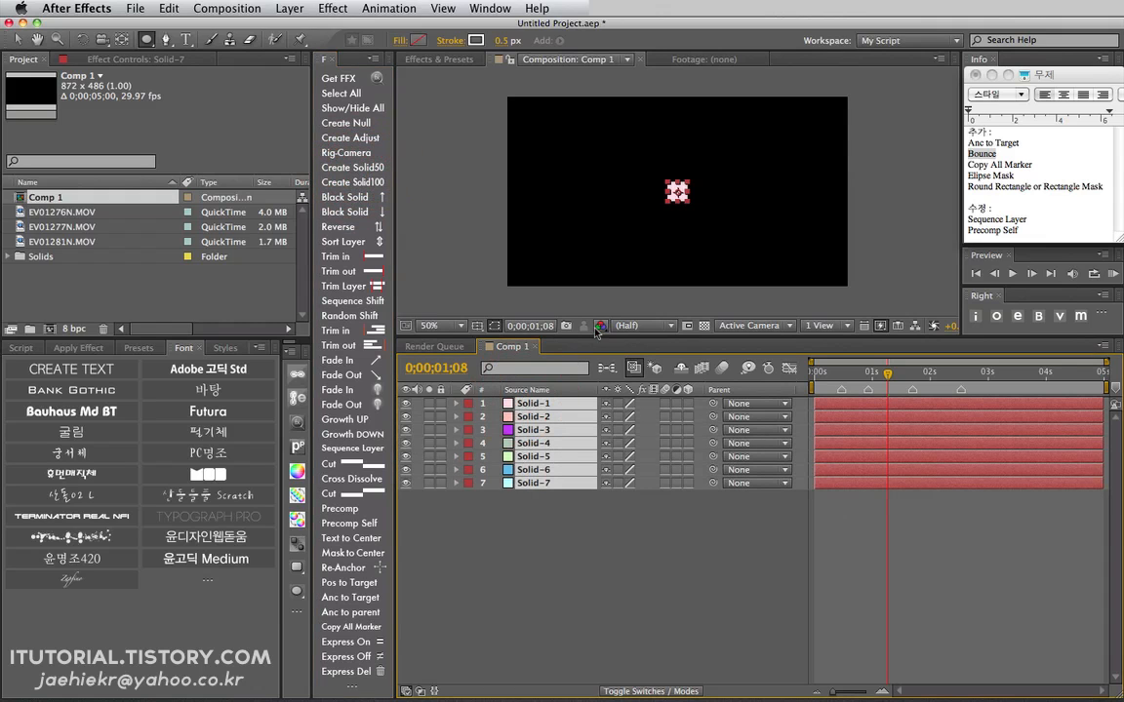
pyautogui.click(565, 520)
pyautogui.click(483, 403)
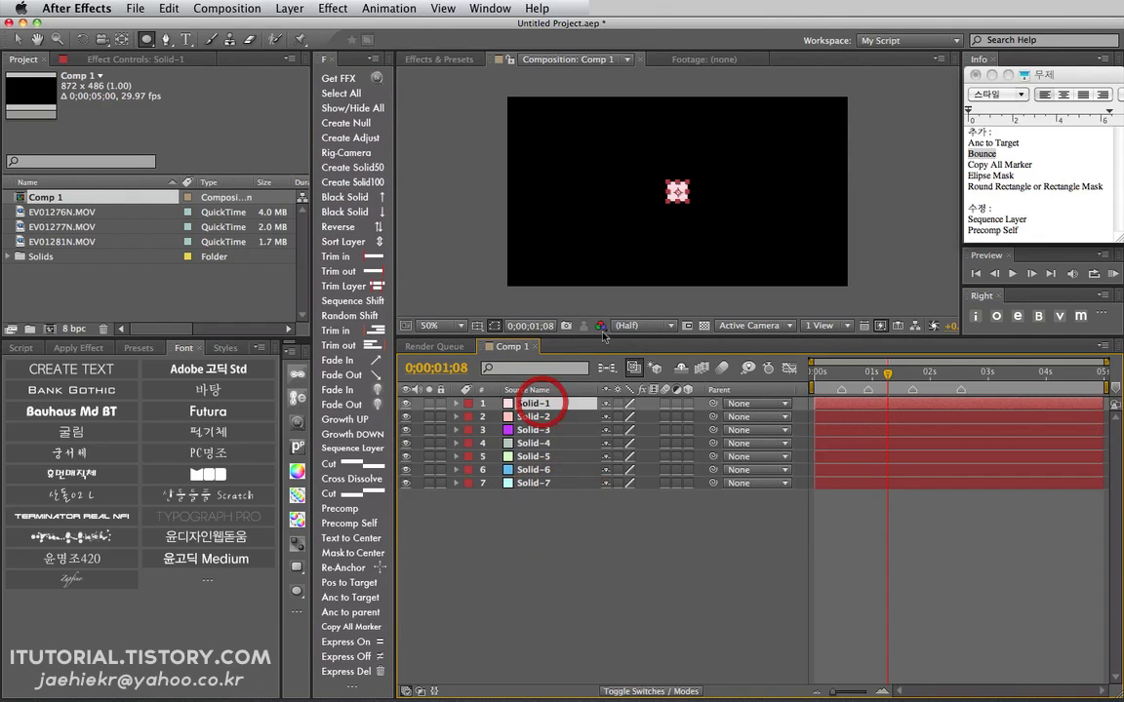
pyautogui.press('v')
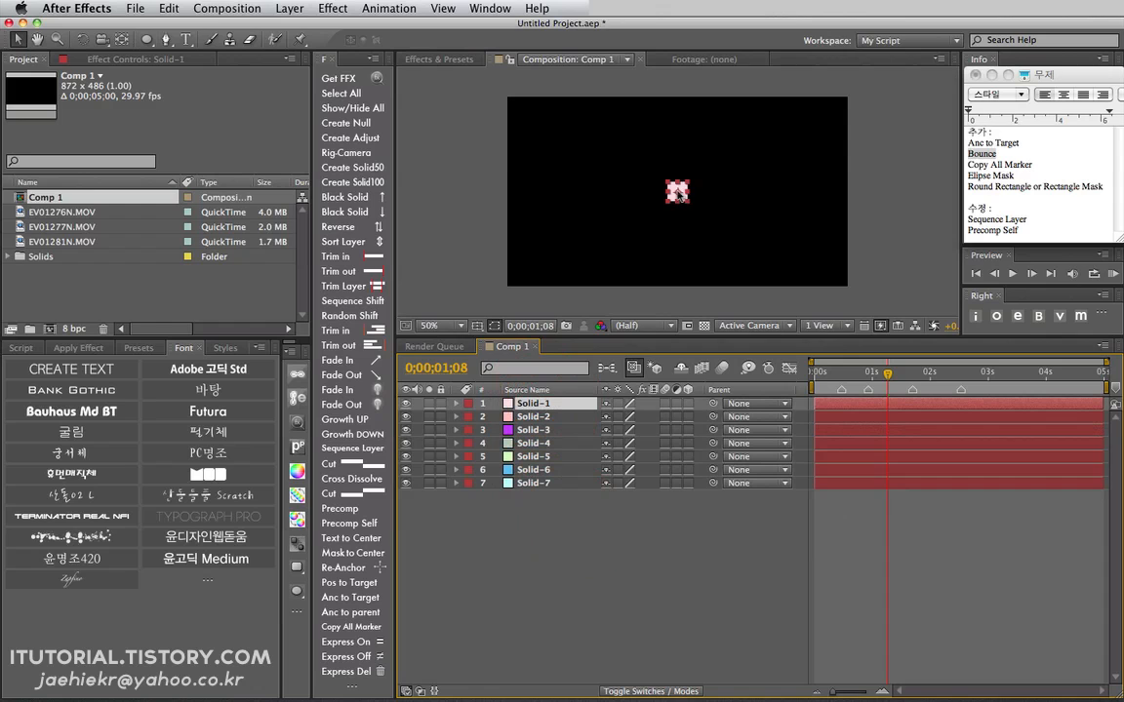
pyautogui.moveTo(680, 195); pyautogui.dragTo(765, 192)
pyautogui.click(546, 483)
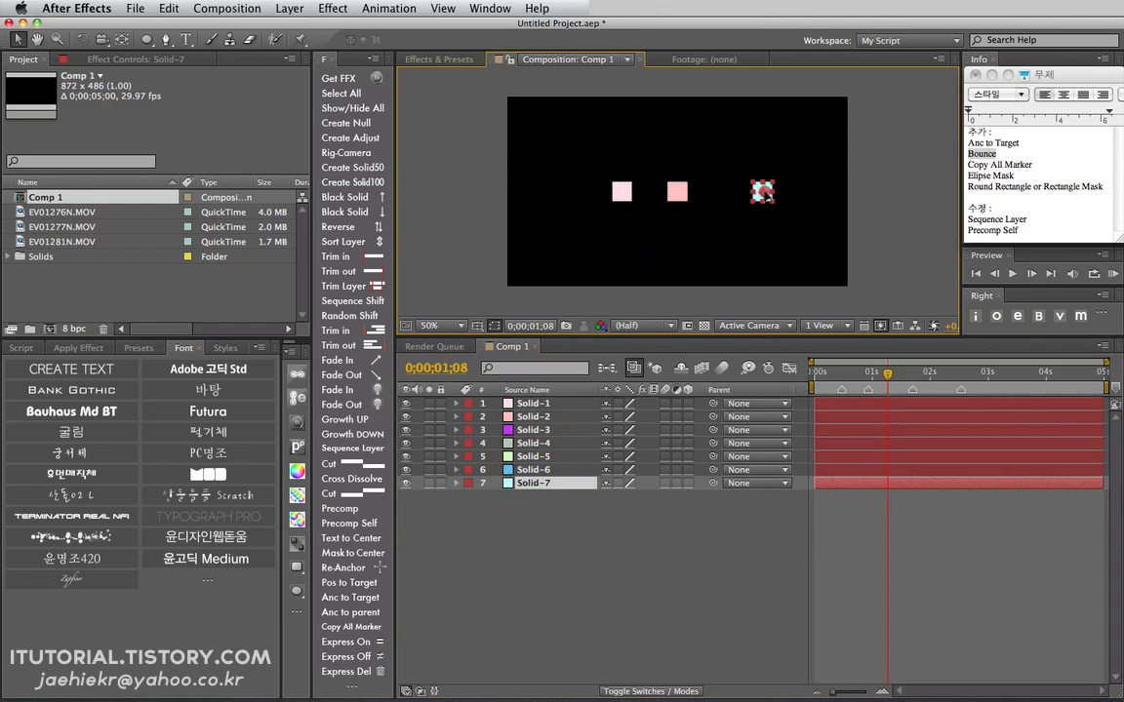
# Step: Distribute all seven solids evenly by their horizontal centers and shift the whole row slightly left and down
pyautogui.moveTo(574, 514); pyautogui.dragTo(541, 400)
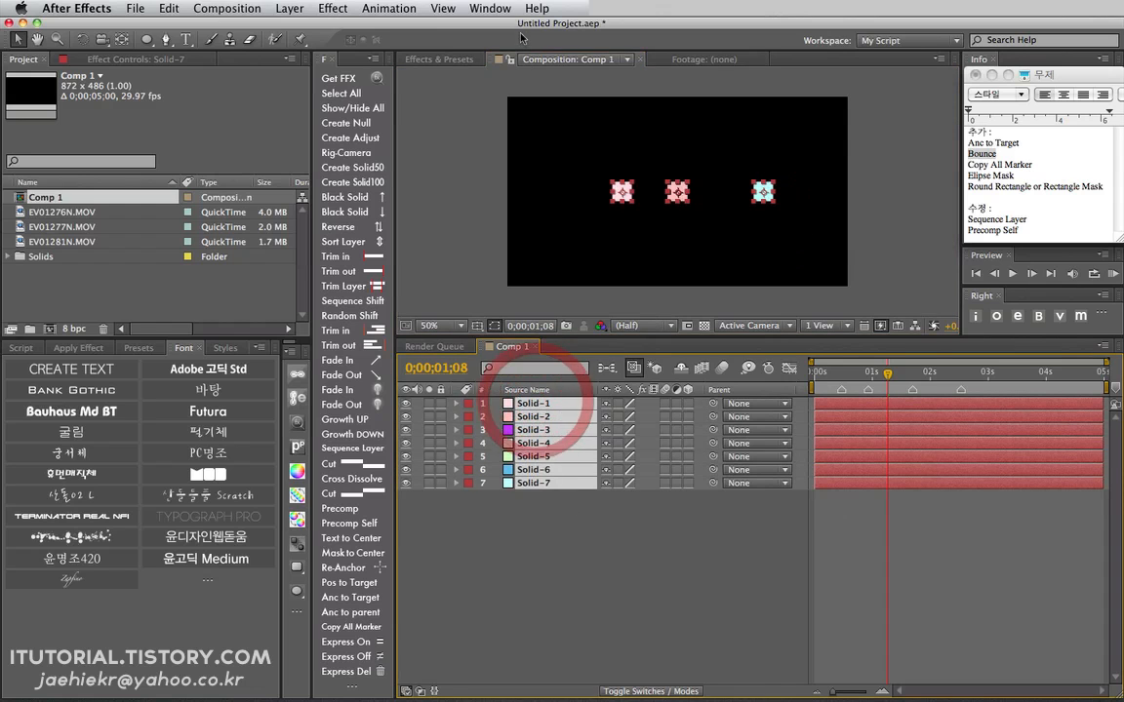
pyautogui.click(490, 8)
pyautogui.click(747, 68)
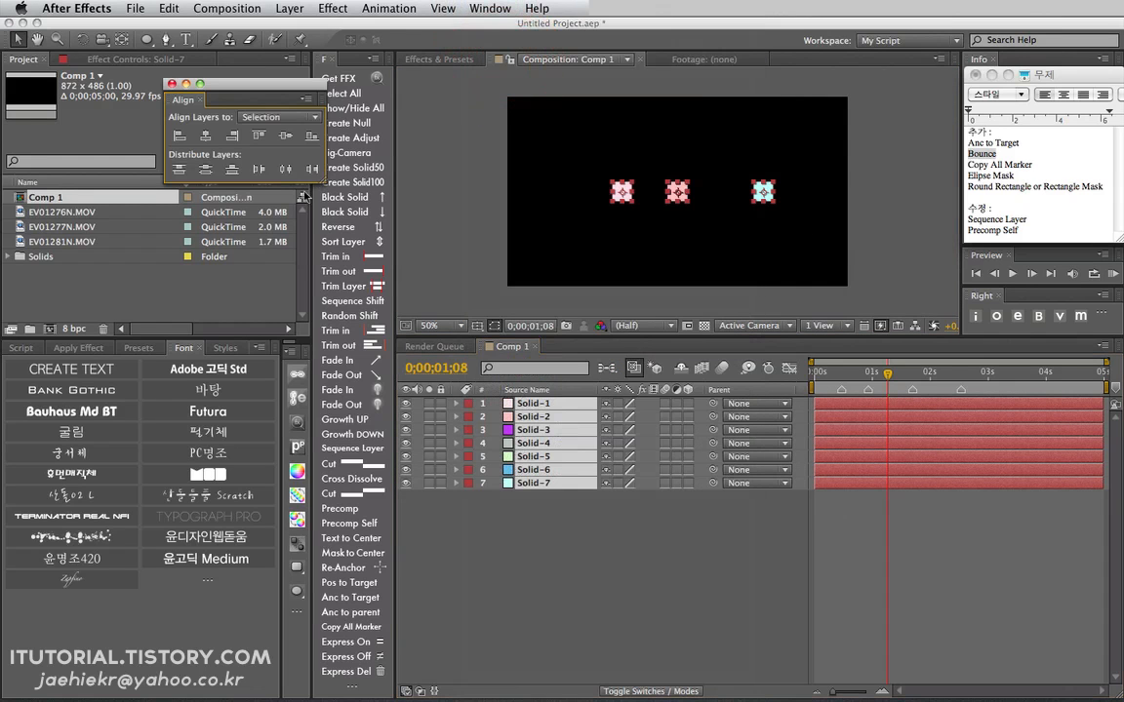
pyautogui.click(285, 169)
pyautogui.click(172, 84)
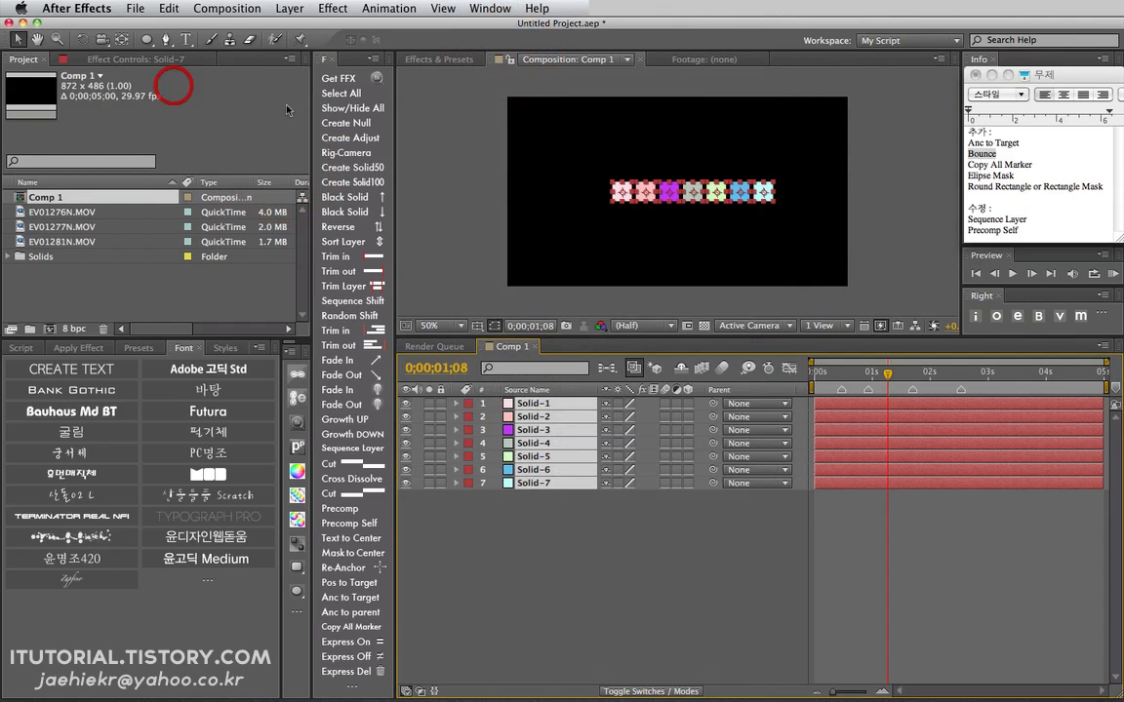
pyautogui.moveTo(629, 188); pyautogui.dragTo(614, 193)
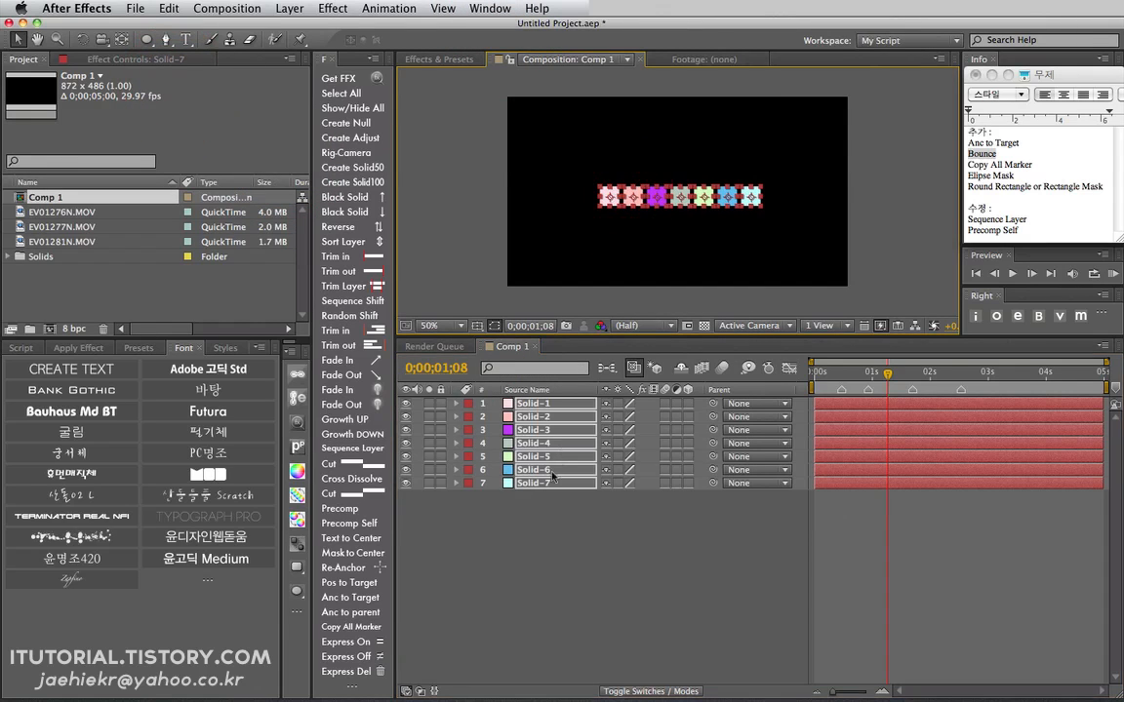
# Step: Try to mask all seven selected solids at once with the Ellipse tool, and delete the resulting shape layer
pyautogui.click(527, 519)
pyautogui.moveTo(558, 524); pyautogui.dragTo(487, 361)
pyautogui.click(147, 40)
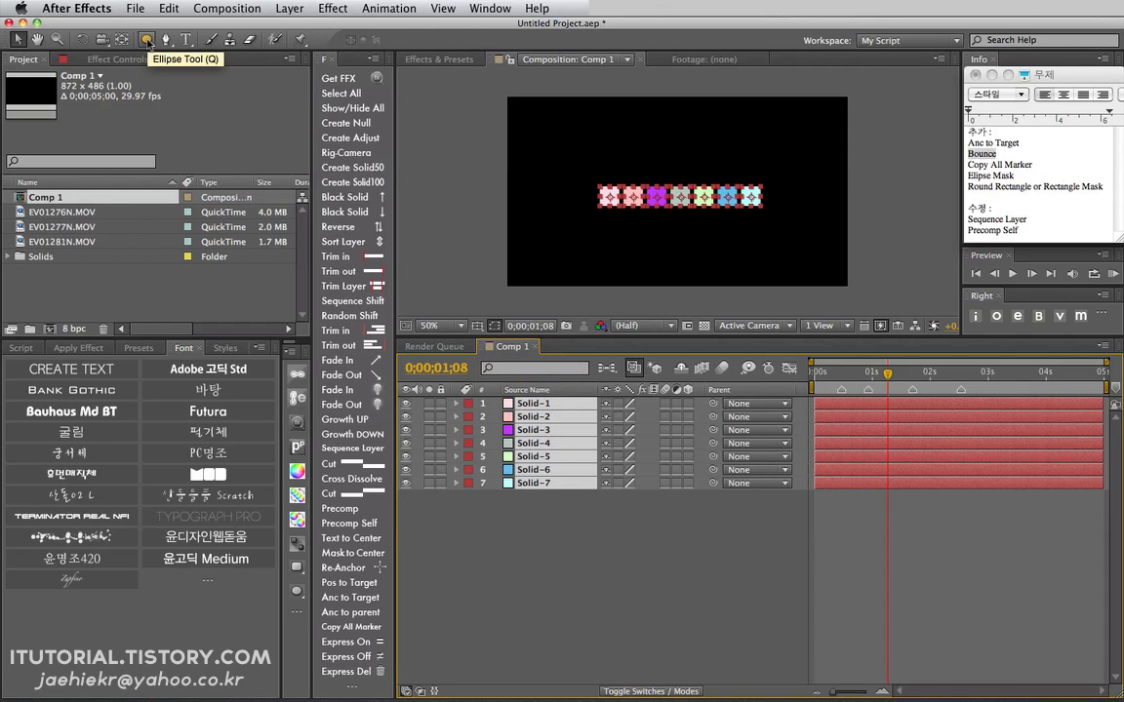
pyautogui.doubleClick(147, 40)
pyautogui.click(535, 405)
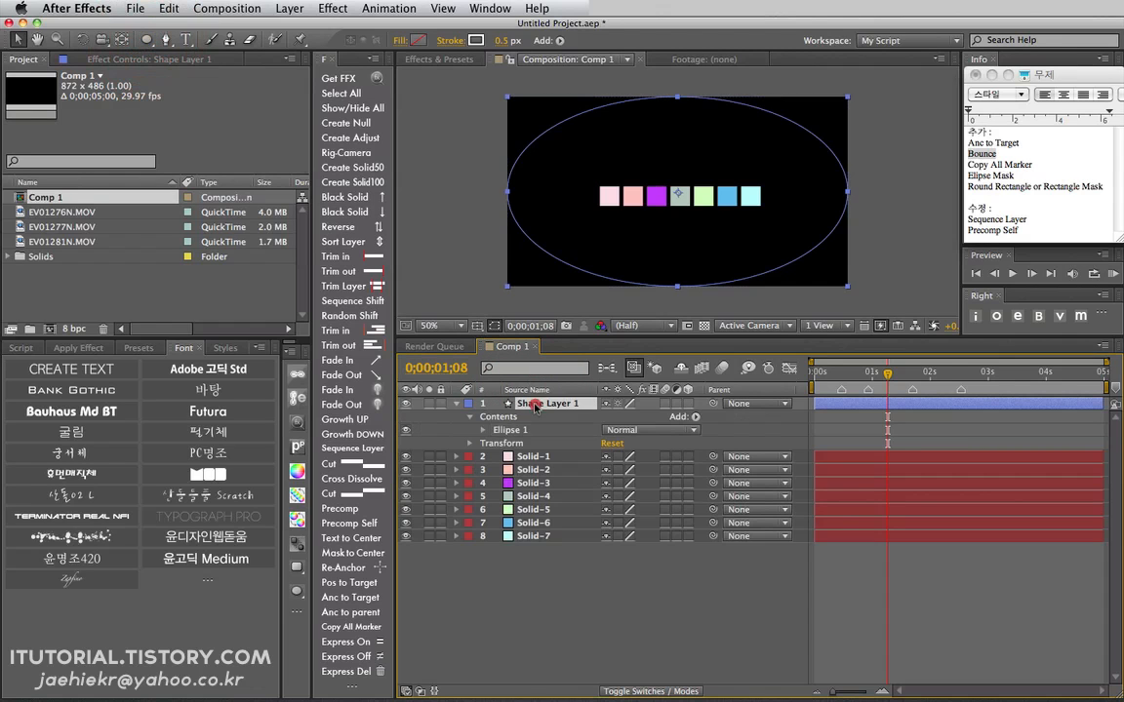
pyautogui.press('Delete')
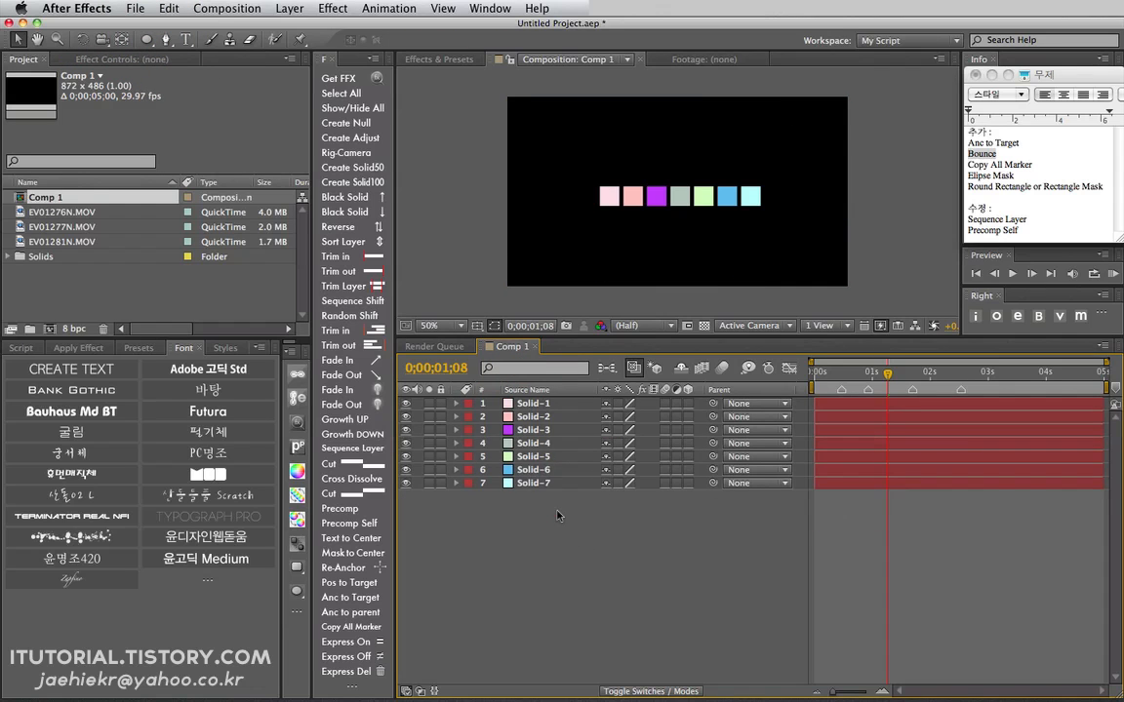
# Step: Compare which Mask commands are available with all seven solids selected and with only Solid-1 selected
pyautogui.moveTo(557, 515); pyautogui.dragTo(556, 456)
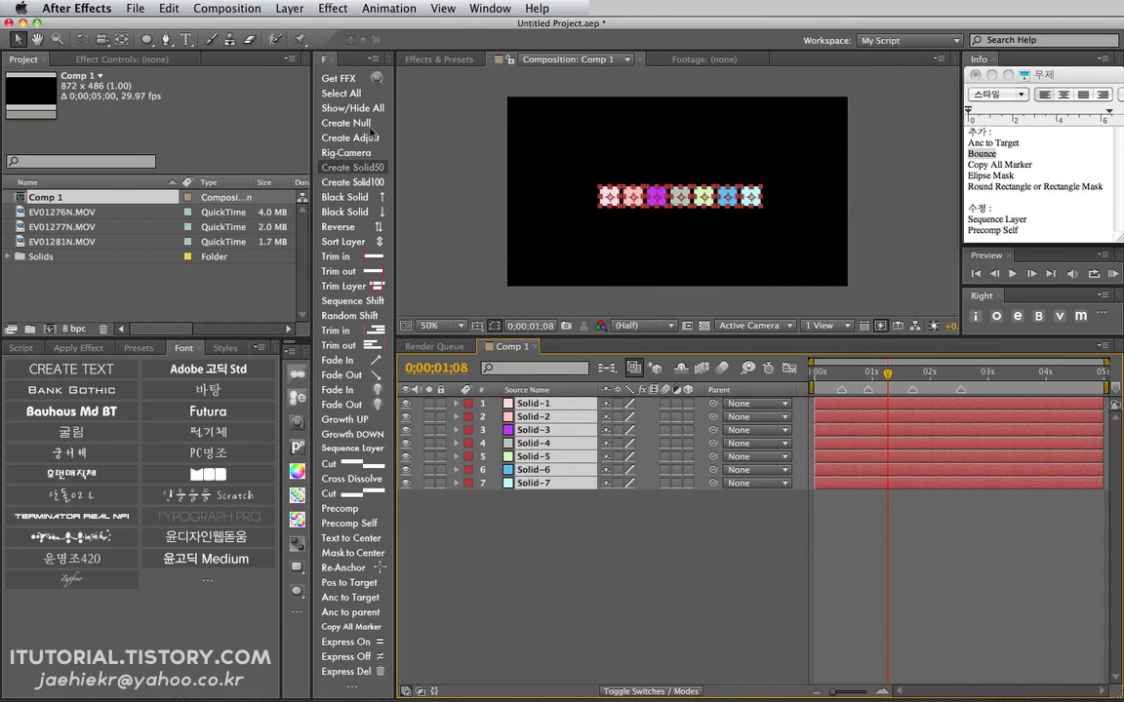
pyautogui.click(289, 8)
pyautogui.moveTo(324, 105)
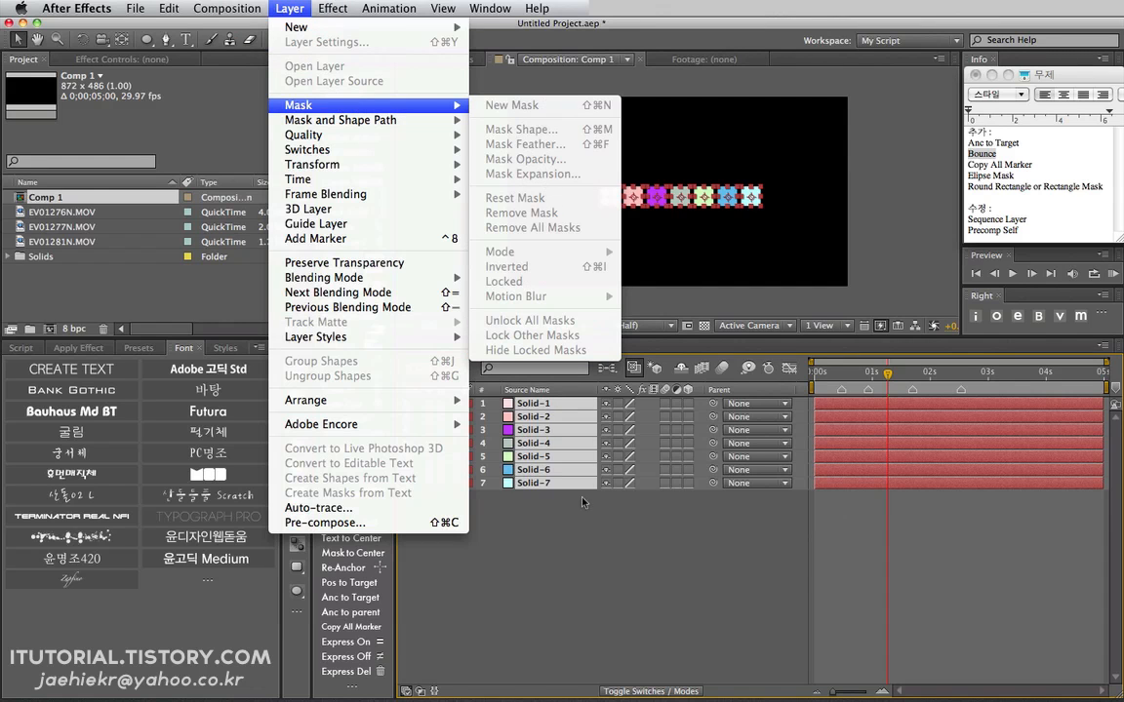
pyautogui.click(524, 448)
pyautogui.click(498, 465)
pyautogui.click(532, 403)
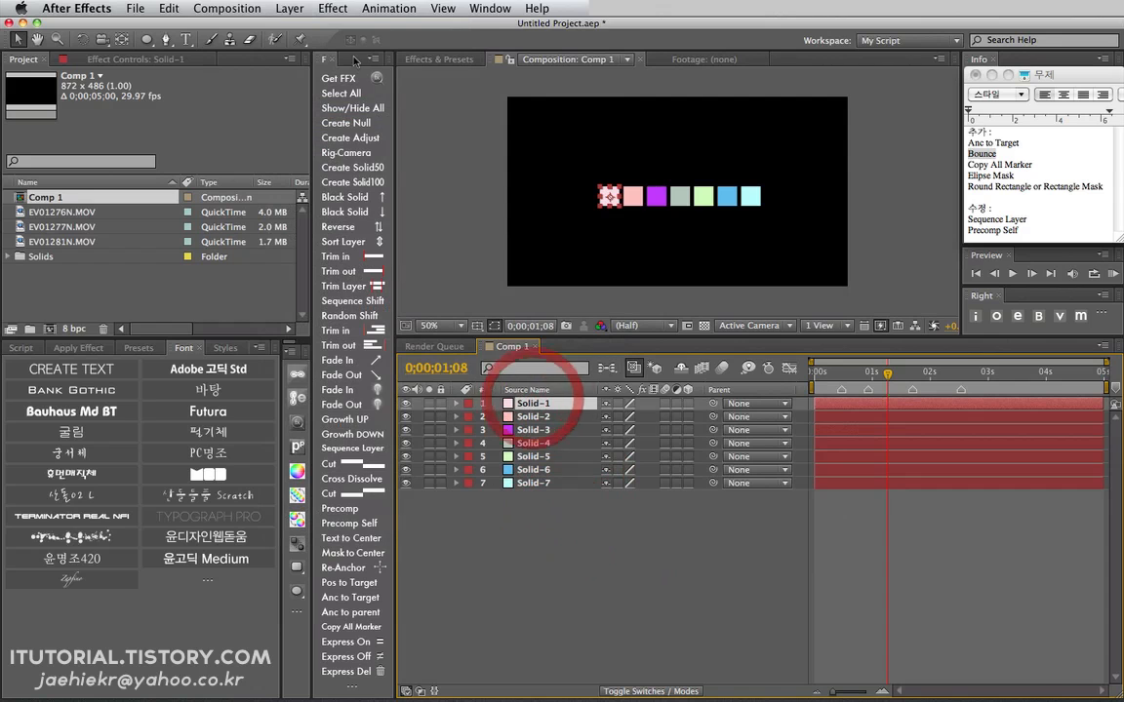
pyautogui.click(289, 9)
pyautogui.moveTo(351, 107)
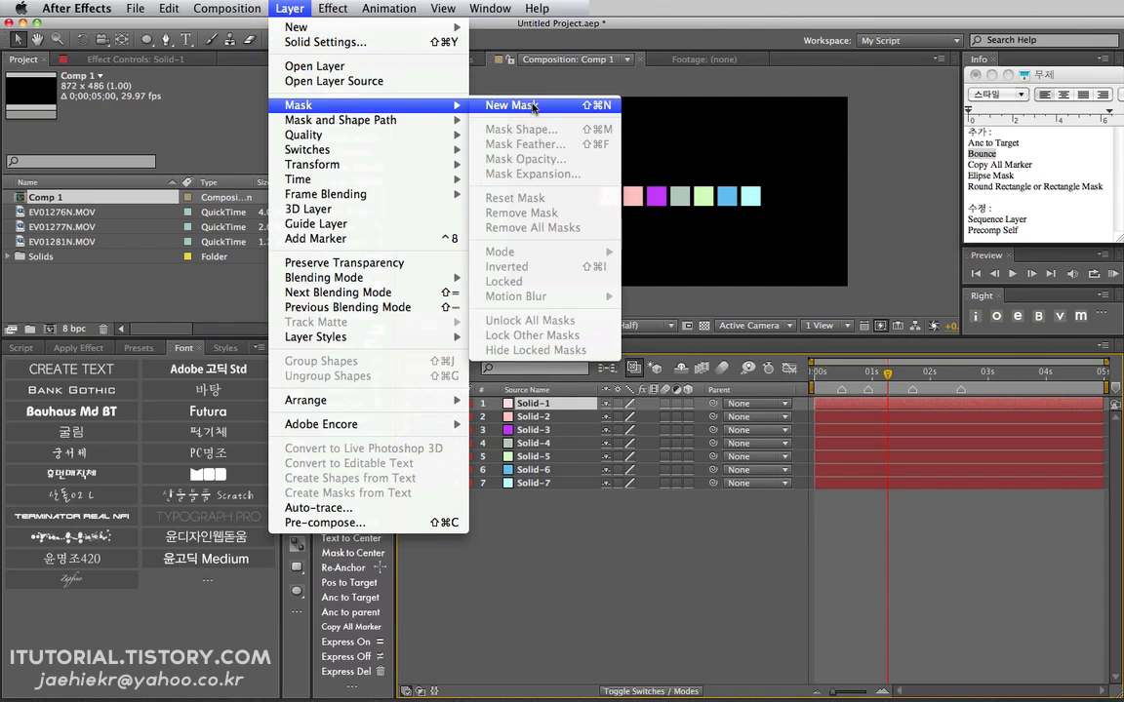
pyautogui.click(225, 106)
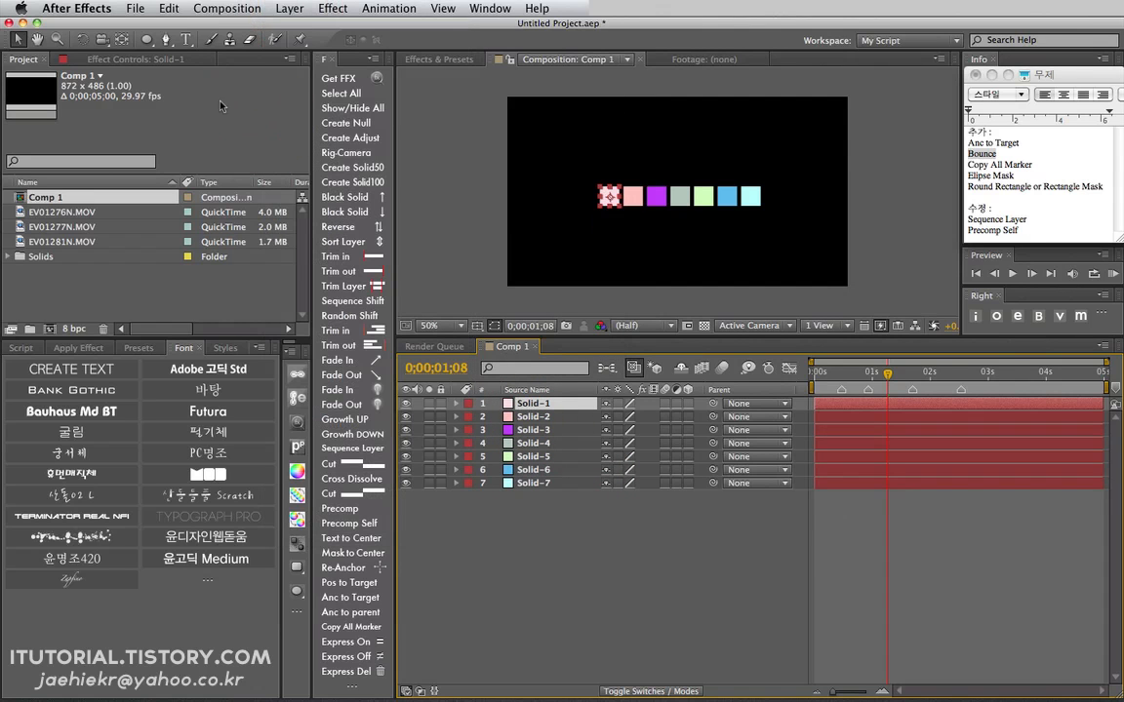
# Step: Add a layer-sized elliptical mask to Solid-1 with the Ellipse tool, undo it and collapse the layer's properties
pyautogui.click(146, 39)
pyautogui.doubleClick(147, 39)
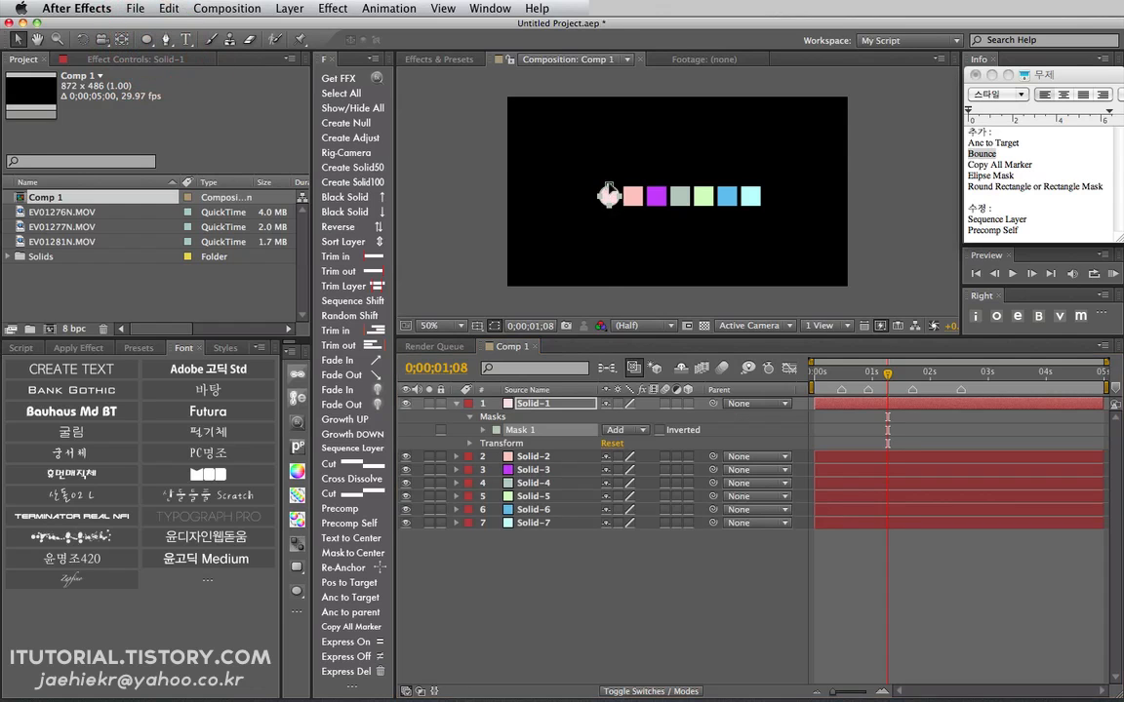
pyautogui.press('super+z')
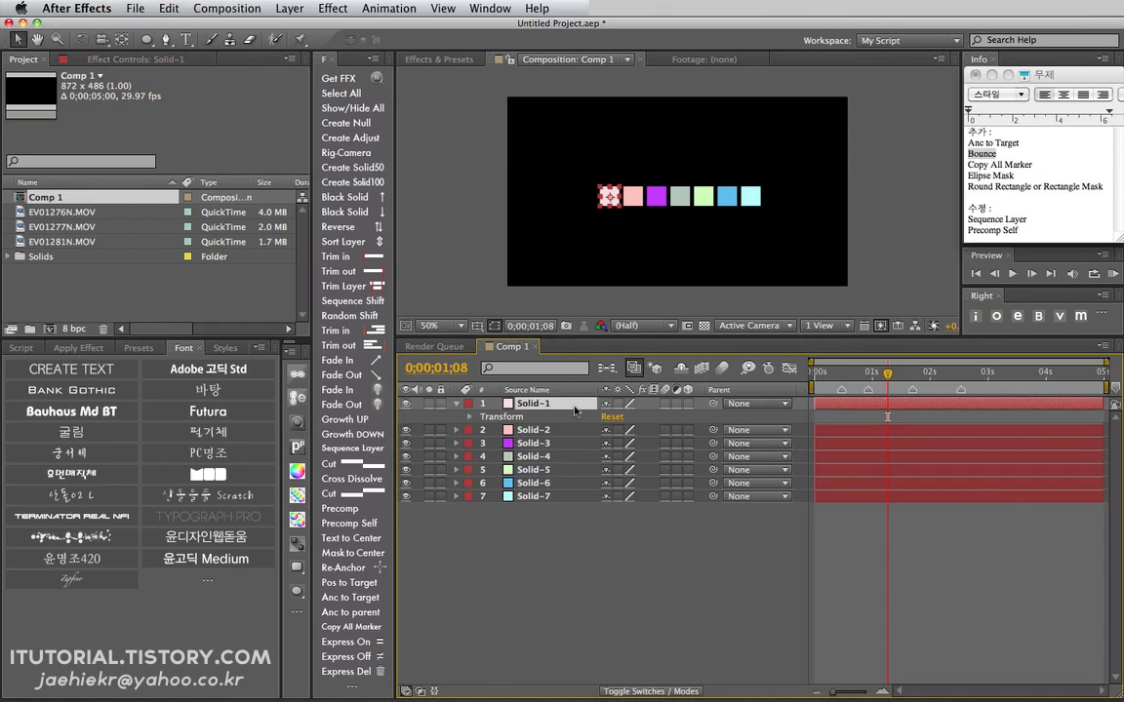
pyautogui.click(544, 539)
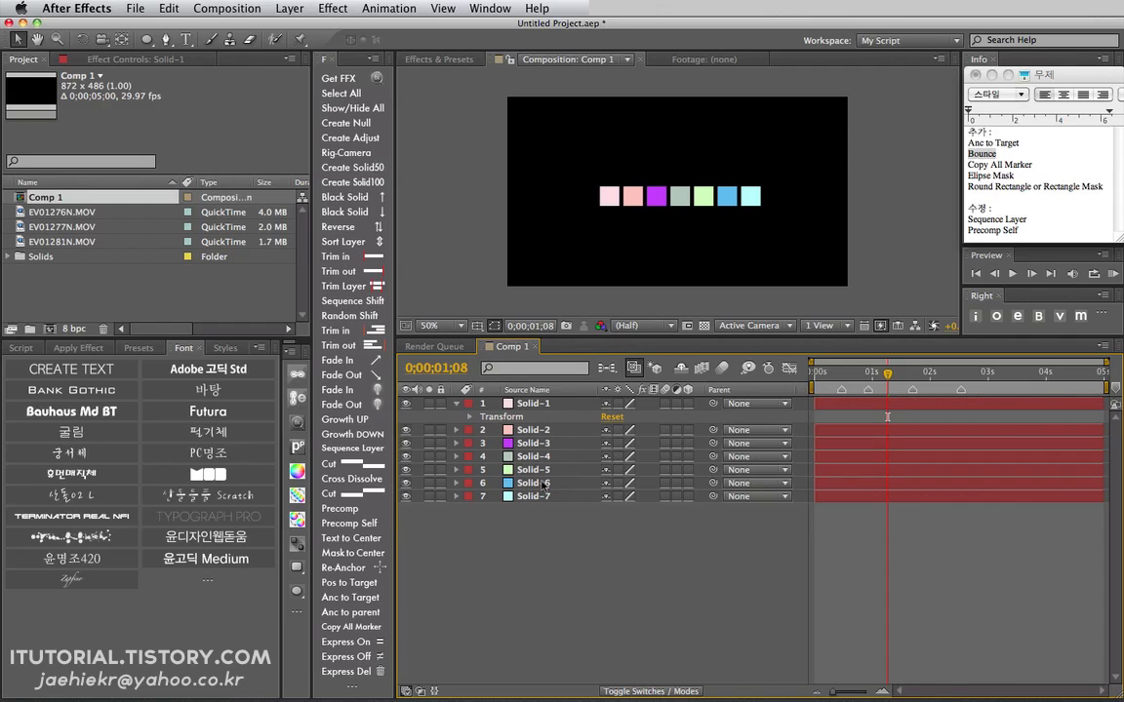
pyautogui.click(458, 405)
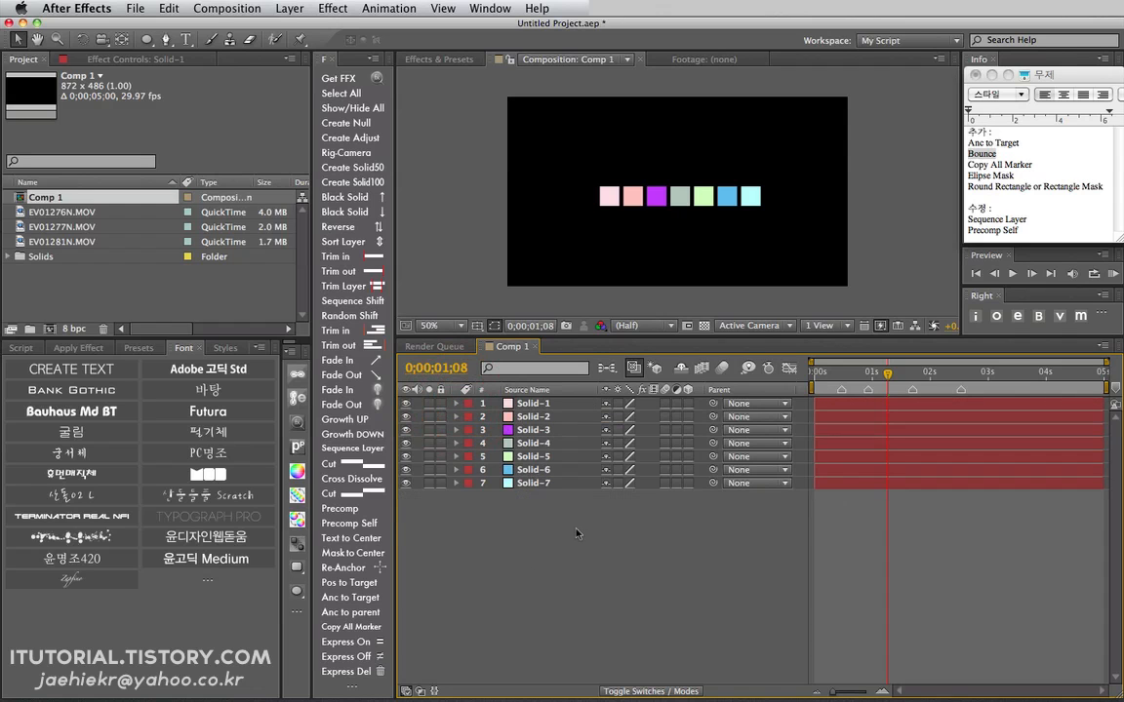
# Step: Apply the Ellipse Mask script to all seven solids, Solid-1 through Solid-7
pyautogui.moveTo(577, 530); pyautogui.dragTo(528, 397)
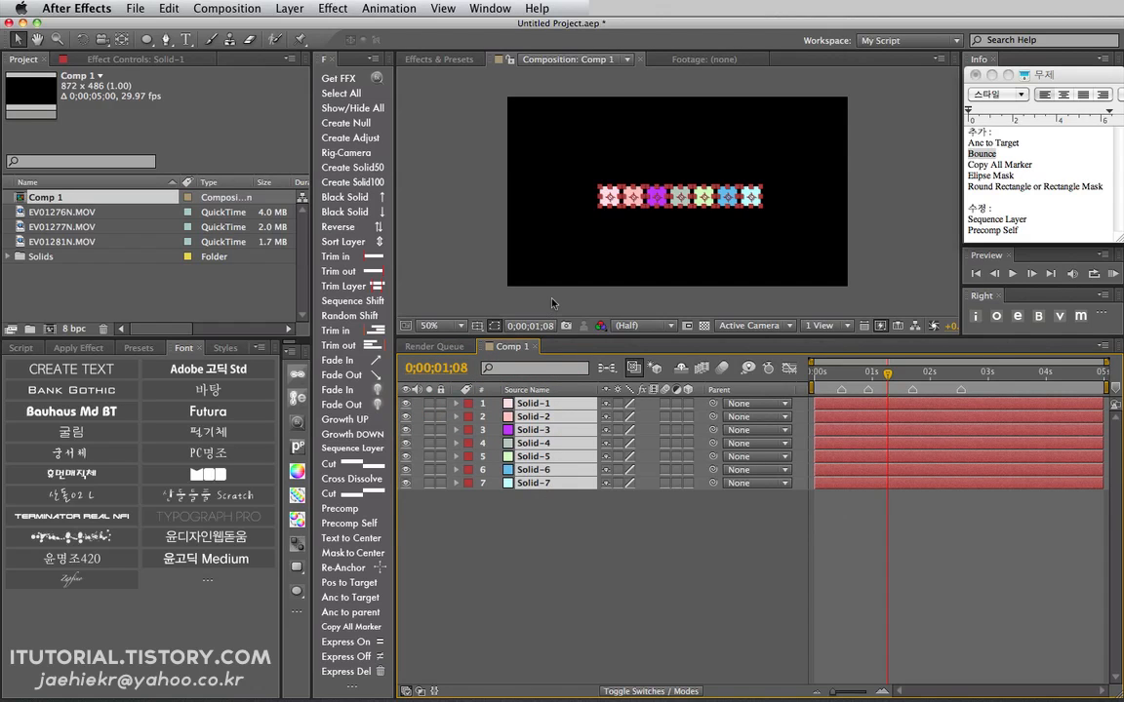
pyautogui.click(297, 594)
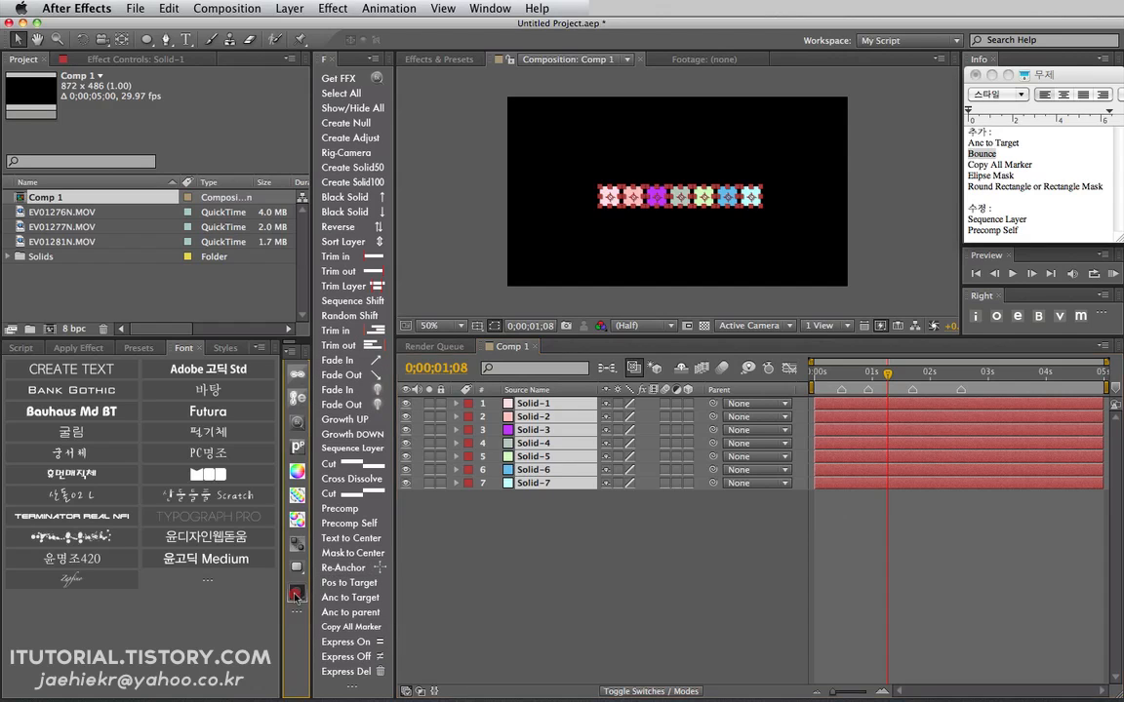
pyautogui.click(552, 507)
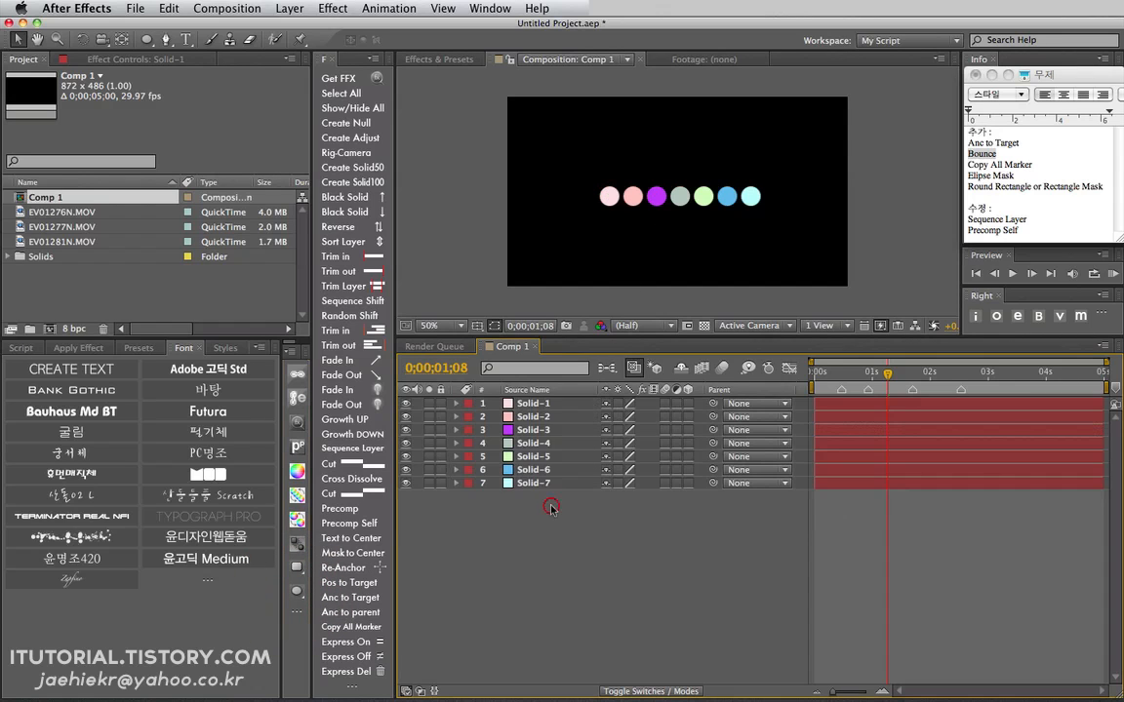
# Step: Inspect the elliptical masks on individual solids, including Solid-6's mask path, and undo the masks on all seven layers
pyautogui.click(531, 403)
pyautogui.click(533, 416)
pyautogui.click(534, 429)
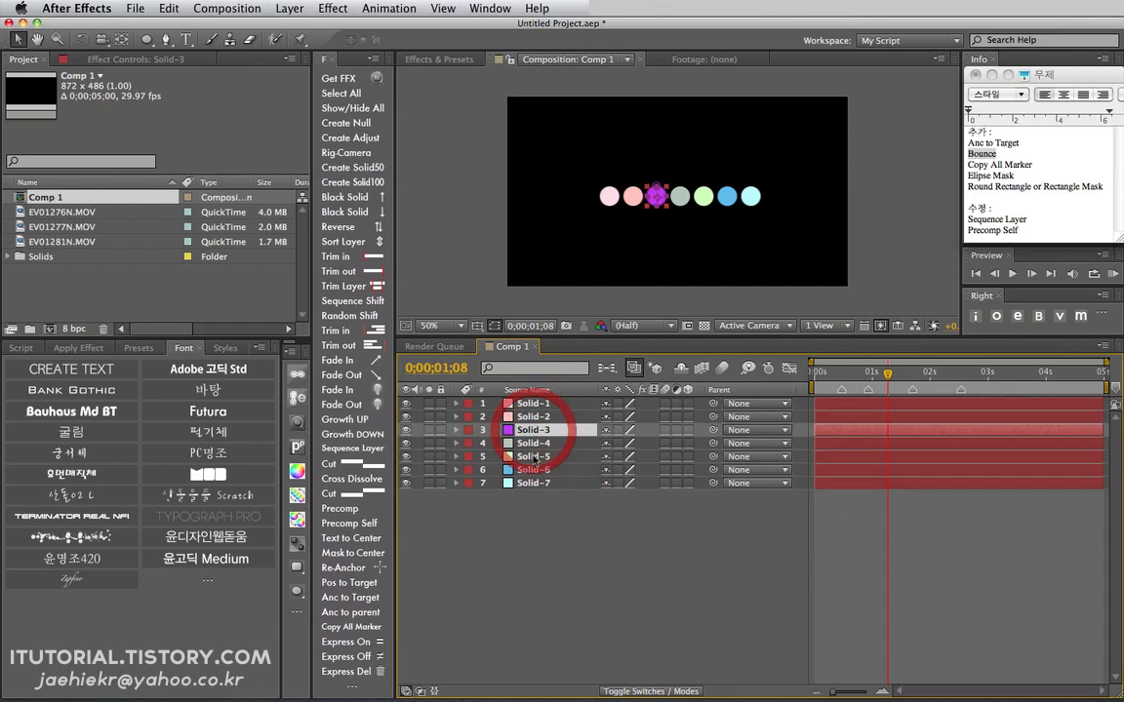
pyautogui.click(533, 457)
pyautogui.click(533, 471)
pyautogui.press(',')
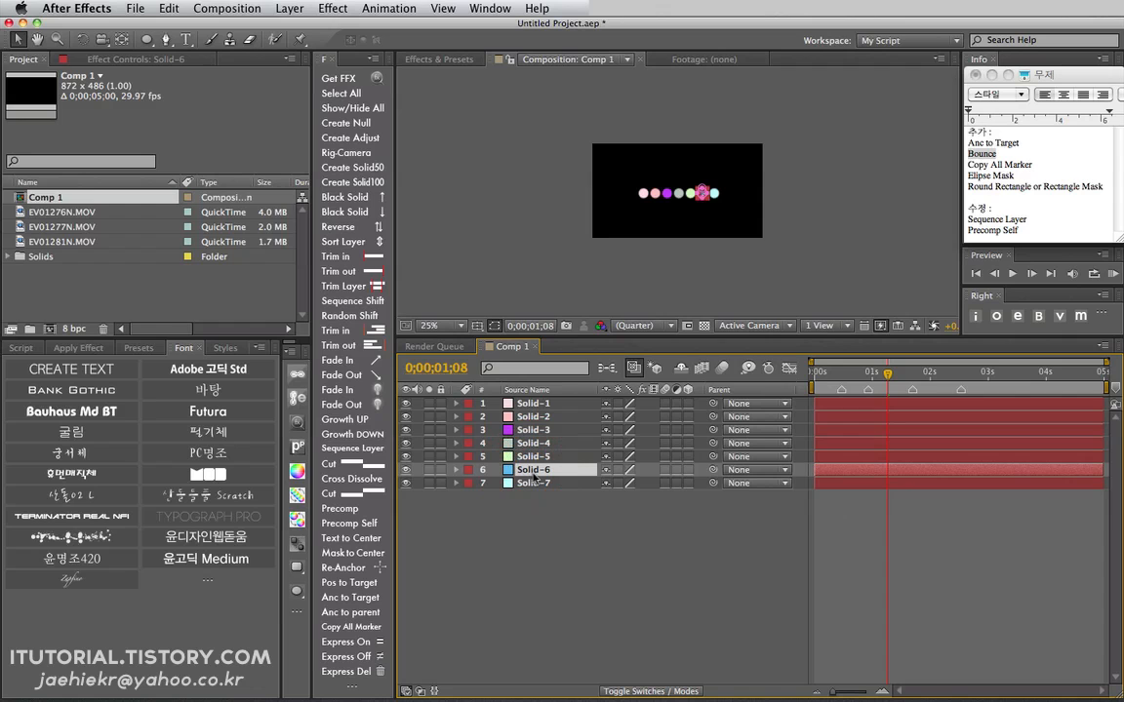
pyautogui.press('.')
pyautogui.press('m')
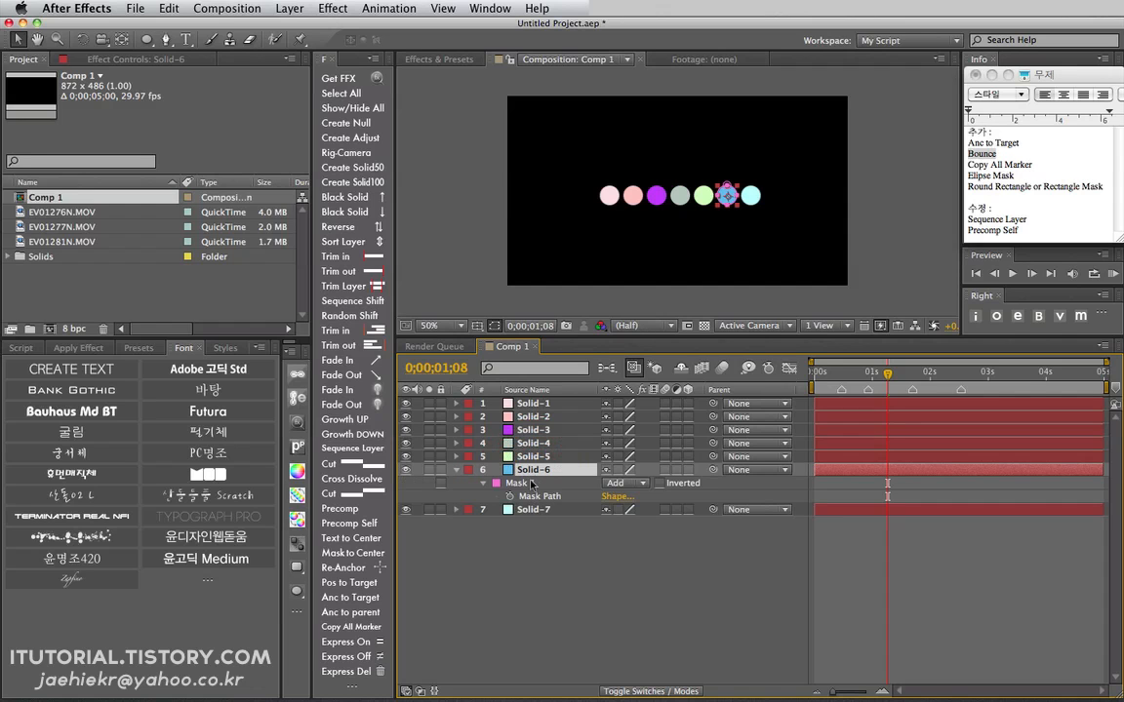
pyautogui.press('m')
pyautogui.hotkey('ctrl', 'a')
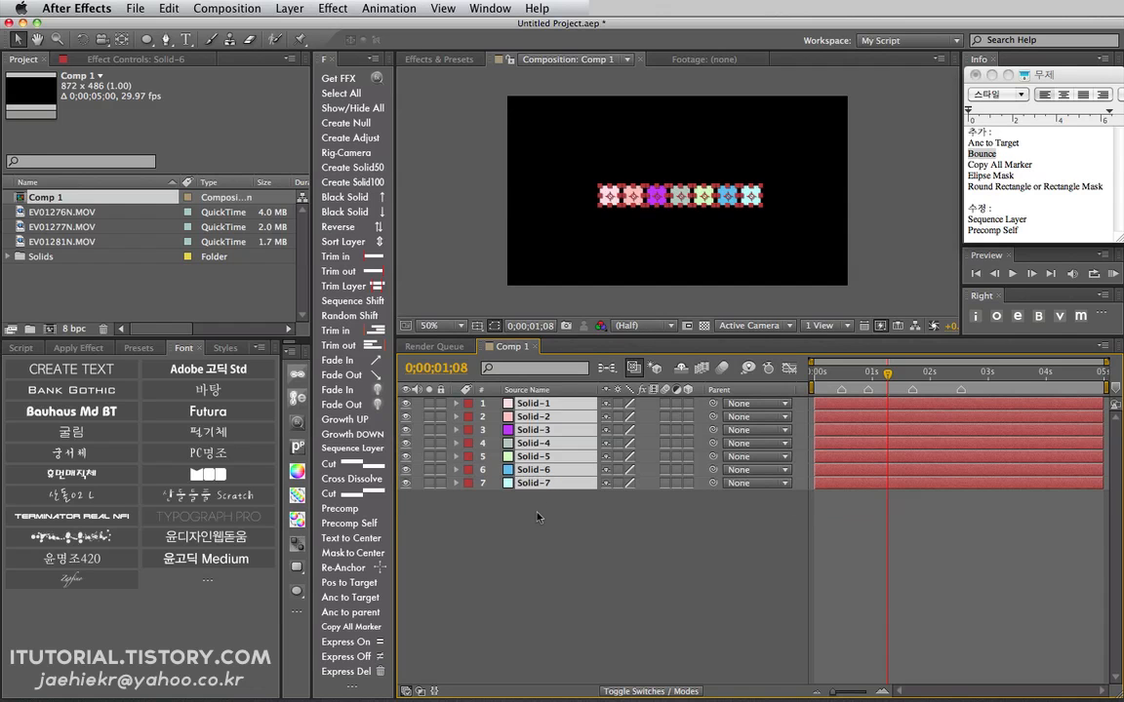
# Step: Run the Round Rectangle or Rectangle Mask script on all seven solids with a corner radius of 0
pyautogui.click(536, 523)
pyautogui.moveTo(558, 522); pyautogui.dragTo(528, 387)
pyautogui.press('/')
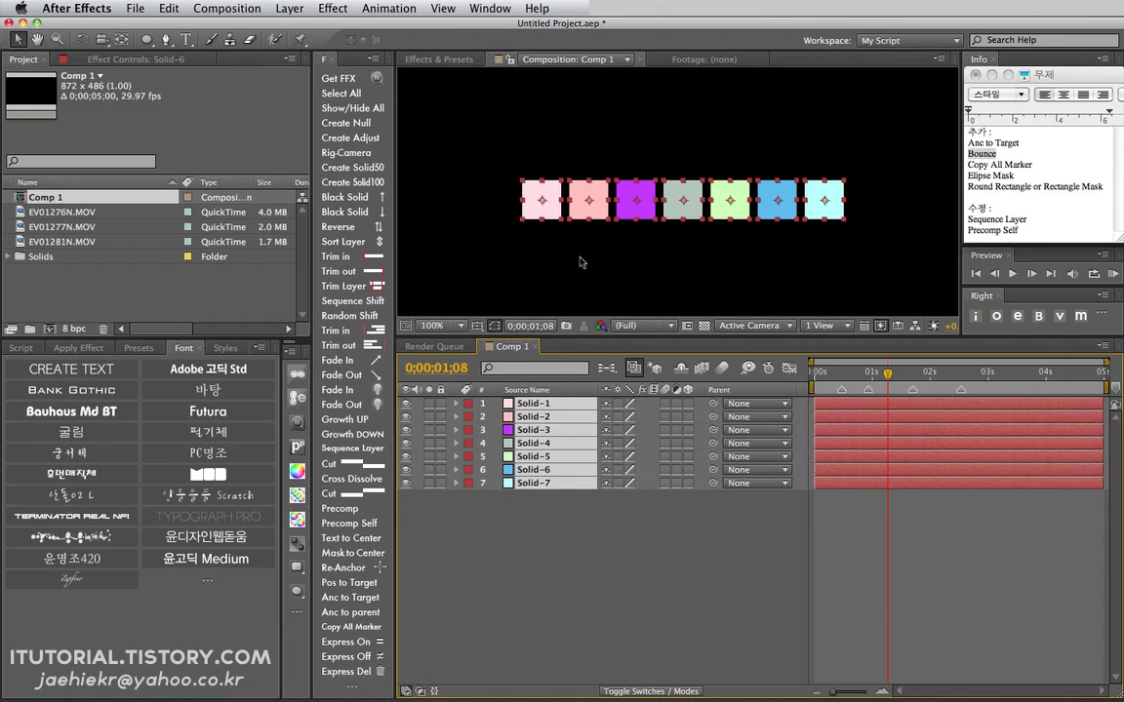
pyautogui.click(299, 574)
pyautogui.moveTo(595, 163); pyautogui.dragTo(594, 246)
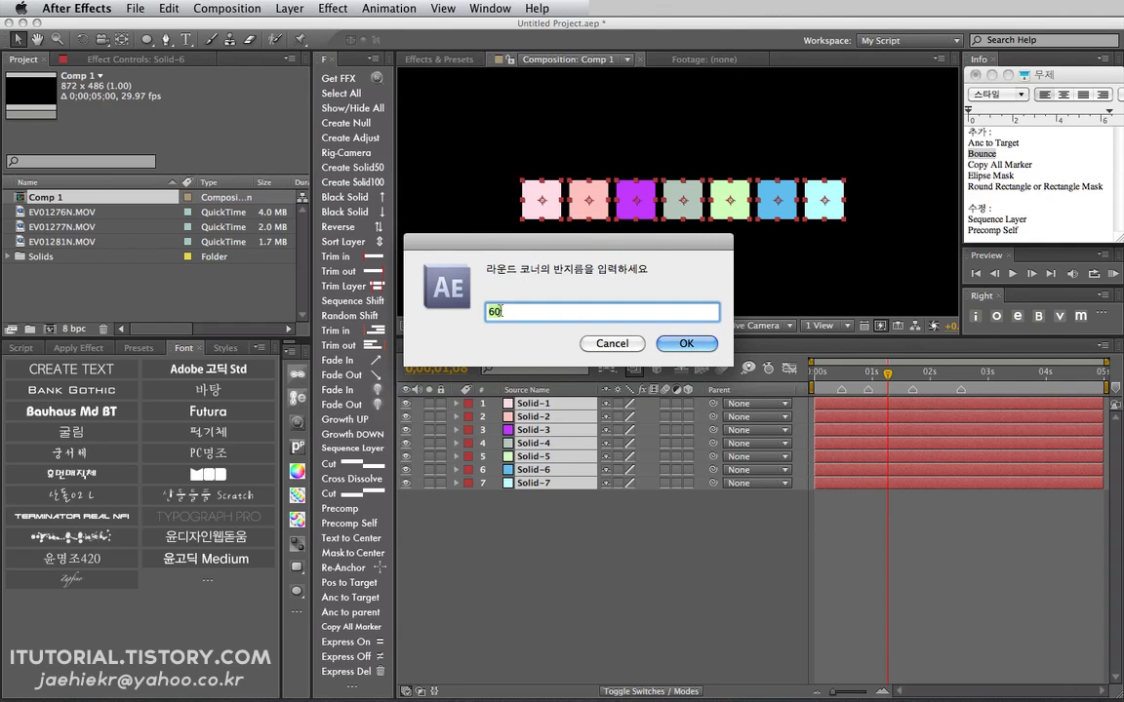
pyautogui.moveTo(514, 314); pyautogui.dragTo(413, 317)
pyautogui.write('0')
pyautogui.click(686, 344)
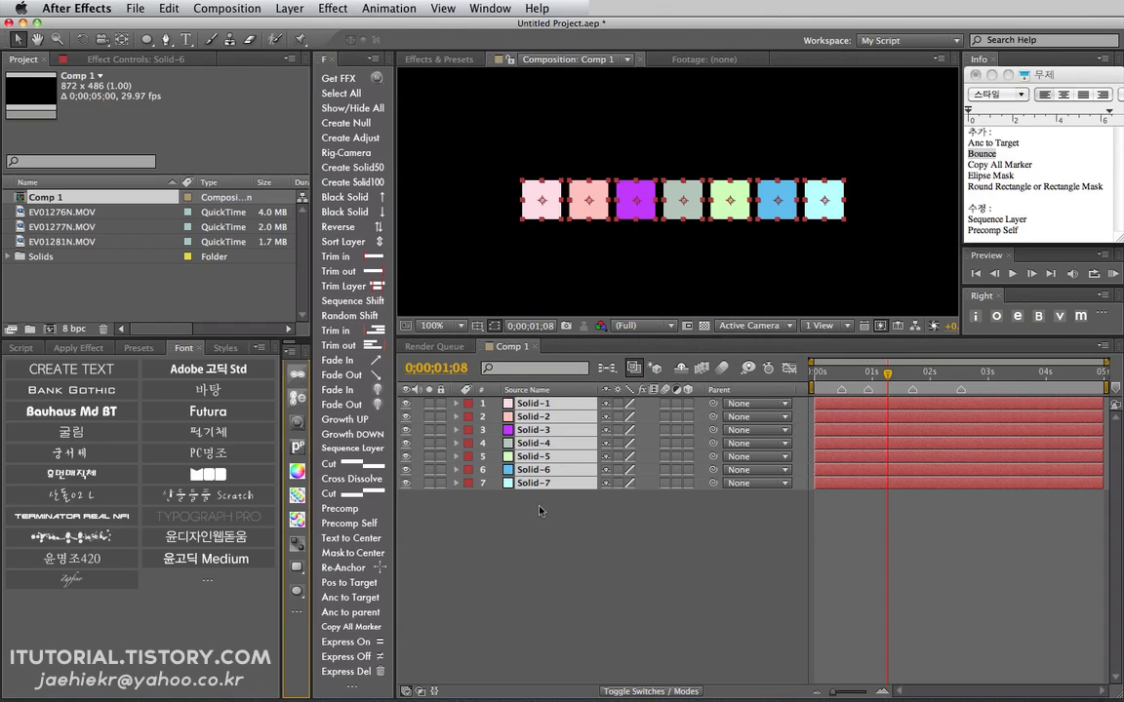
# Step: Inspect the rectangular masks on Solid-1 and Solid-3, test-move Solid-1's upper-right mask vertex and undo that move
pyautogui.click(540, 507)
pyautogui.click(531, 404)
pyautogui.click(537, 428)
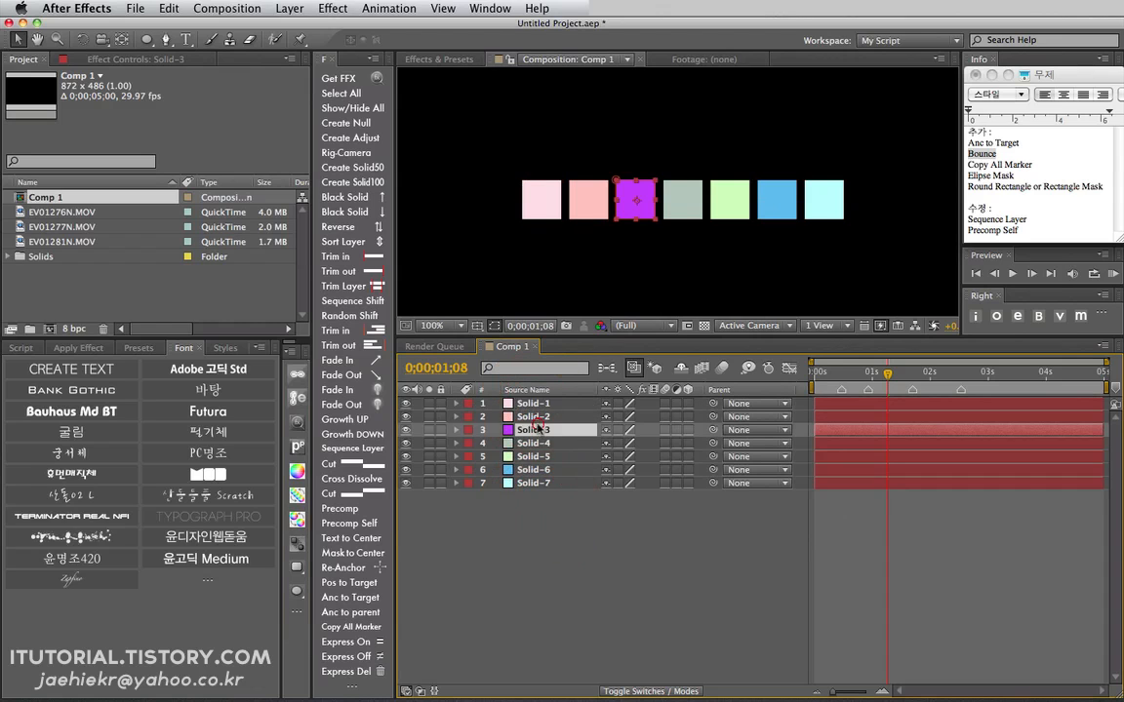
pyautogui.click(498, 403)
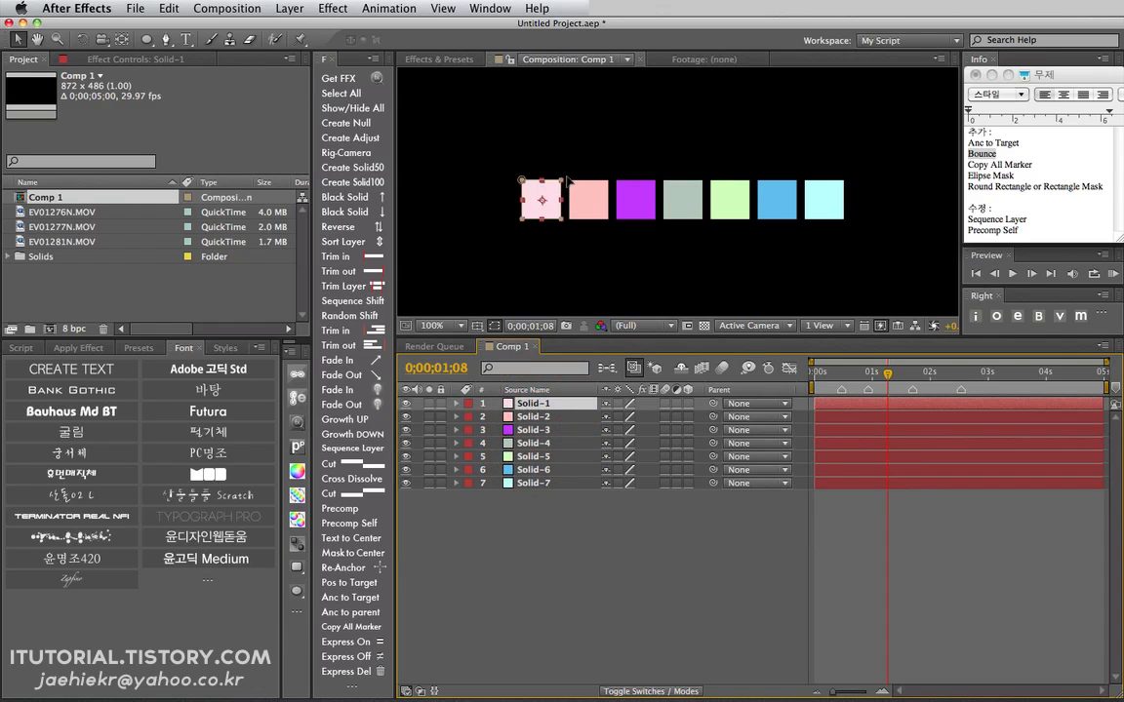
pyautogui.moveTo(562, 180); pyautogui.dragTo(564, 161)
pyautogui.press('super+z')
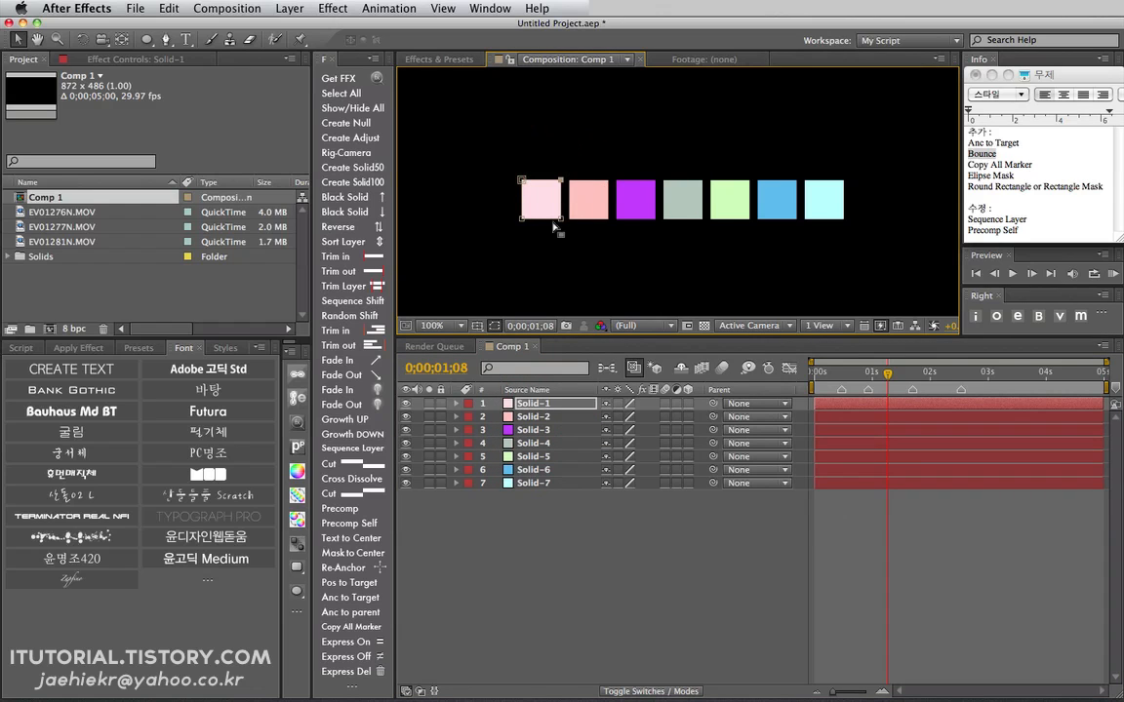
# Step: Run the Round Rectangle or Rectangle Mask script on all seven solids with a corner radius of 80
pyautogui.press('super+a')
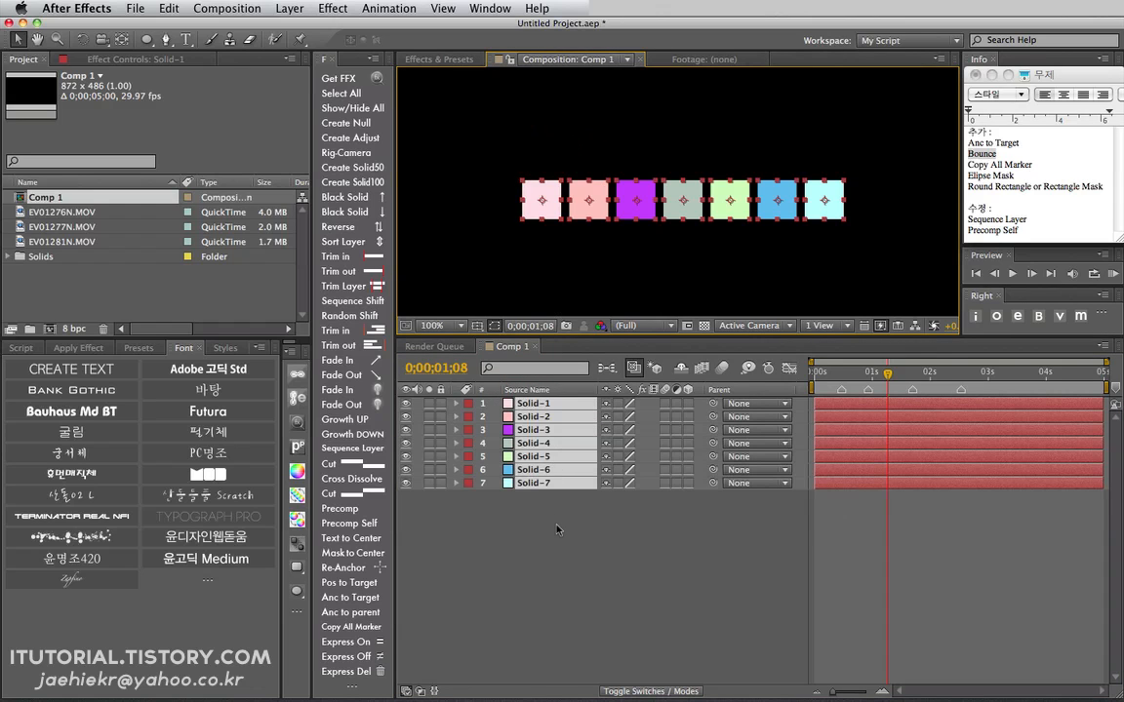
pyautogui.click(298, 570)
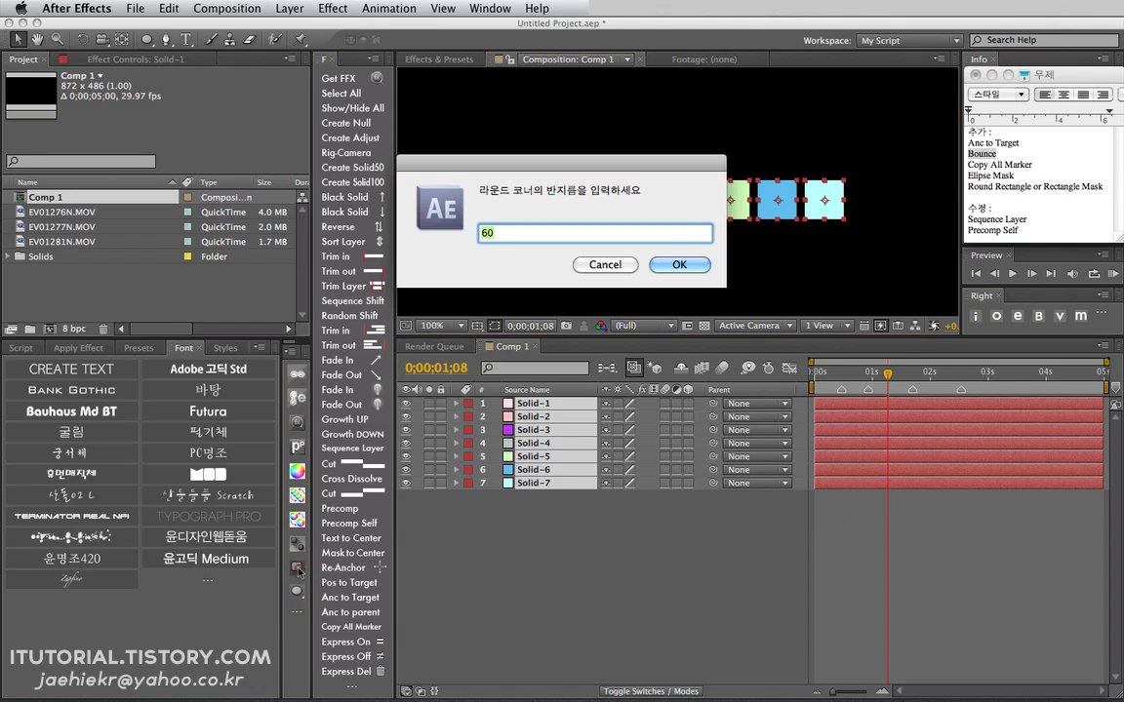
pyautogui.click(575, 237)
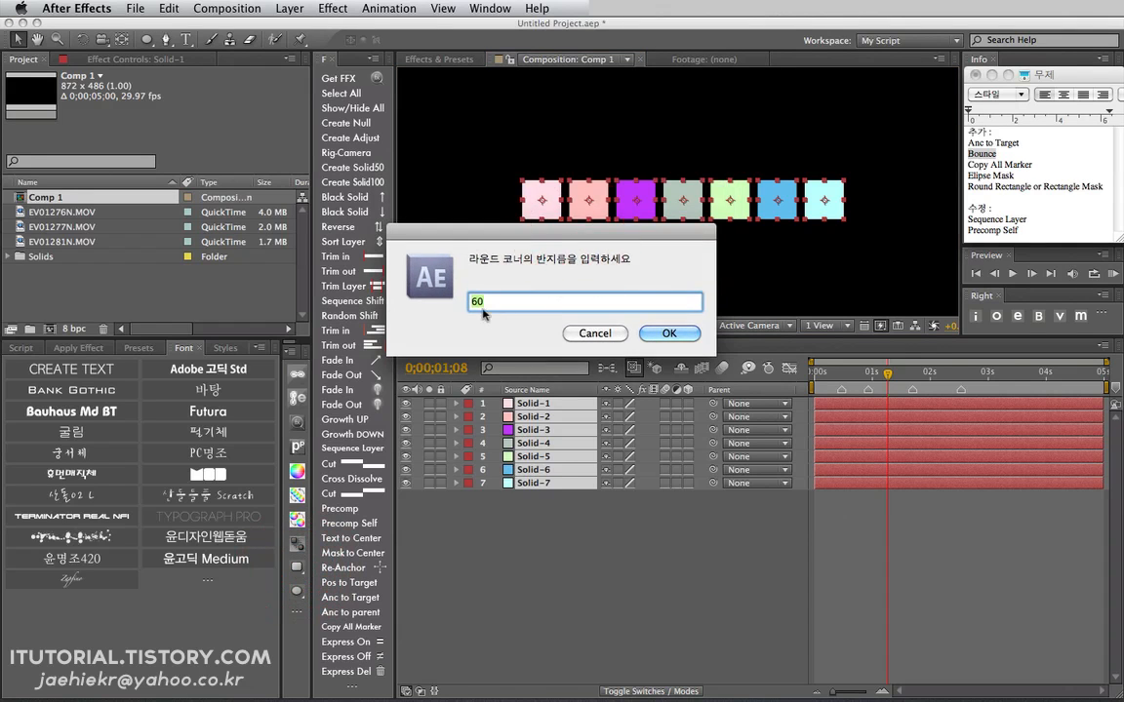
pyautogui.moveTo(488, 301); pyautogui.dragTo(441, 303)
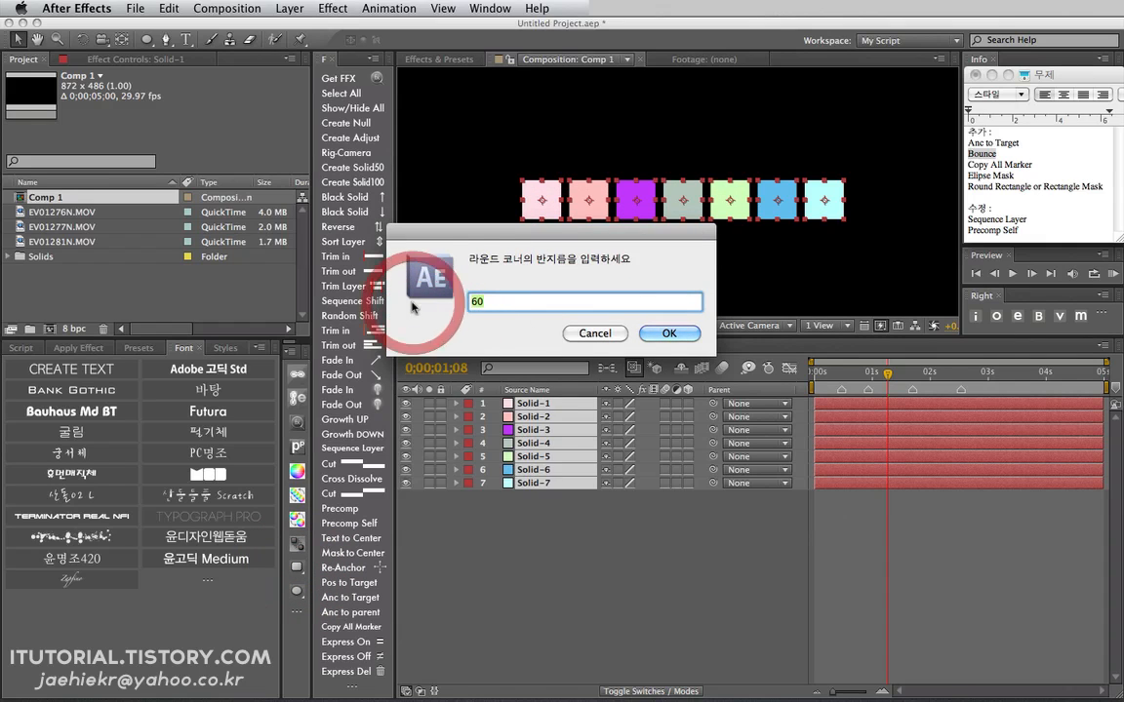
pyautogui.write('80')
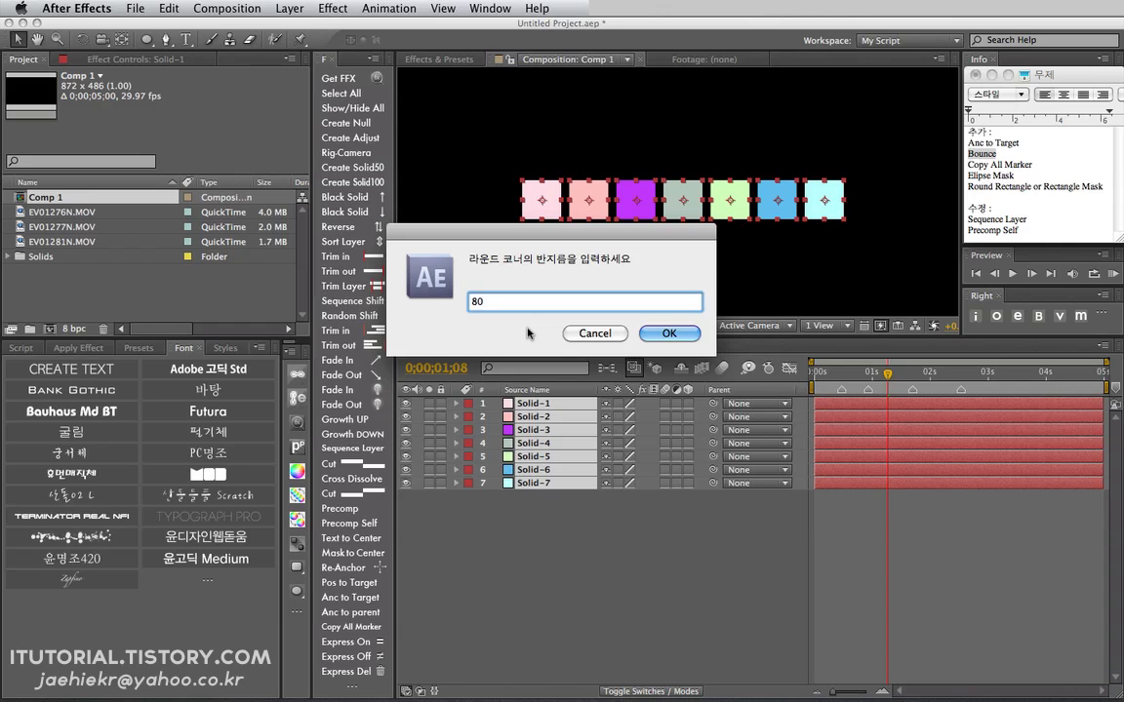
pyautogui.click(669, 332)
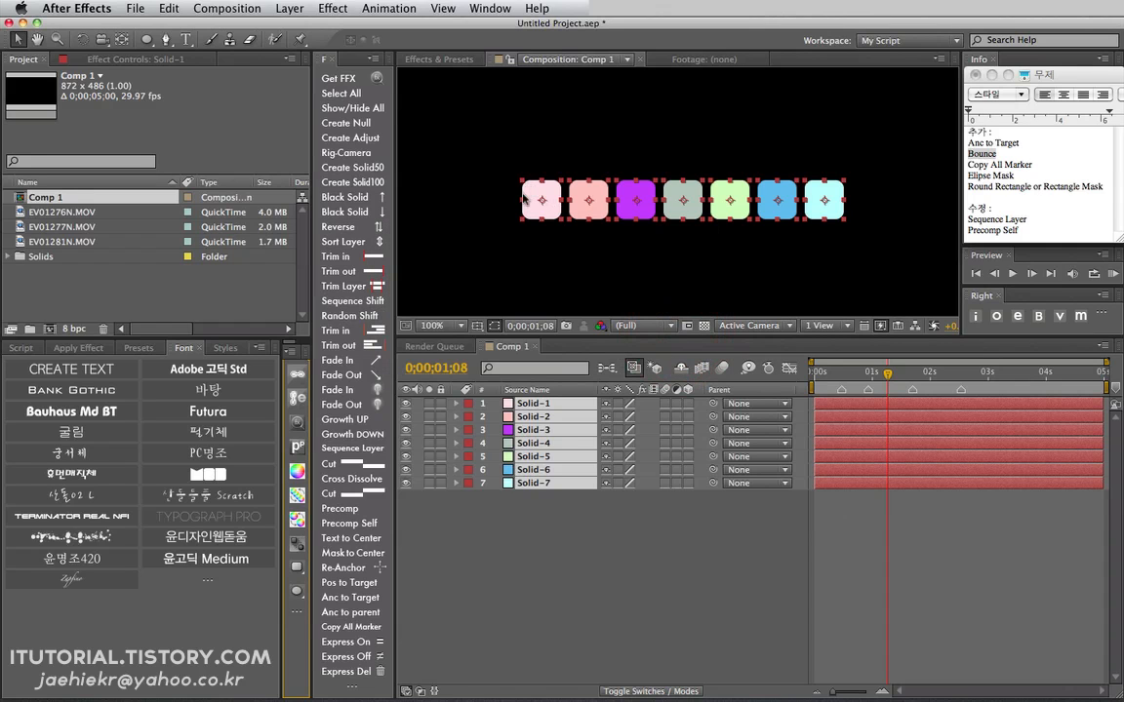
# Step: Test-move a vertex at the upper-right corner of Solid-1's rounded mask, and undo both that move and the masks on all seven solids
pyautogui.click(501, 470)
pyautogui.click(535, 404)
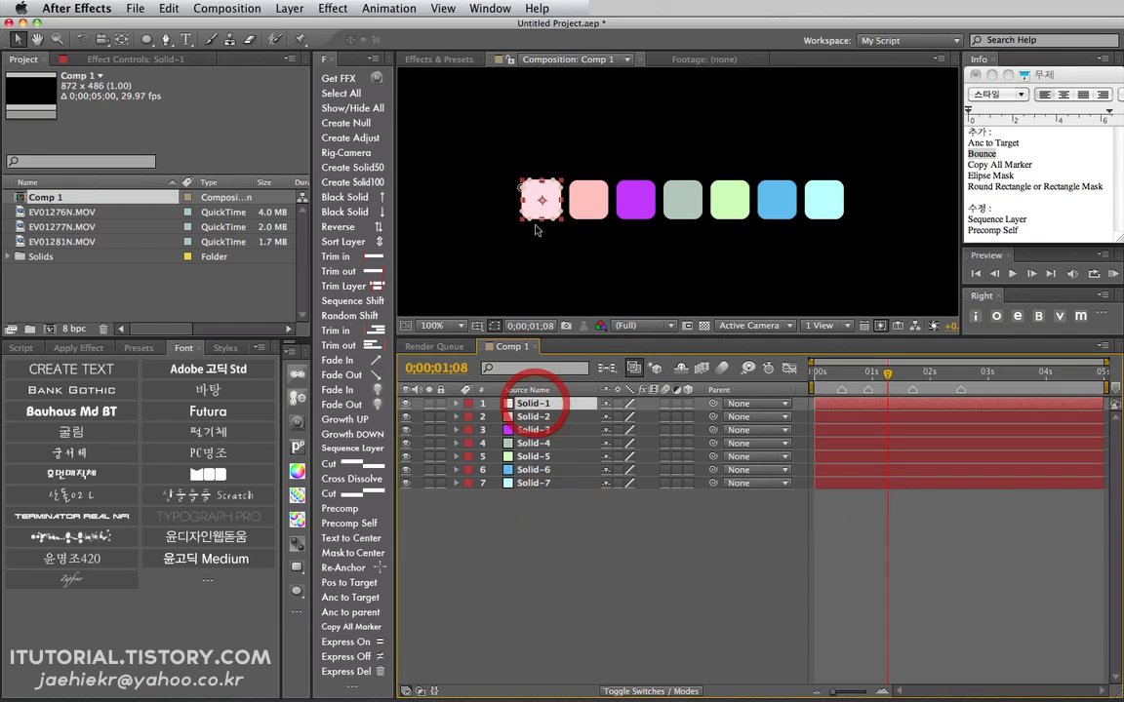
pyautogui.moveTo(562, 188); pyautogui.dragTo(554, 153)
pyautogui.press('super+z')
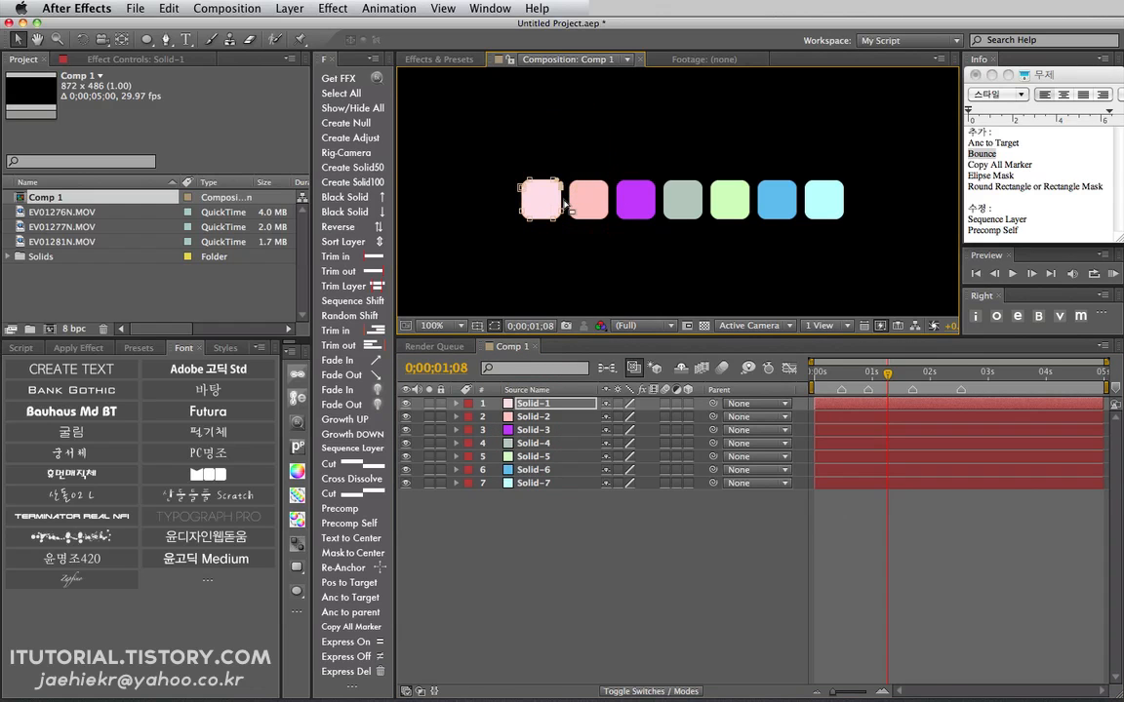
pyautogui.press('super+z')
# Step: Delete all seven solids, Solid-1 through Solid-7, from Comp 1
pyautogui.press('super+a')
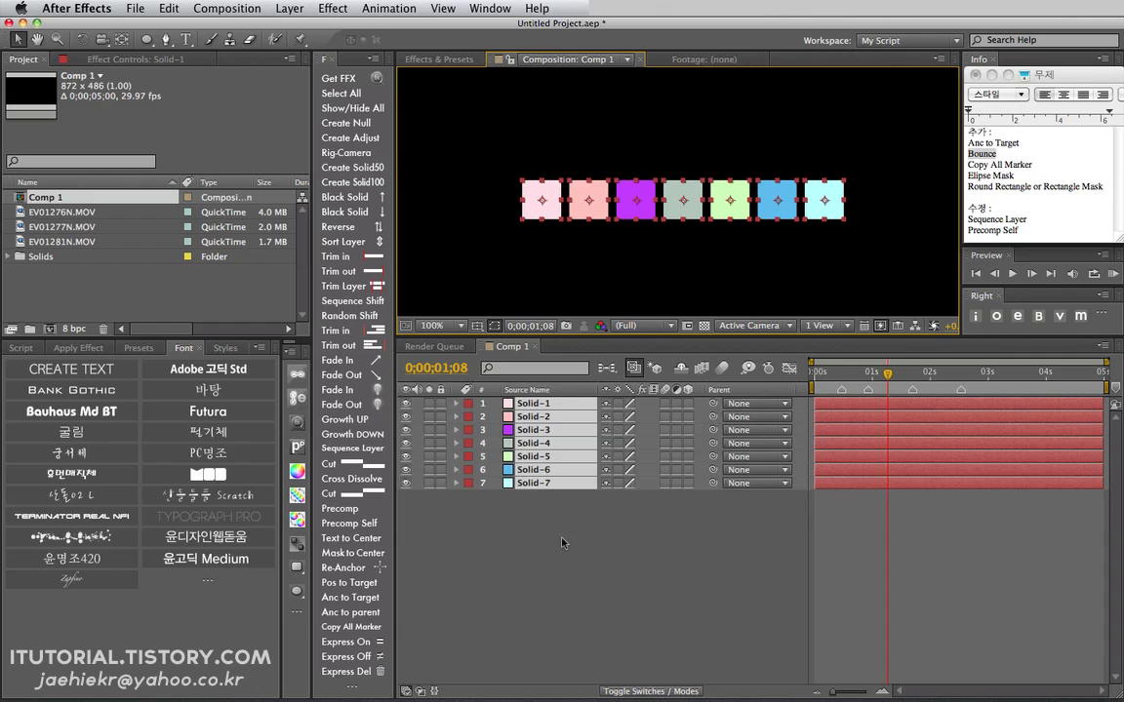
pyautogui.click(552, 516)
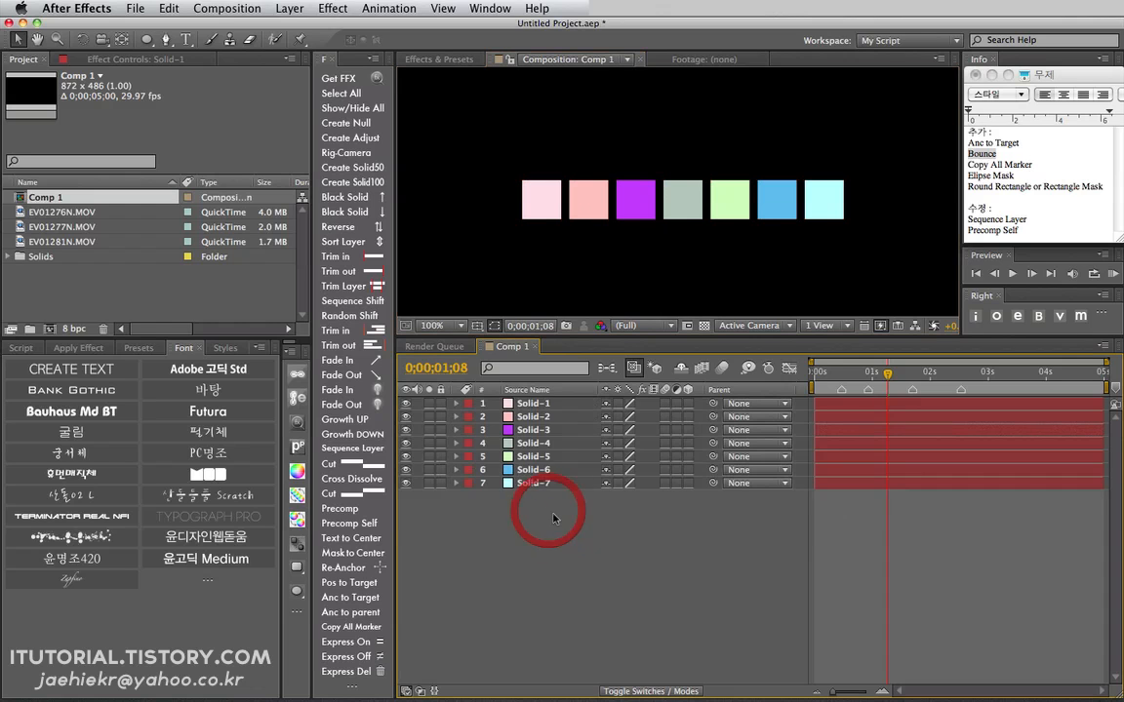
pyautogui.press('super+a')
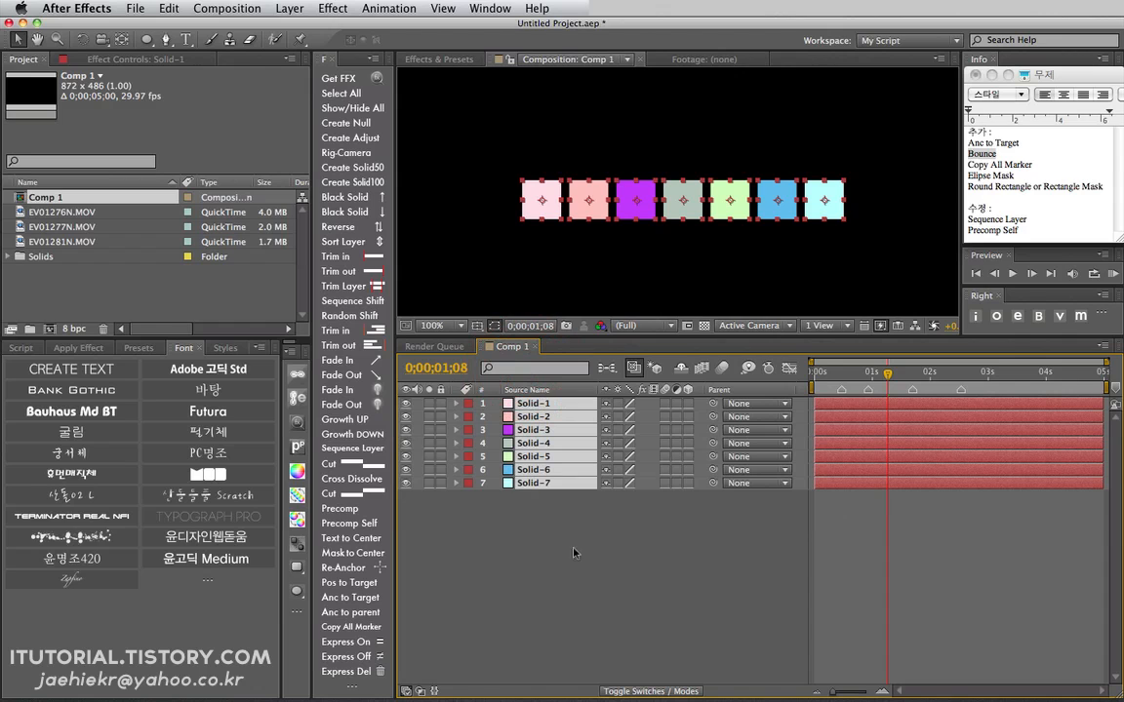
pyautogui.click(538, 521)
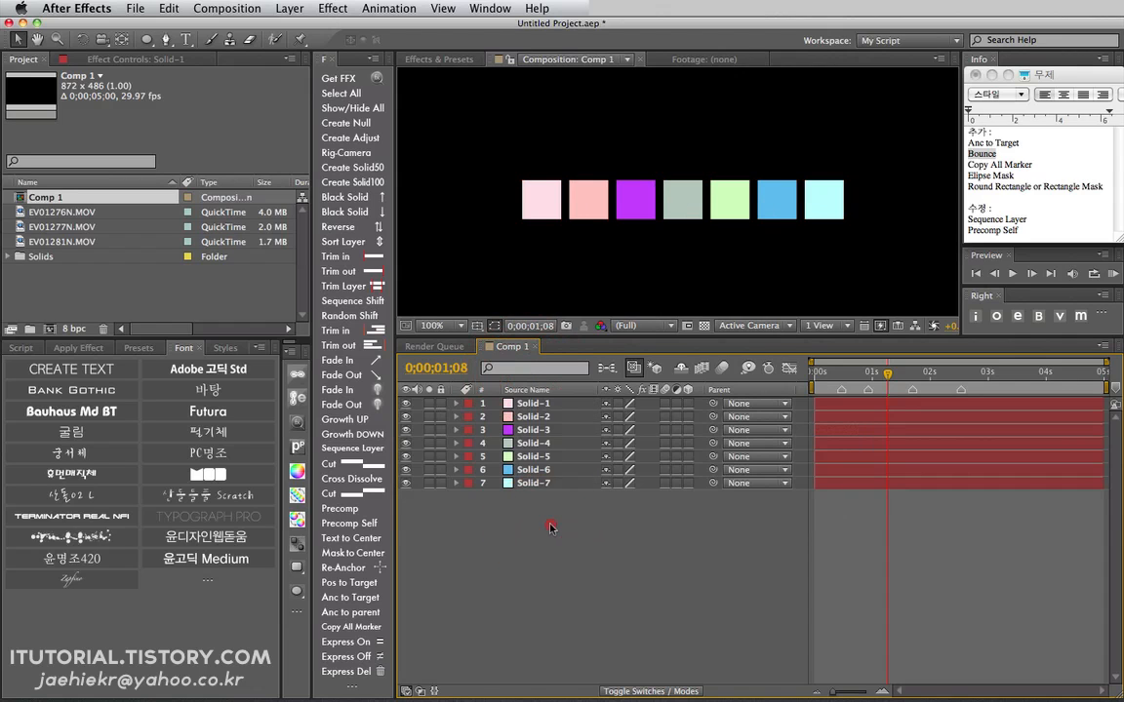
pyautogui.press('super+a')
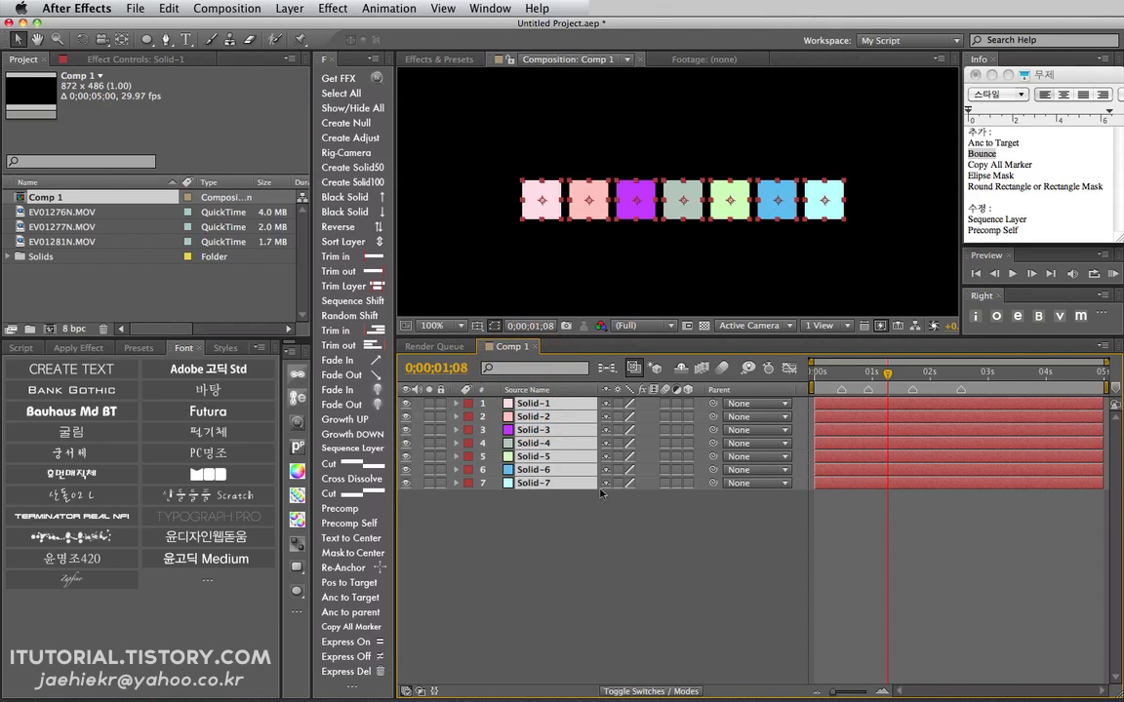
pyautogui.press('Delete')
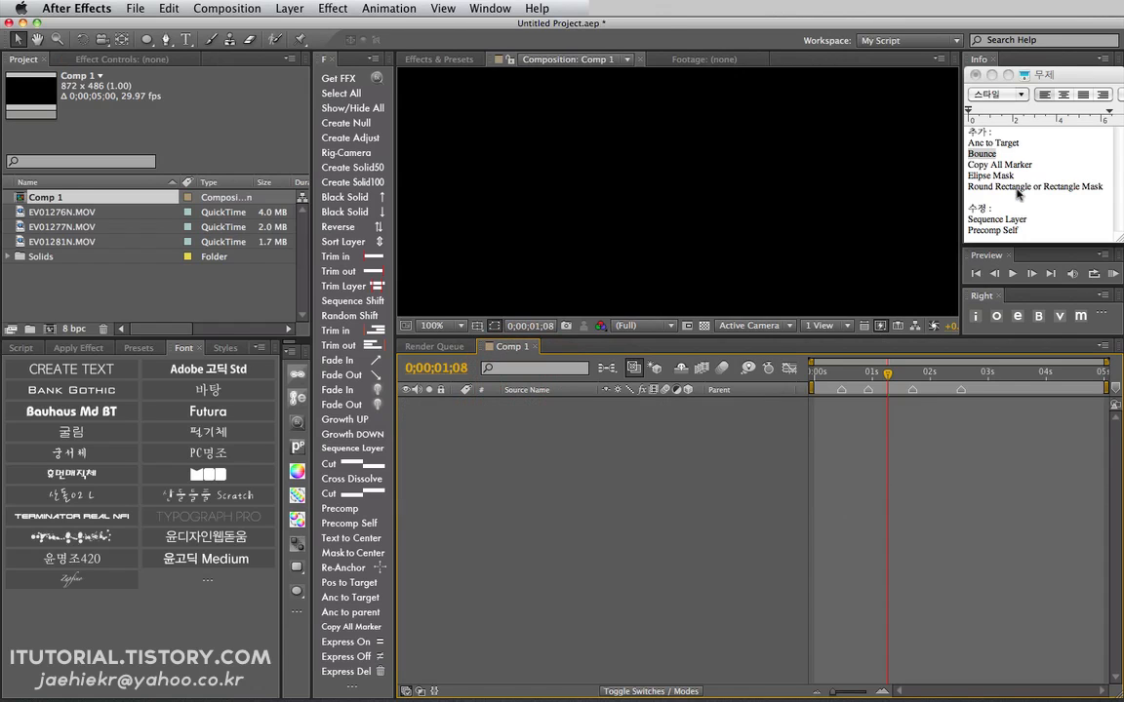
# Step: Delete all composition markers from the Comp 1 timeline
pyautogui.click(974, 217)
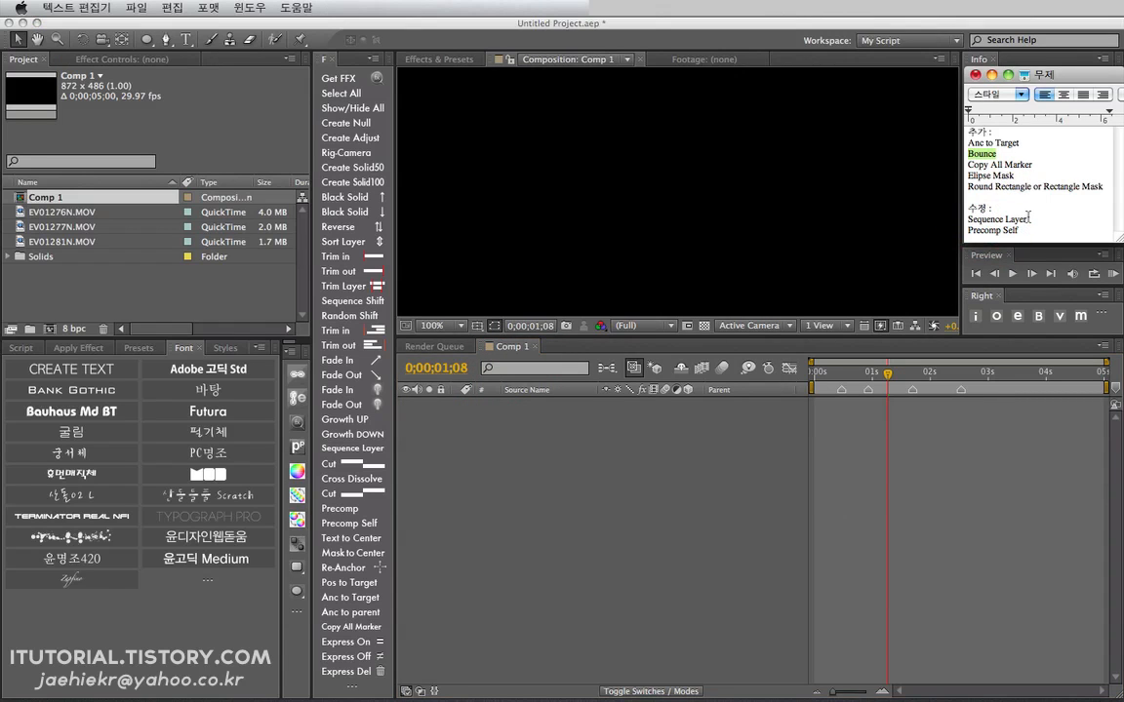
pyautogui.click(514, 426)
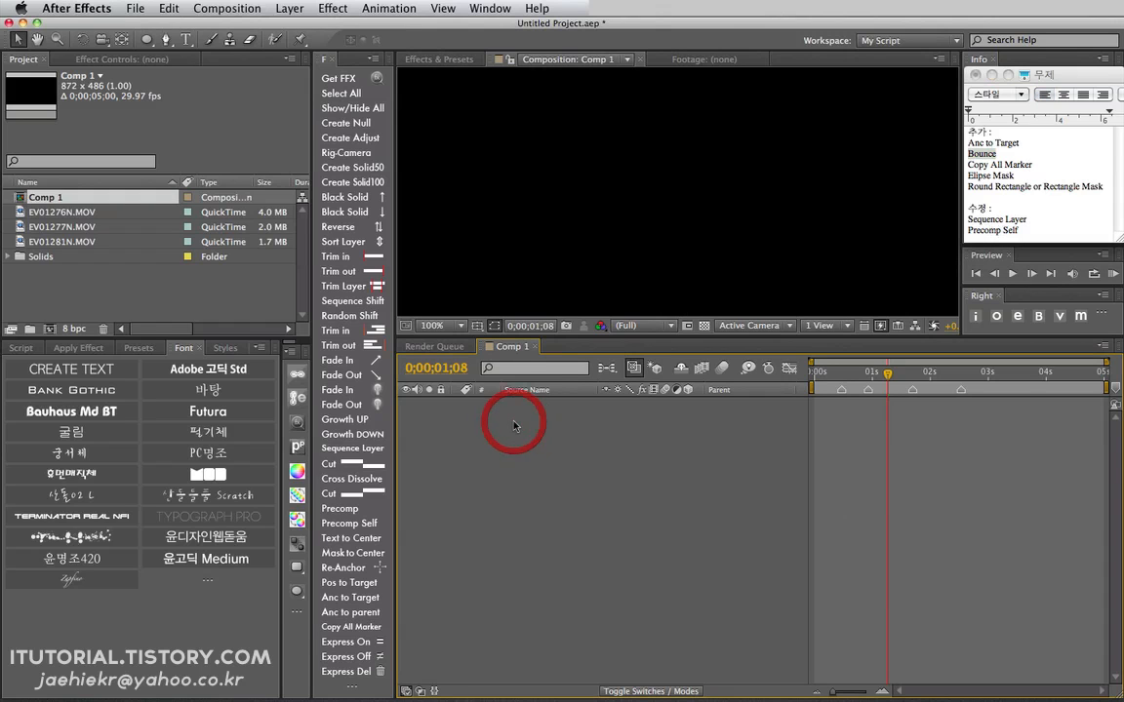
pyautogui.rightClick(845, 395)
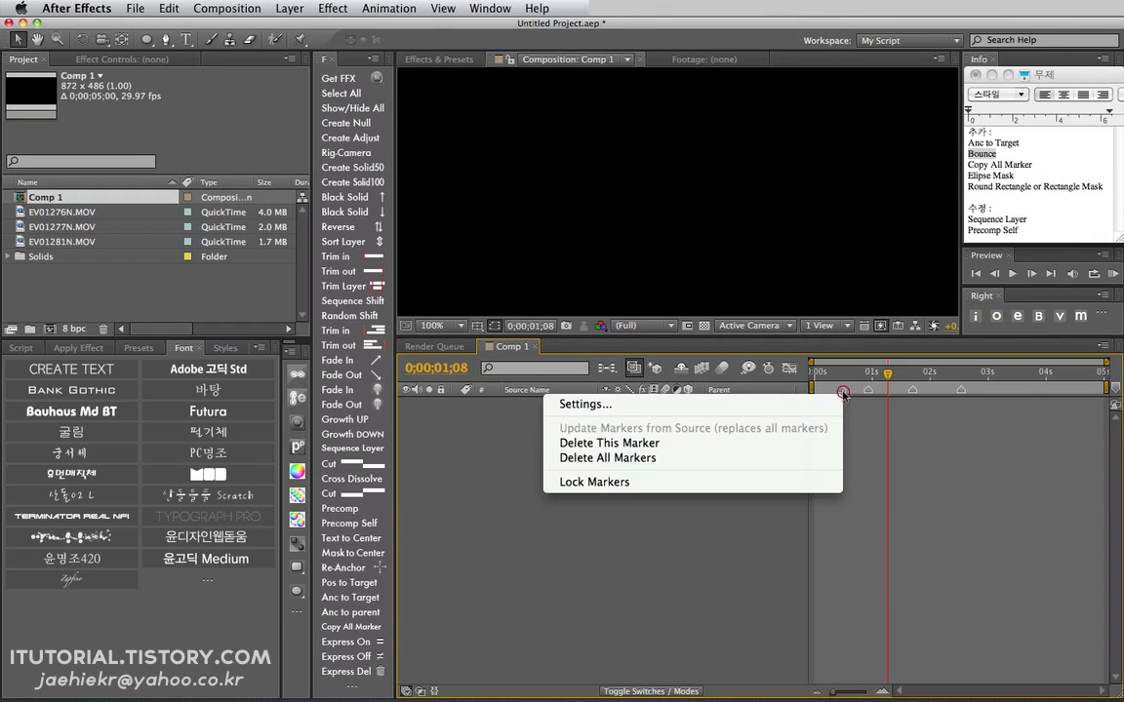
pyautogui.click(718, 458)
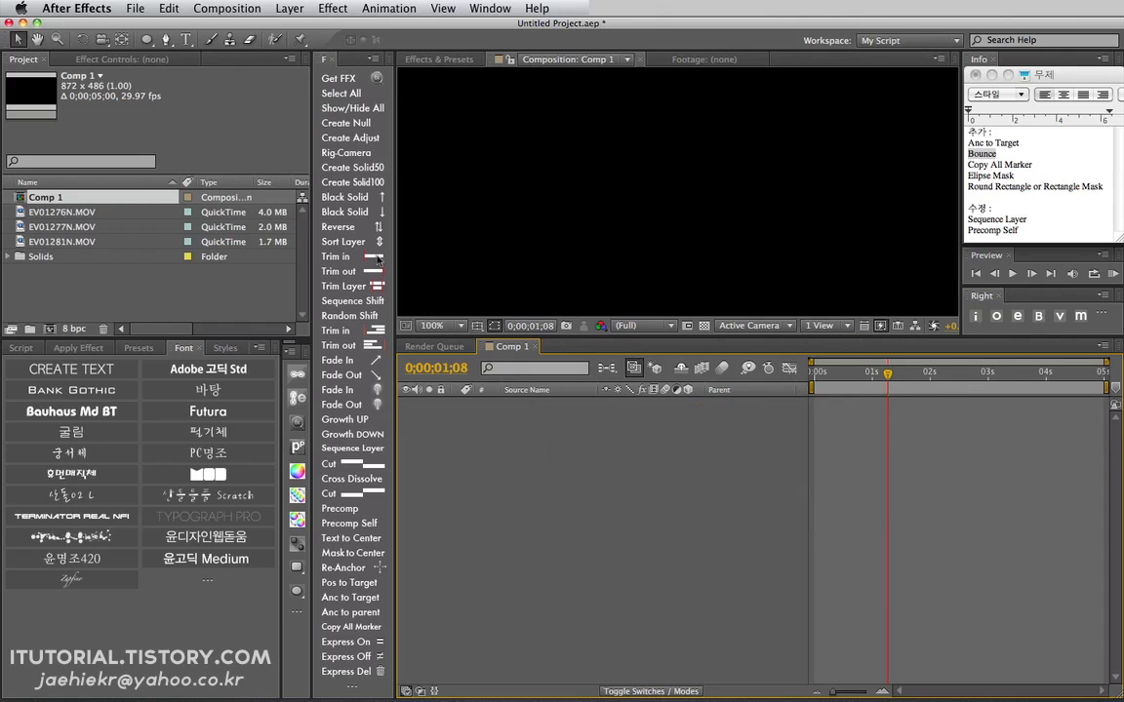
# Step: Create six solids in Comp 1 with the Create Solid100 script
pyautogui.click(369, 183)
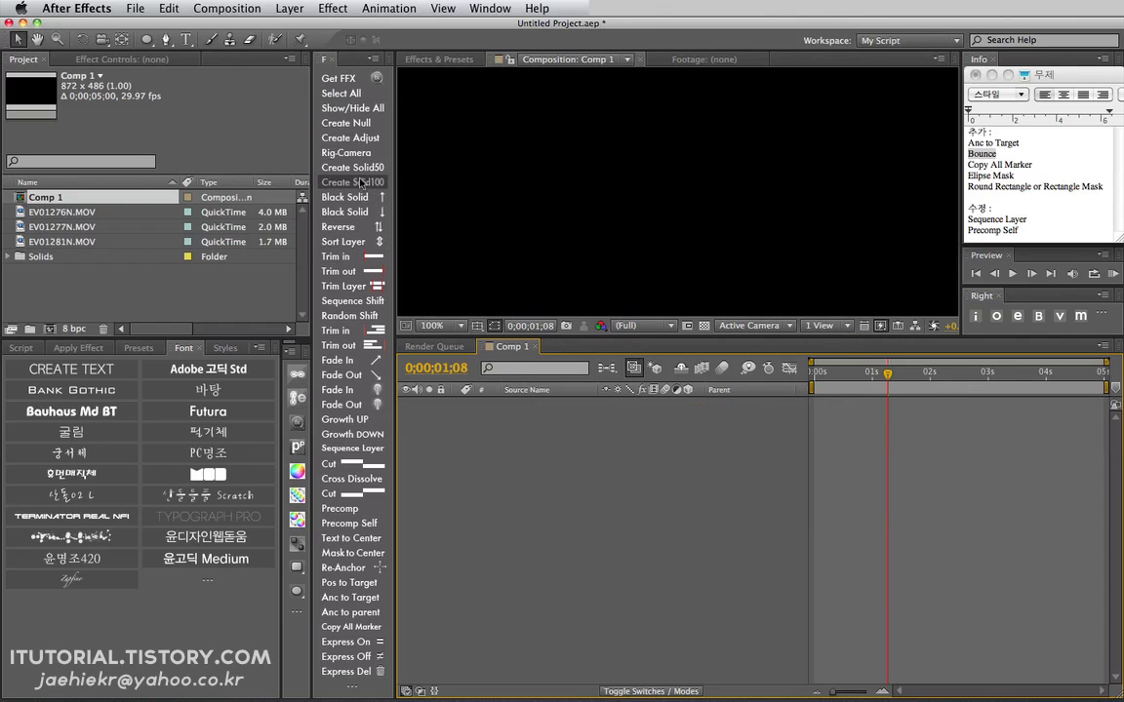
pyautogui.click(360, 181)
pyautogui.click(360, 181)
pyautogui.click(360, 180)
pyautogui.click(360, 181)
pyautogui.click(360, 181)
pyautogui.click(360, 181)
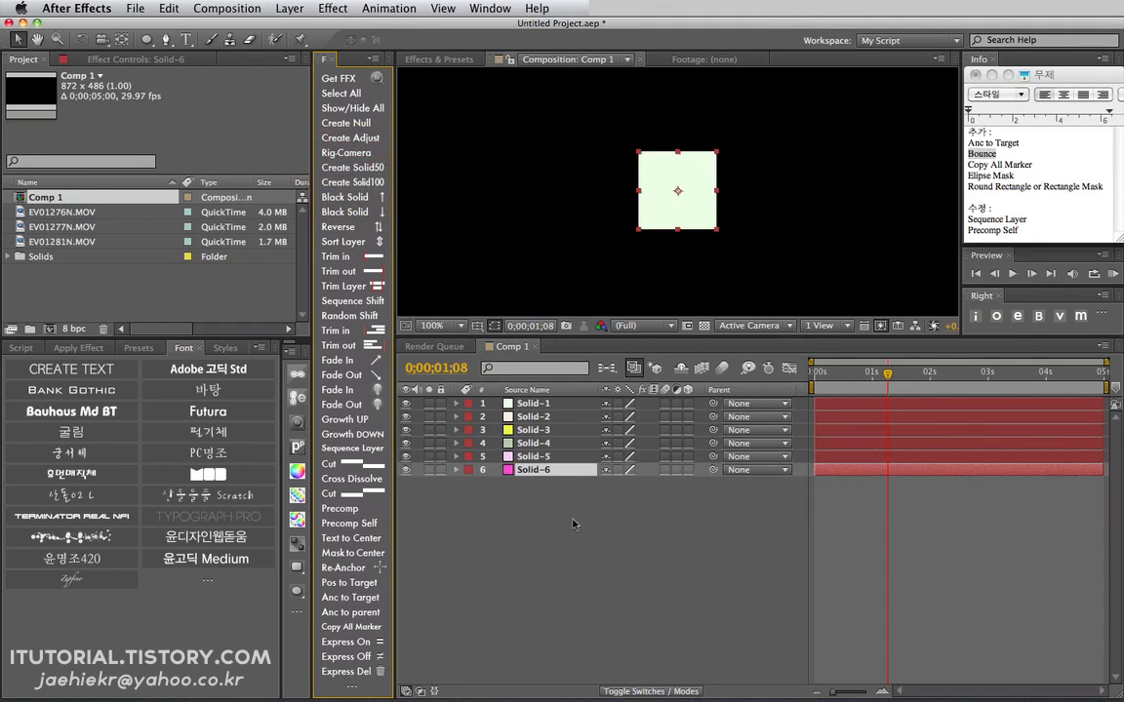
# Step: Run the Sequence Layer script on all six solids, Solid-1 through Solid-6, with a layer length of 0
pyautogui.moveTo(577, 520); pyautogui.dragTo(539, 415)
pyautogui.moveTo(555, 491); pyautogui.dragTo(472, 363)
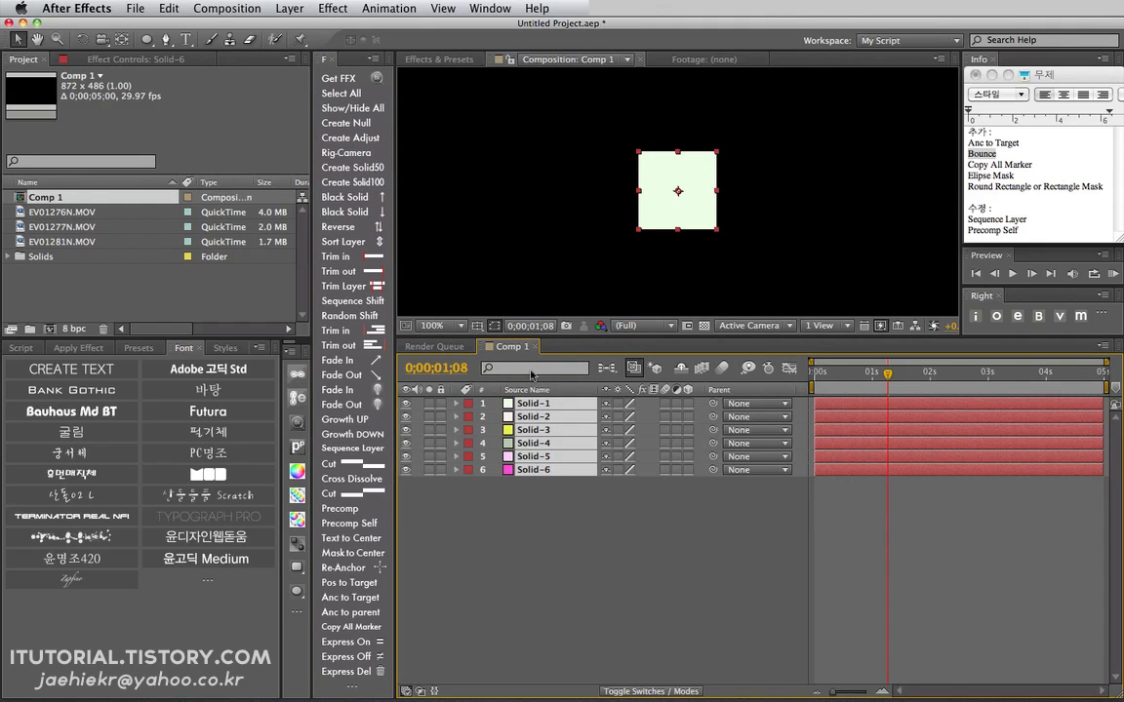
pyautogui.click(375, 450)
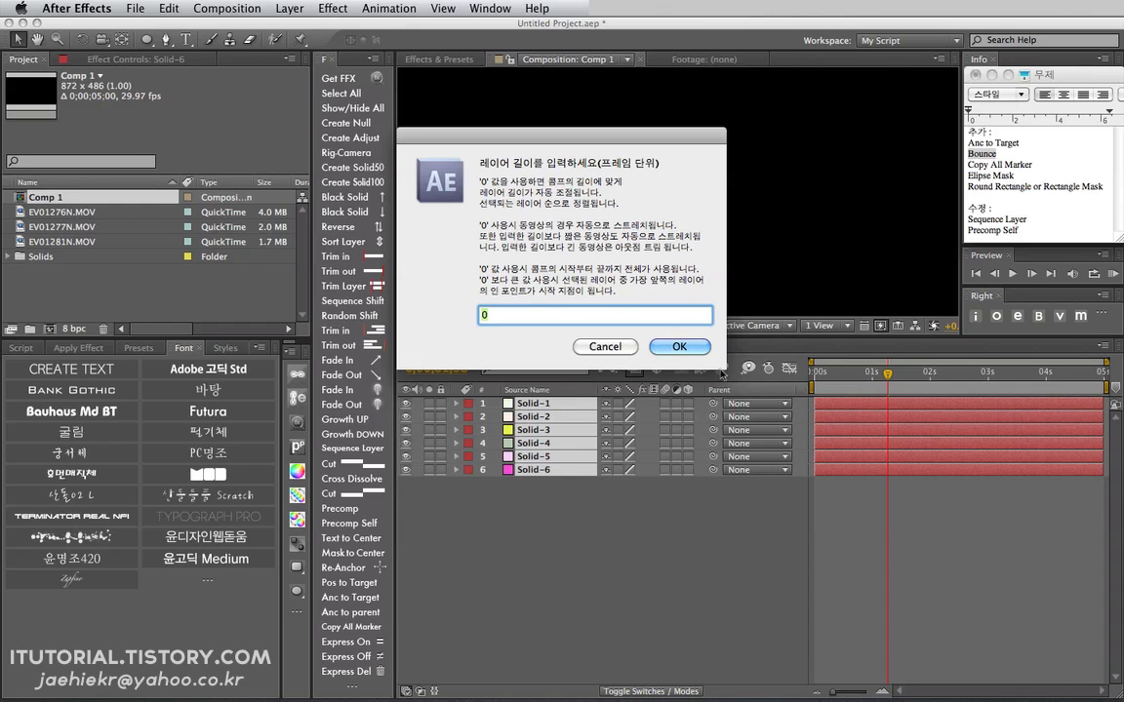
pyautogui.moveTo(599, 145); pyautogui.dragTo(602, 145)
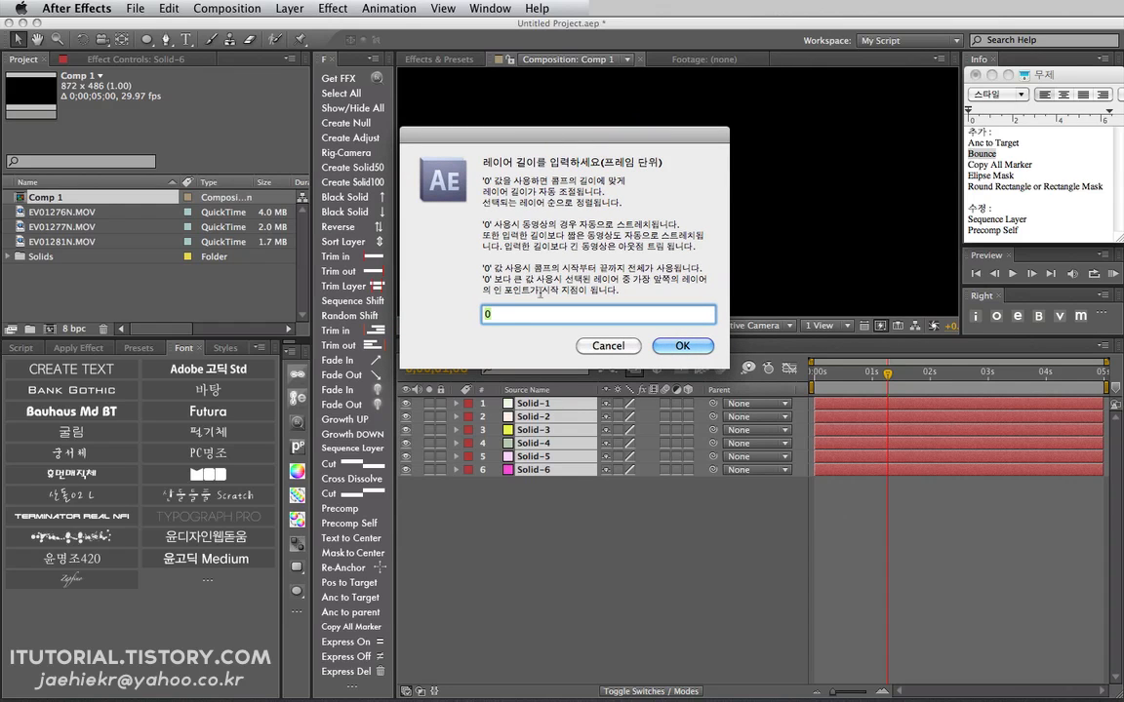
pyautogui.moveTo(502, 317); pyautogui.dragTo(423, 317)
pyautogui.click(683, 347)
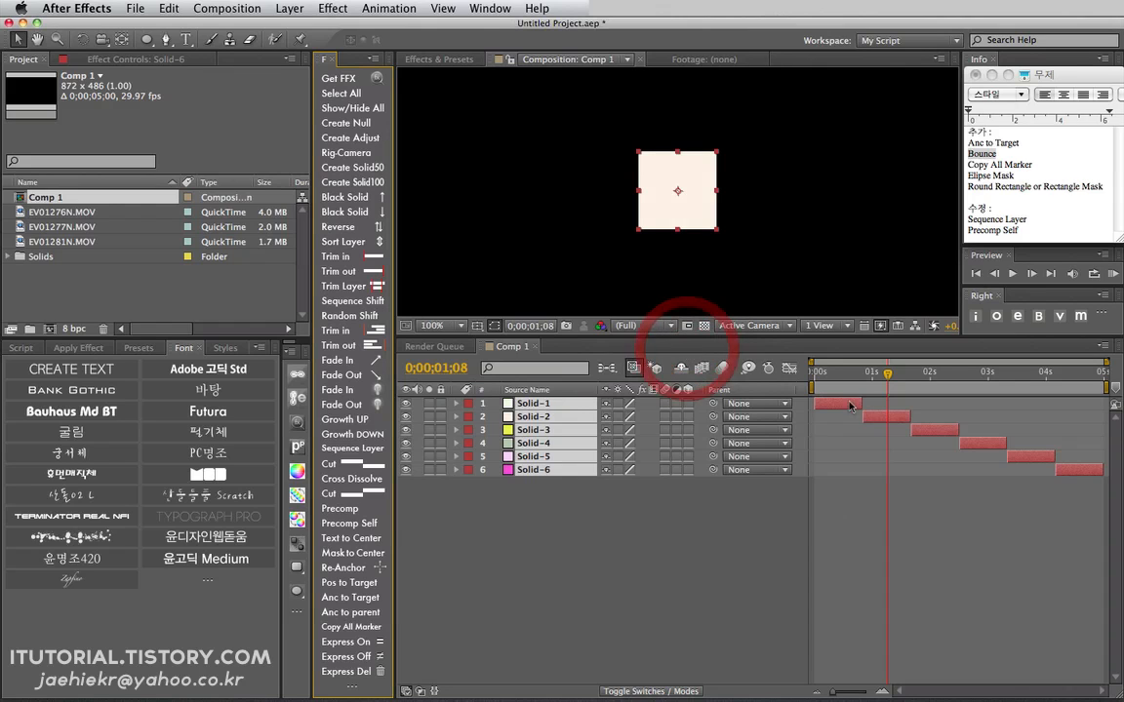
# Step: Scrub the timeline across the sequenced solids, undo the sequencing and deselect the layers
pyautogui.moveTo(835, 376); pyautogui.dragTo(1007, 390)
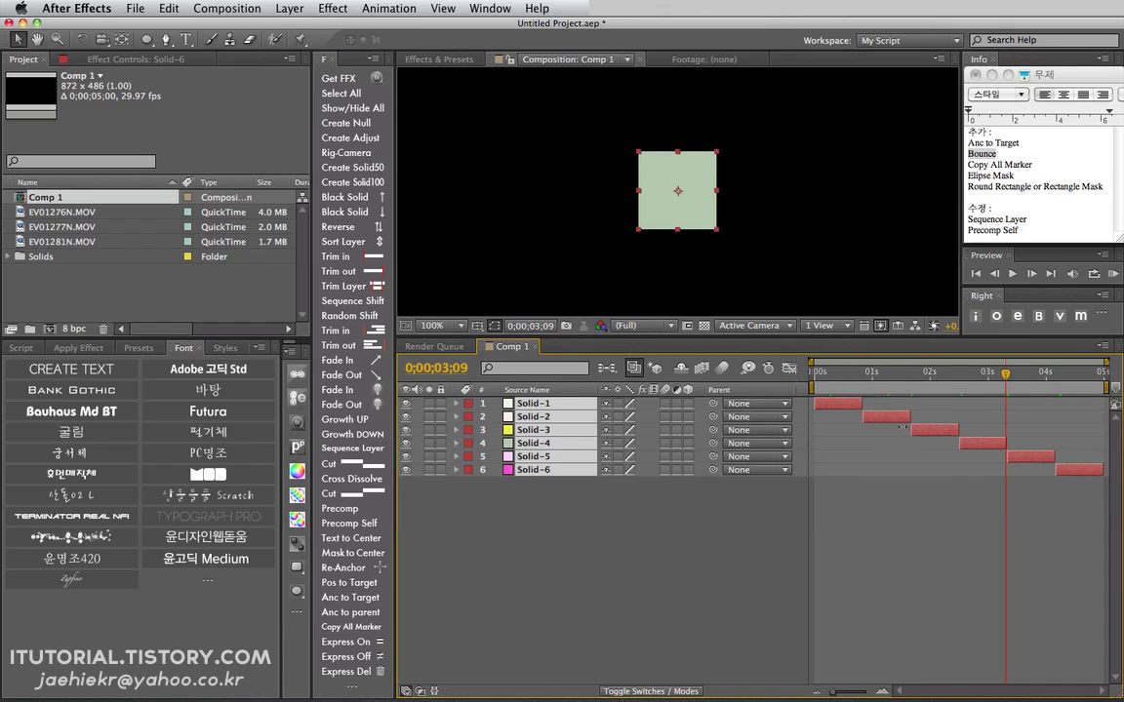
pyautogui.press('super+z')
pyautogui.click(496, 480)
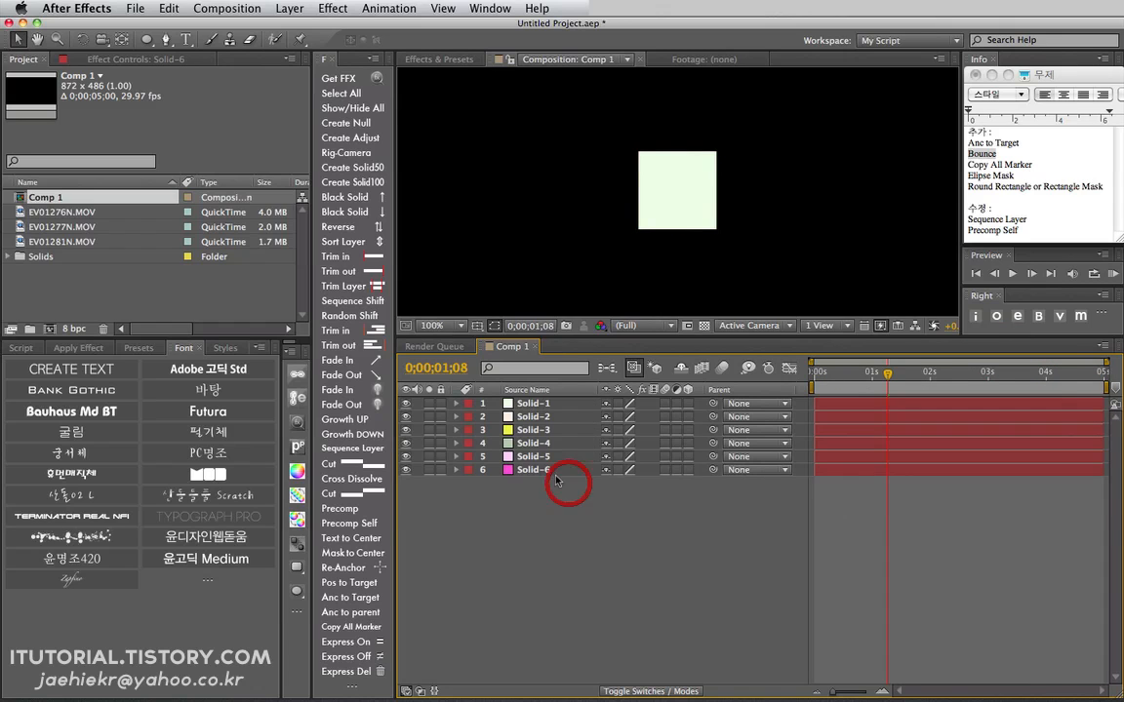
# Step: Run Sequence Layer with length 0 on the solids selected in reverse order from Solid-6 up to Solid-1, and undo that sequencing
pyautogui.click(539, 403)
pyautogui.keyDown('shift'); pyautogui.click(536, 470); pyautogui.keyUp('shift')
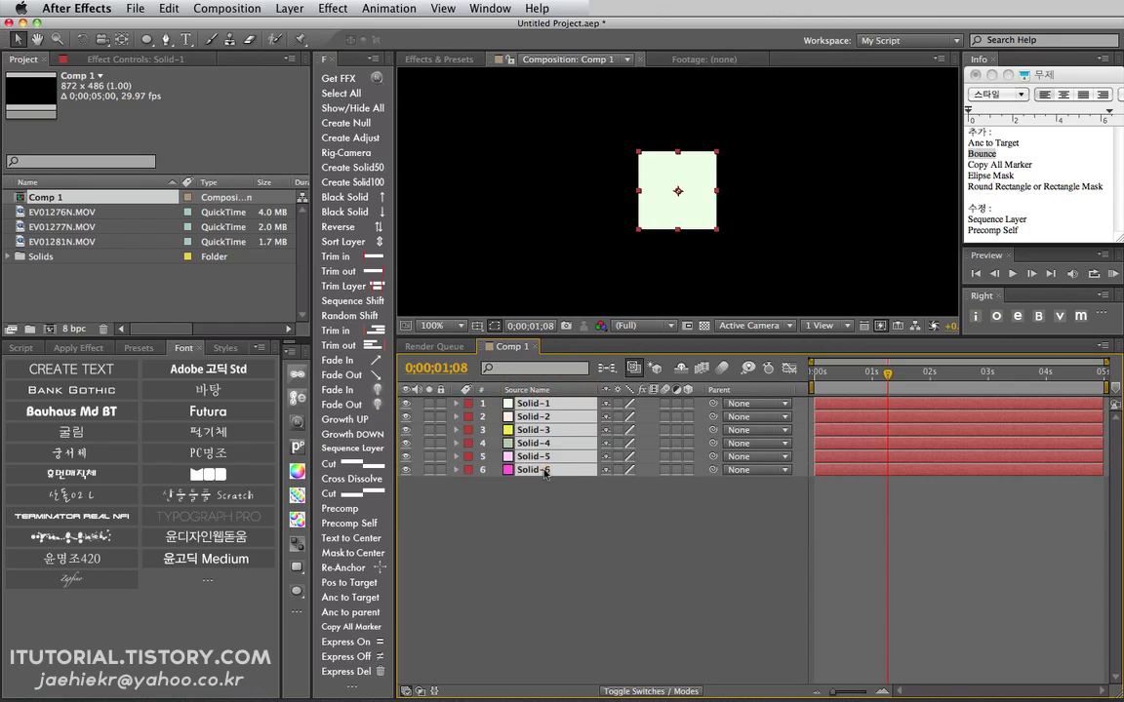
pyautogui.click(549, 496)
pyautogui.click(546, 472)
pyautogui.keyDown('shift'); pyautogui.click(539, 403); pyautogui.keyUp('shift')
pyautogui.click(370, 457)
pyautogui.click(671, 348)
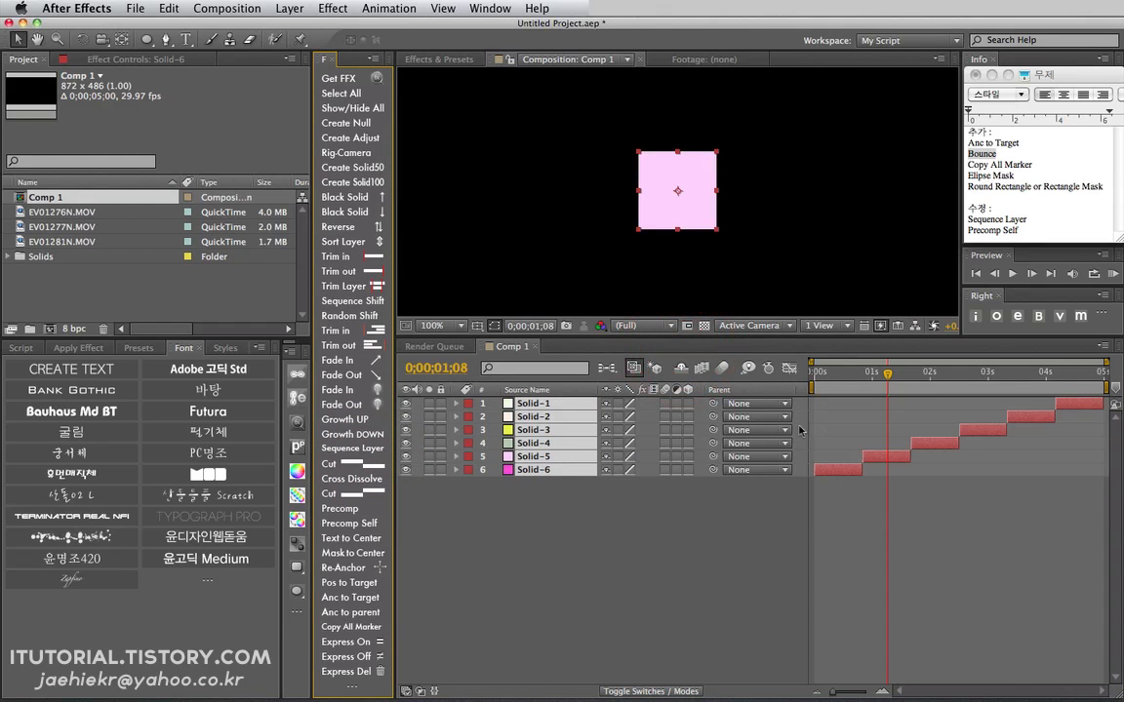
pyautogui.press('super+z')
pyautogui.click(582, 520)
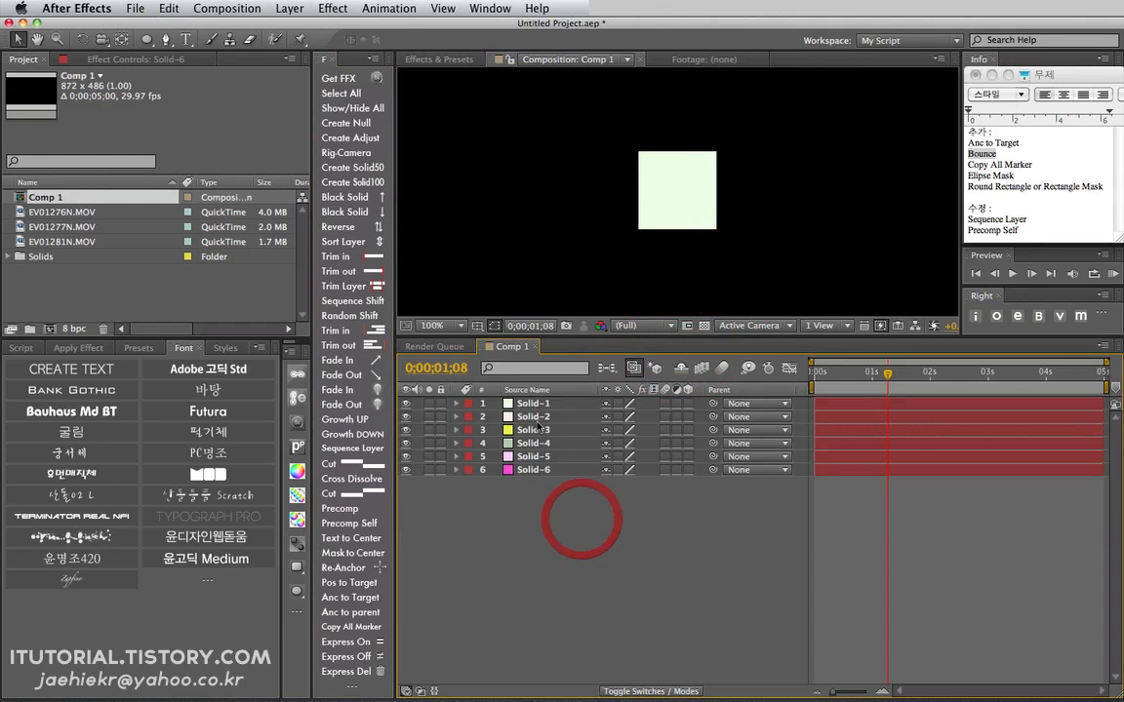
# Step: Run Sequence Layer on the solids selected in order from Solid-1 to Solid-6 with a layer length of 30 frames
pyautogui.click(534, 402)
pyautogui.keyDown('shift'); pyautogui.click(536, 471); pyautogui.keyUp('shift')
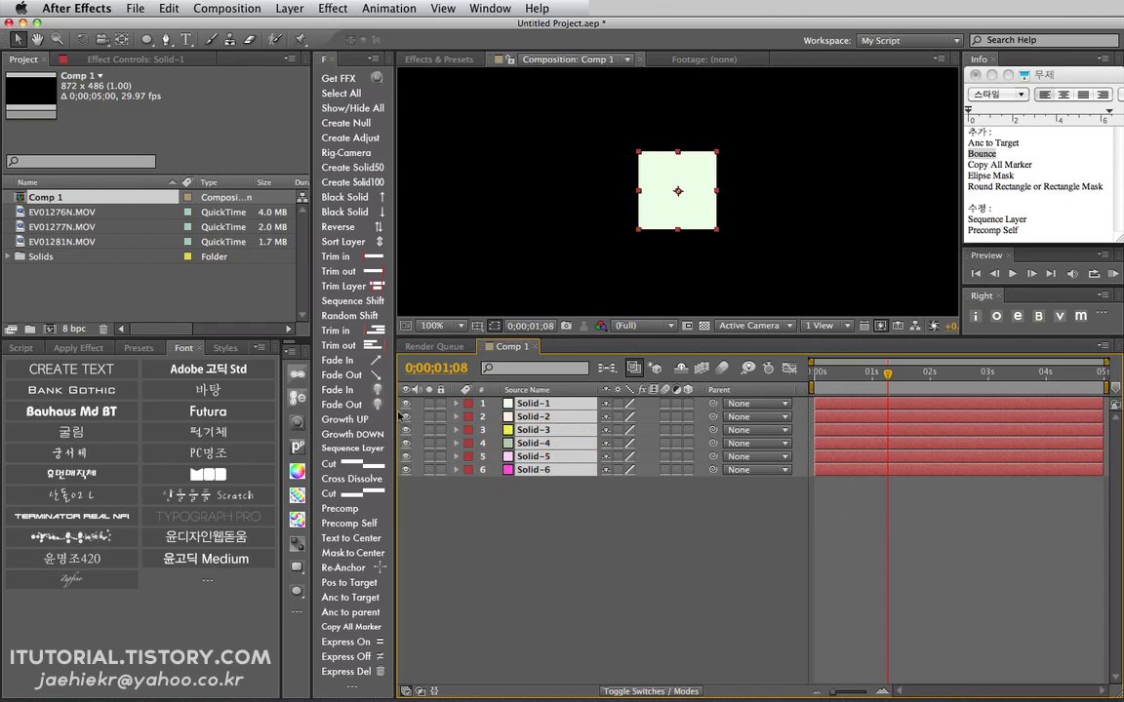
pyautogui.click(363, 451)
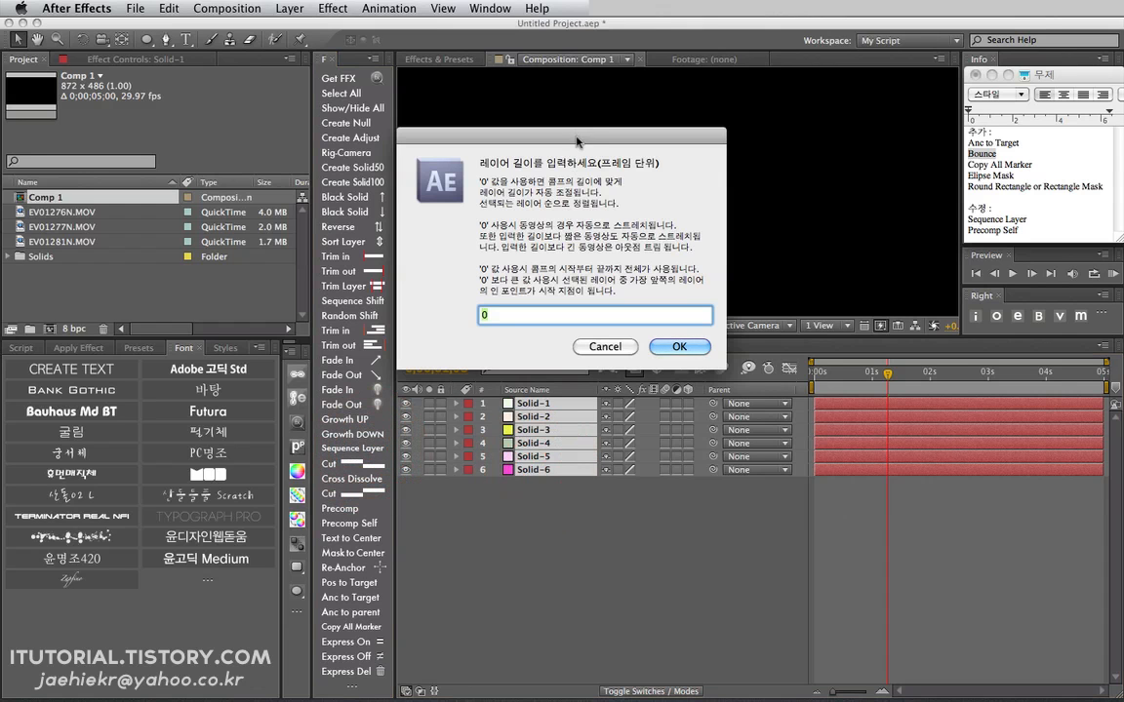
pyautogui.moveTo(522, 135); pyautogui.dragTo(525, 111)
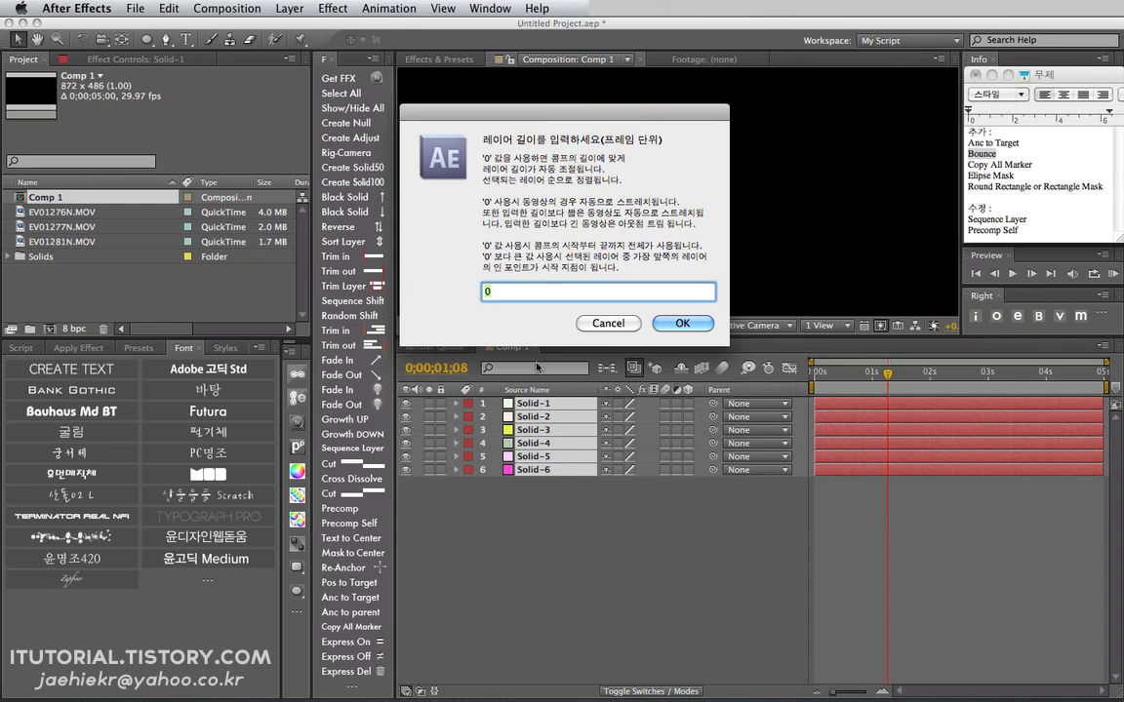
pyautogui.write('30')
pyautogui.click(687, 323)
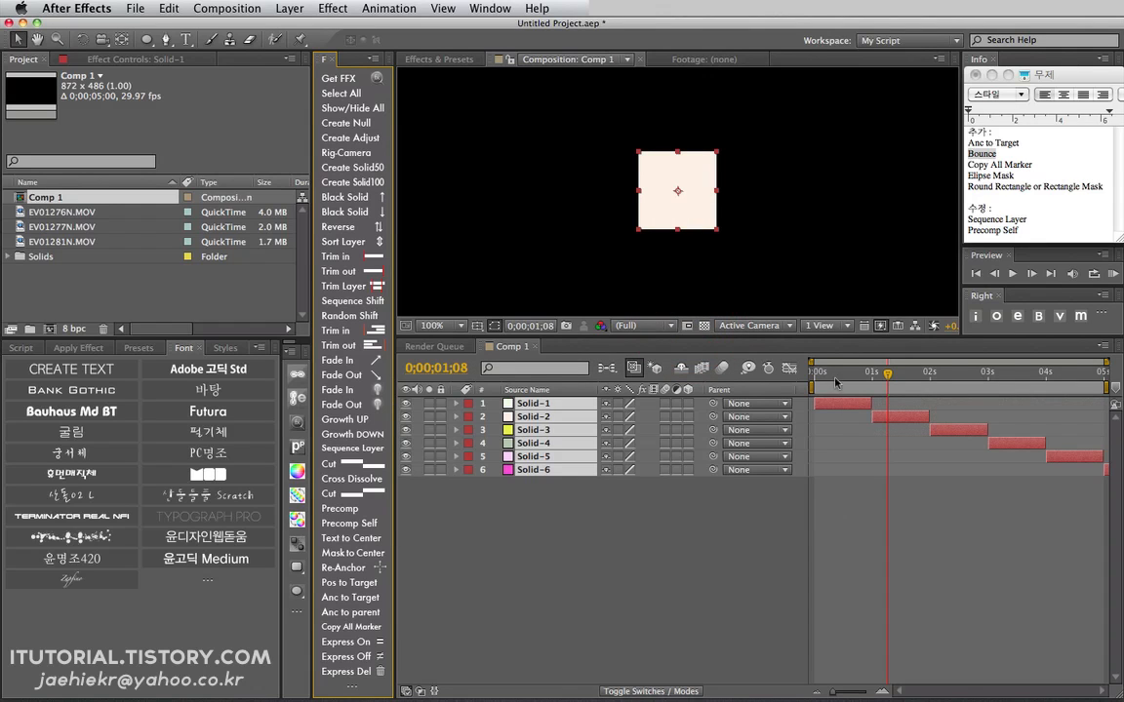
# Step: Scrub through the 30-frame layer sequence and undo the sequencing of the six solids
pyautogui.moveTo(819, 374); pyautogui.dragTo(985, 369)
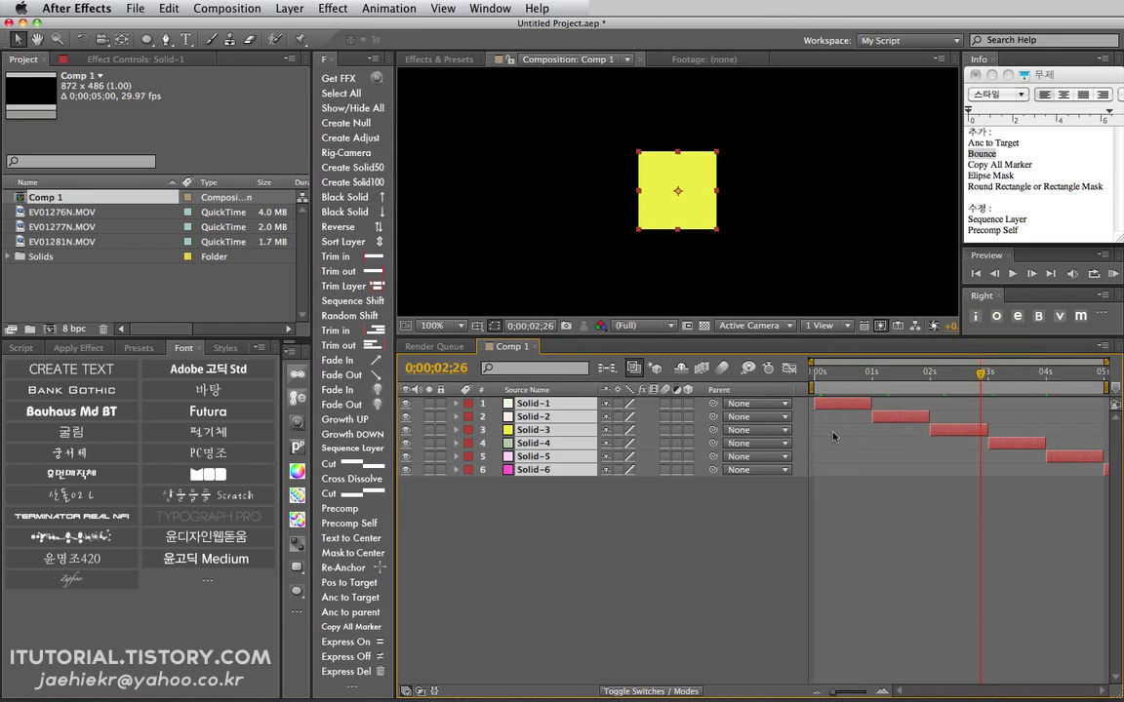
pyautogui.press('super+z')
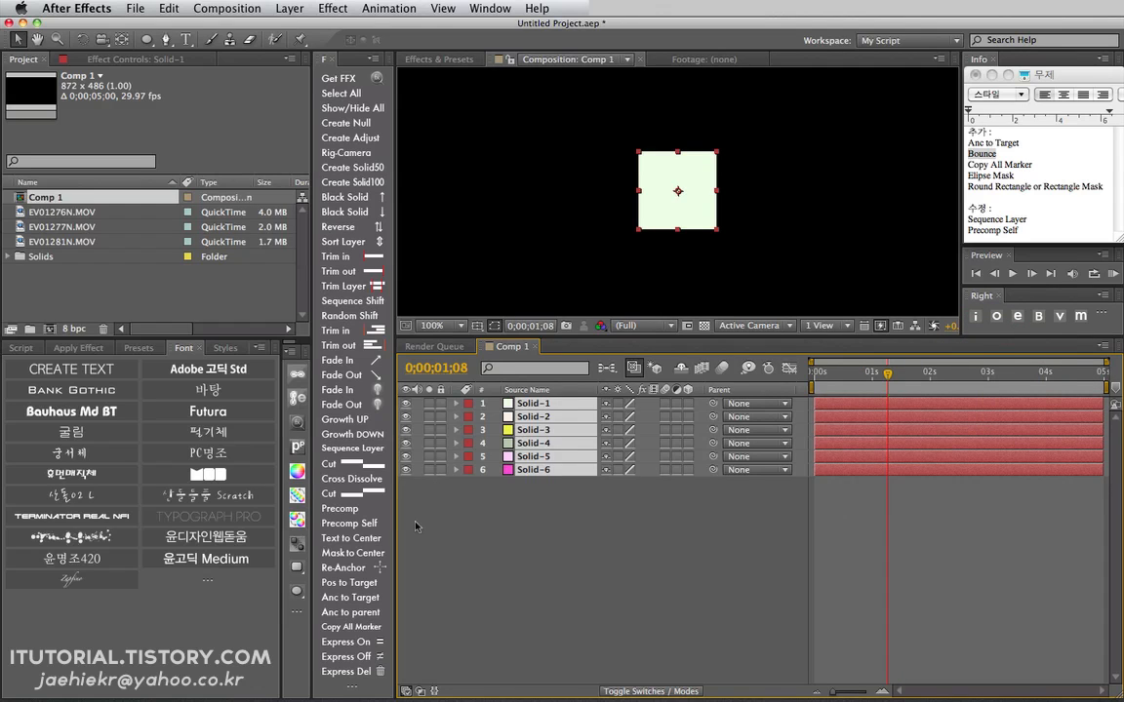
# Step: Run Sequence Layer with a layer length of 10 frames on the six aligned solids, and undo the sequencing
pyautogui.click(347, 447)
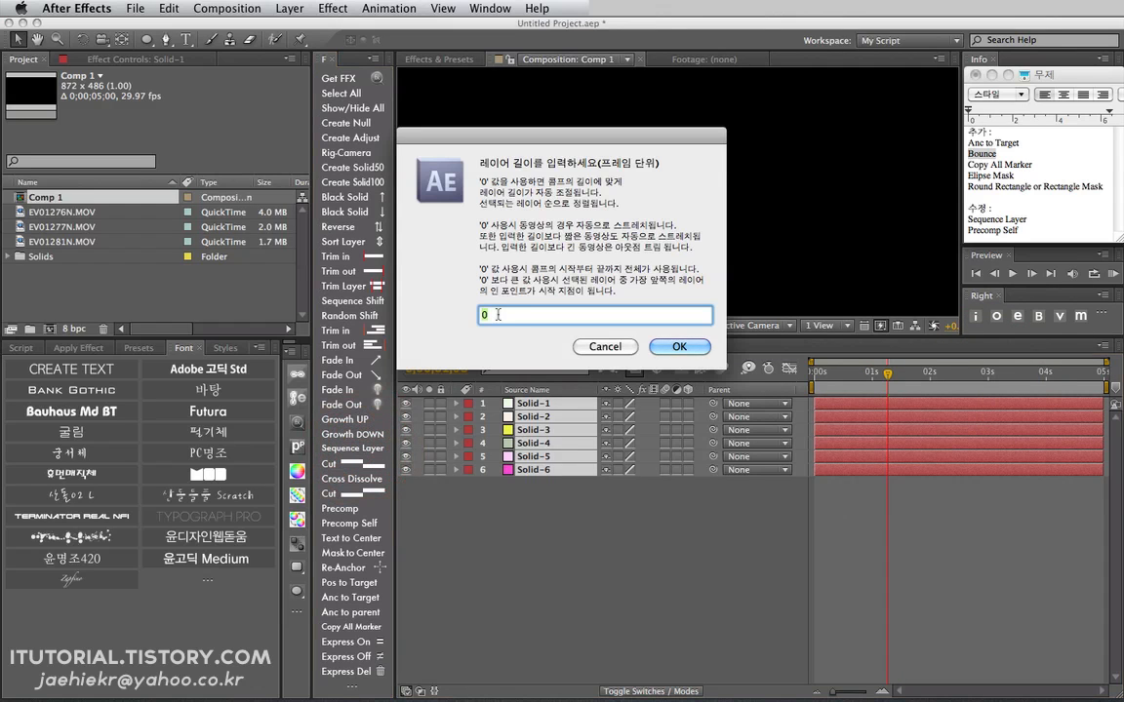
pyautogui.write('10')
pyautogui.click(663, 346)
pyautogui.moveTo(815, 378)
pyautogui.mouseDown()
pyautogui.moveTo(922, 383)
pyautogui.moveTo(812, 380)
pyautogui.mouseUp()
pyautogui.press('super+z')
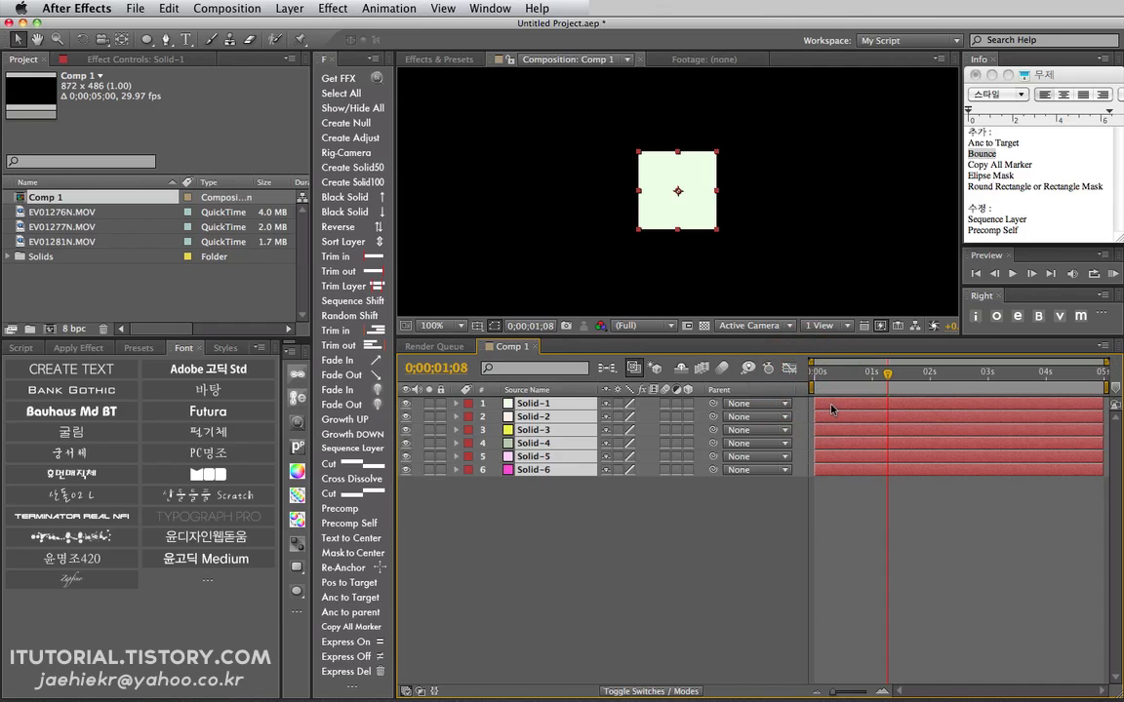
# Step: Move all six solids later in the timeline and stagger their individual start times, with Solid-3 starting earliest
pyautogui.moveTo(831, 408); pyautogui.dragTo(867, 409)
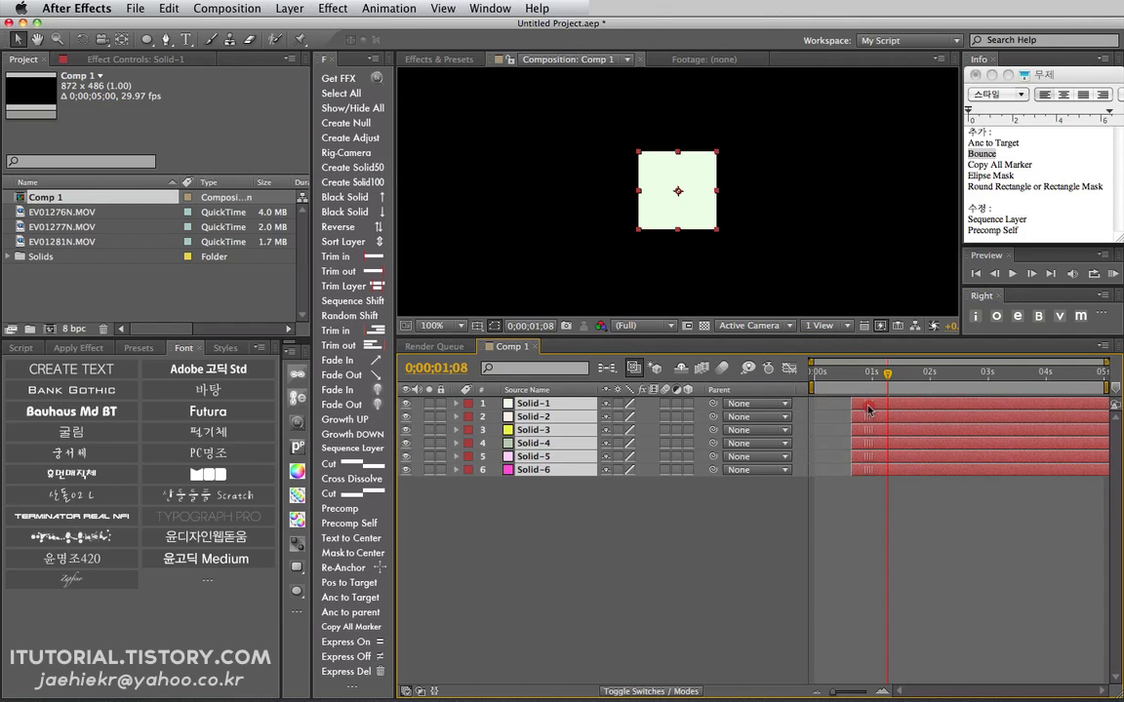
pyautogui.click(858, 518)
pyautogui.click(883, 425)
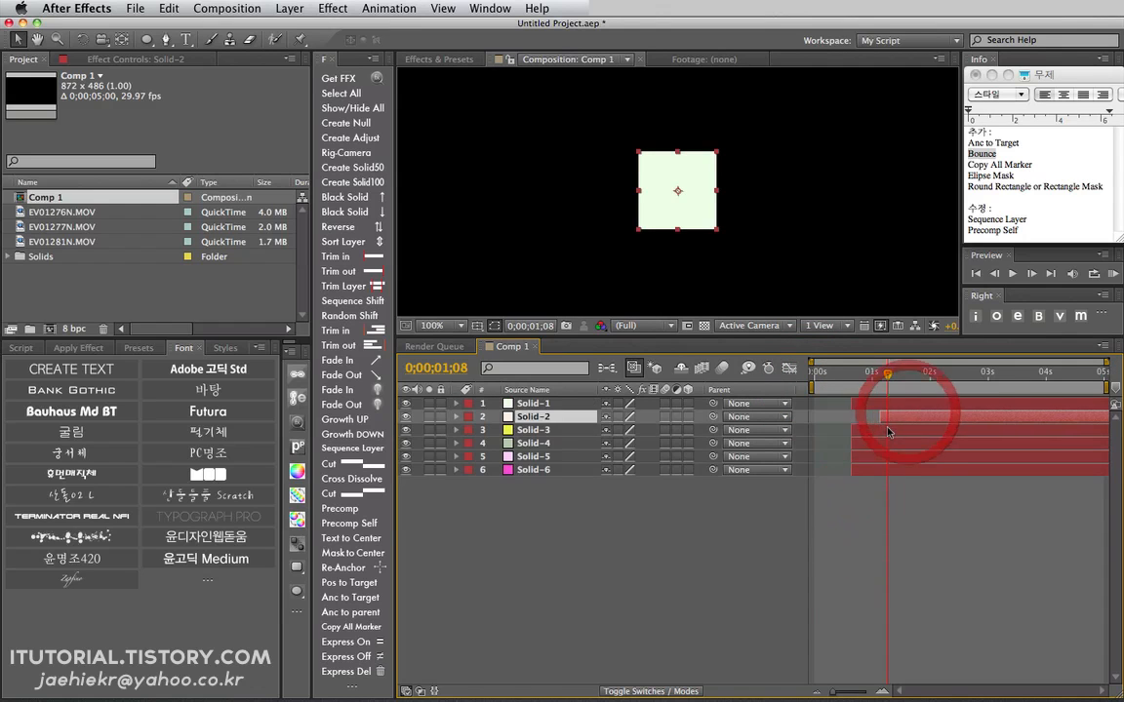
pyautogui.moveTo(883, 426)
pyautogui.mouseDown()
pyautogui.moveTo(854, 445)
pyautogui.moveTo(886, 445)
pyautogui.moveTo(862, 458)
pyautogui.moveTo(884, 458)
pyautogui.moveTo(881, 470)
pyautogui.moveTo(866, 431)
pyautogui.moveTo(881, 430)
pyautogui.mouseUp()
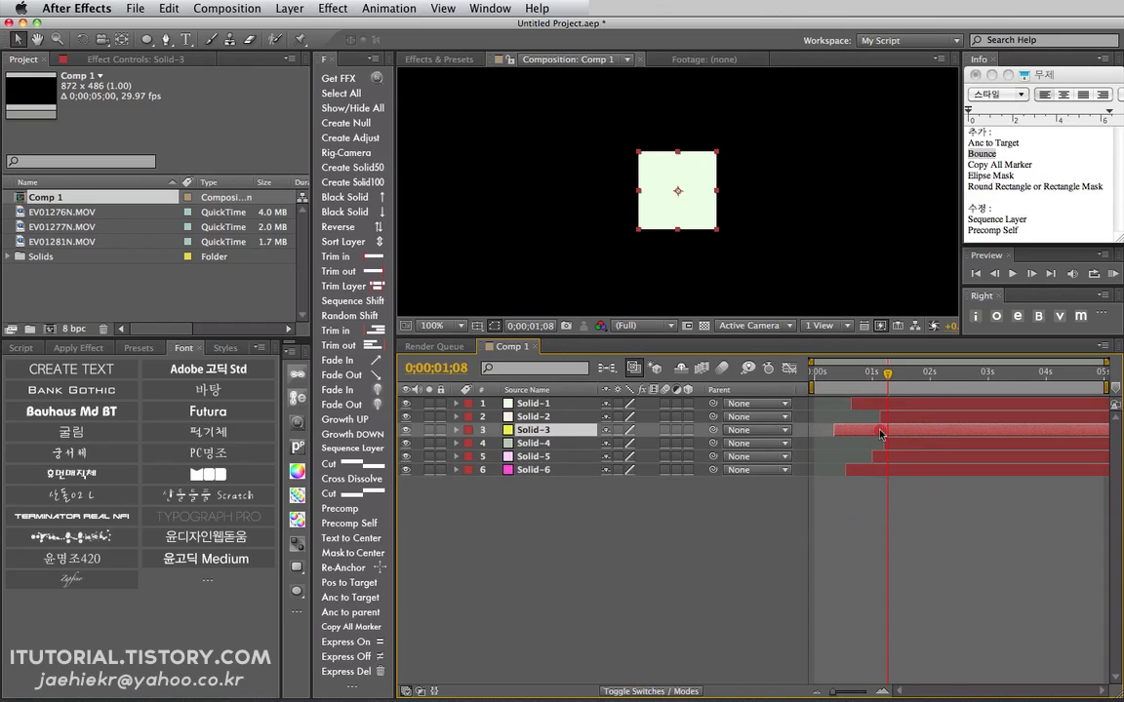
# Step: Run Sequence Layer with a length of 10 frames on all six staggered solids at once, and undo it
pyautogui.press('super+a')
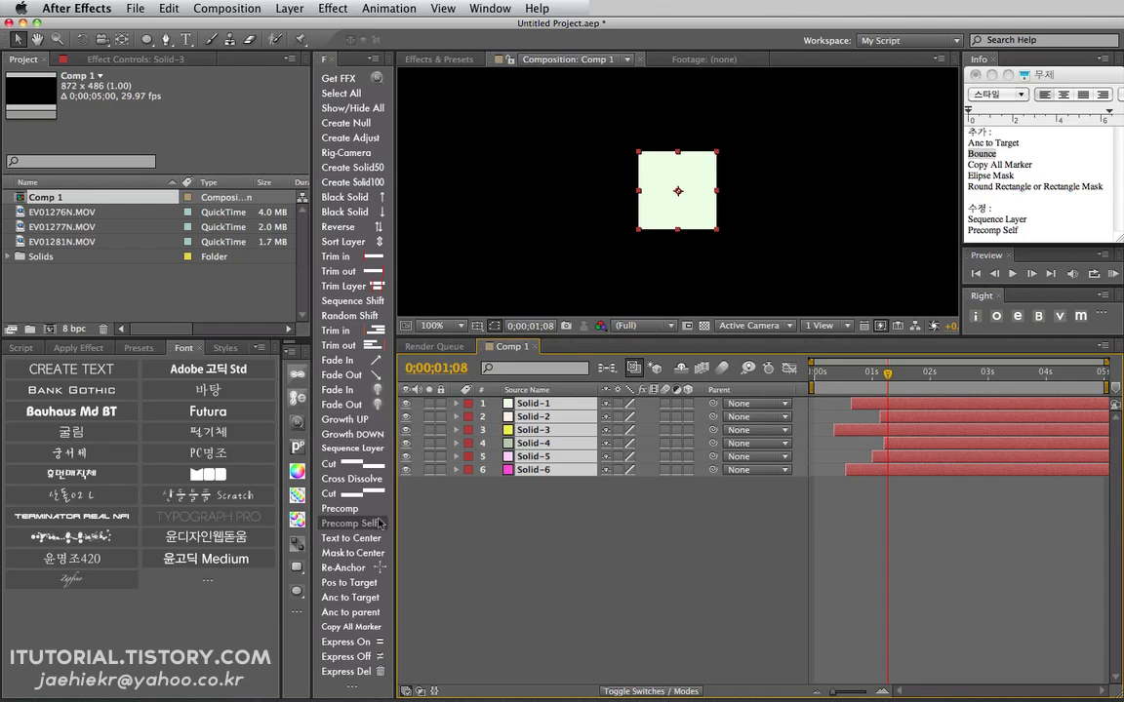
pyautogui.click(361, 450)
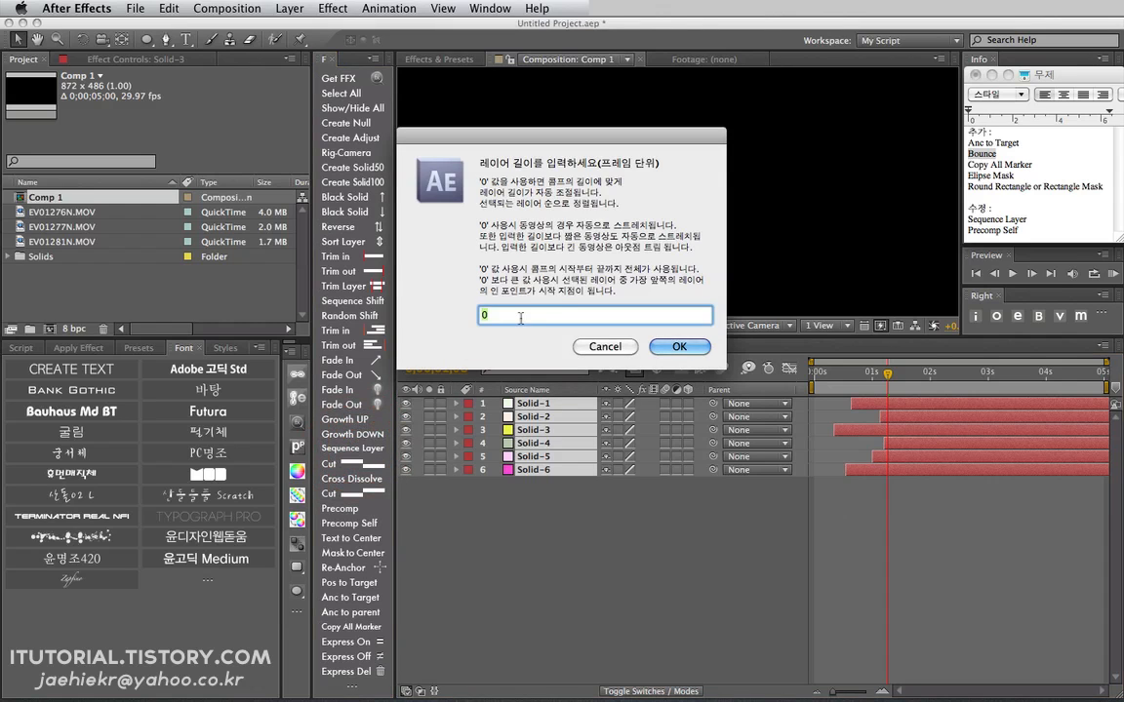
pyautogui.write('10')
pyautogui.click(680, 346)
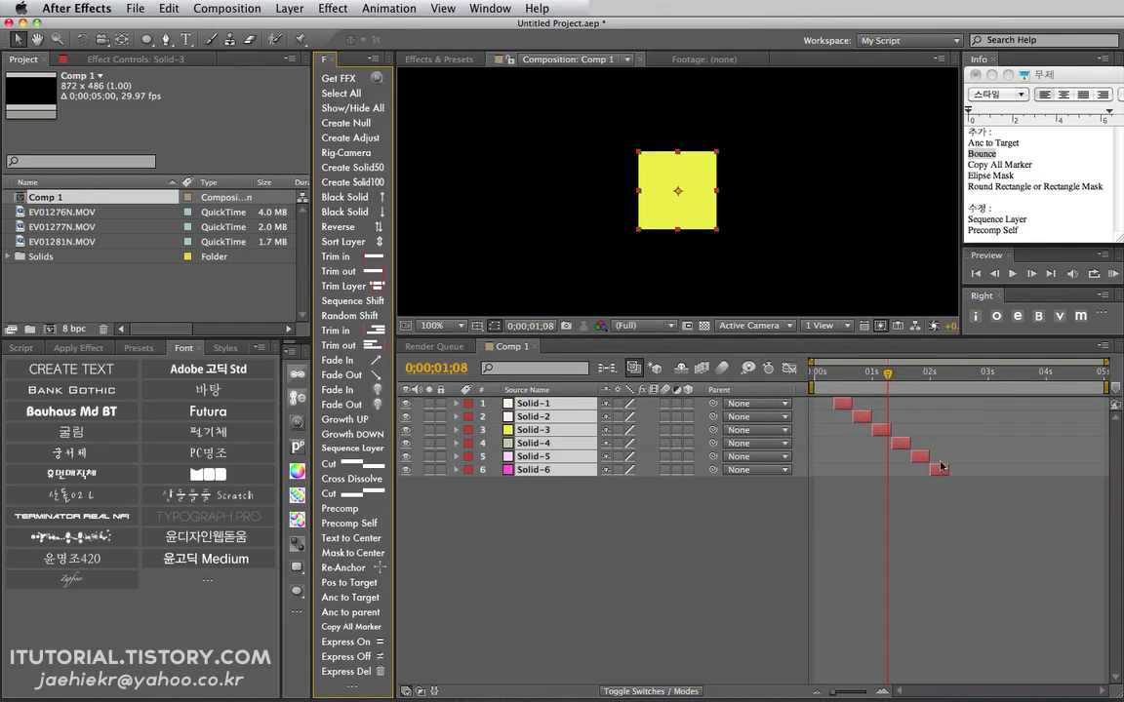
pyautogui.press('super+z')
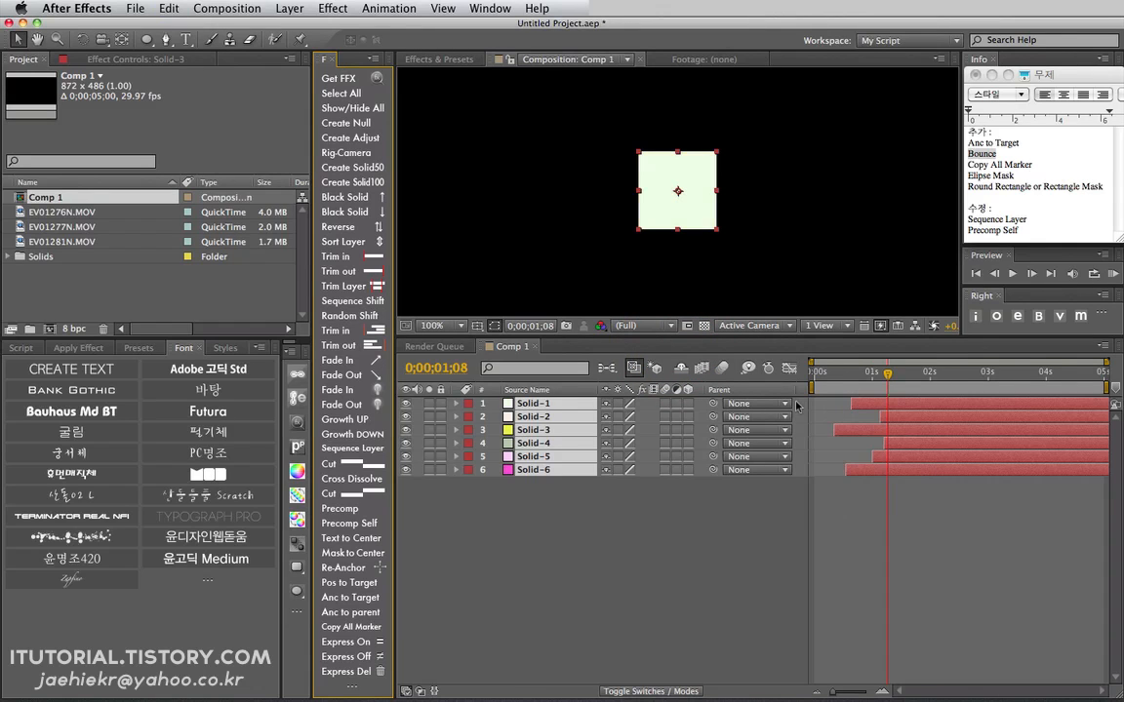
# Step: Select the solids one by one in order of start time: Solid-3, Solid-6, Solid-1, Solid-5, Solid-2 and Solid-4
pyautogui.click(853, 439)
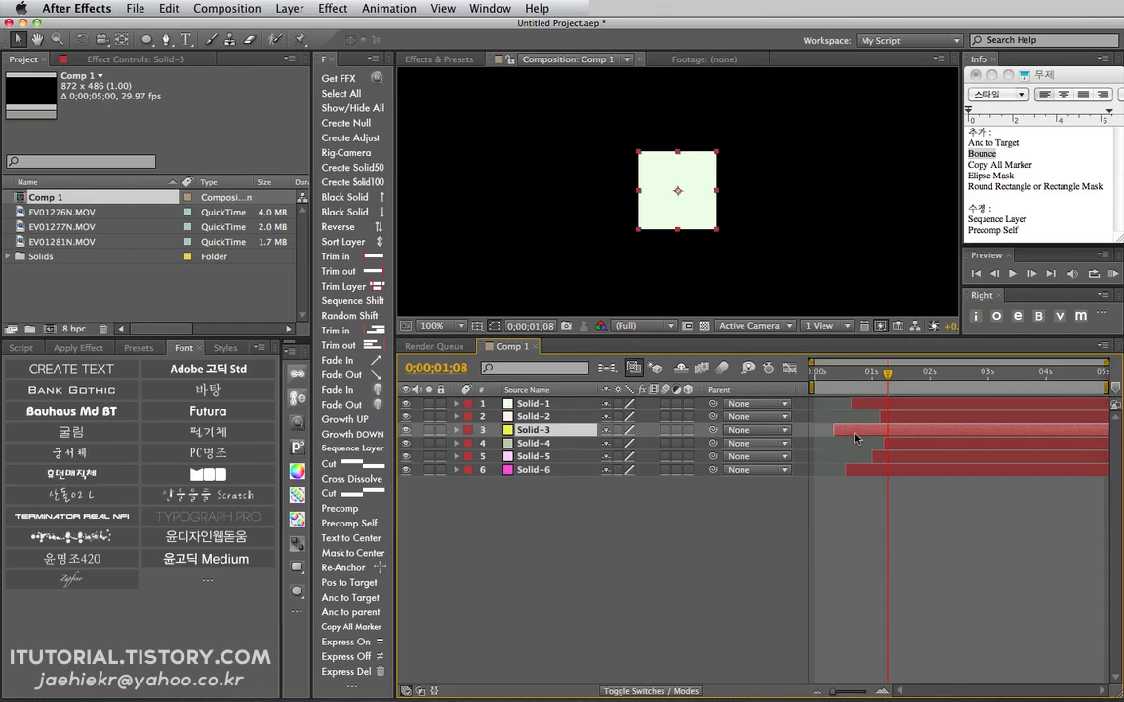
pyautogui.click(867, 403)
pyautogui.click(855, 421)
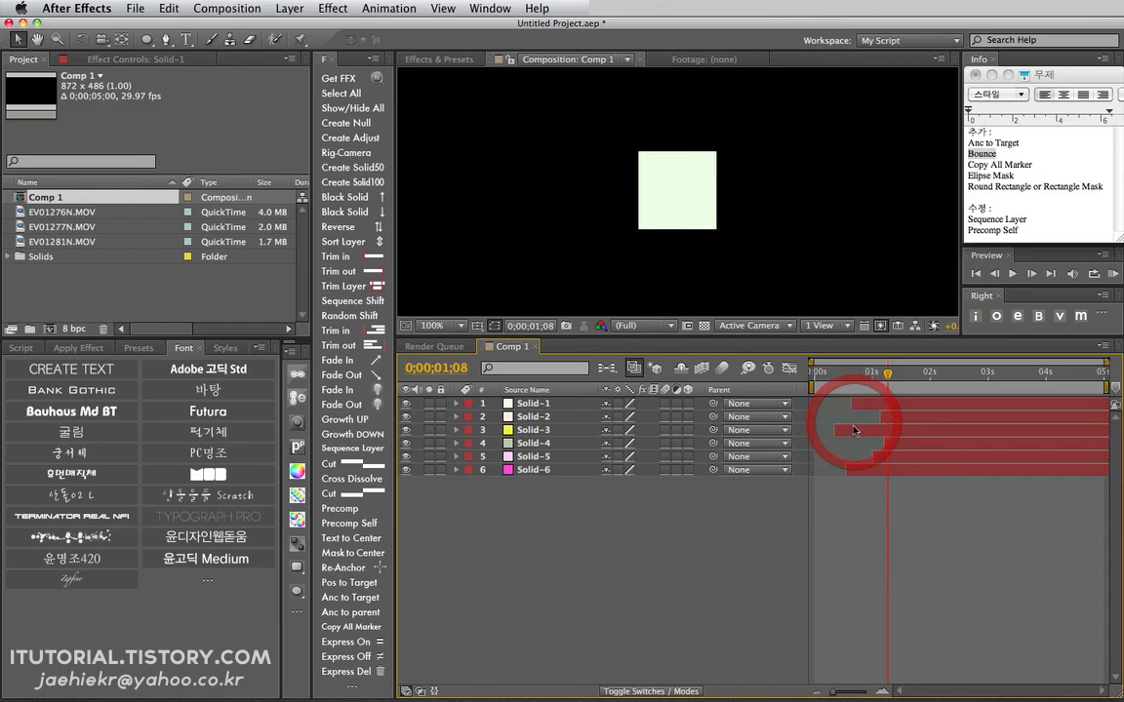
pyautogui.click(854, 430)
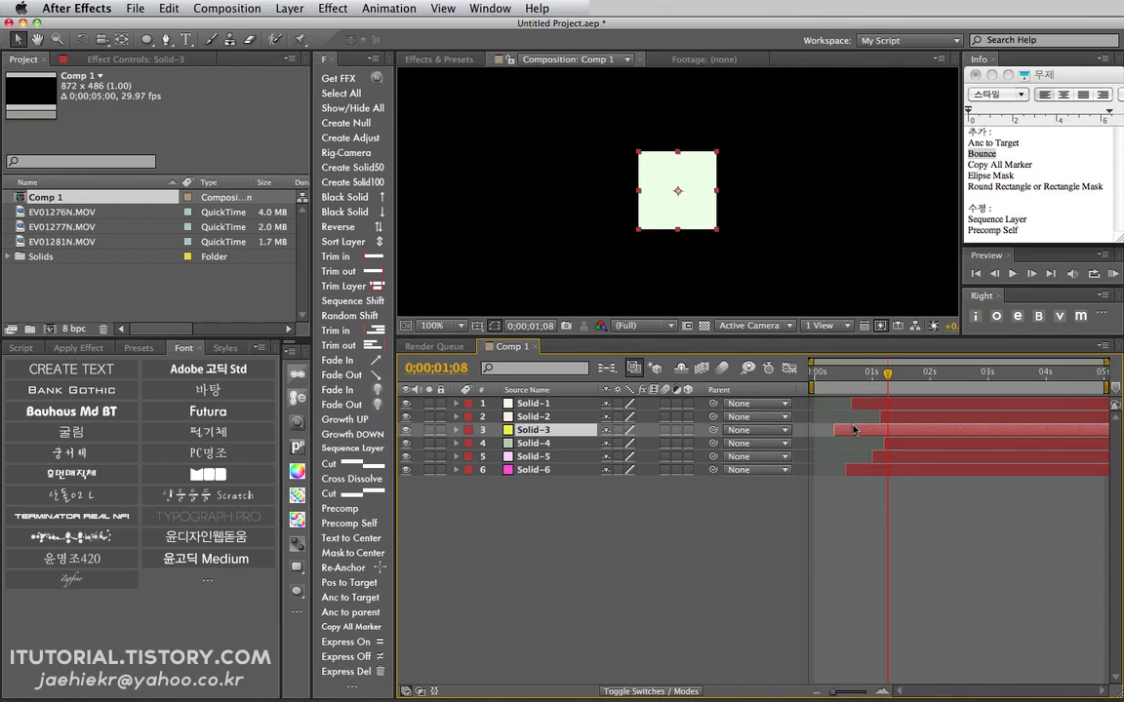
pyautogui.click(558, 471)
pyautogui.click(544, 429)
pyautogui.keyDown('super'); pyautogui.click(862, 471); pyautogui.keyUp('super')
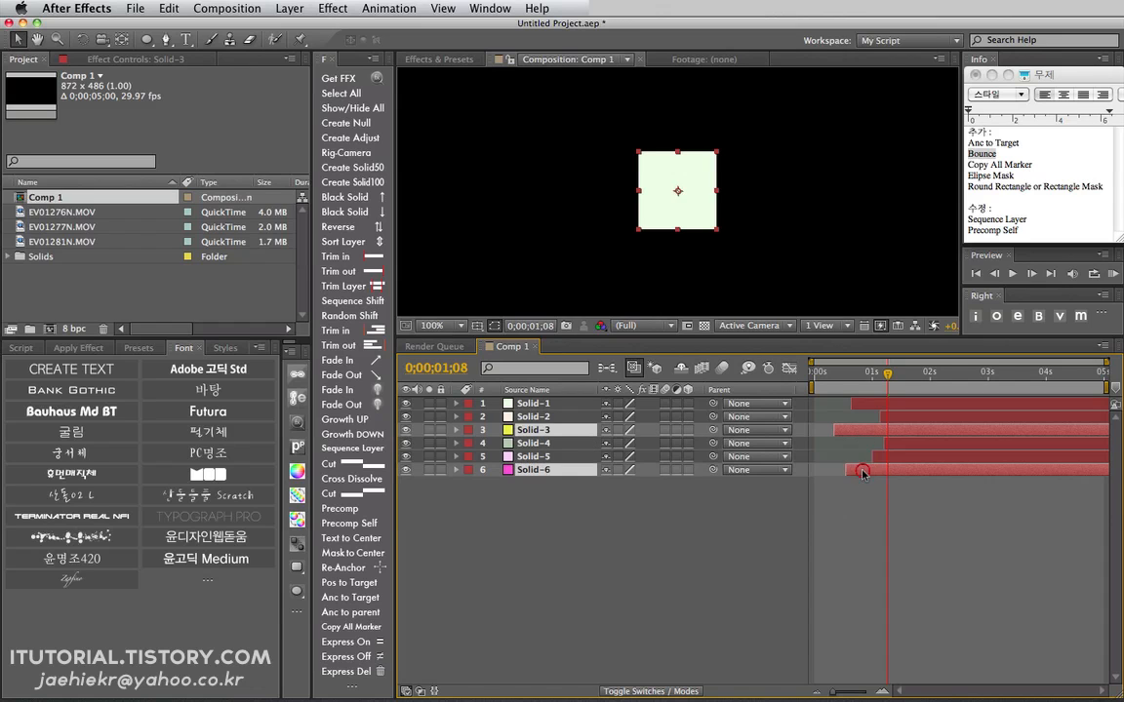
pyautogui.keyDown('super'); pyautogui.click(862, 408); pyautogui.keyUp('super')
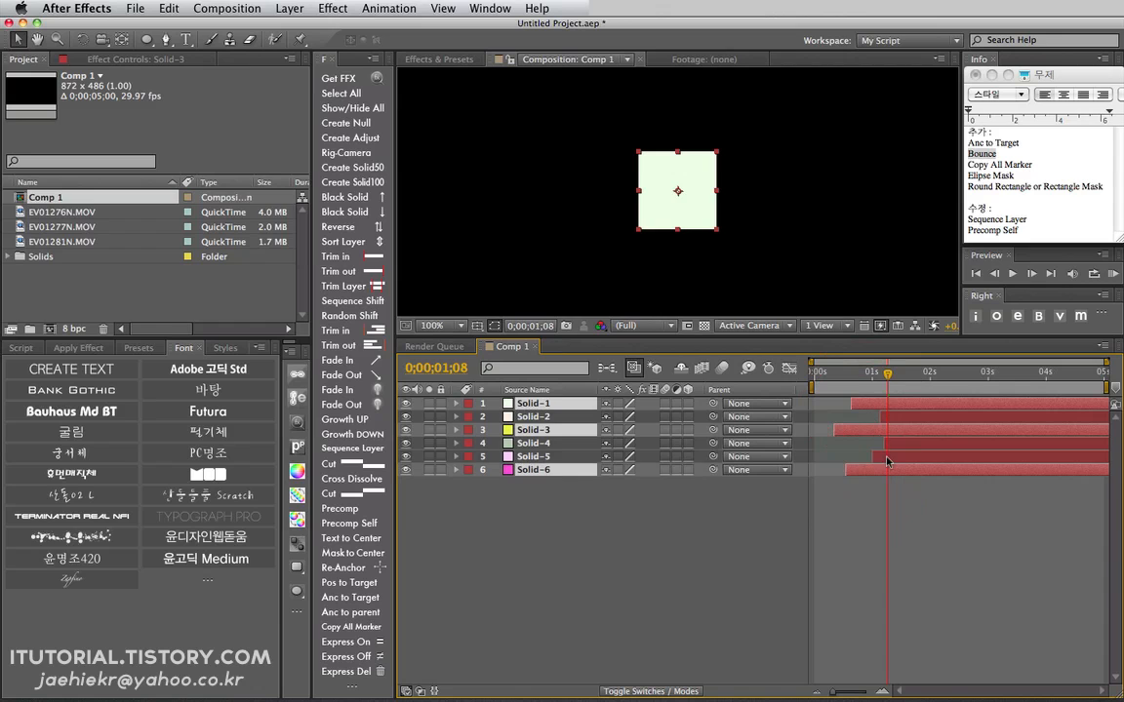
pyautogui.keyDown('super'); pyautogui.click(886, 457); pyautogui.keyUp('super')
pyautogui.keyDown('super'); pyautogui.click(893, 423); pyautogui.keyUp('super')
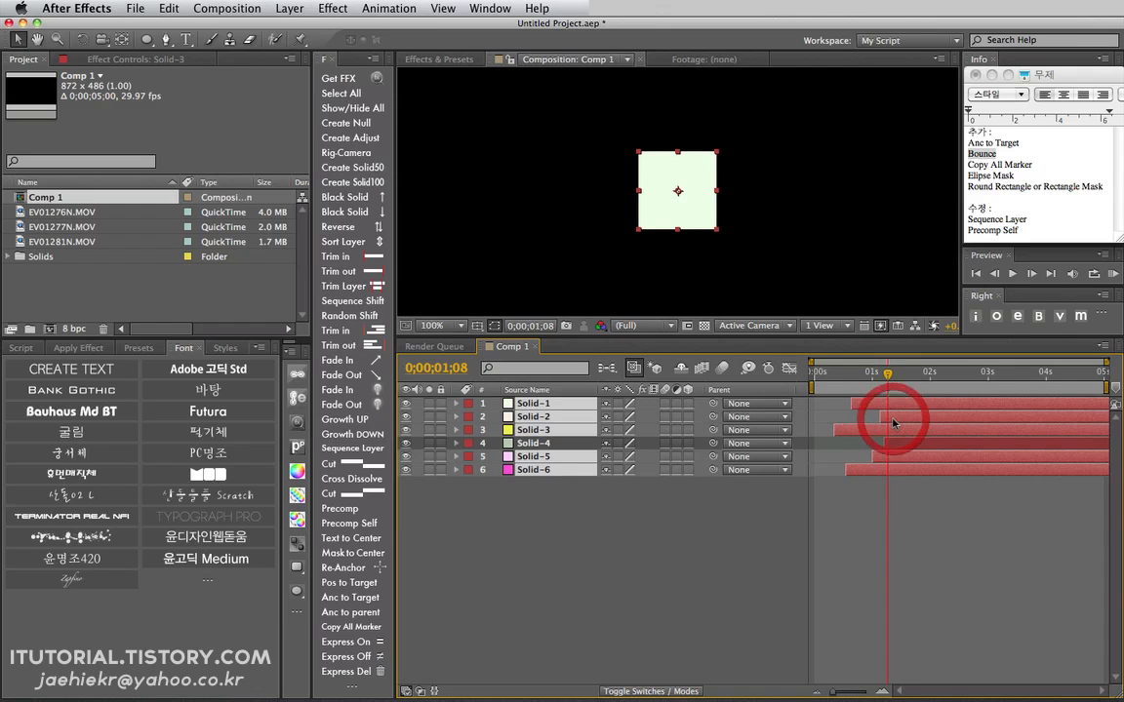
pyautogui.keyDown('super'); pyautogui.click(897, 444); pyautogui.keyUp('super')
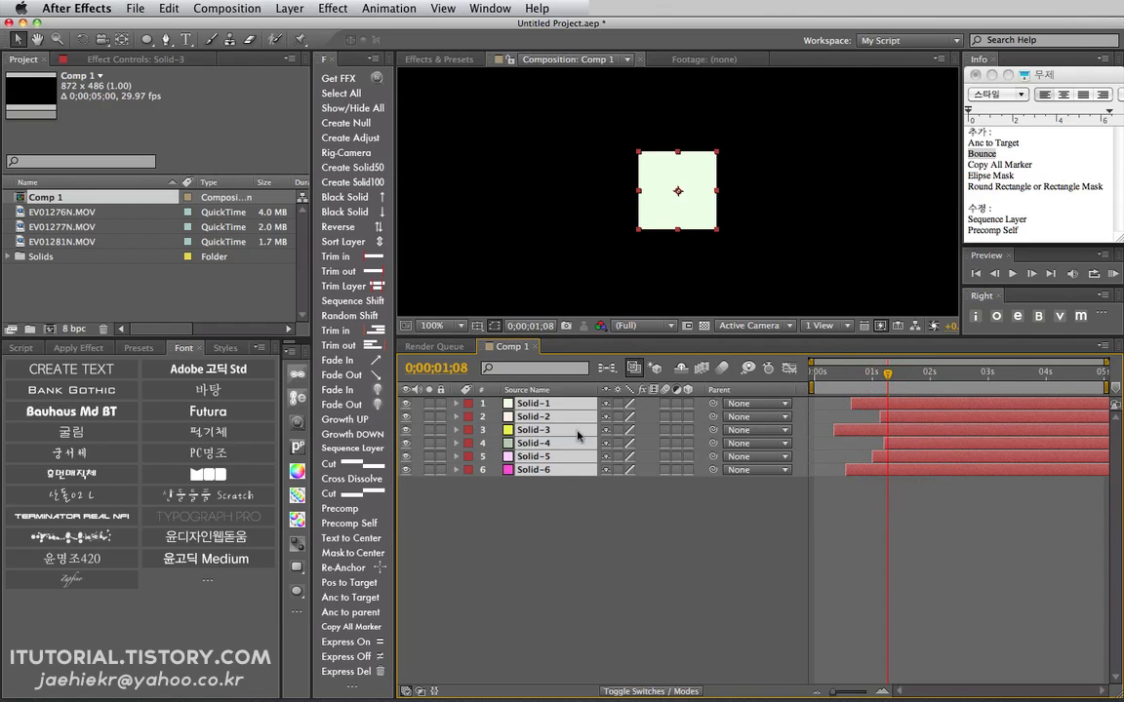
# Step: Run Sequence Layer with a length of 10 frames on the selected solids, scrub to 0;00;00;15 and deselect the layers
pyautogui.click(352, 449)
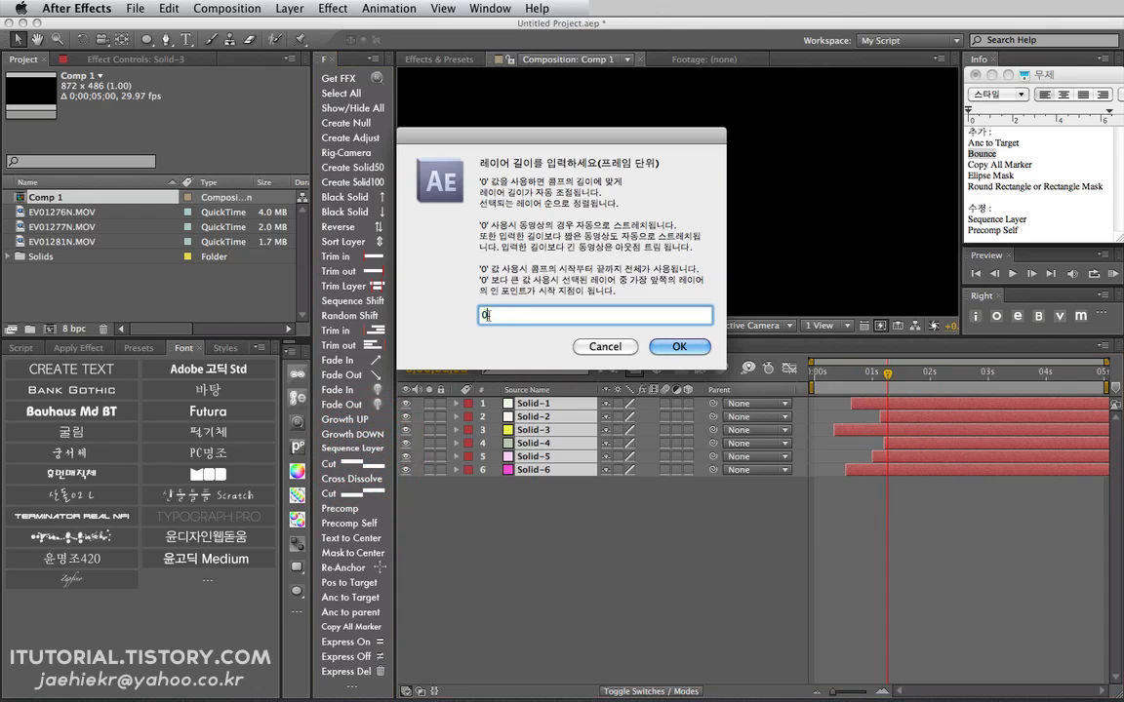
pyautogui.write('10')
pyautogui.click(677, 346)
pyautogui.moveTo(827, 373)
pyautogui.mouseDown()
pyautogui.moveTo(937, 376)
pyautogui.moveTo(843, 373)
pyautogui.mouseUp()
pyautogui.click(563, 510)
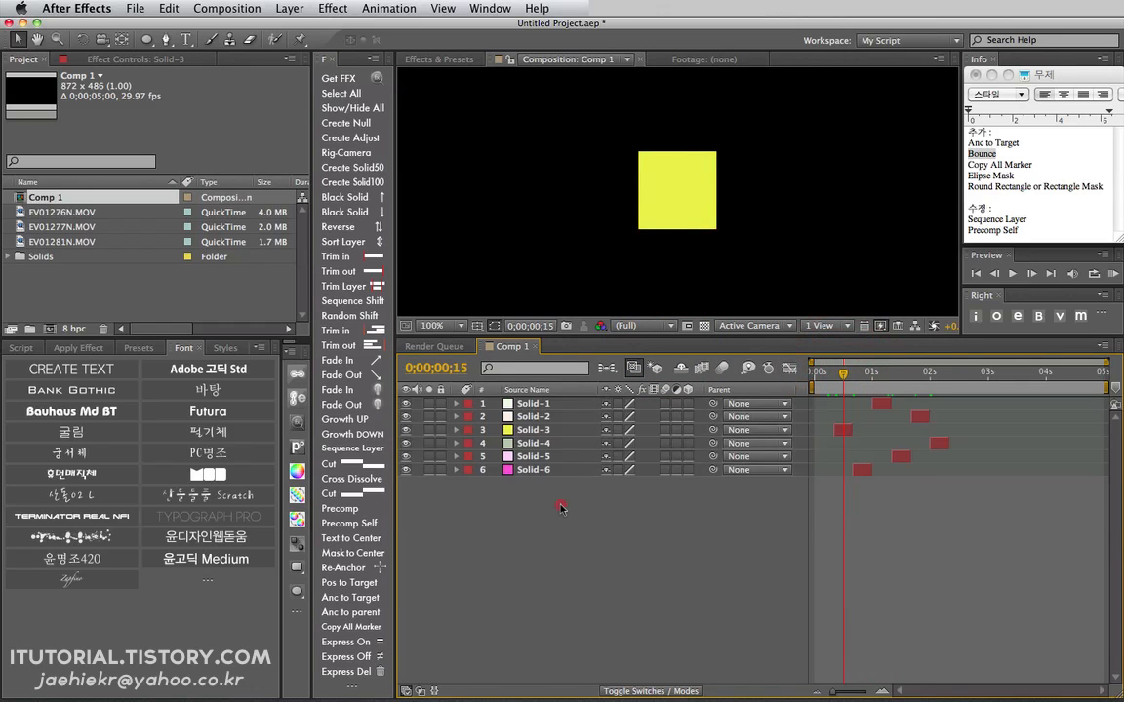
# Step: Delete the six solids and add the clips EV01276N.MOV, EV01277N.MOV and EV01281N.MOV to Comp 1's timeline
pyautogui.moveTo(567, 510); pyautogui.dragTo(517, 377)
pyautogui.press('Delete')
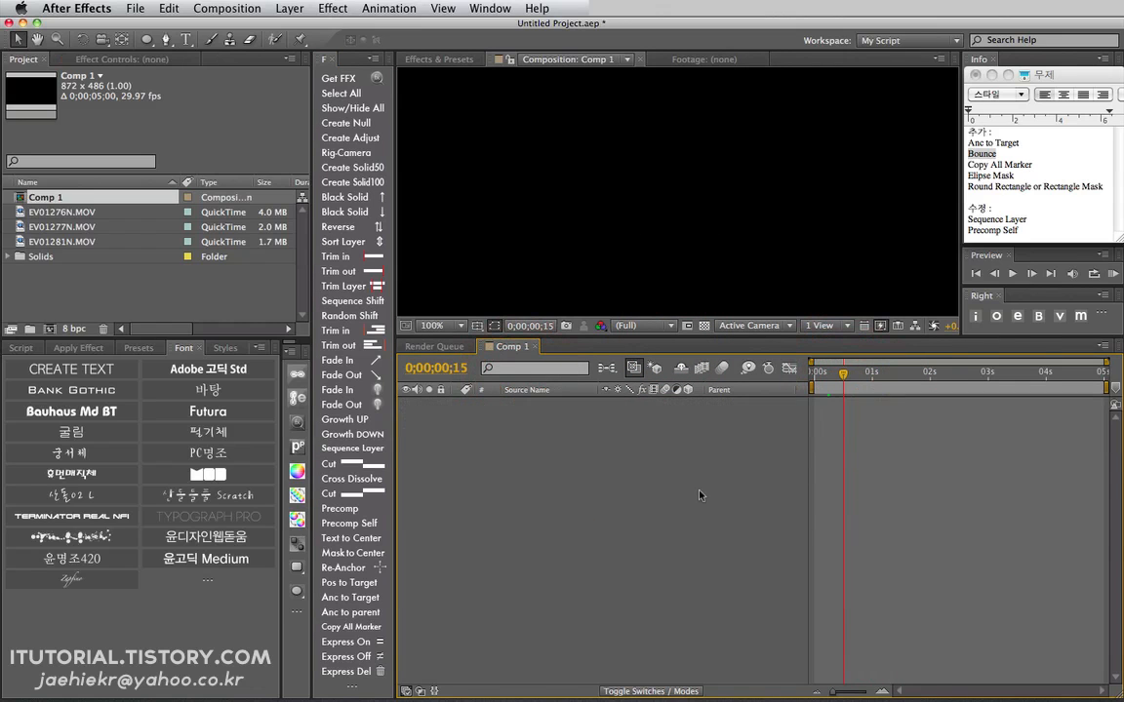
pyautogui.click(54, 212)
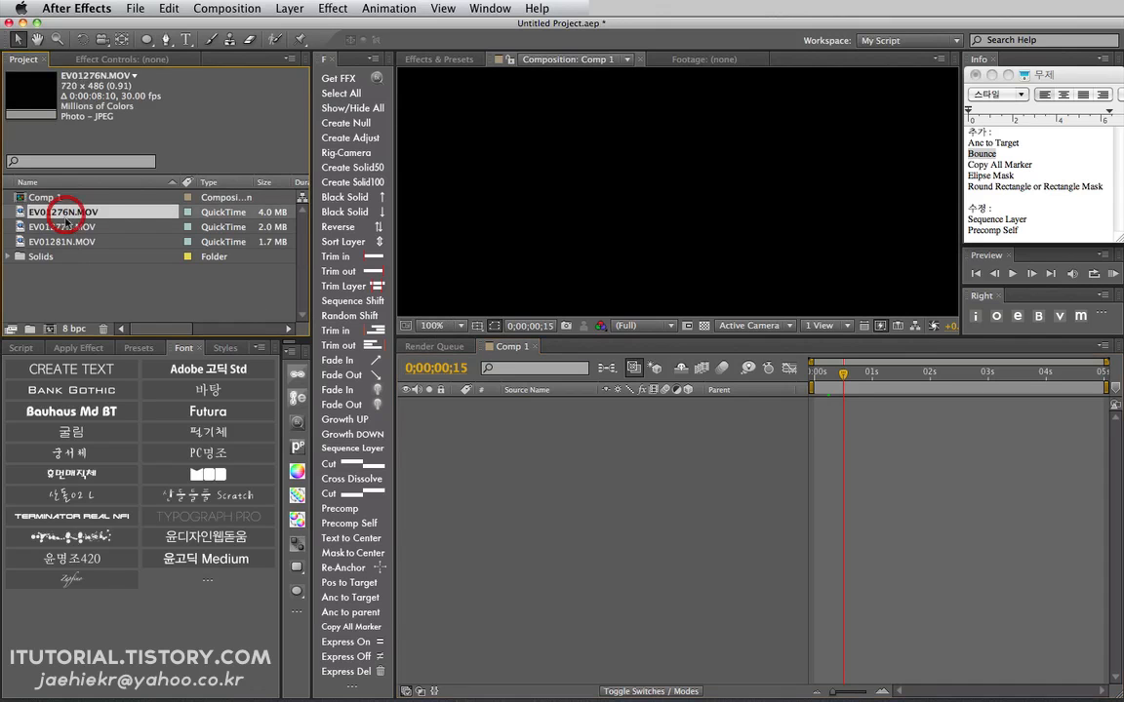
pyautogui.keyDown('shift'); pyautogui.click(64, 242); pyautogui.keyUp('shift')
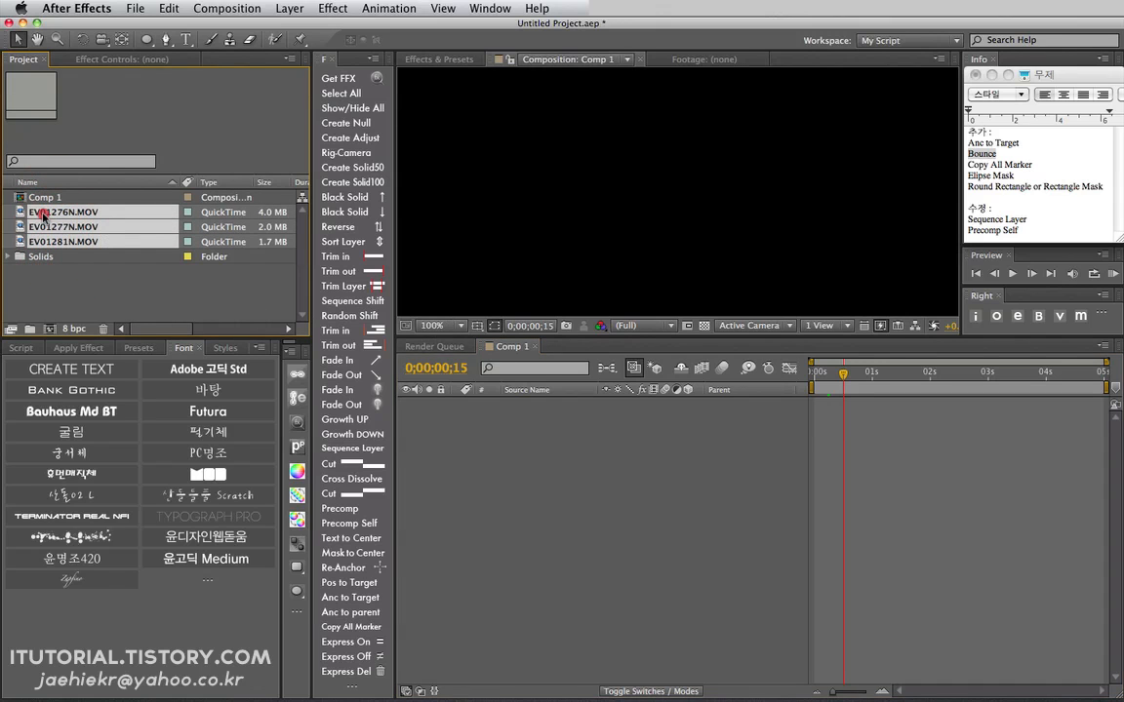
pyautogui.moveTo(42, 215); pyautogui.dragTo(527, 434)
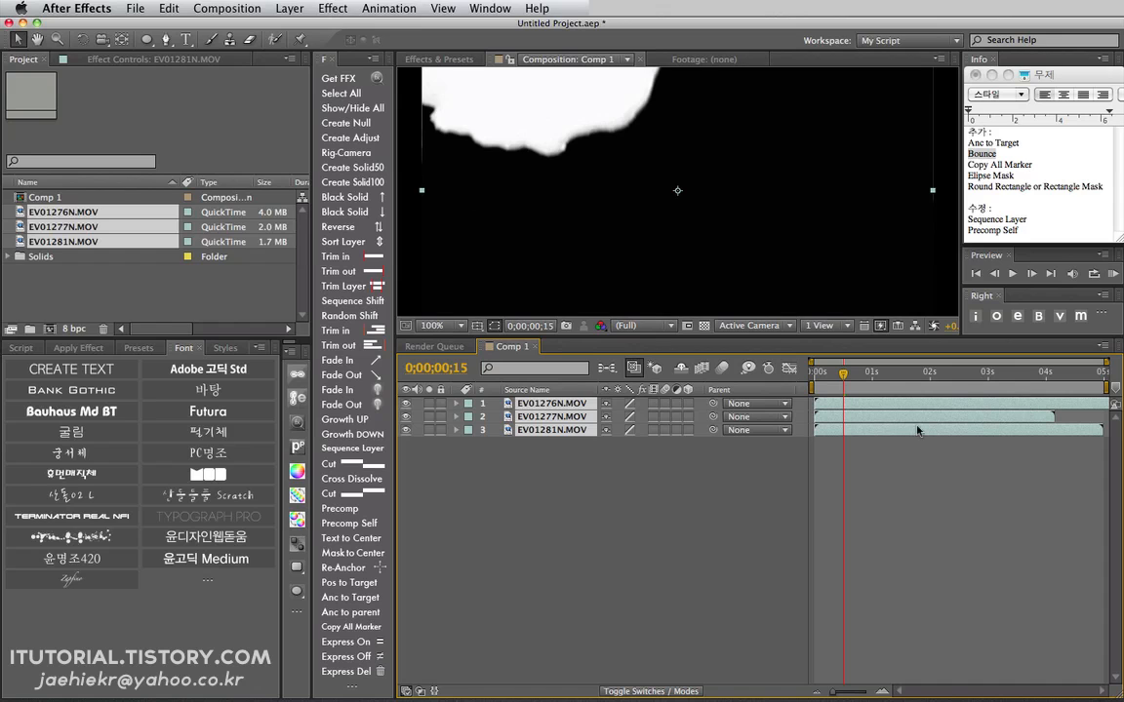
pyautogui.moveTo(857, 380)
pyautogui.mouseDown()
pyautogui.moveTo(891, 381)
pyautogui.moveTo(850, 382)
pyautogui.mouseUp()
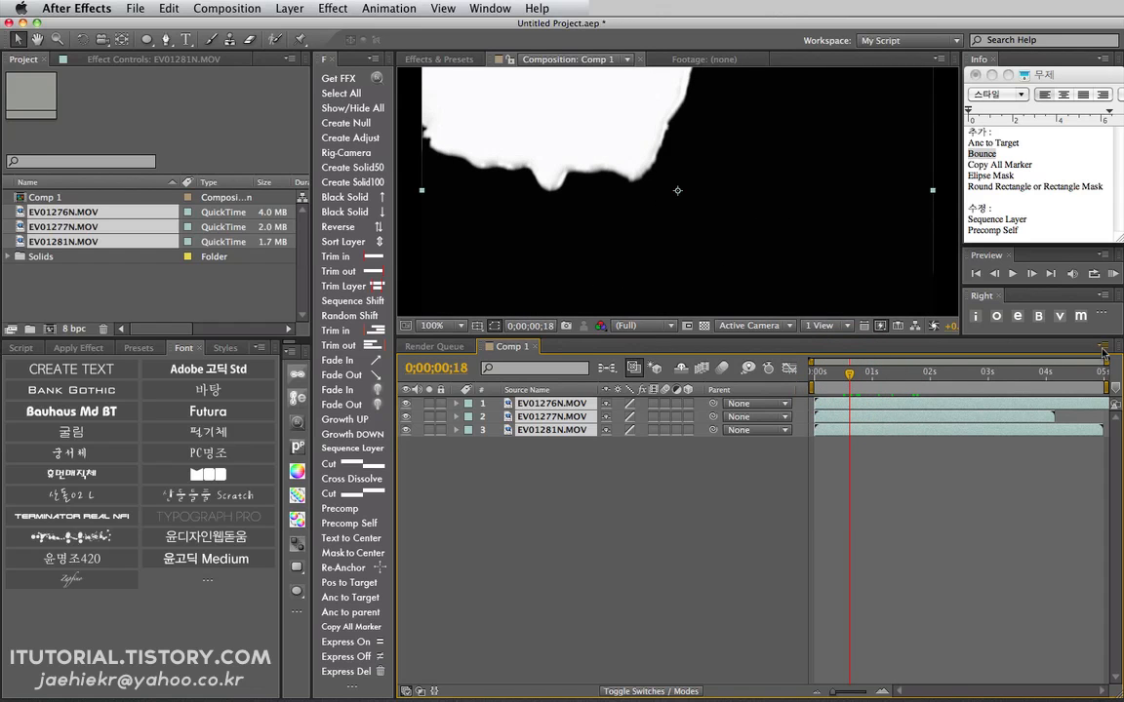
# Step: Extend the duration of Comp 1 to about 1 minute 5 seconds in the composition settings
pyautogui.click(1102, 347)
pyautogui.click(983, 440)
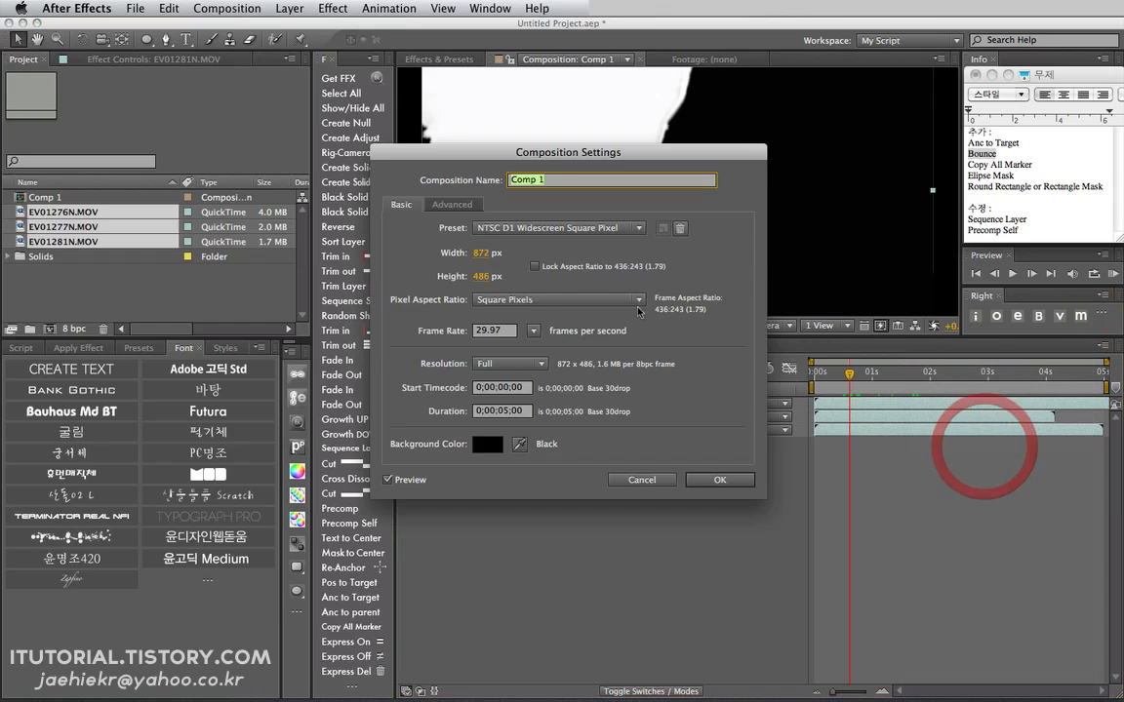
pyautogui.click(504, 415)
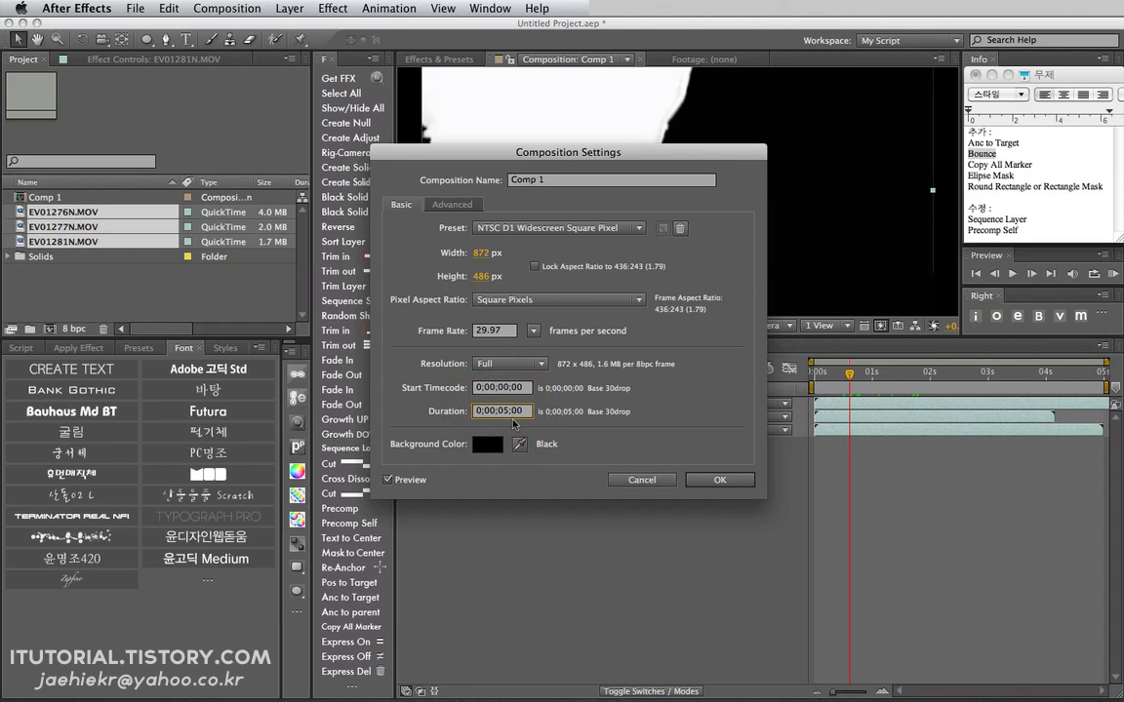
pyautogui.click(704, 478)
pyautogui.moveTo(841, 362); pyautogui.dragTo(1120, 361)
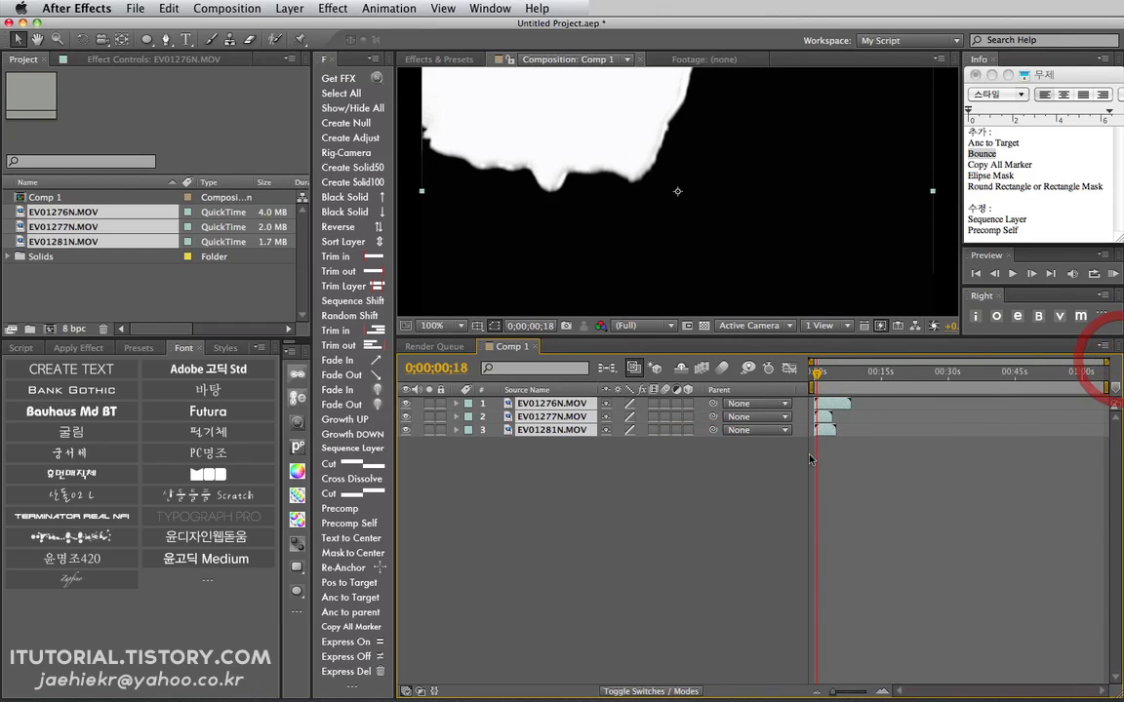
# Step: Select the three video clips and run Sequence Layer on them with a length of 0
pyautogui.click(831, 406)
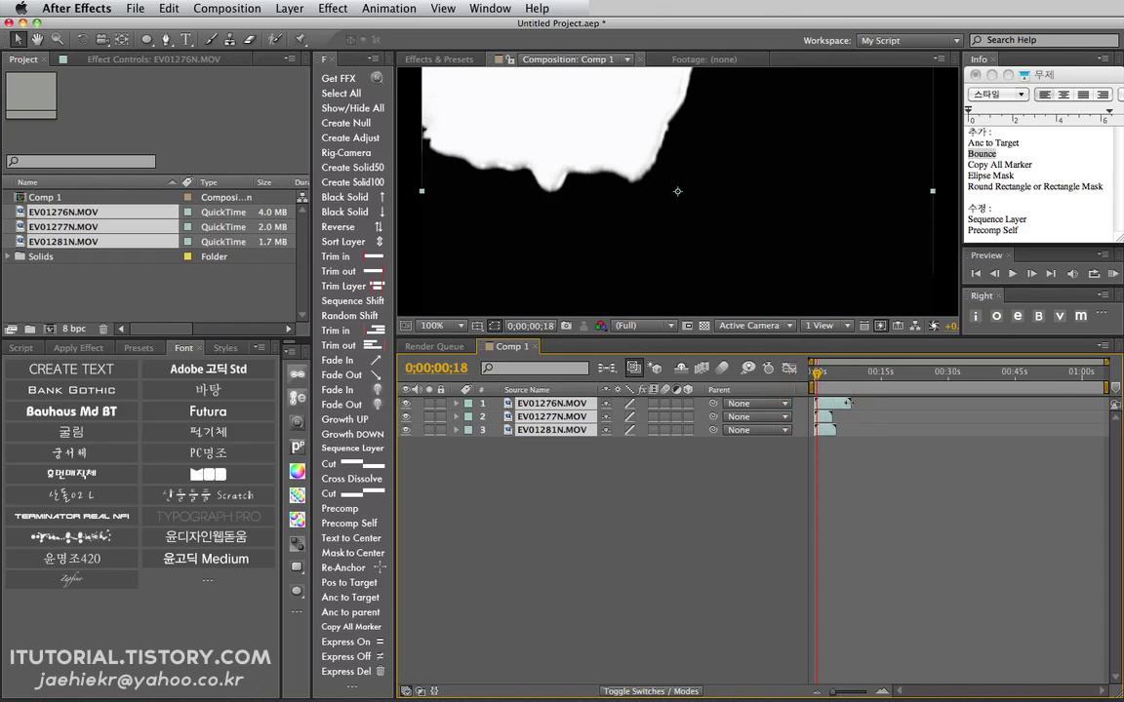
pyautogui.moveTo(936, 402); pyautogui.dragTo(908, 410)
pyautogui.click(630, 501)
pyautogui.moveTo(588, 474); pyautogui.dragTo(501, 371)
pyautogui.click(353, 449)
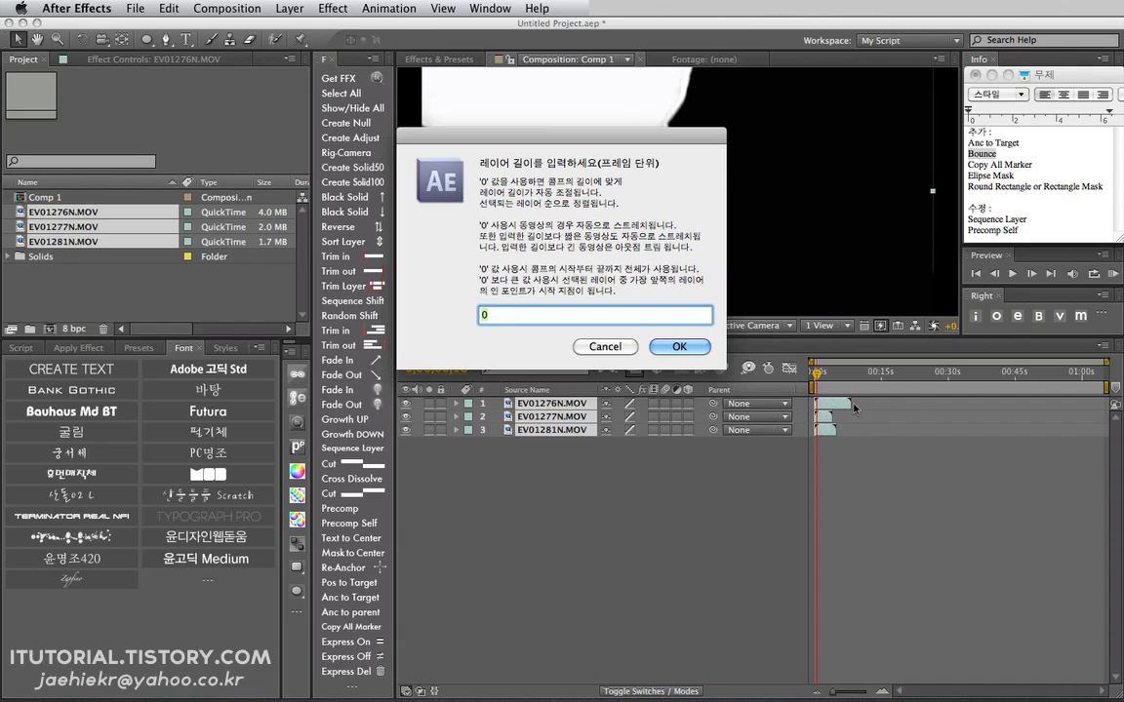
pyautogui.click(688, 347)
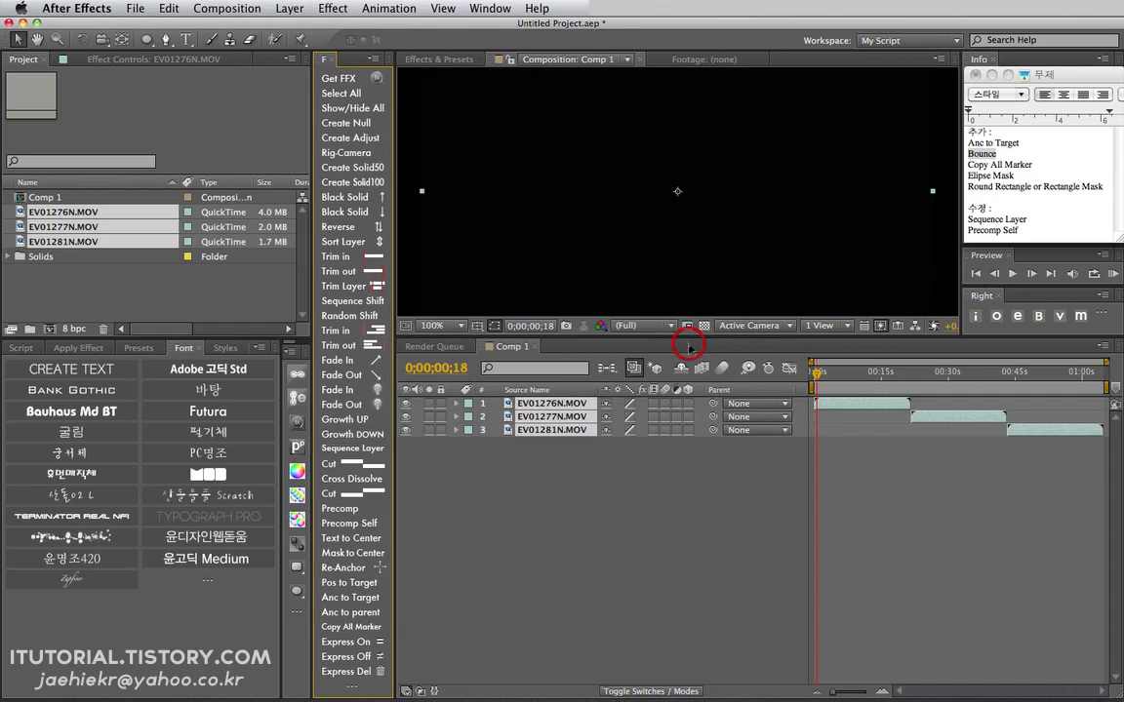
# Step: Scrub the sequenced clips, check their In, Out, Duration and Stretch values, and undo the sequencing
pyautogui.moveTo(845, 384)
pyautogui.mouseDown()
pyautogui.moveTo(1088, 374)
pyautogui.moveTo(828, 371)
pyautogui.mouseUp()
pyautogui.click(844, 407)
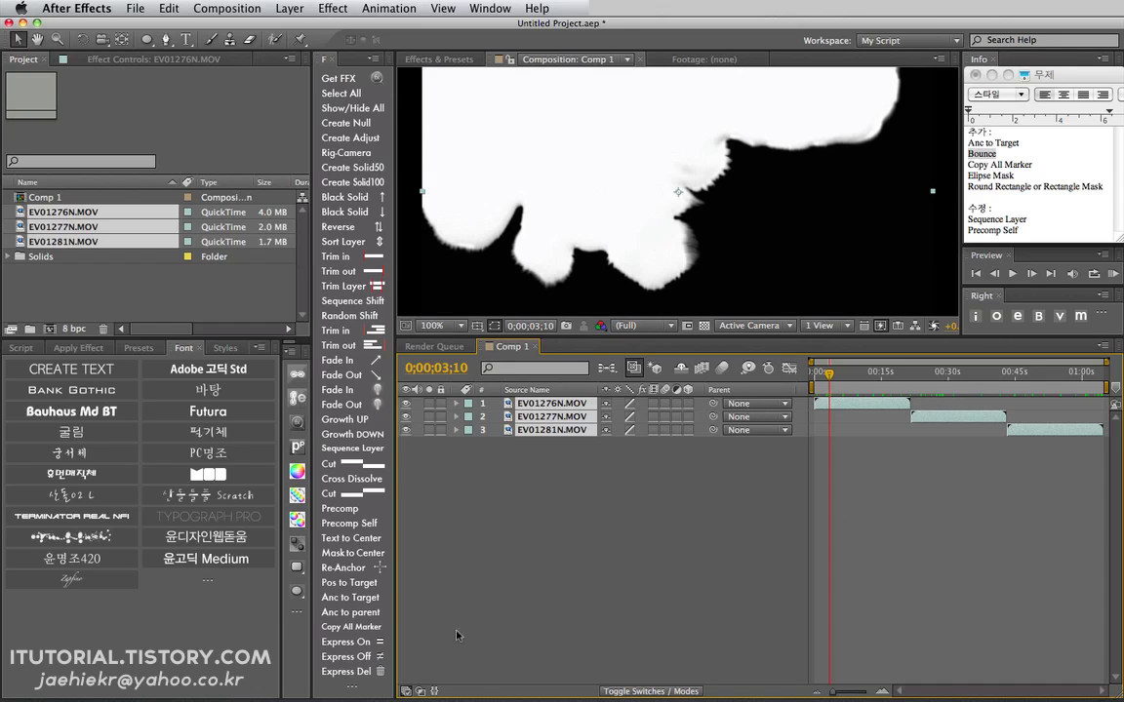
pyautogui.click(435, 692)
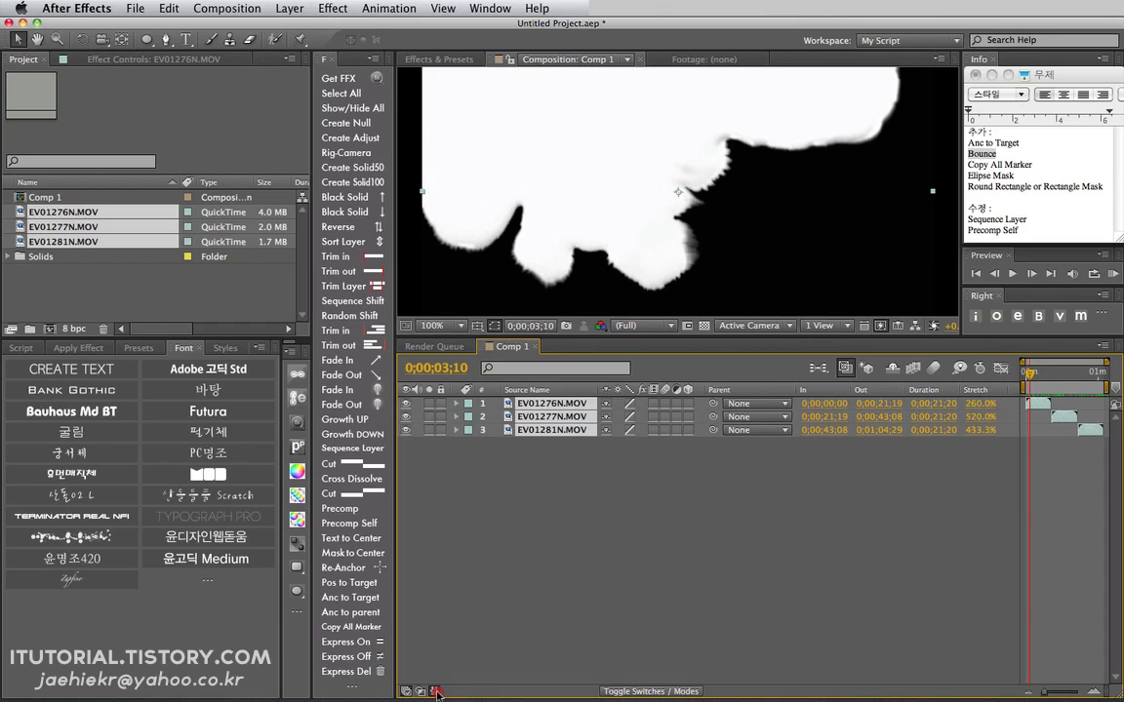
pyautogui.click(438, 689)
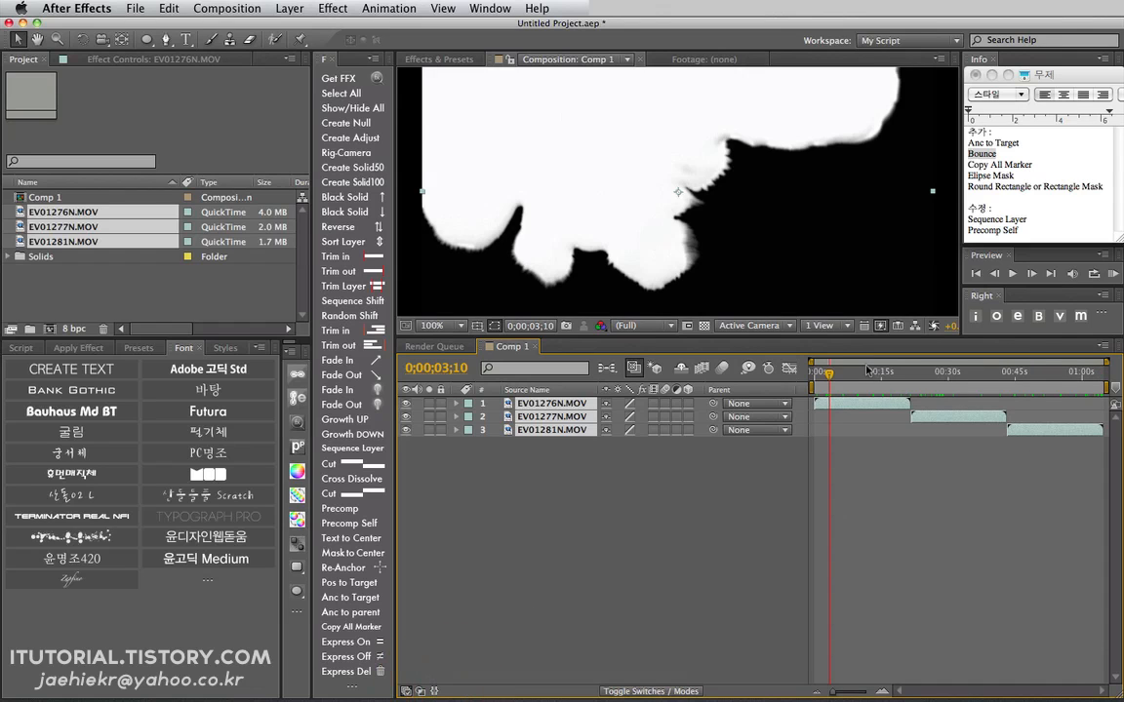
pyautogui.click(938, 364)
pyautogui.moveTo(938, 364); pyautogui.dragTo(880, 370)
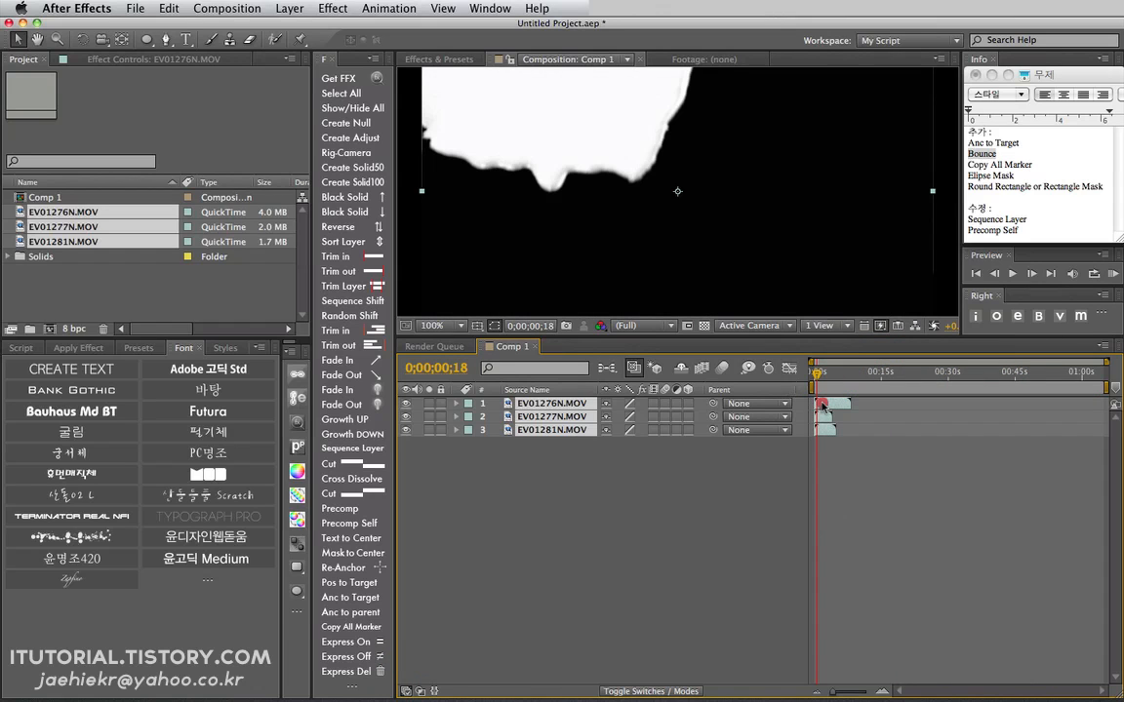
# Step: Shift the three selected clips together to start at about 5 seconds and run Sequence Layer on them with a length of 100
pyautogui.moveTo(822, 406); pyautogui.dragTo(846, 406)
pyautogui.click(848, 372)
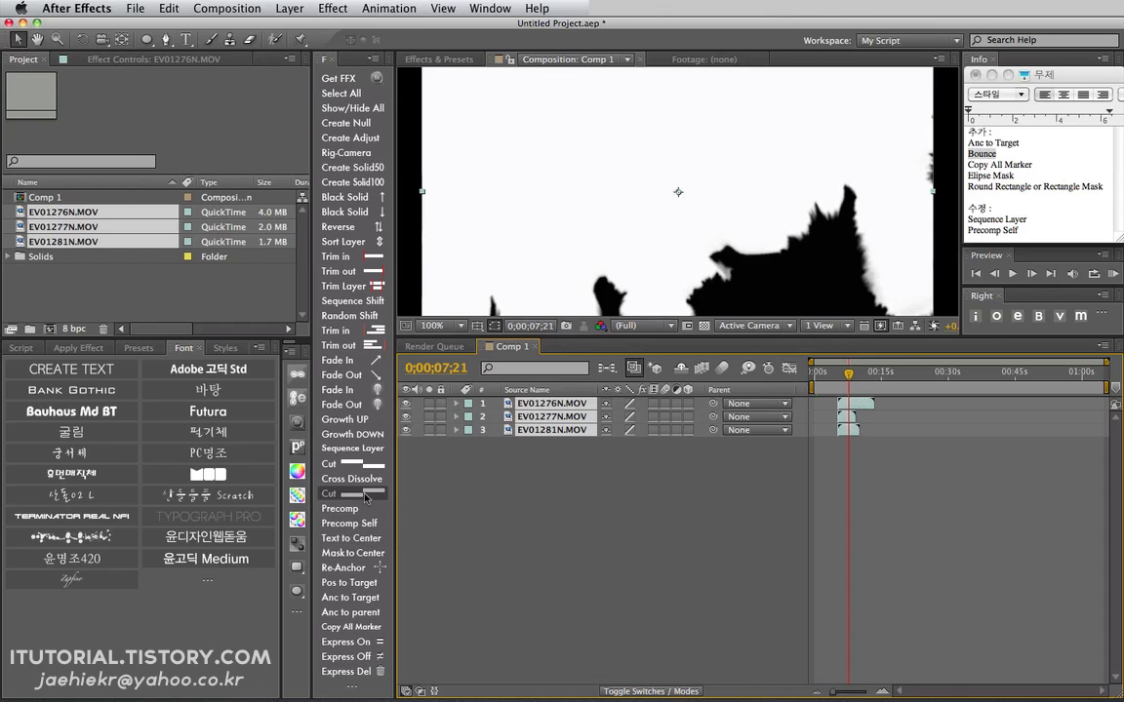
pyautogui.click(361, 455)
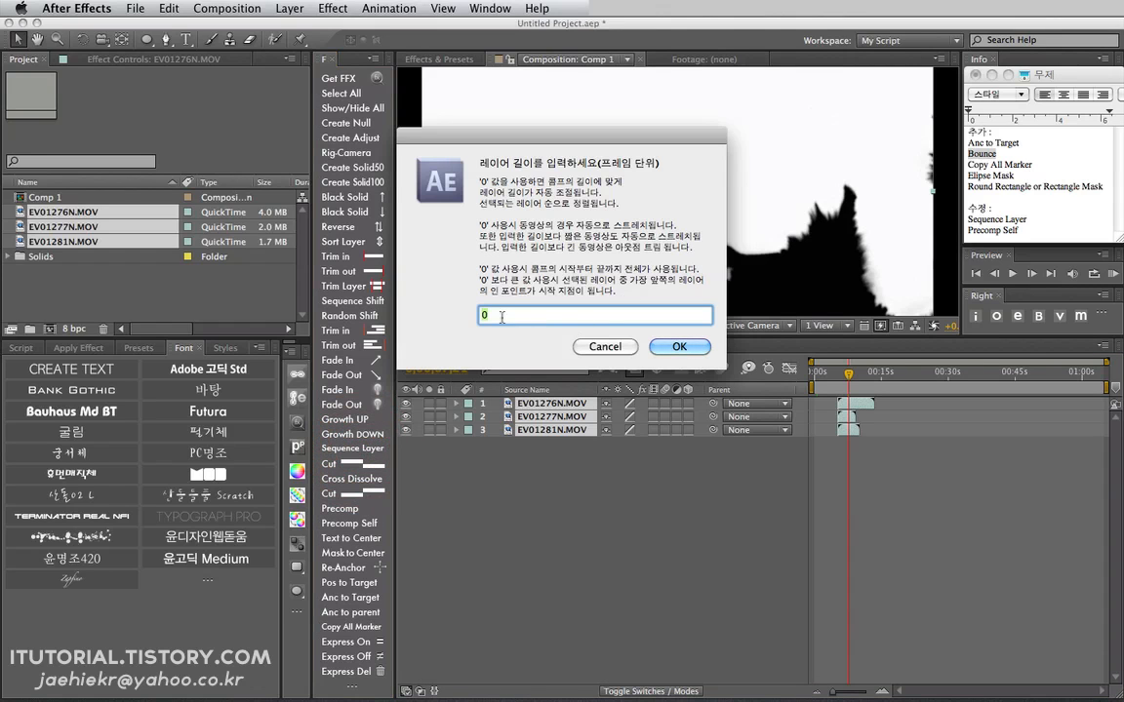
pyautogui.write('100')
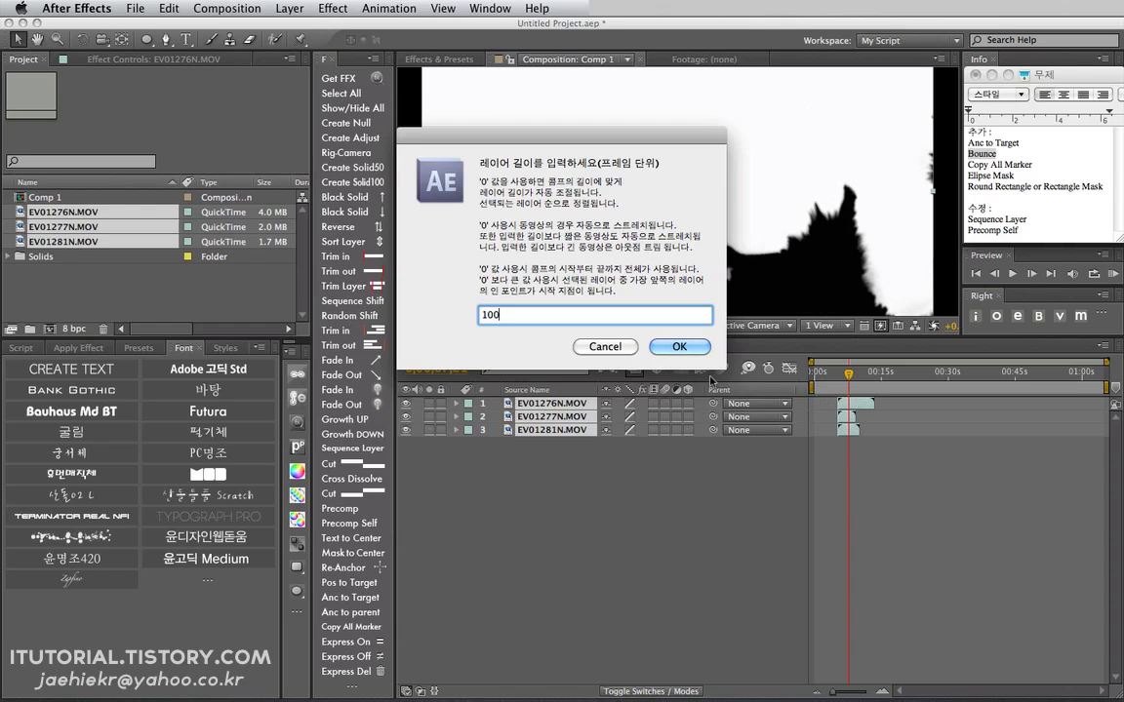
pyautogui.click(673, 348)
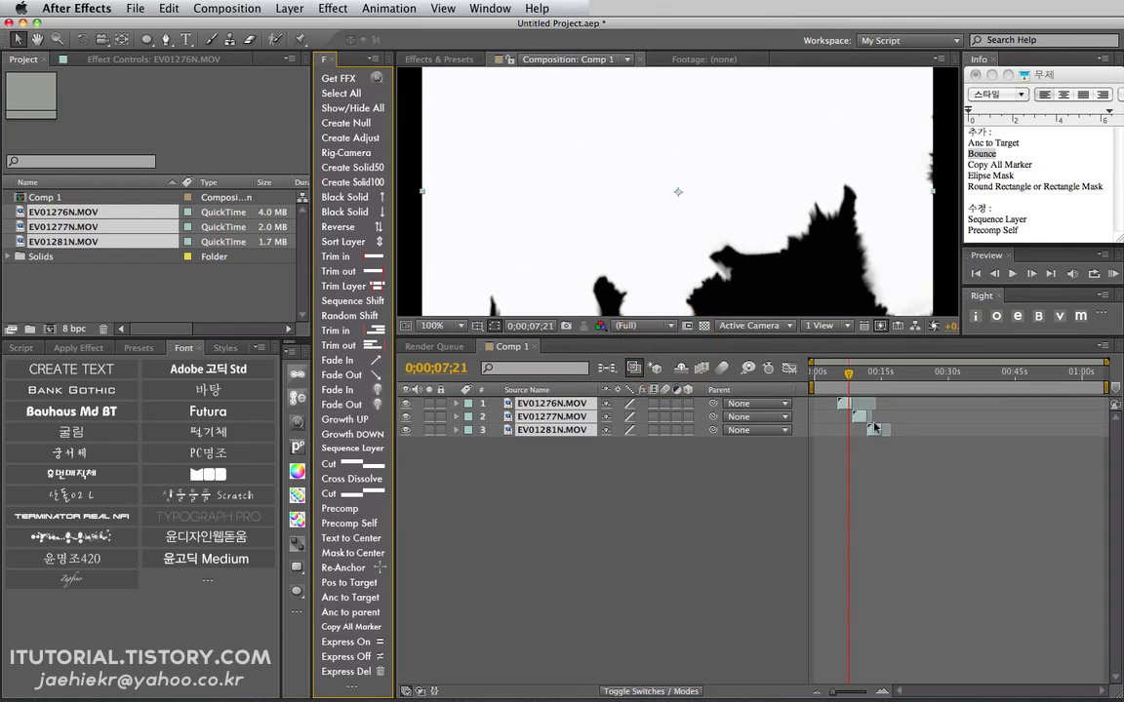
# Step: Undo the sequencing and stagger the clips in time so EV01277N.MOV comes first, EV01276N.MOV second and EV01281N.MOV last
pyautogui.moveTo(845, 373)
pyautogui.mouseDown()
pyautogui.moveTo(878, 375)
pyautogui.moveTo(848, 374)
pyautogui.mouseUp()
pyautogui.hotkey('ctrl', 'z')
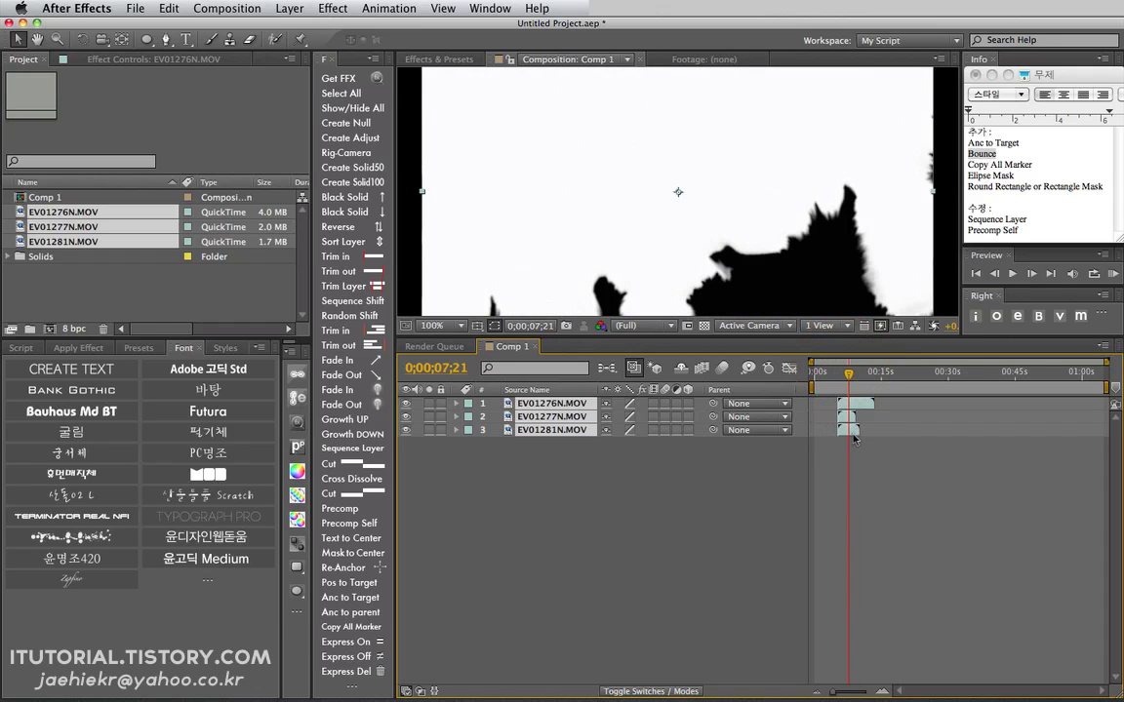
pyautogui.click(852, 435)
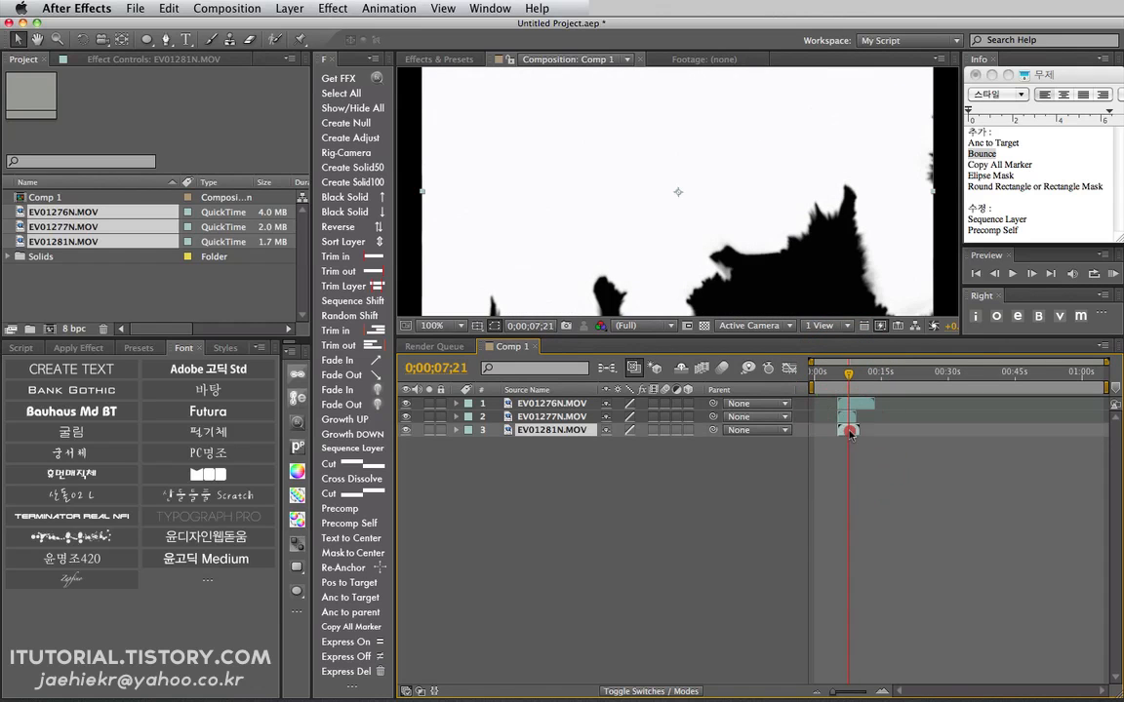
pyautogui.moveTo(852, 434); pyautogui.dragTo(879, 431)
pyautogui.click(866, 419)
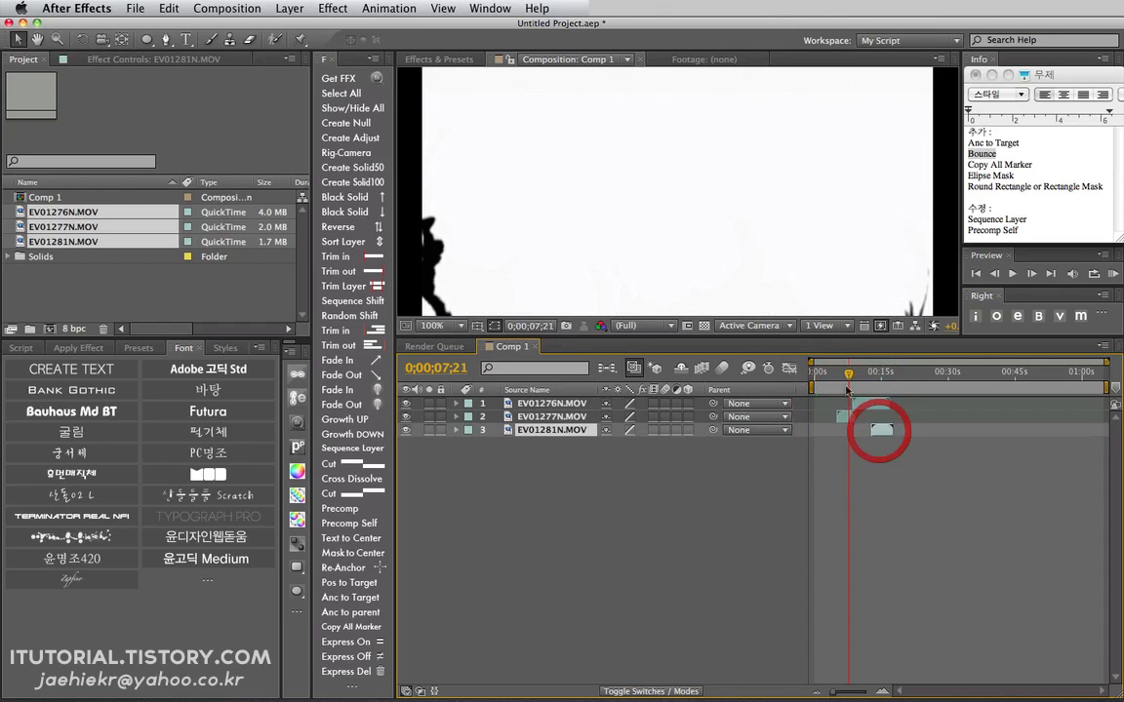
# Step: Select EV01277N.MOV, EV01276N.MOV and EV01281N.MOV in that order, run Sequence Layer with a length of 100, and scrub the result
pyautogui.click(577, 418)
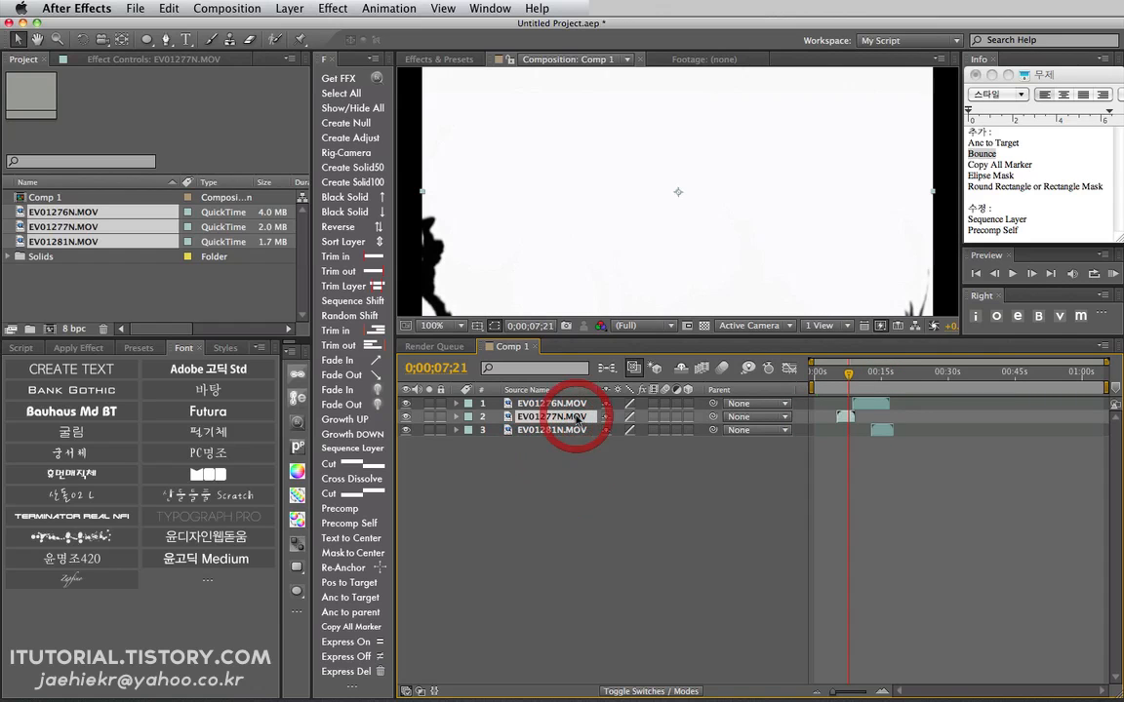
pyautogui.keyDown('shift'); pyautogui.click(575, 404); pyautogui.keyUp('shift')
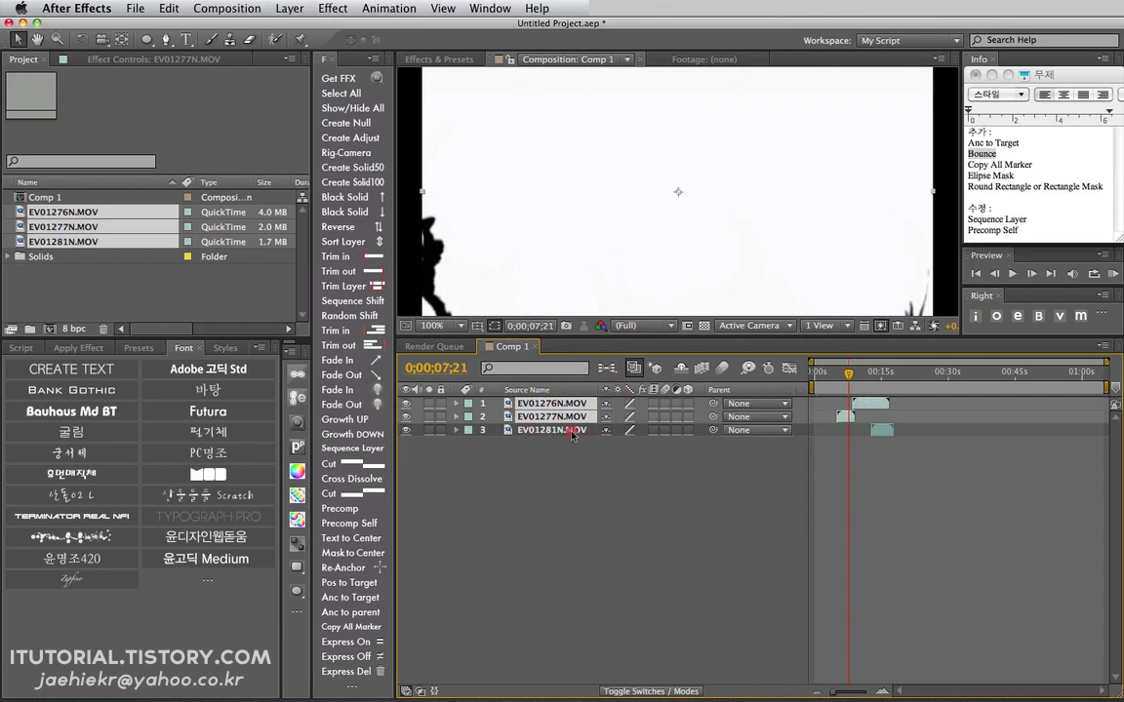
pyautogui.keyDown('shift'); pyautogui.click(572, 433); pyautogui.keyUp('shift')
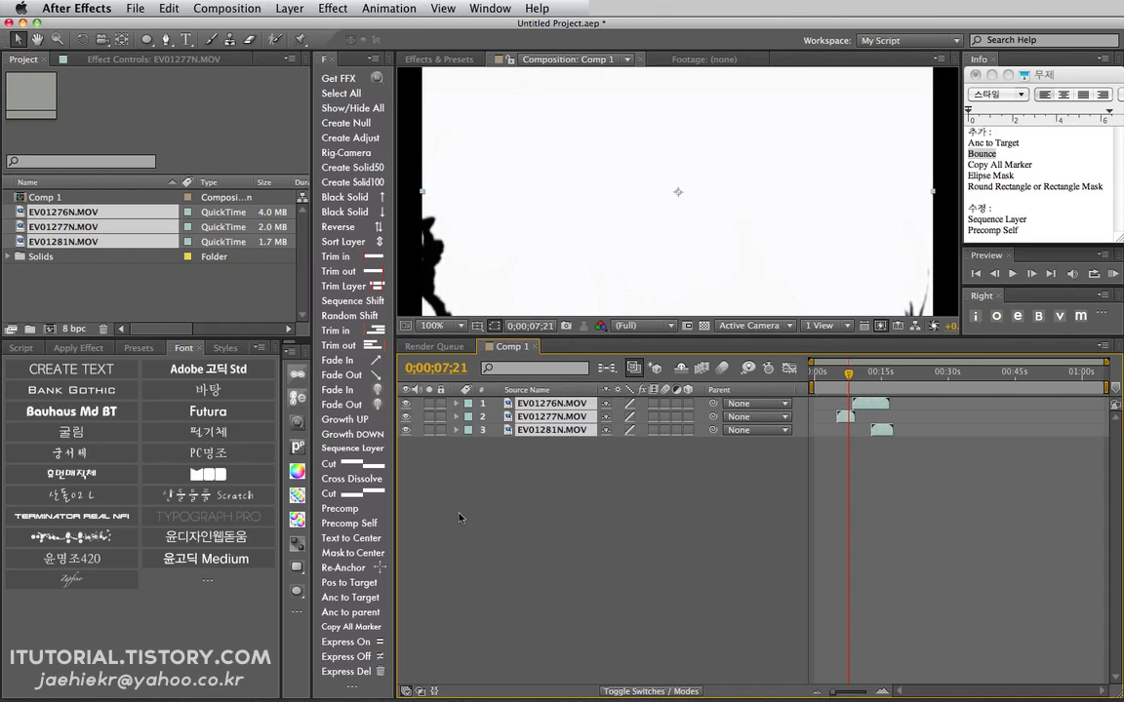
pyautogui.click(380, 449)
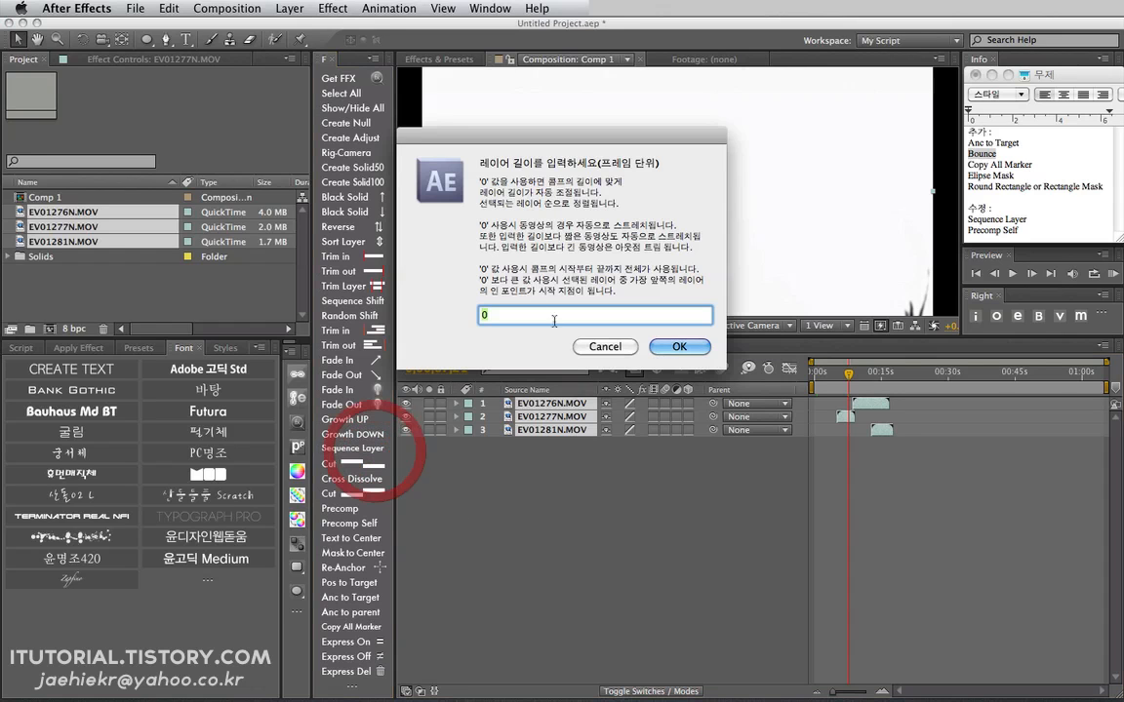
pyautogui.write('100')
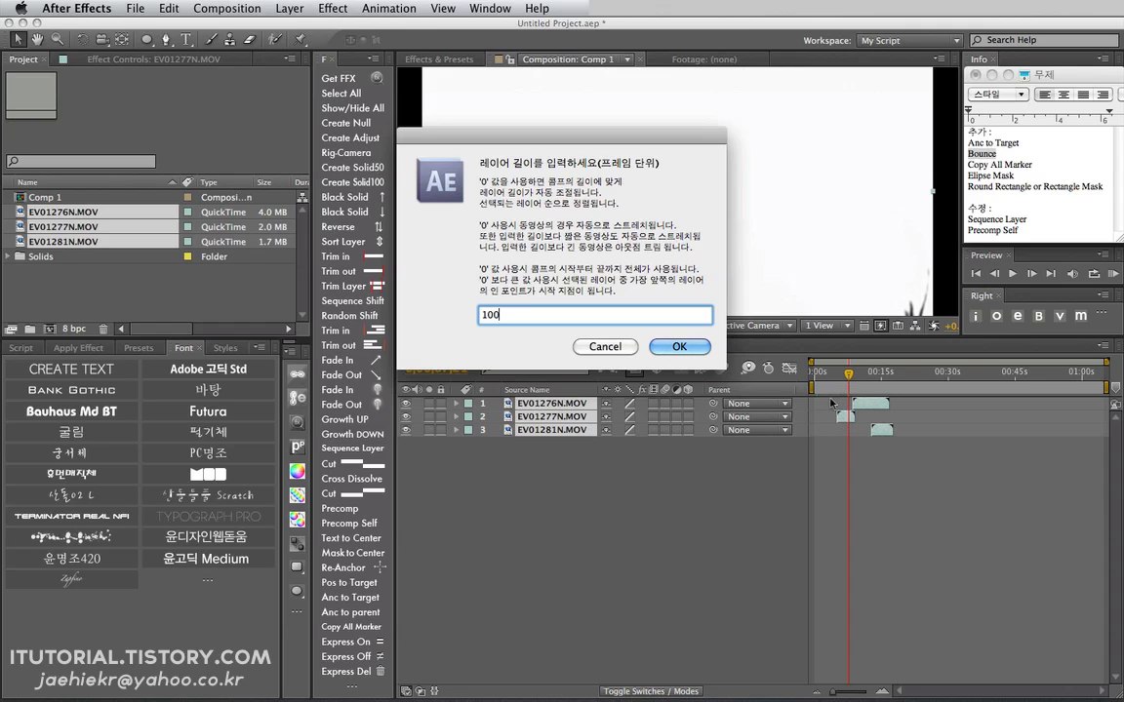
pyautogui.click(679, 346)
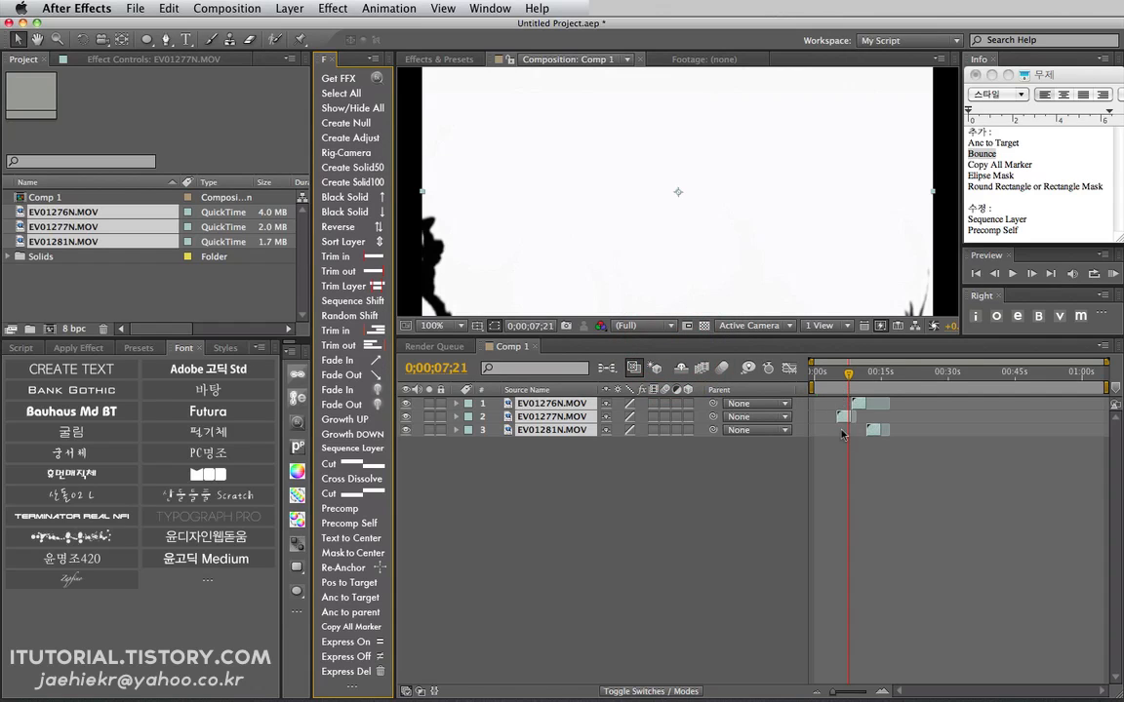
pyautogui.moveTo(832, 381); pyautogui.dragTo(862, 385)
# Step: Delete all three video clips from Comp 1's timeline and deselect the footage in the project
pyautogui.click(607, 485)
pyautogui.moveTo(589, 466); pyautogui.dragTo(510, 384)
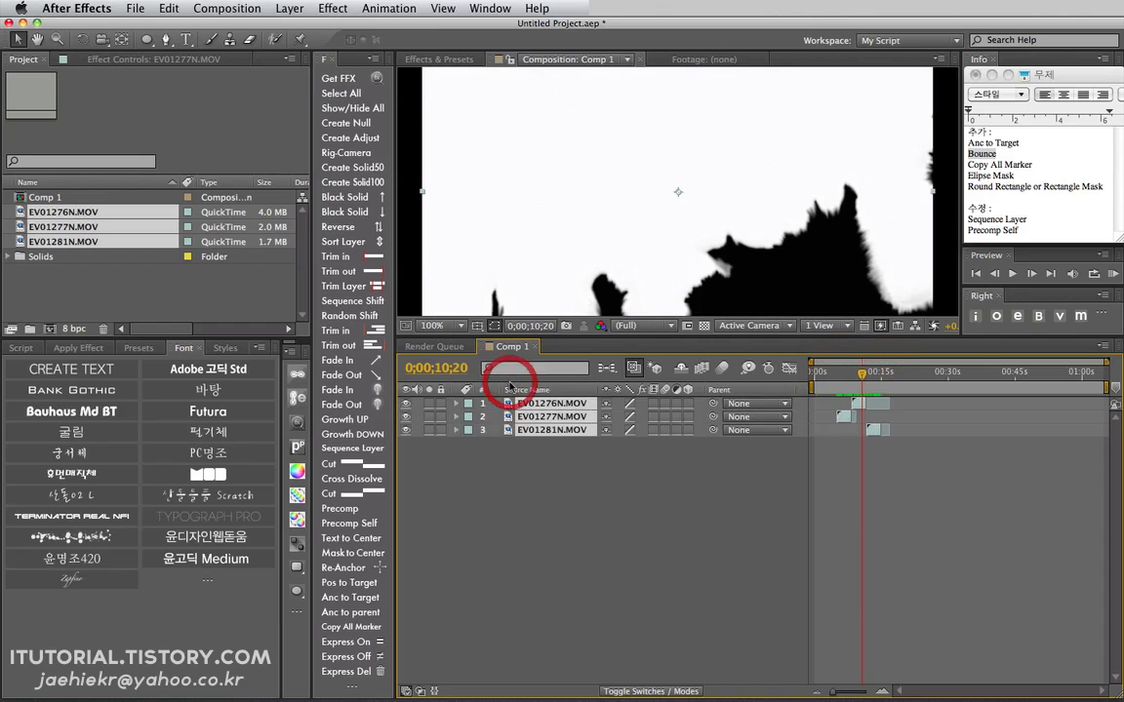
pyautogui.press('Delete')
pyautogui.click(239, 283)
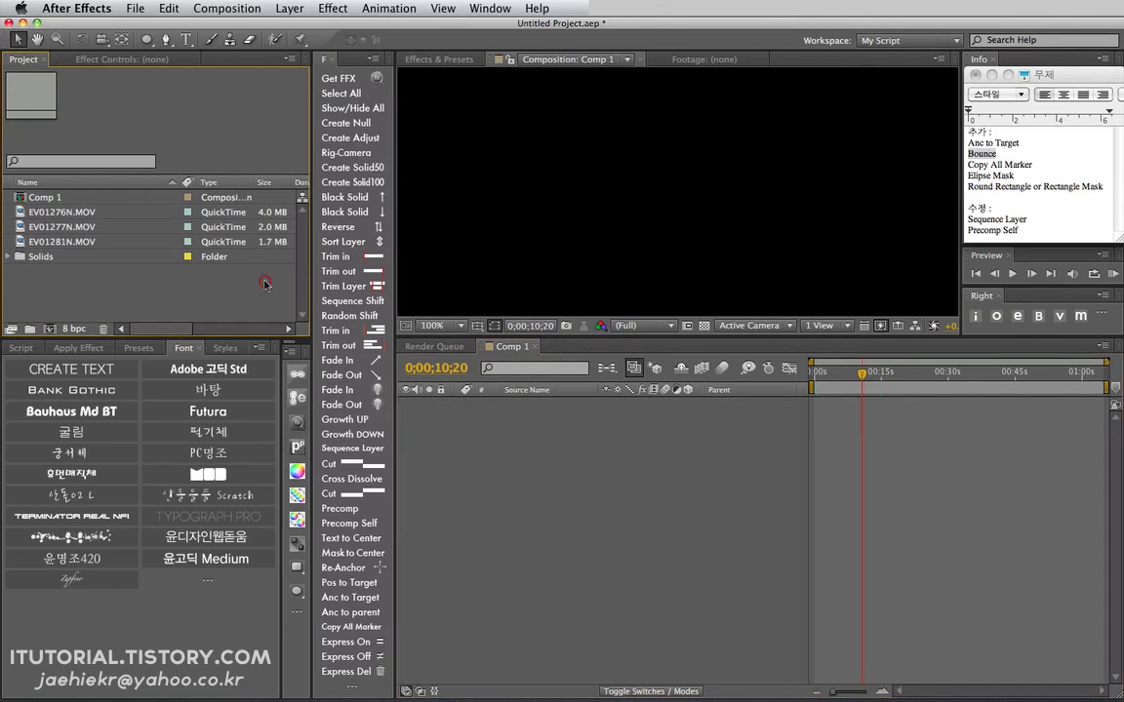
# Step: Create three solids with Create Solid100 and spread them apart: white on the left, purple lower in the middle, cyan on the right
pyautogui.click(372, 181)
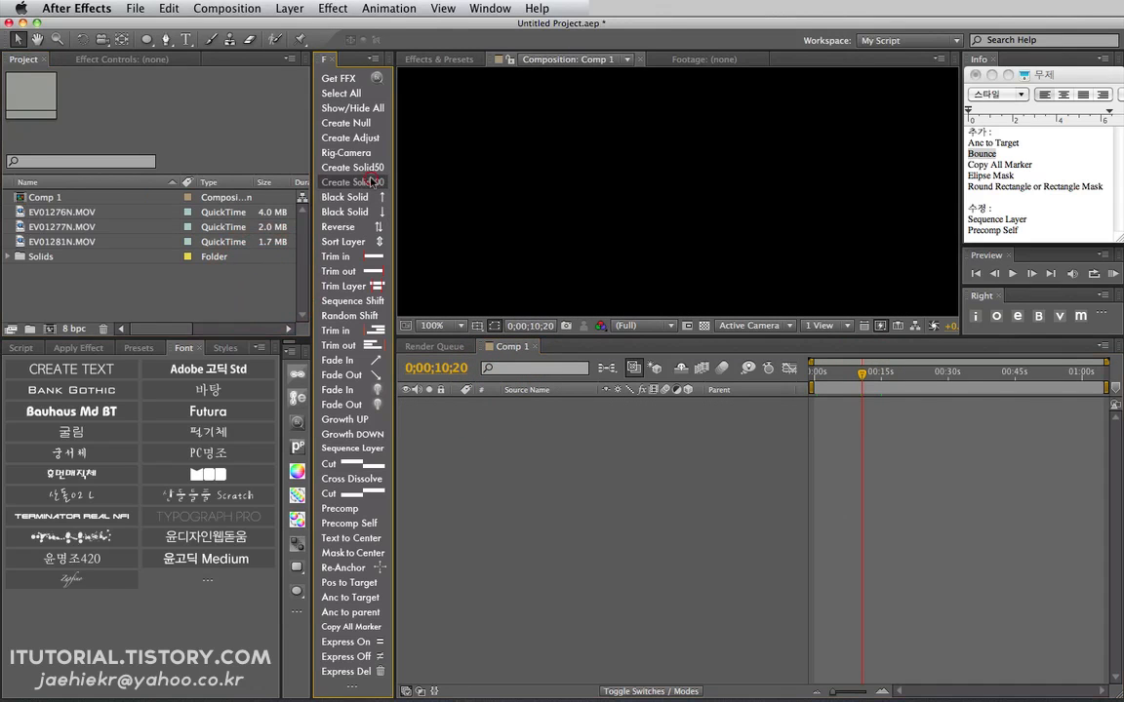
pyautogui.click(498, 432)
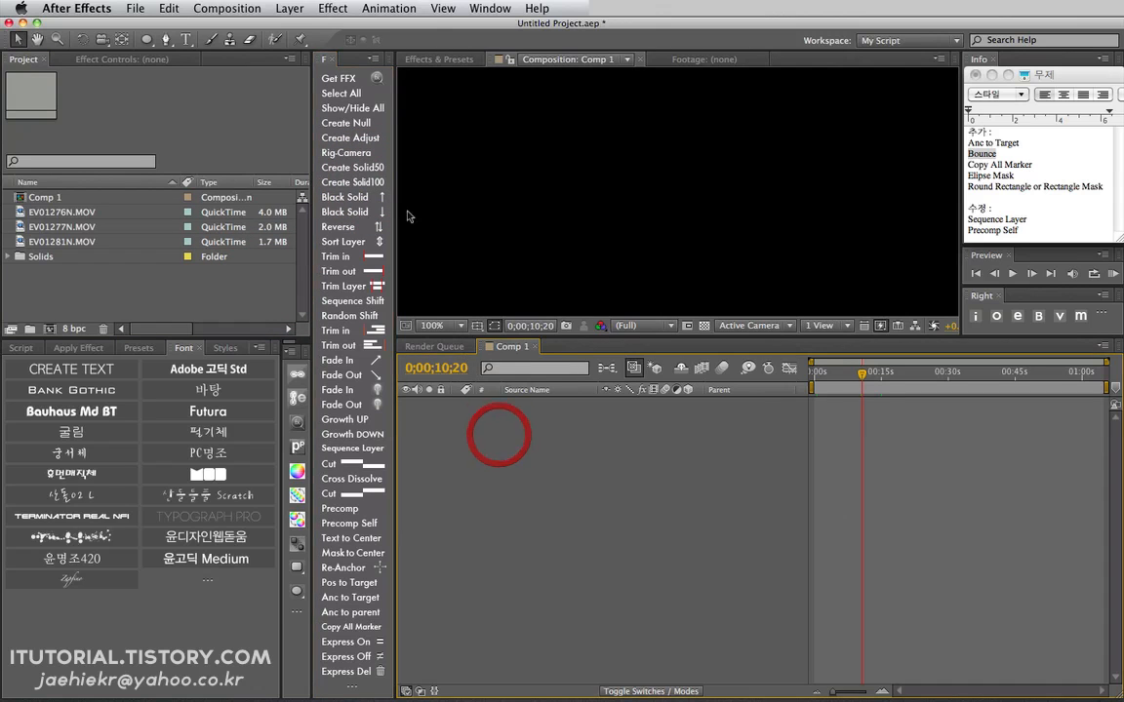
pyautogui.click(369, 182)
pyautogui.click(369, 182)
pyautogui.click(369, 183)
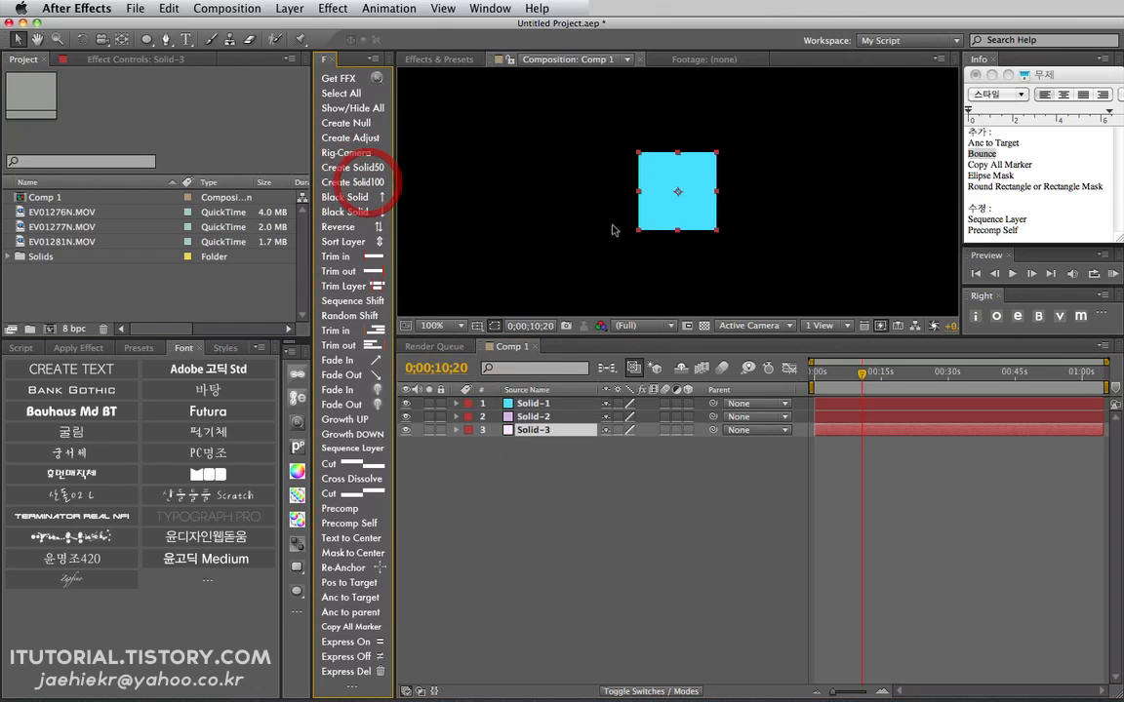
pyautogui.moveTo(672, 199); pyautogui.dragTo(536, 180)
pyautogui.moveTo(706, 184); pyautogui.dragTo(667, 226)
# Step: Select the three solids, examine the standard Pre-compose options for multiple layers, and cancel without precomposing
pyautogui.click(573, 482)
pyautogui.moveTo(573, 480); pyautogui.dragTo(524, 390)
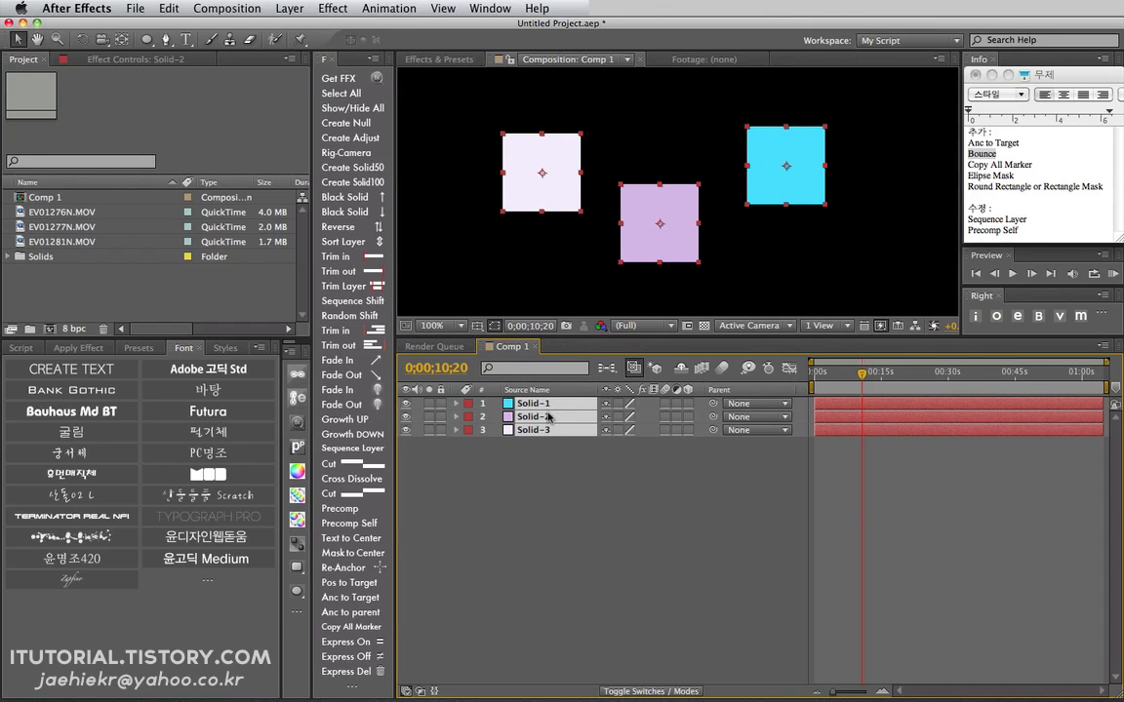
pyautogui.click(289, 8)
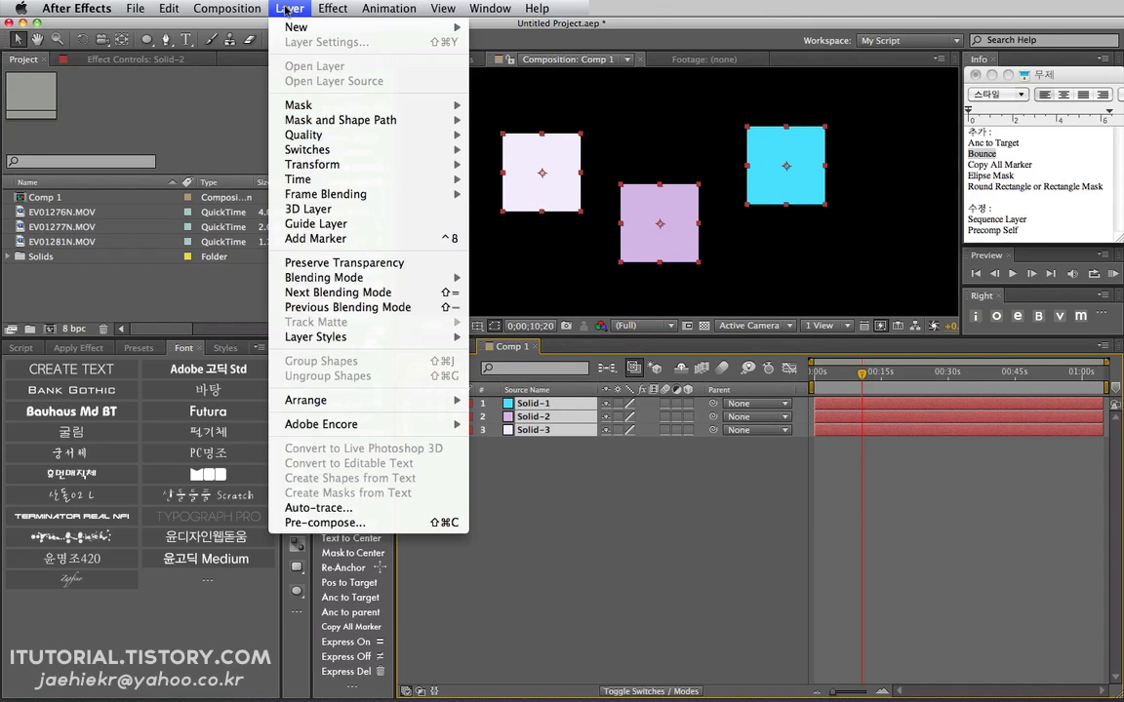
pyautogui.click(334, 524)
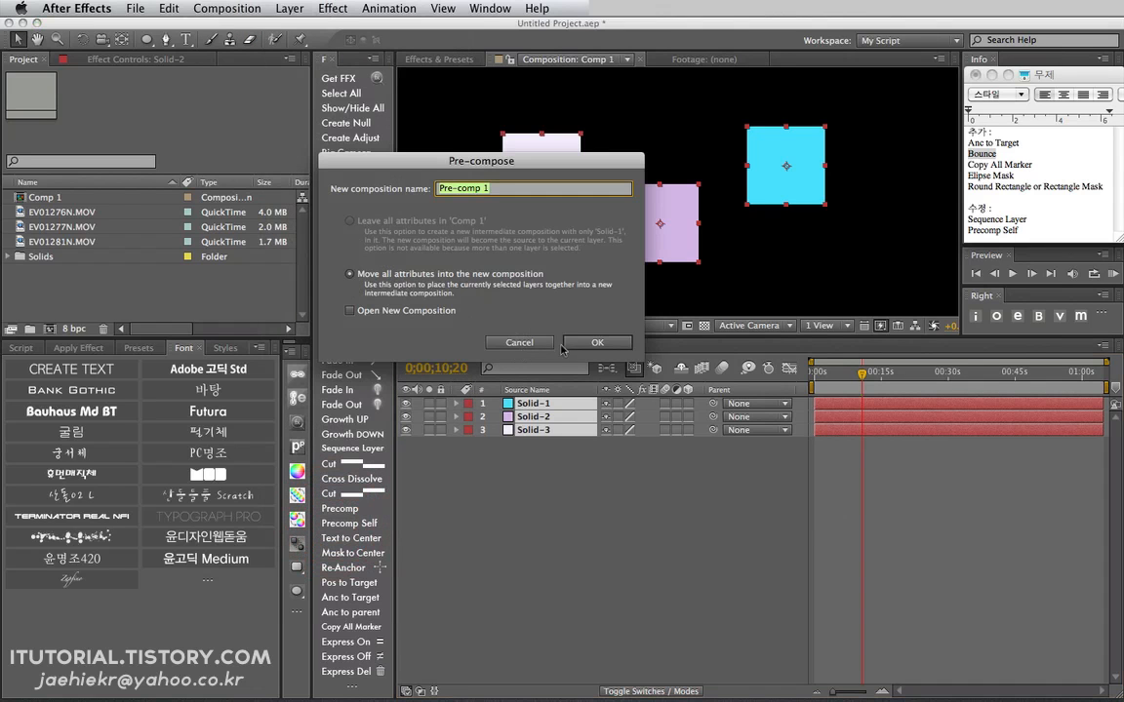
pyautogui.click(545, 345)
pyautogui.click(508, 459)
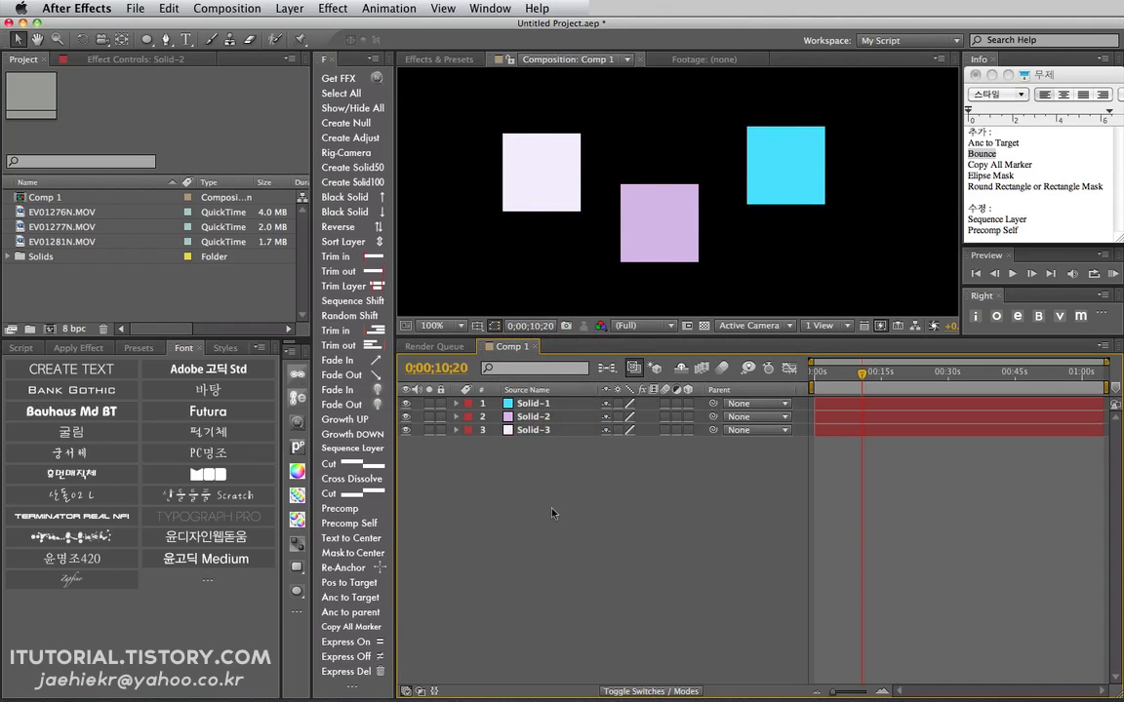
# Step: Run Precomp Self on the three solids with the option to move all attributes into the new composition
pyautogui.moveTo(556, 459); pyautogui.dragTo(540, 375)
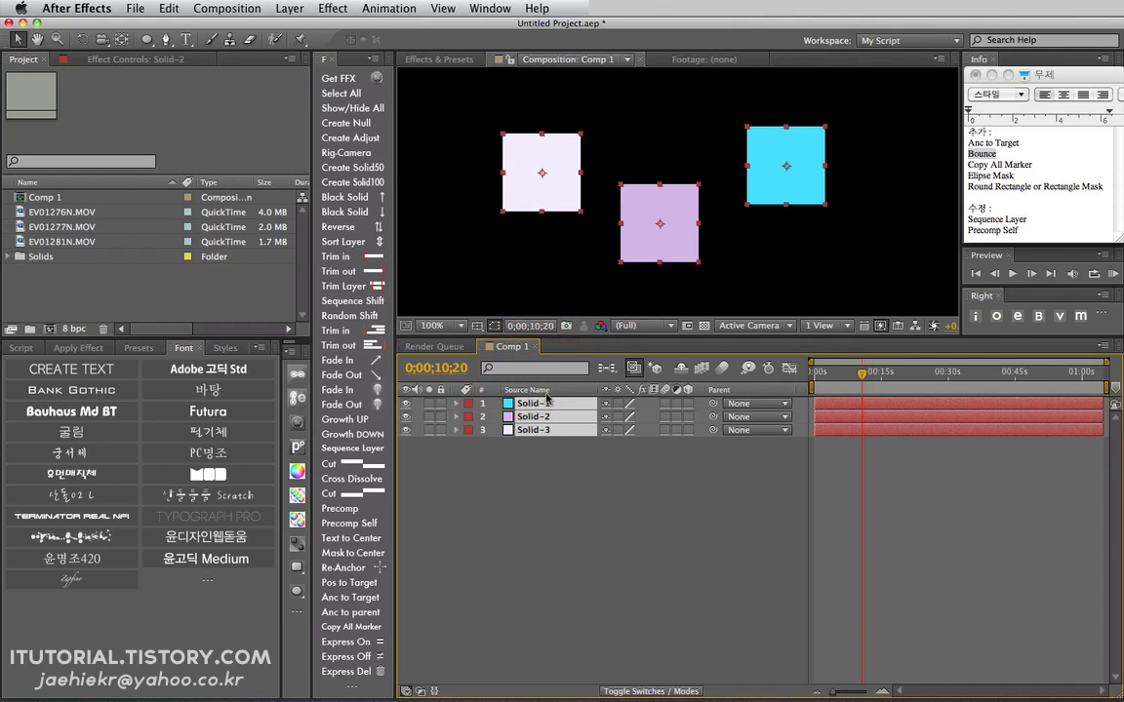
pyautogui.click(368, 524)
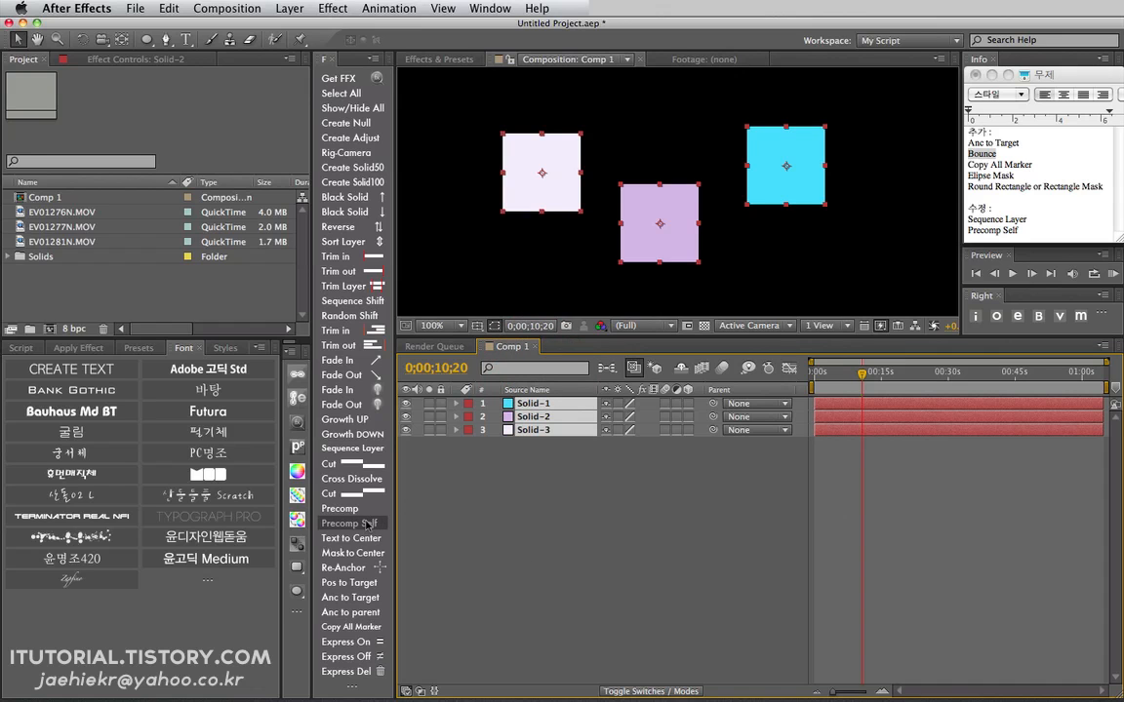
pyautogui.moveTo(535, 149); pyautogui.dragTo(560, 211)
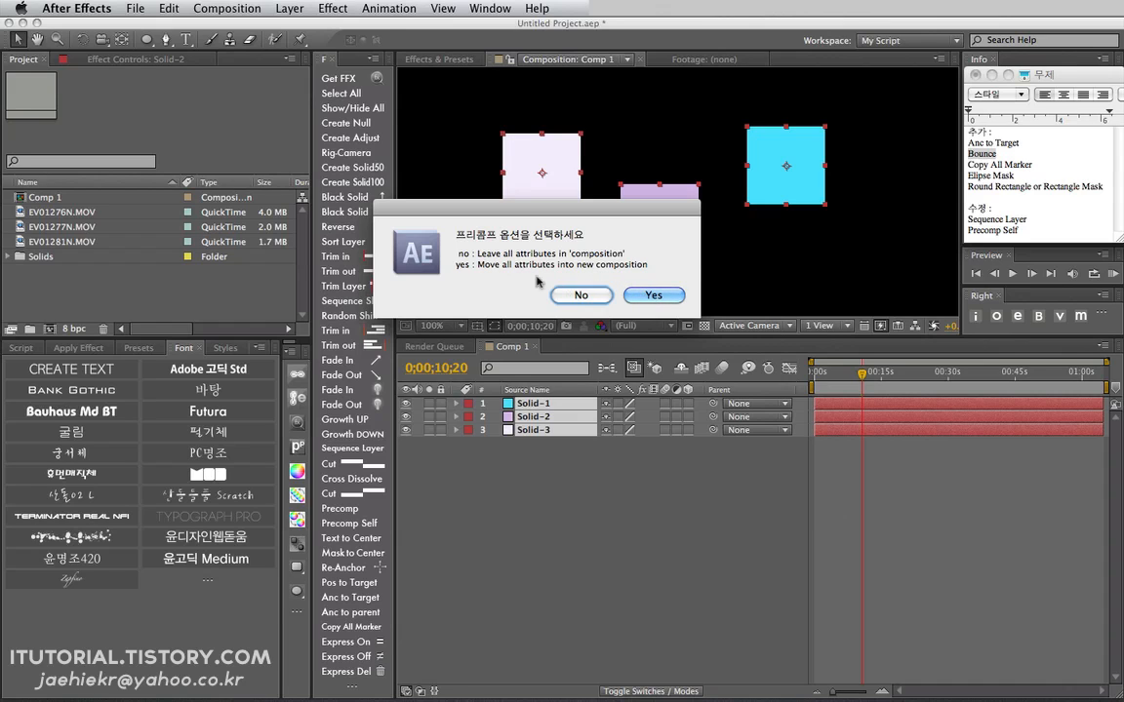
pyautogui.click(655, 296)
pyautogui.click(542, 472)
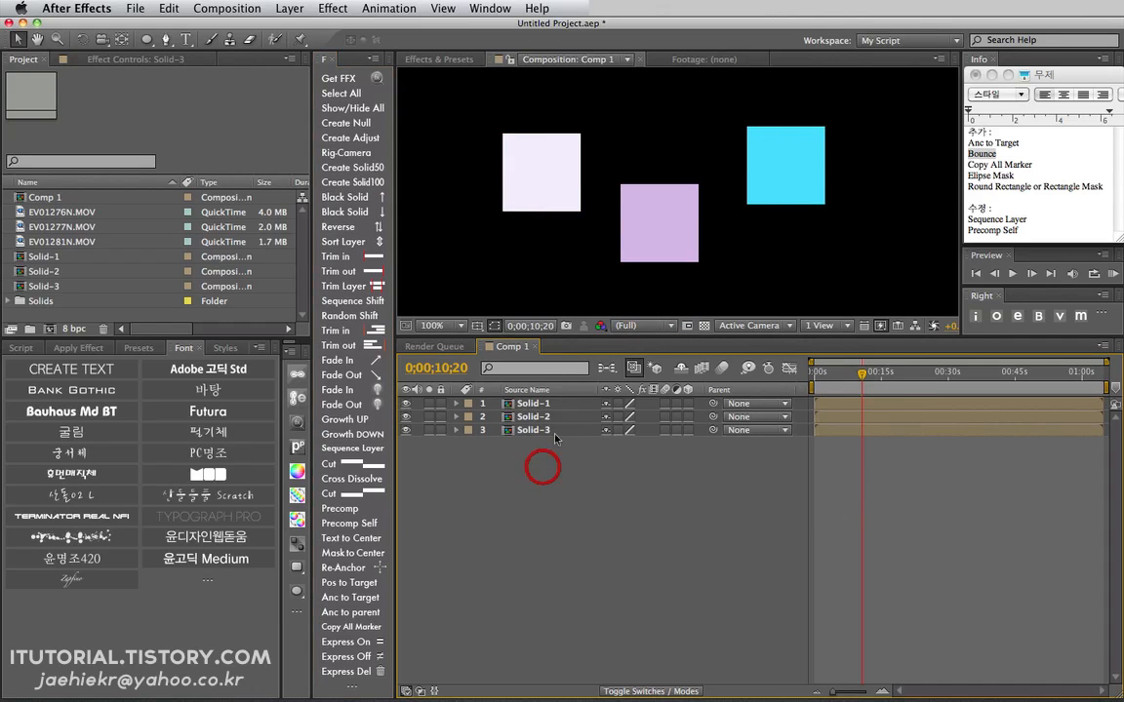
# Step: Examine the Pre-compose options for the Solid-1 layer alone, including Move all attributes into the new composition, and cancel
pyautogui.click(533, 403)
pyautogui.scroll(-2, 617, 279)
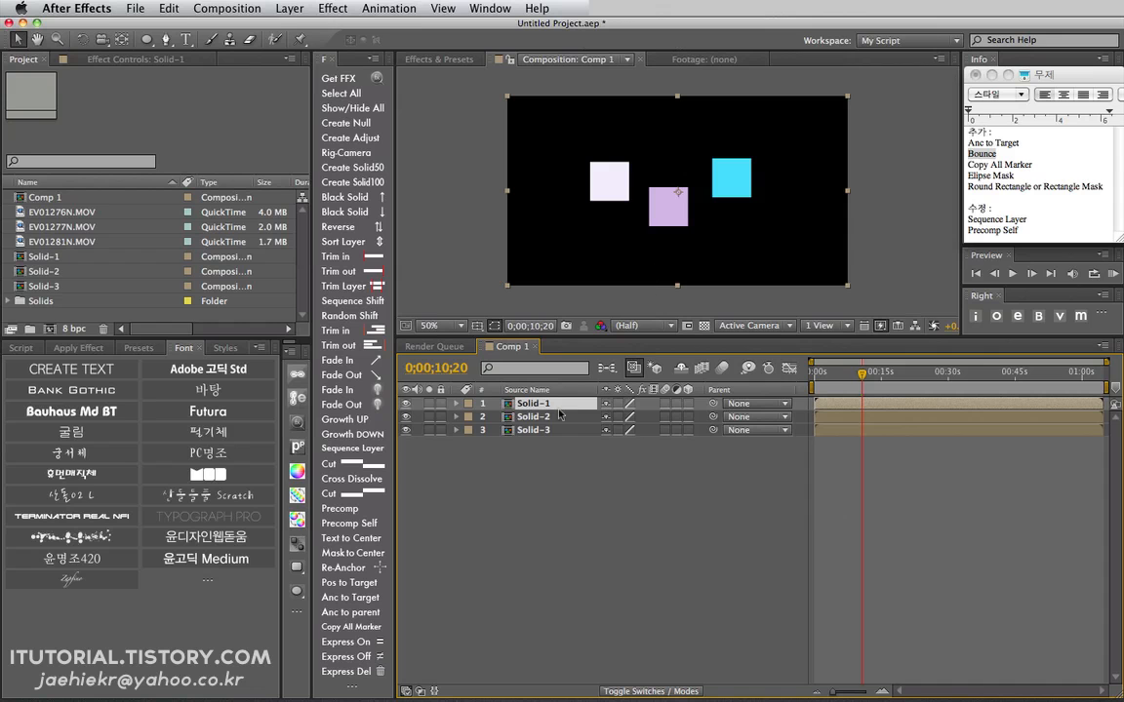
pyautogui.click(290, 8)
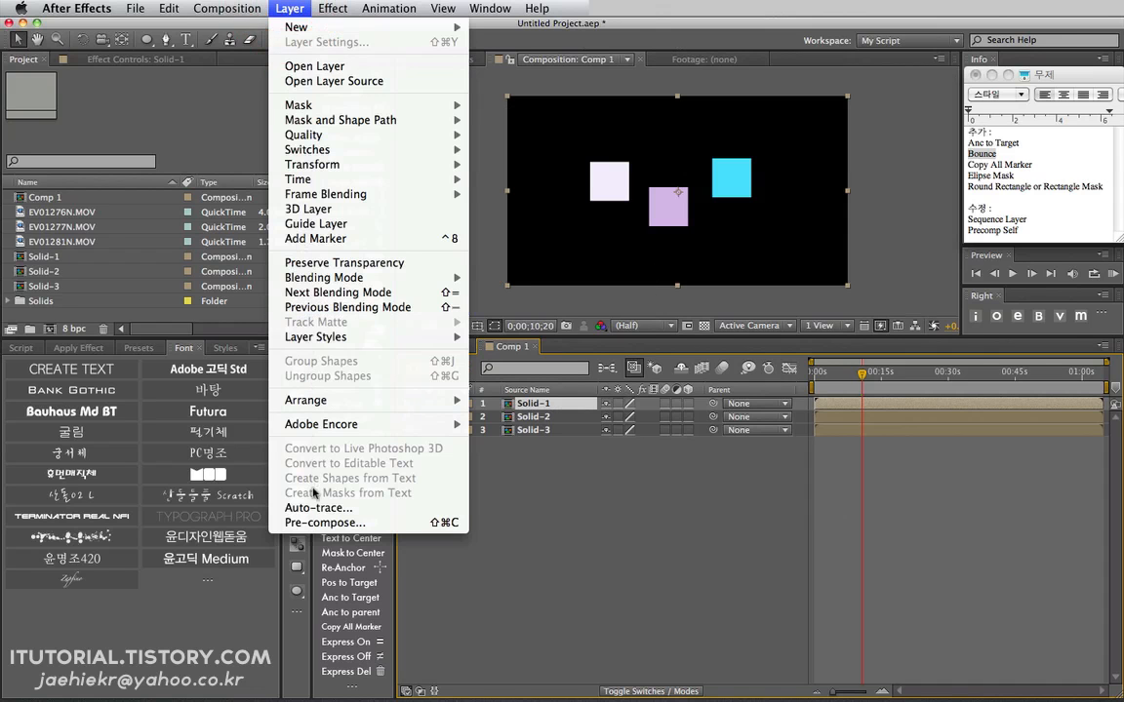
pyautogui.click(321, 518)
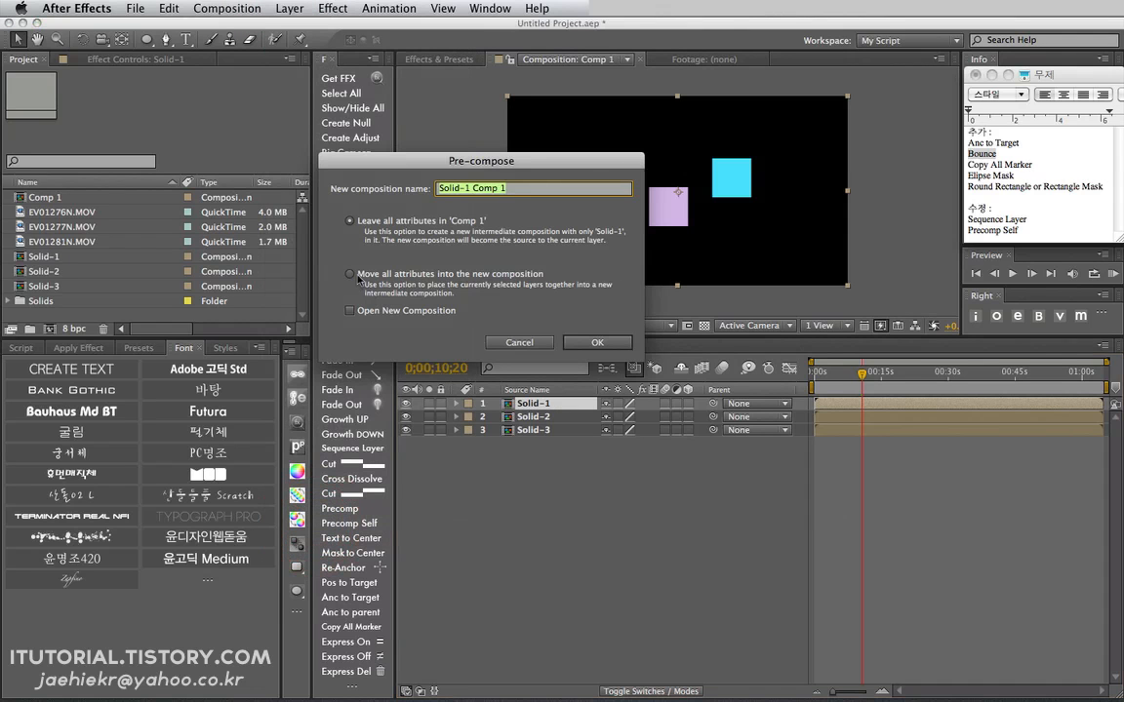
pyautogui.click(353, 277)
pyautogui.click(536, 345)
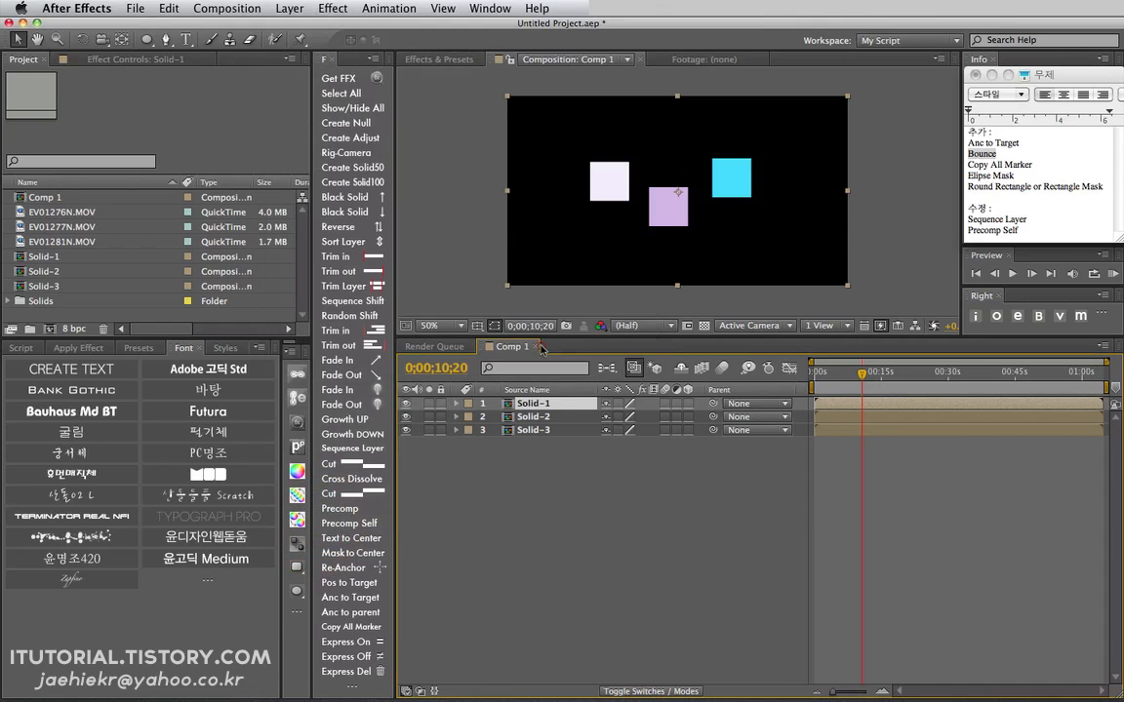
# Step: Undo the individual precomps and run Precomp Self on the three solids again, leaving all attributes in the composition
pyautogui.click(533, 416)
pyautogui.press('super+z')
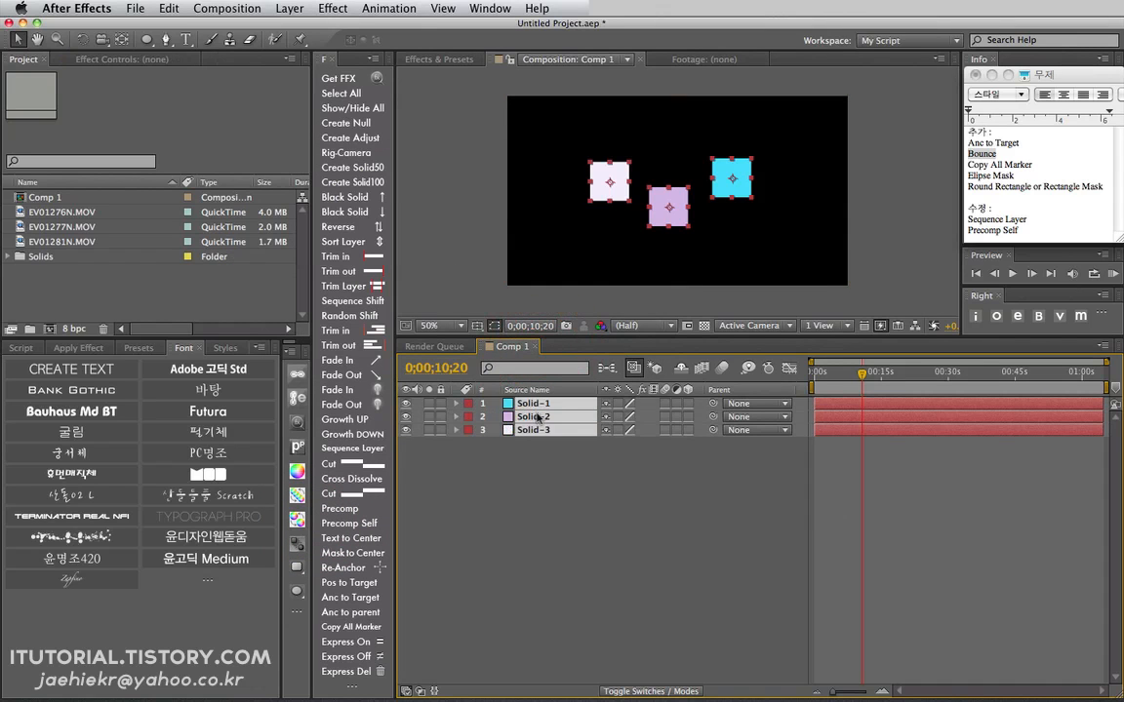
pyautogui.moveTo(569, 470); pyautogui.dragTo(512, 384)
pyautogui.click(379, 527)
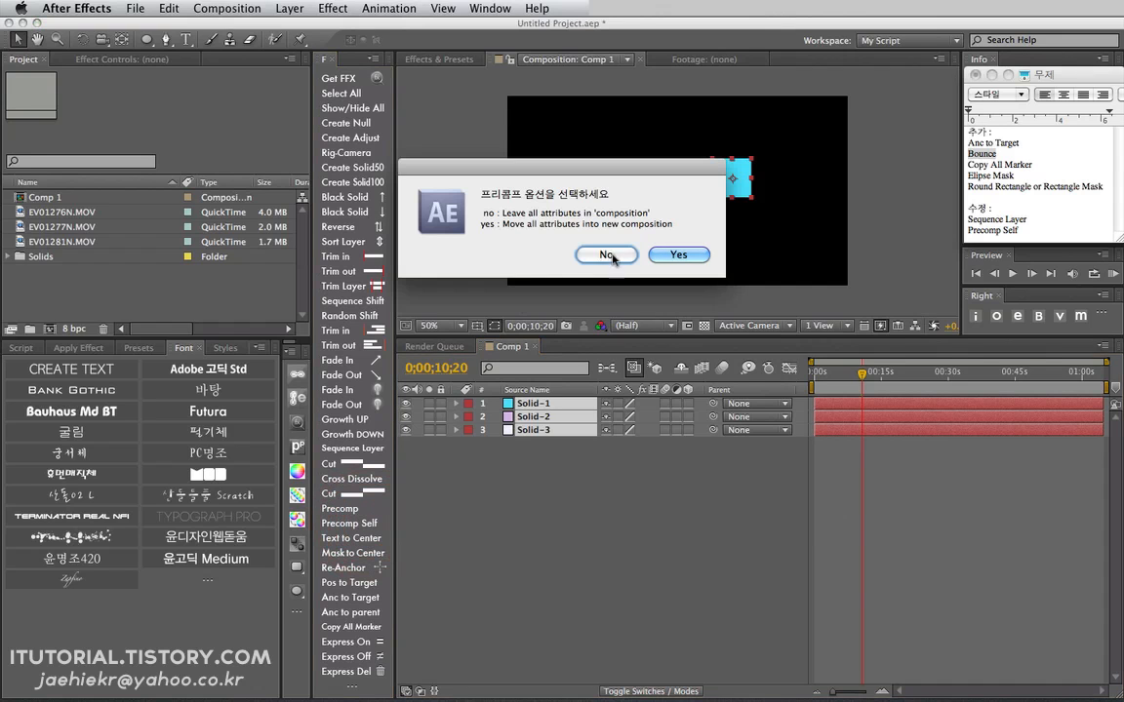
pyautogui.click(609, 252)
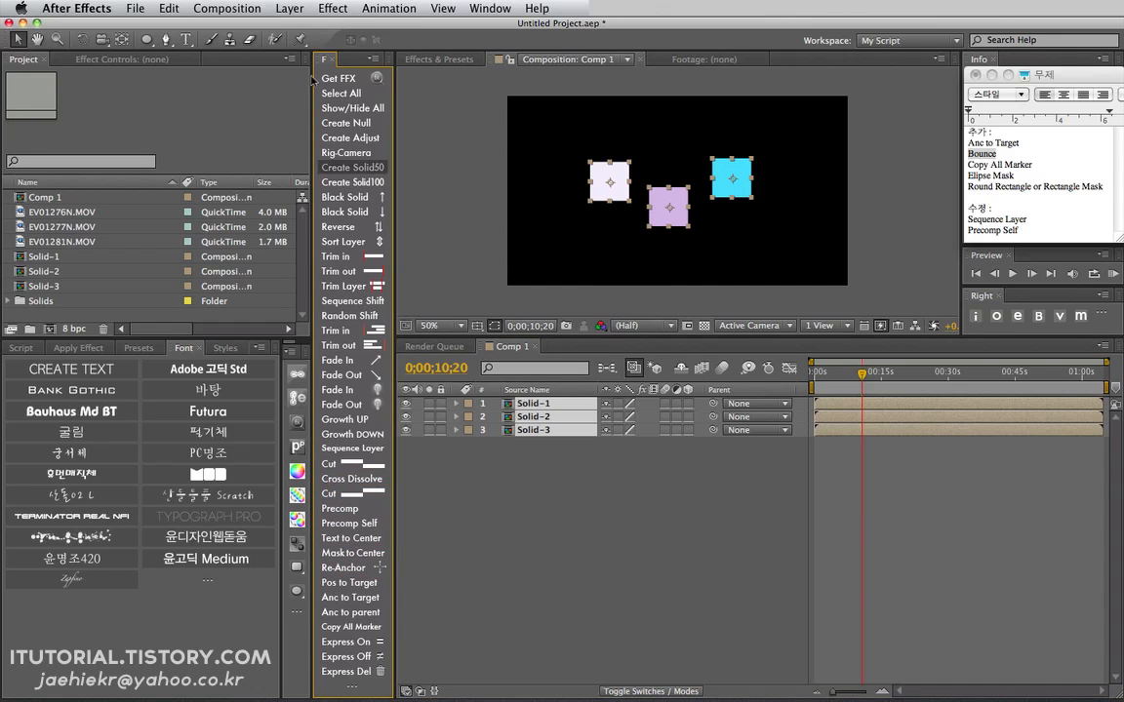
# Step: Check which attribute options Pre-compose offers for the three precomp layers, cancel, and deselect the layers
pyautogui.click(290, 8)
pyautogui.click(317, 523)
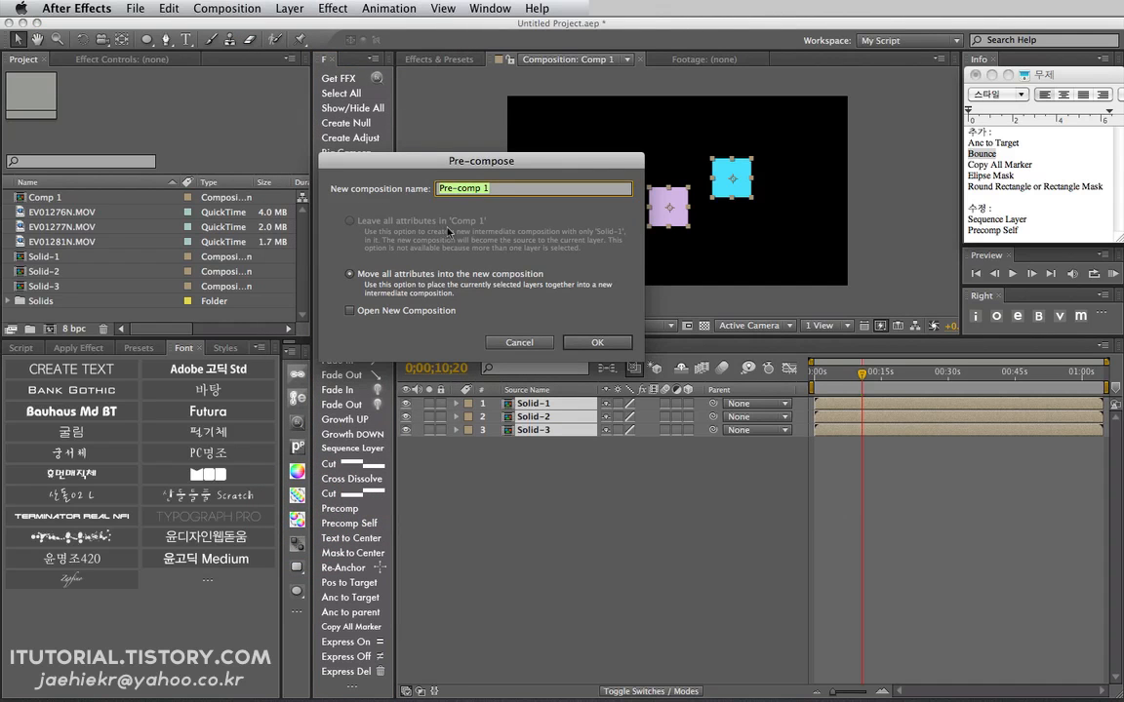
pyautogui.click(517, 341)
pyautogui.press('super+shift+a')
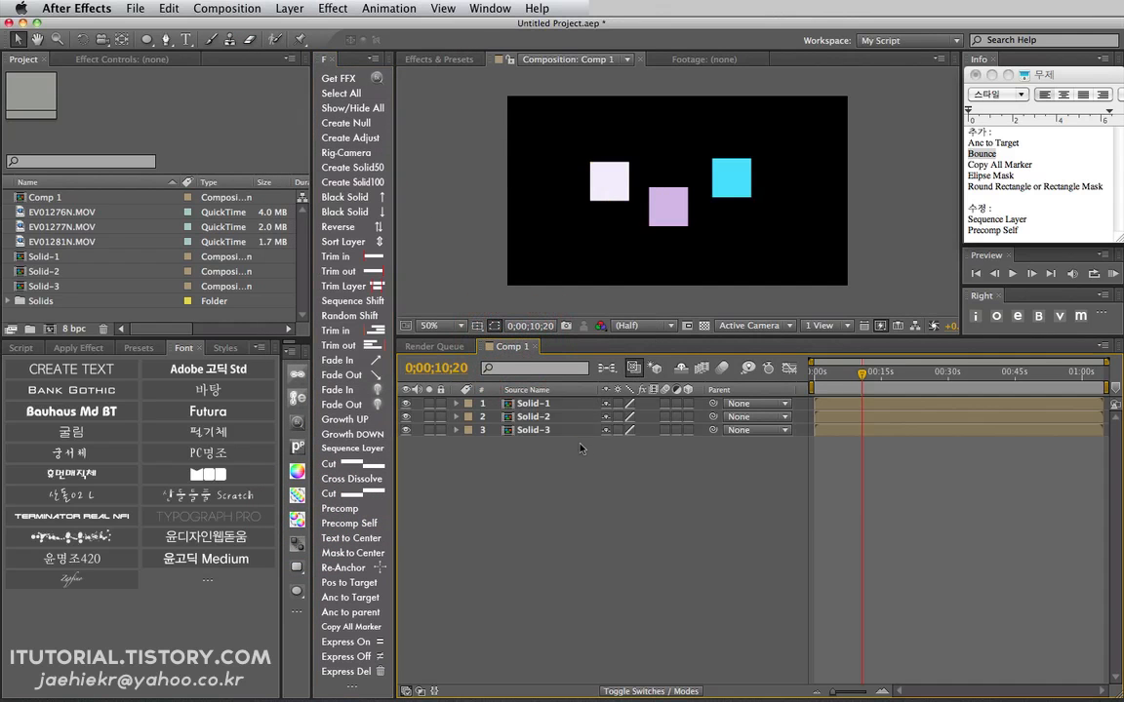
# Step: Undo the last Precomp Self so Solid-1, Solid-2 and Solid-3 are ordinary solids again, and deselect them
pyautogui.click(543, 406)
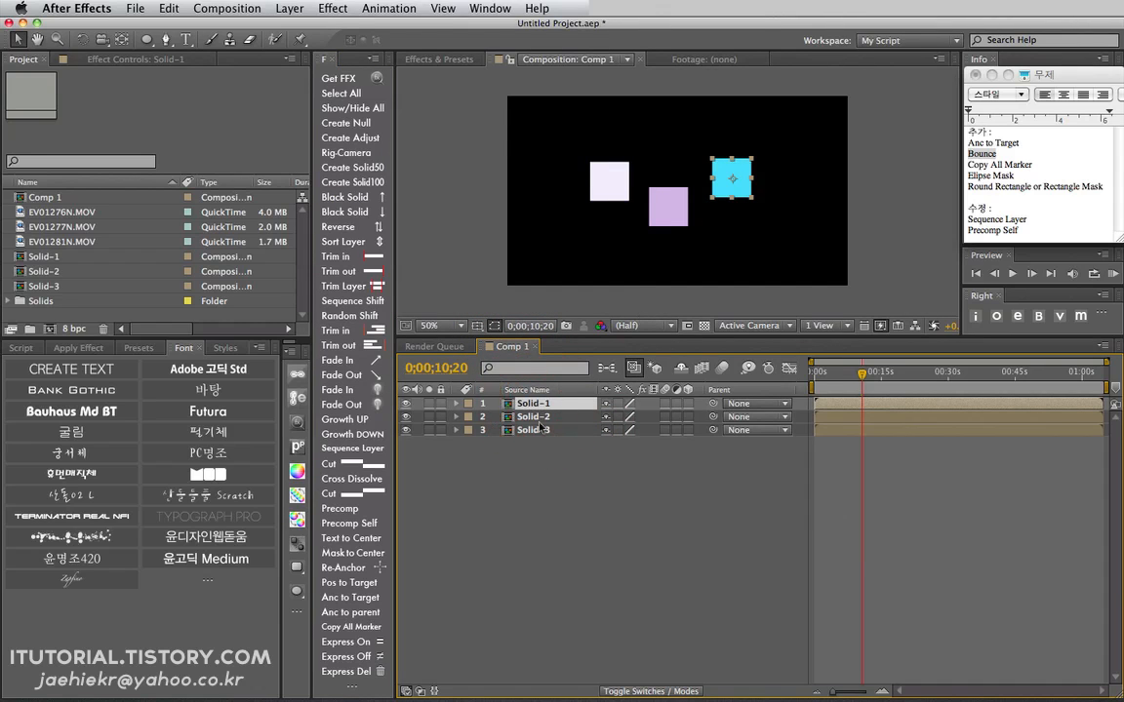
pyautogui.click(534, 418)
pyautogui.click(534, 430)
pyautogui.click(535, 418)
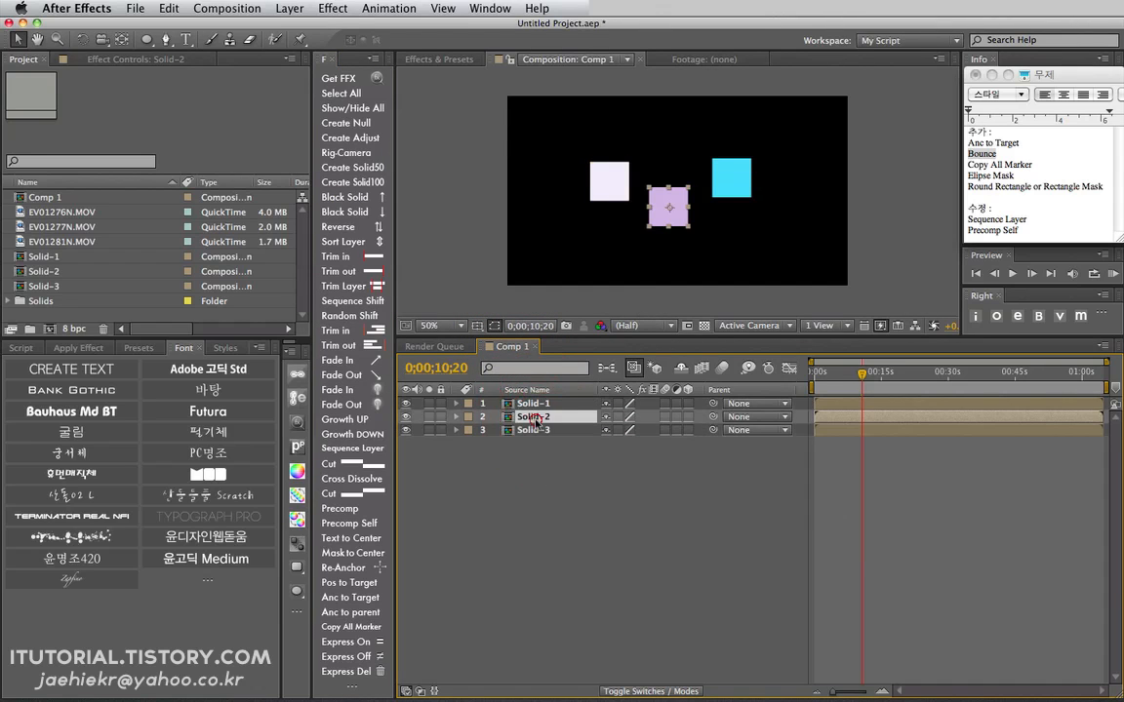
pyautogui.click(535, 404)
pyautogui.press('super+z')
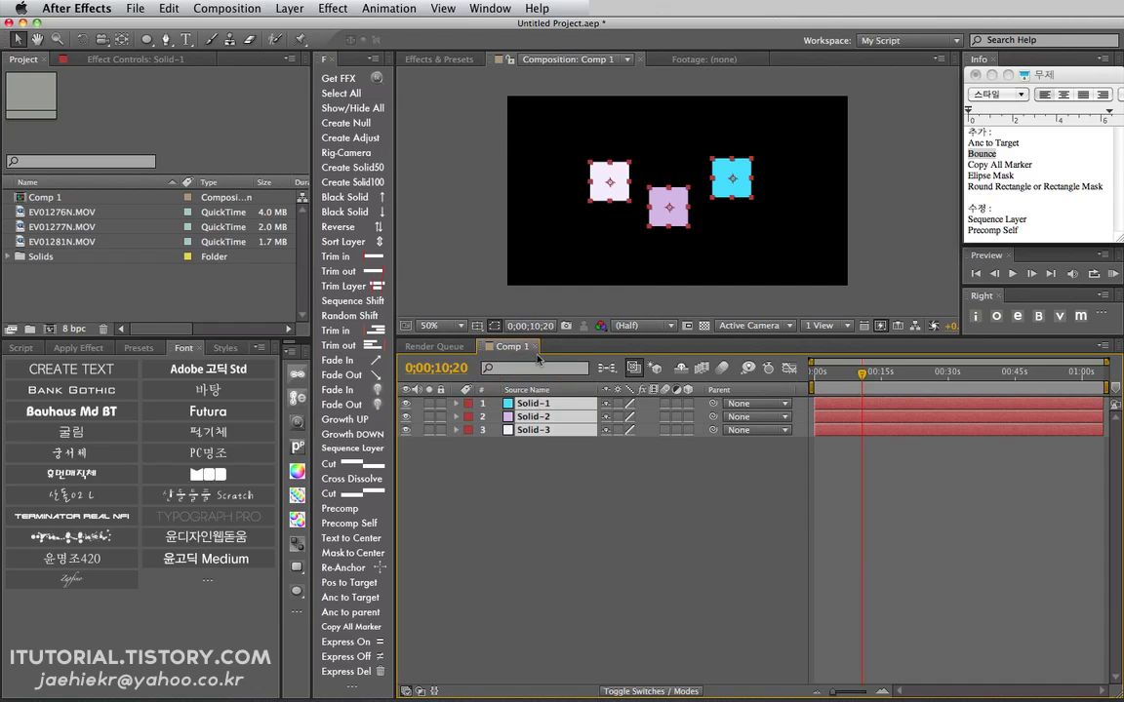
pyautogui.click(471, 454)
# Step: Apply a Fast Blur effect to the Solid-1 layer and set its Blurriness to 45
pyautogui.click(535, 403)
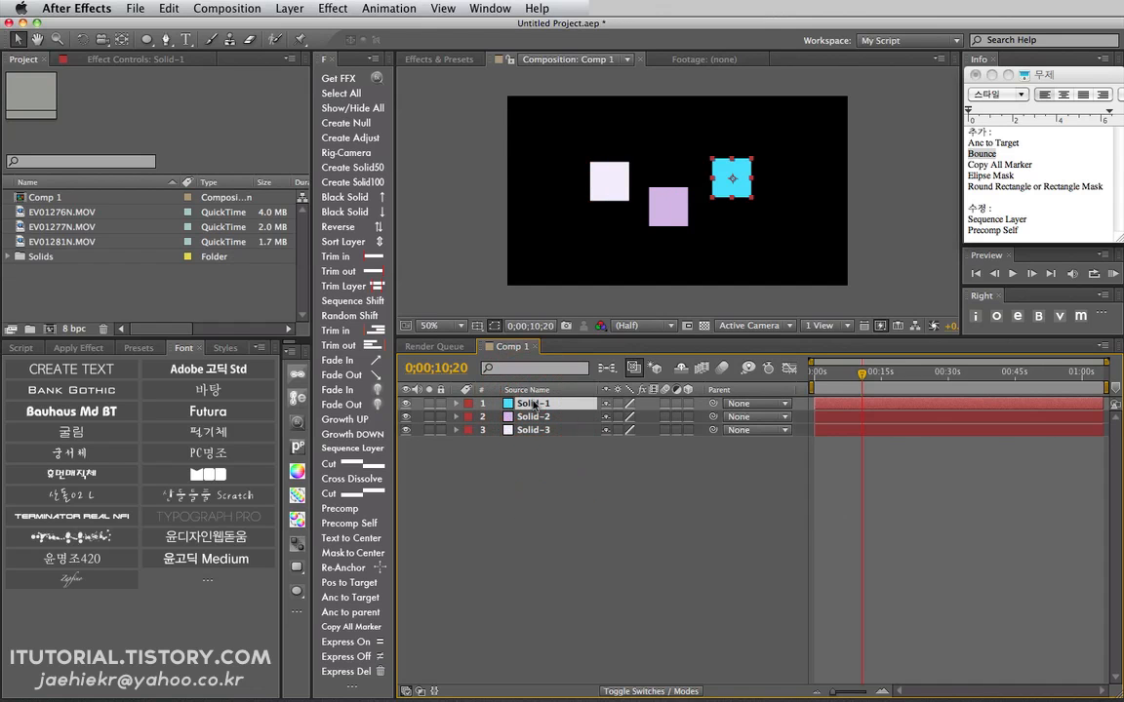
pyautogui.click(333, 7)
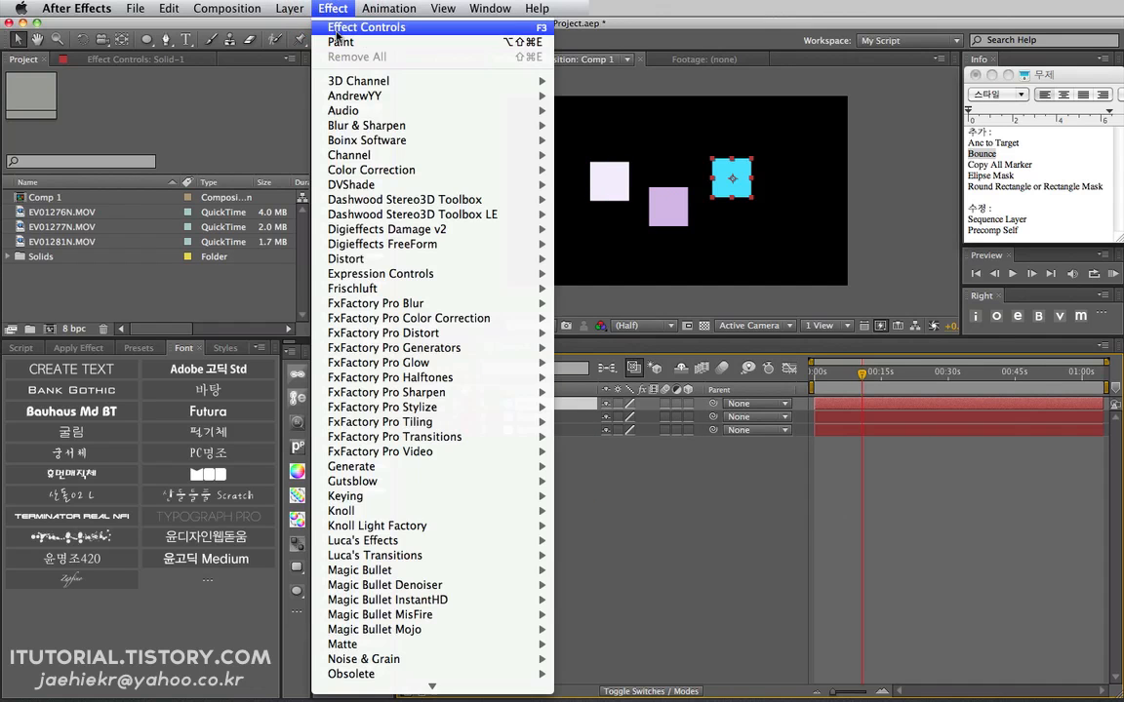
pyautogui.moveTo(407, 147)
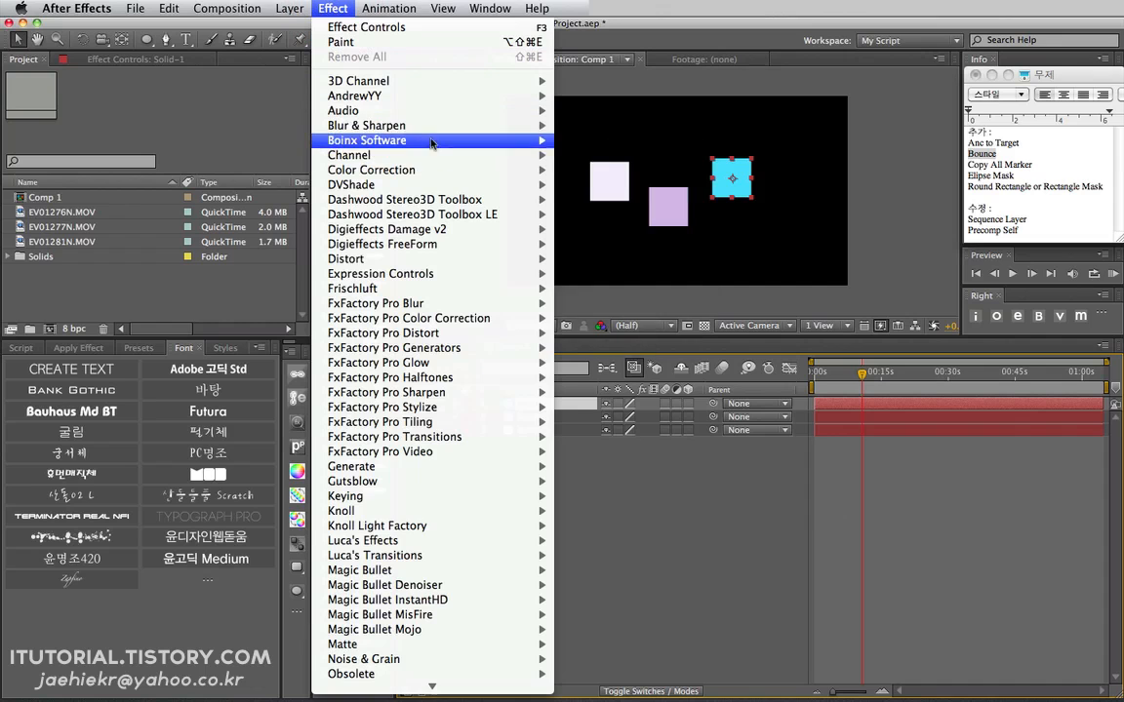
pyautogui.moveTo(507, 126)
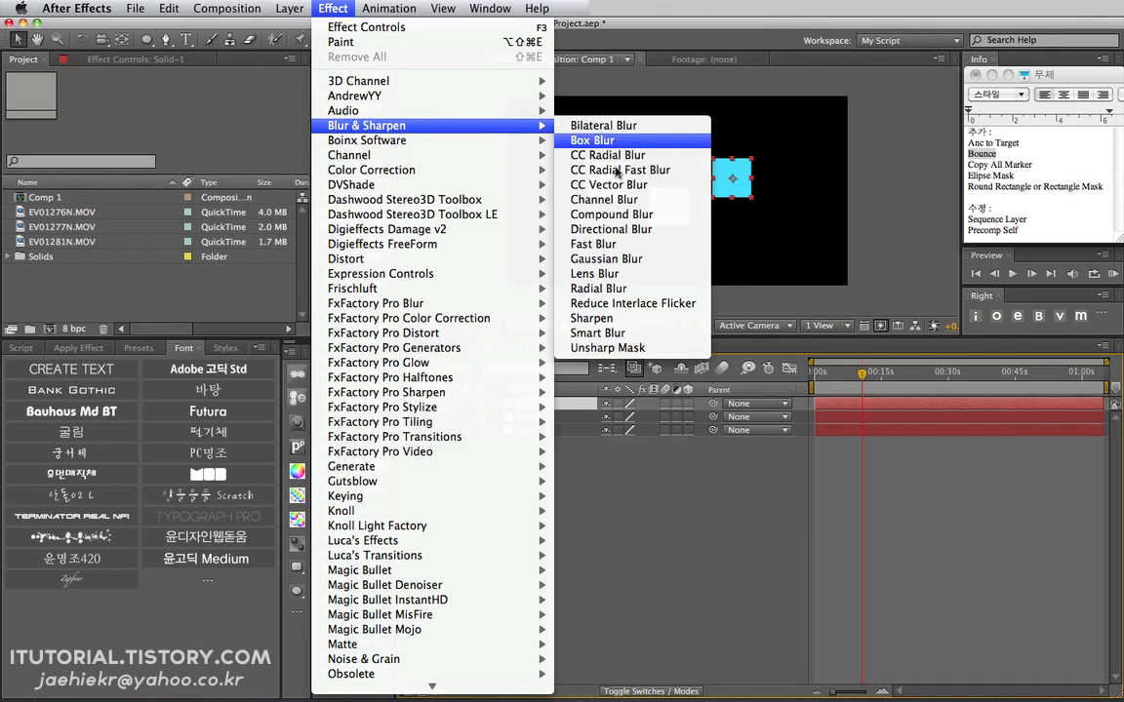
pyautogui.click(603, 245)
pyautogui.moveTo(179, 103); pyautogui.dragTo(195, 97)
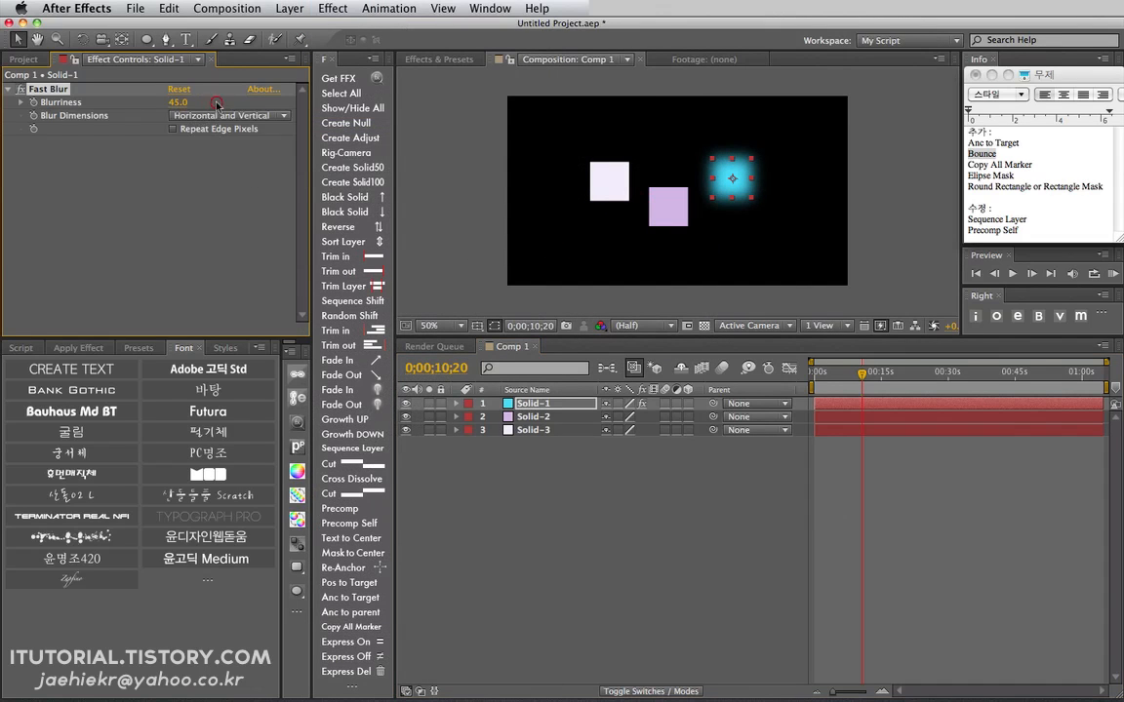
# Step: Scale the Solid-1 layer uniformly to 169% and collapse its properties
pyautogui.click(539, 452)
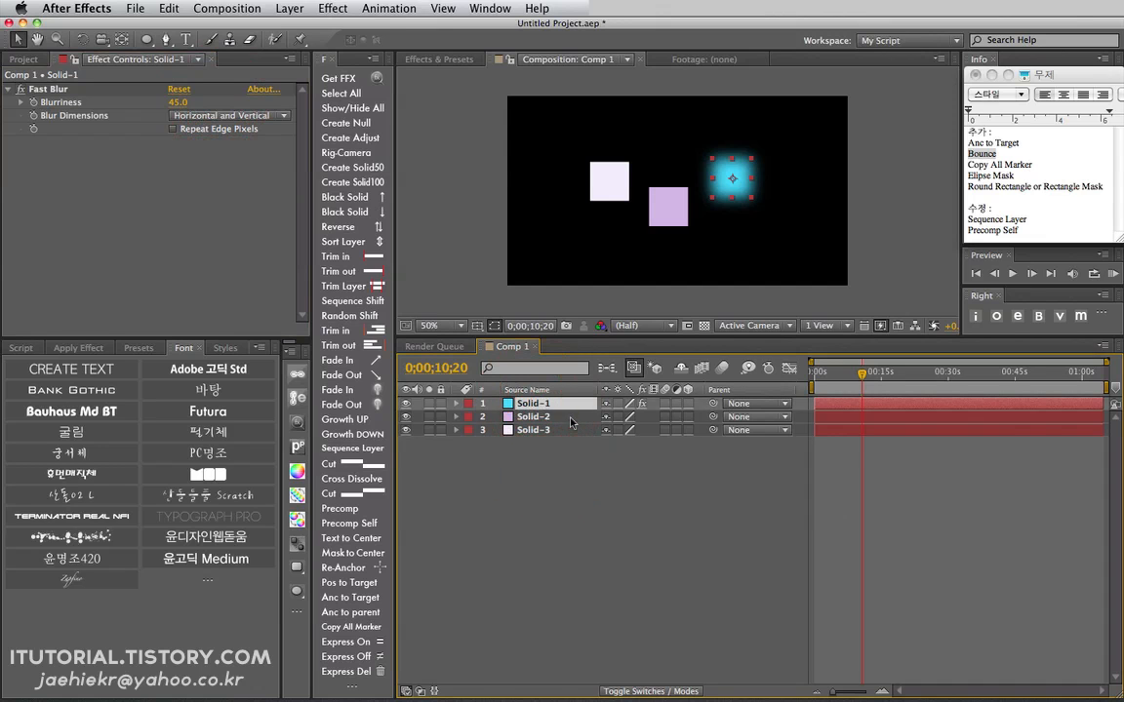
pyautogui.press('s')
pyautogui.moveTo(629, 417); pyautogui.dragTo(670, 418)
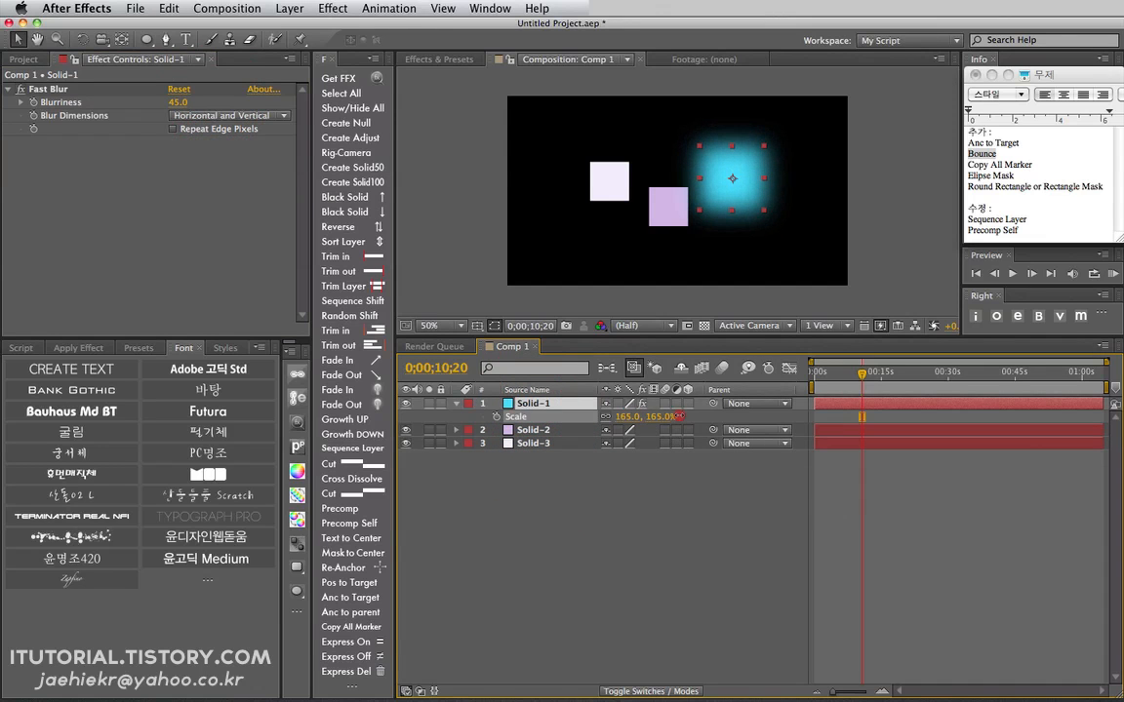
pyautogui.click(574, 517)
pyautogui.click(535, 435)
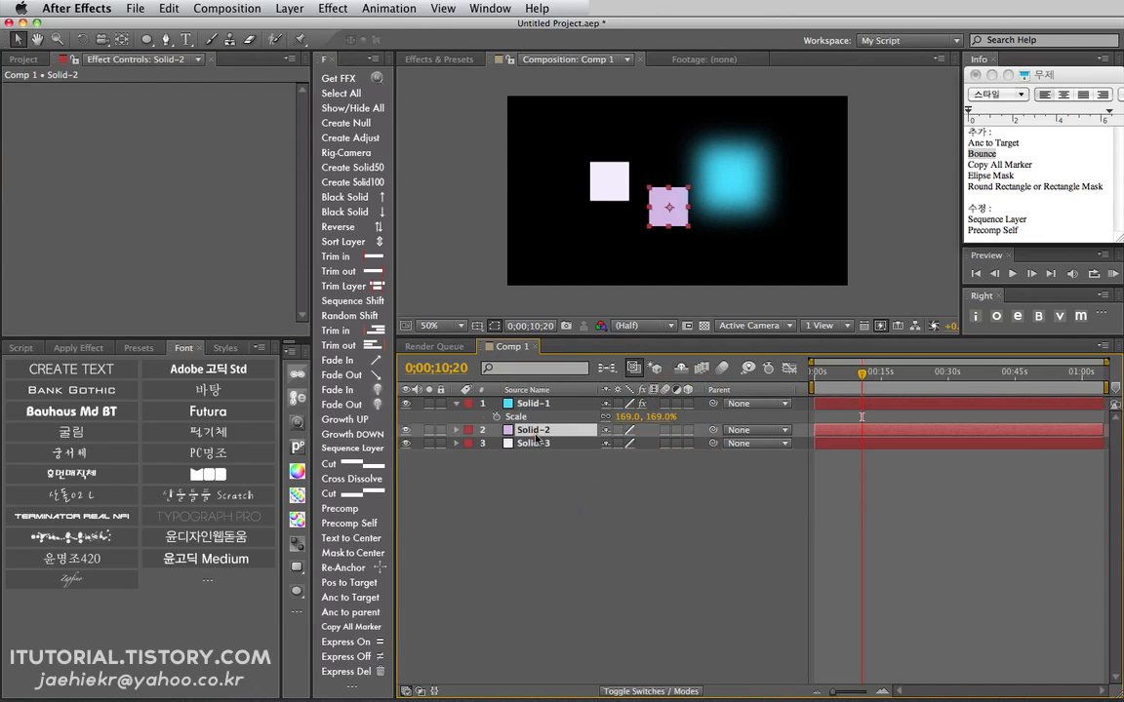
pyautogui.click(536, 444)
pyautogui.moveTo(565, 462); pyautogui.dragTo(525, 381)
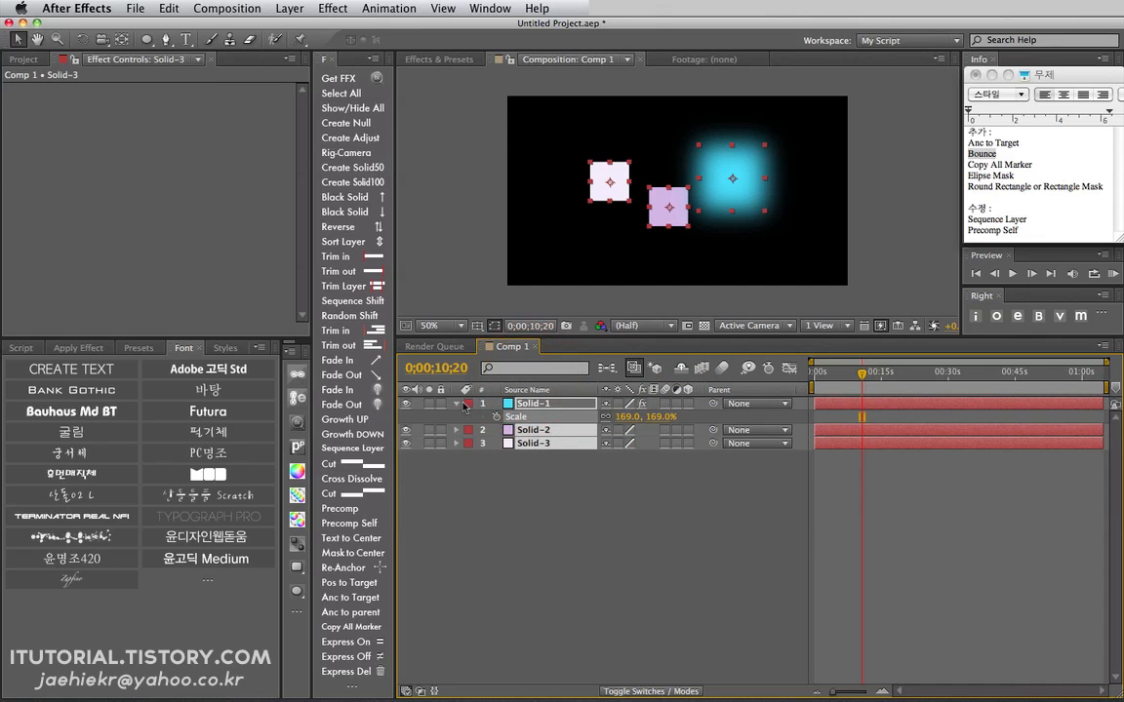
pyautogui.click(456, 405)
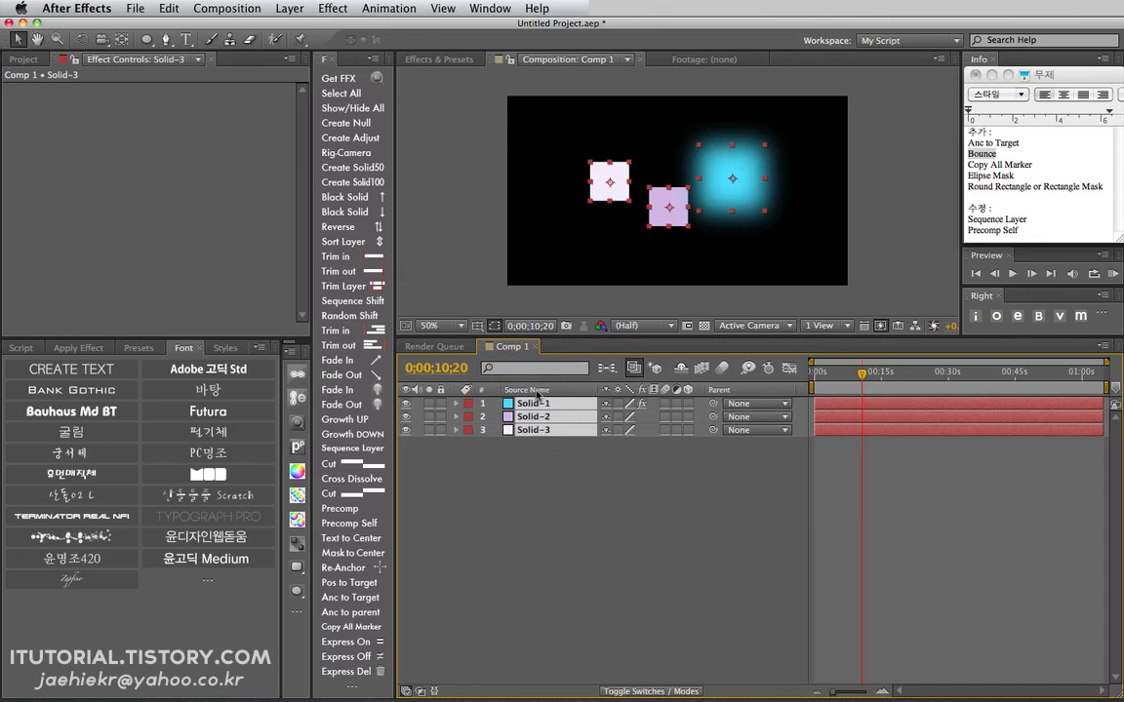
# Step: Examine the Pre-compose option Leave all attributes in 'Comp 1' for the Solid-1 layer, and cancel
pyautogui.click(496, 447)
pyautogui.click(480, 402)
pyautogui.click(290, 9)
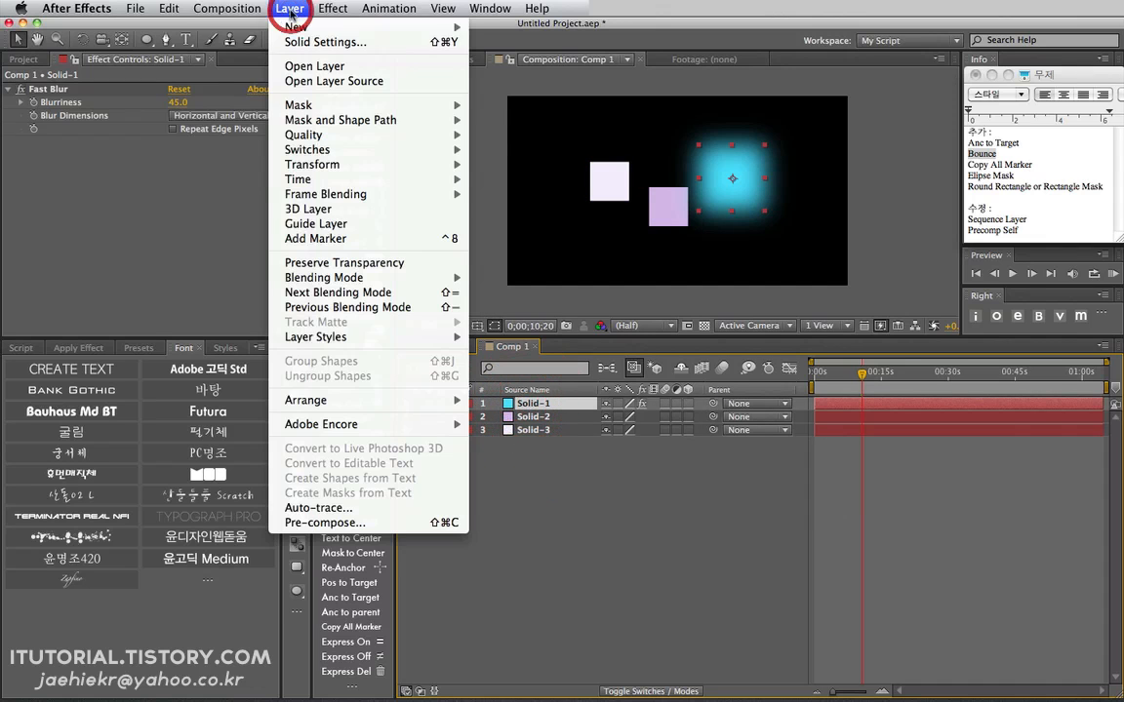
pyautogui.click(322, 523)
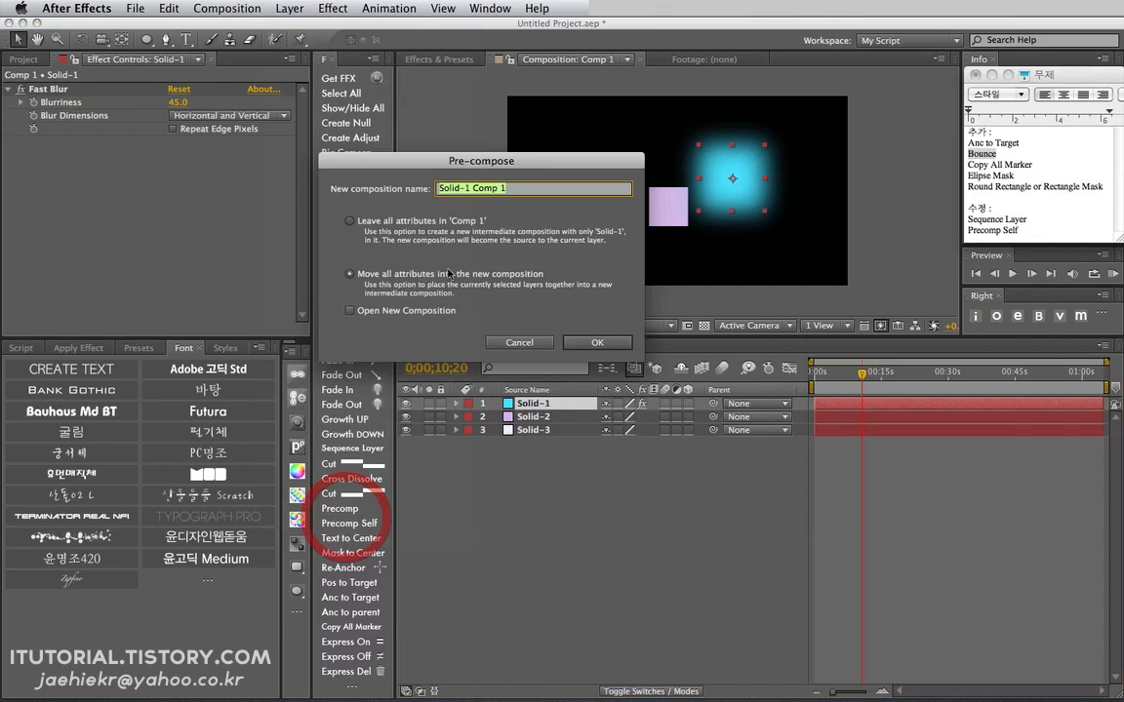
pyautogui.click(349, 221)
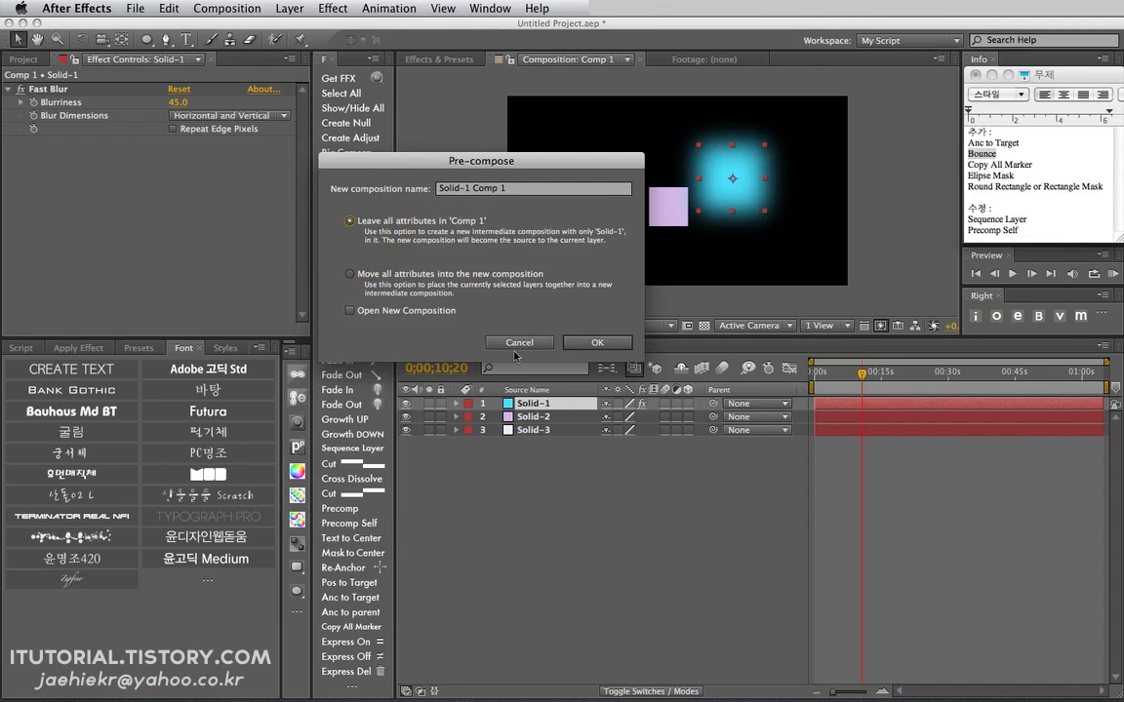
pyautogui.click(516, 346)
# Step: Run Precomp Self on all three solids, leaving all attributes in Comp 1, and deselect the layers
pyautogui.moveTo(563, 513); pyautogui.dragTo(520, 388)
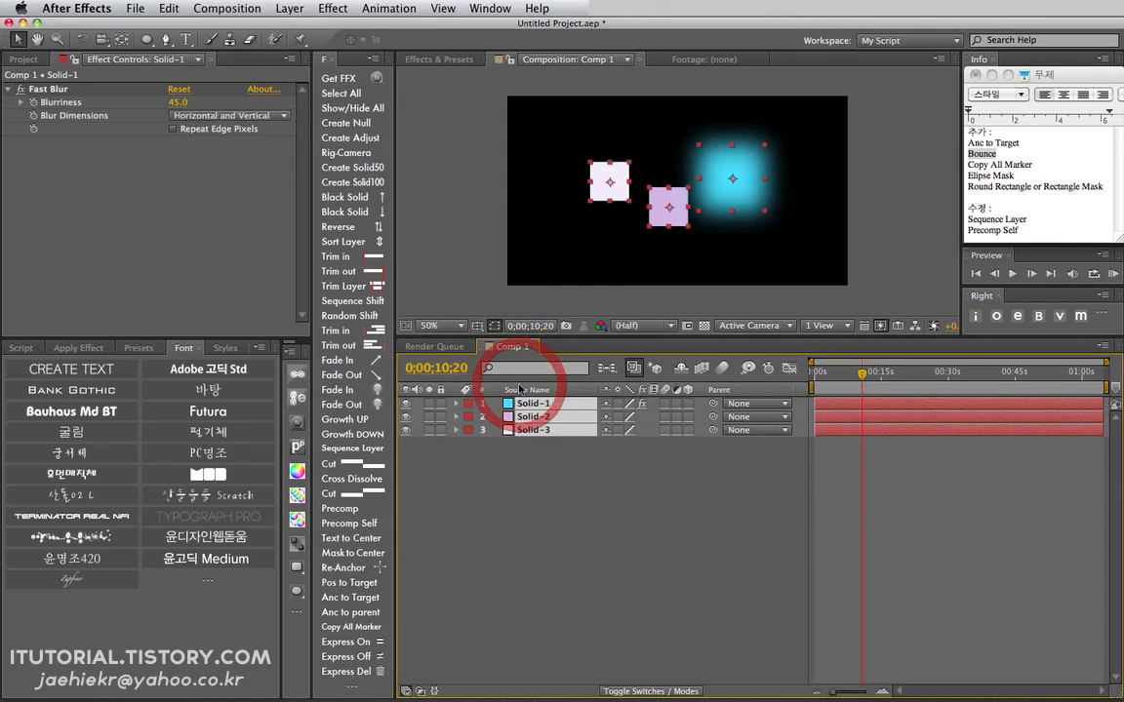
pyautogui.click(359, 525)
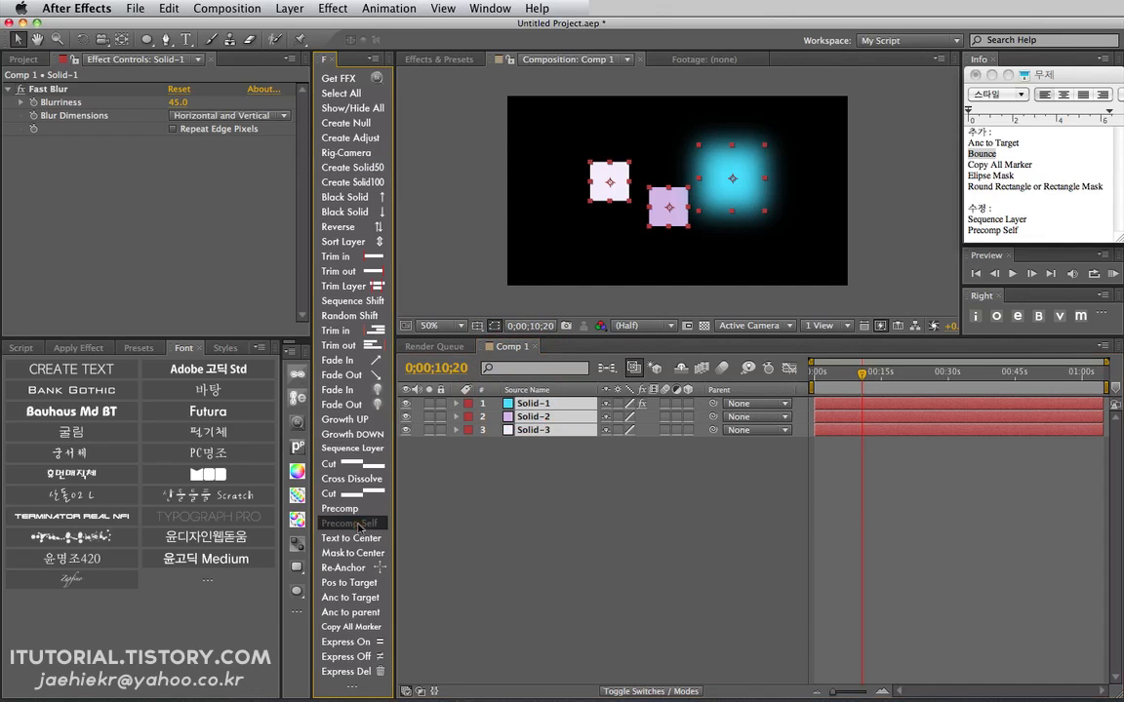
pyautogui.click(527, 251)
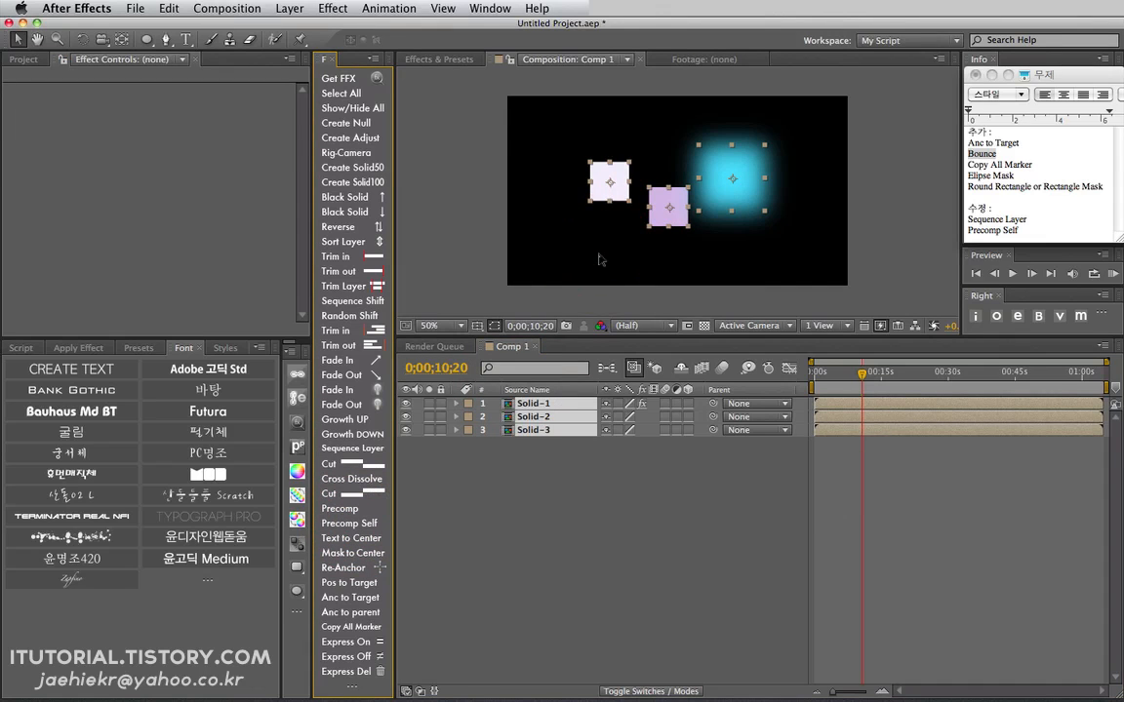
pyautogui.click(542, 445)
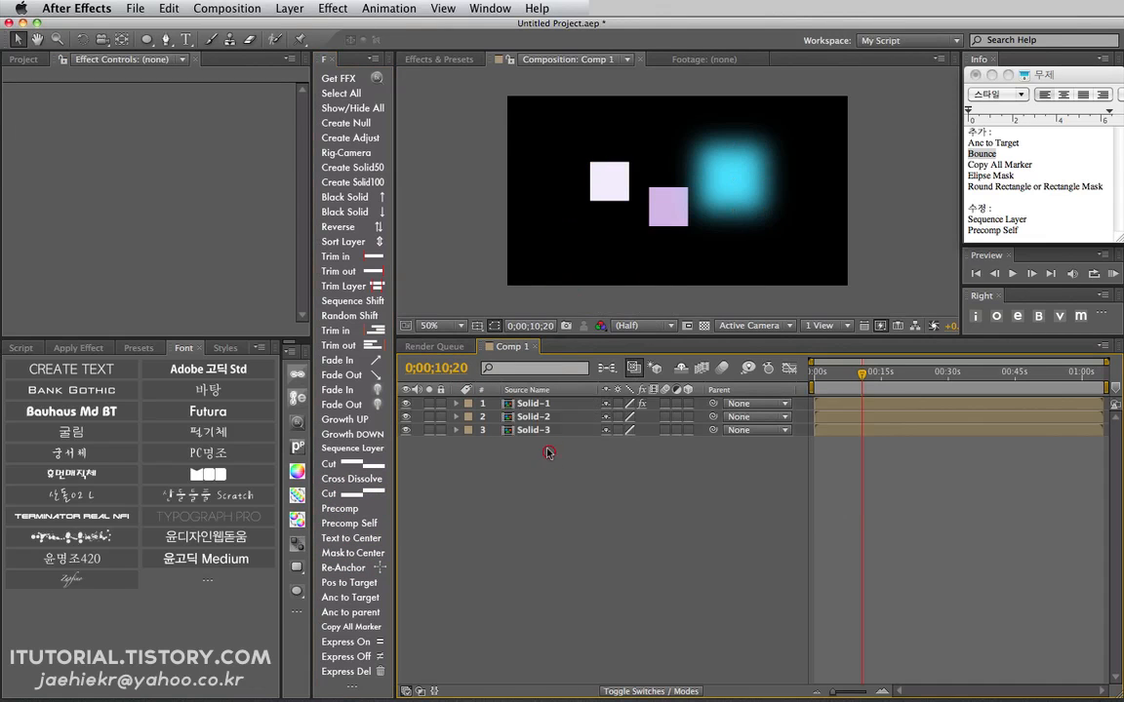
# Step: Compare the Fast Blur and Scale of the precomposed Solid-1 in Comp 1 with the solid inside its composition, and close that composition
pyautogui.click(524, 403)
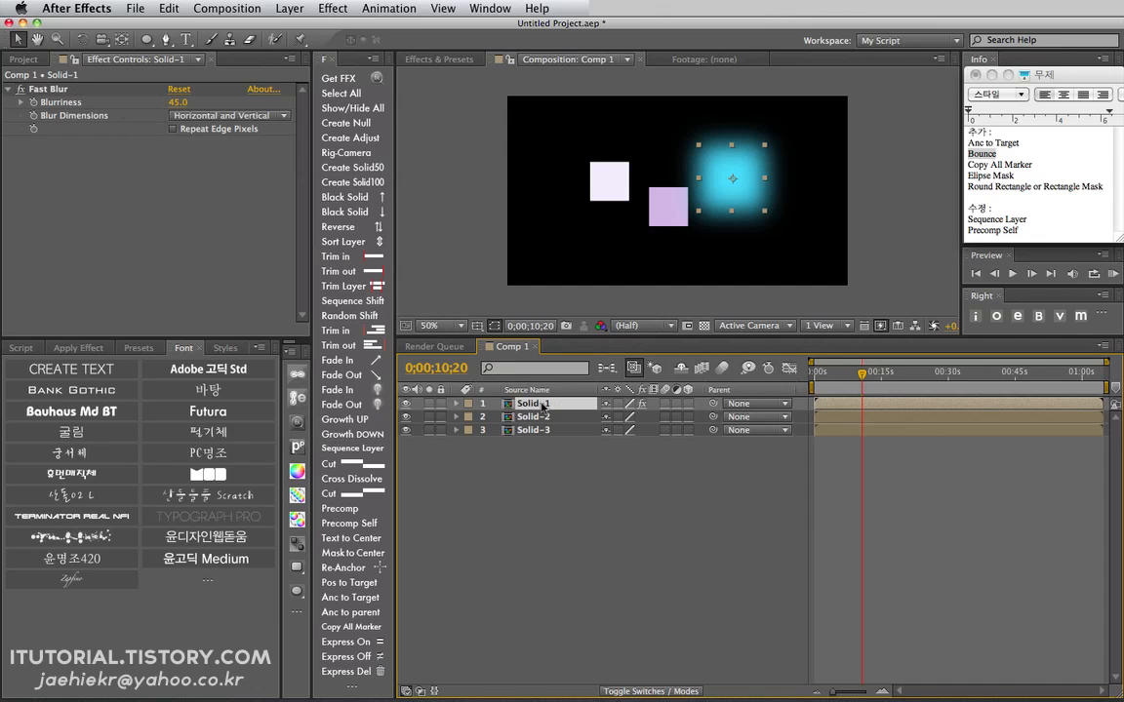
pyautogui.press('s')
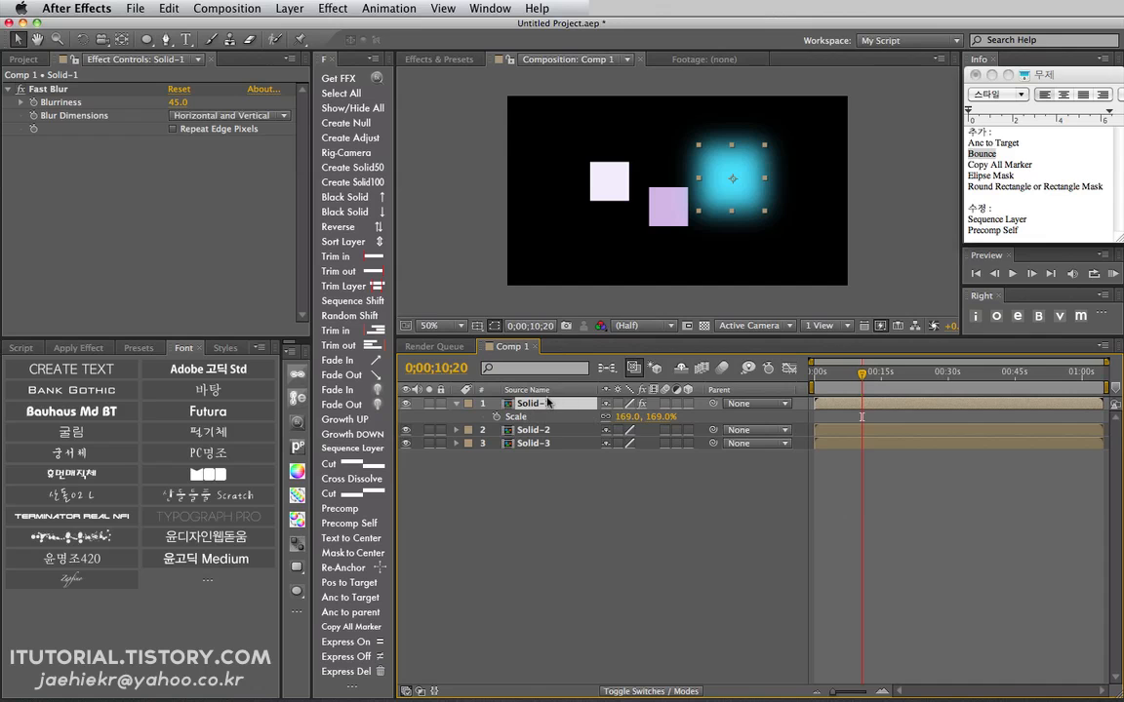
pyautogui.doubleClick(537, 403)
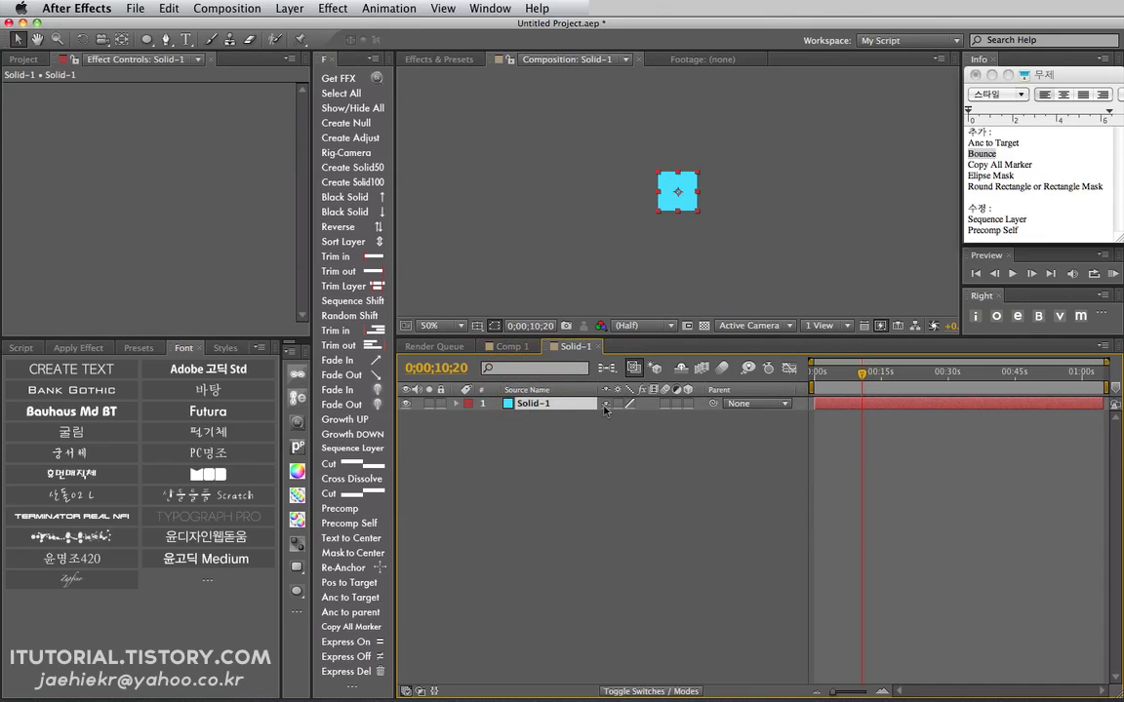
pyautogui.press('s')
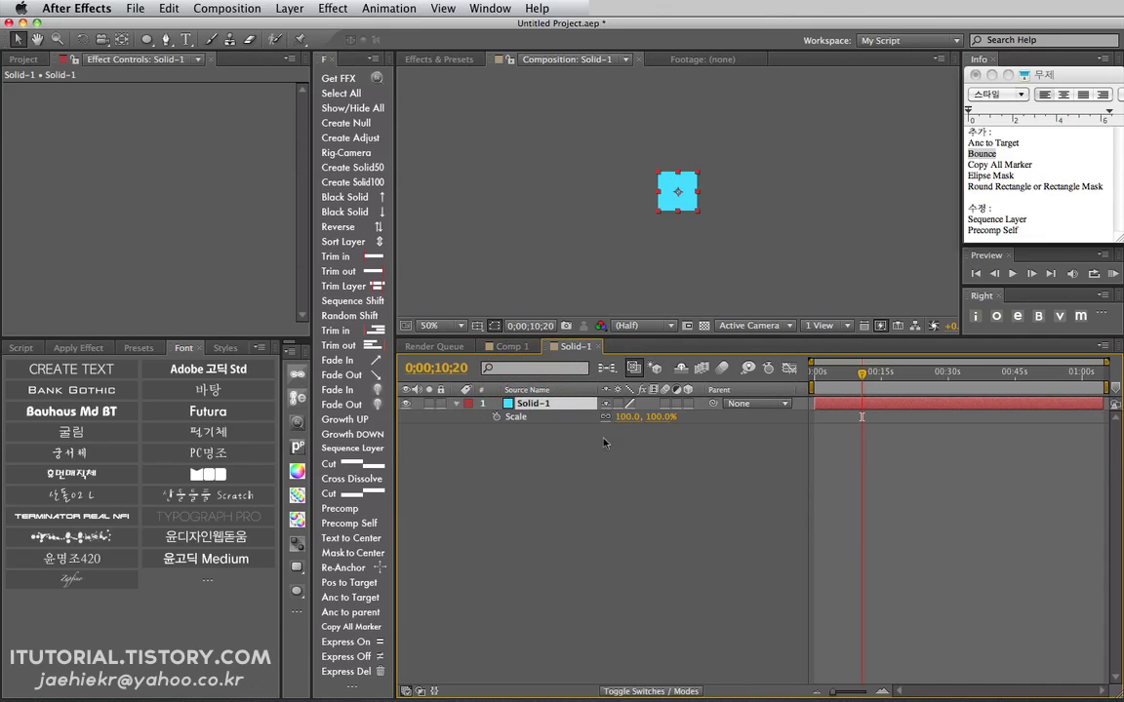
pyautogui.click(598, 350)
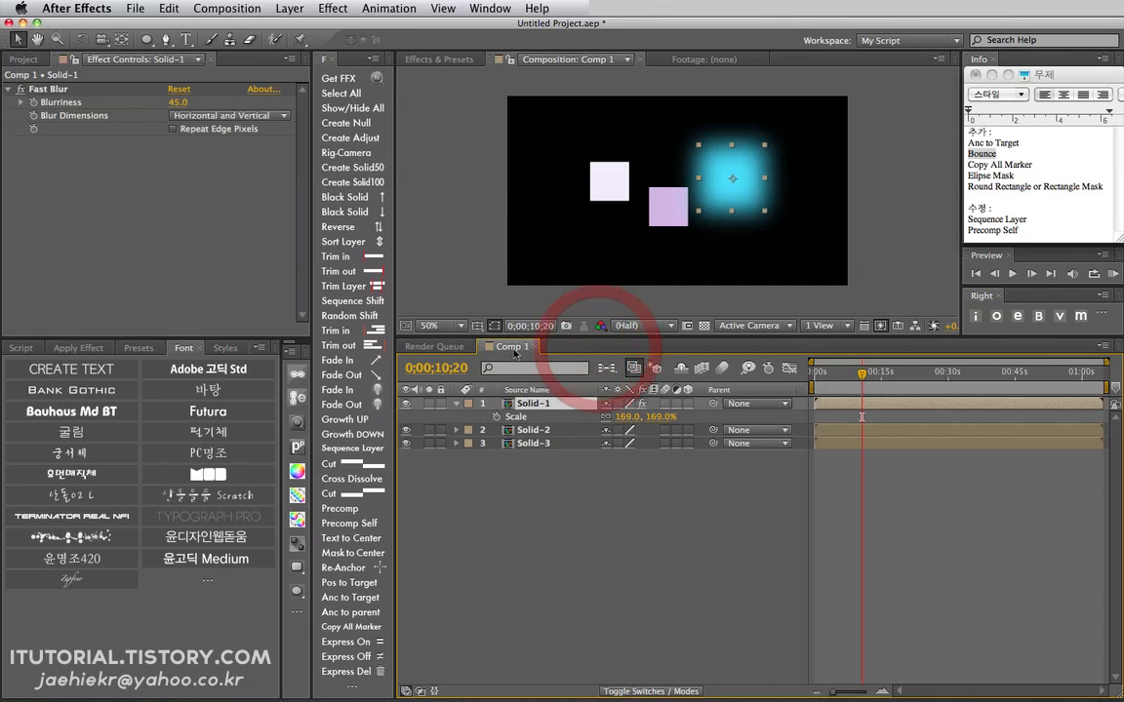
pyautogui.click(455, 404)
pyautogui.click(535, 464)
pyautogui.press('super+a')
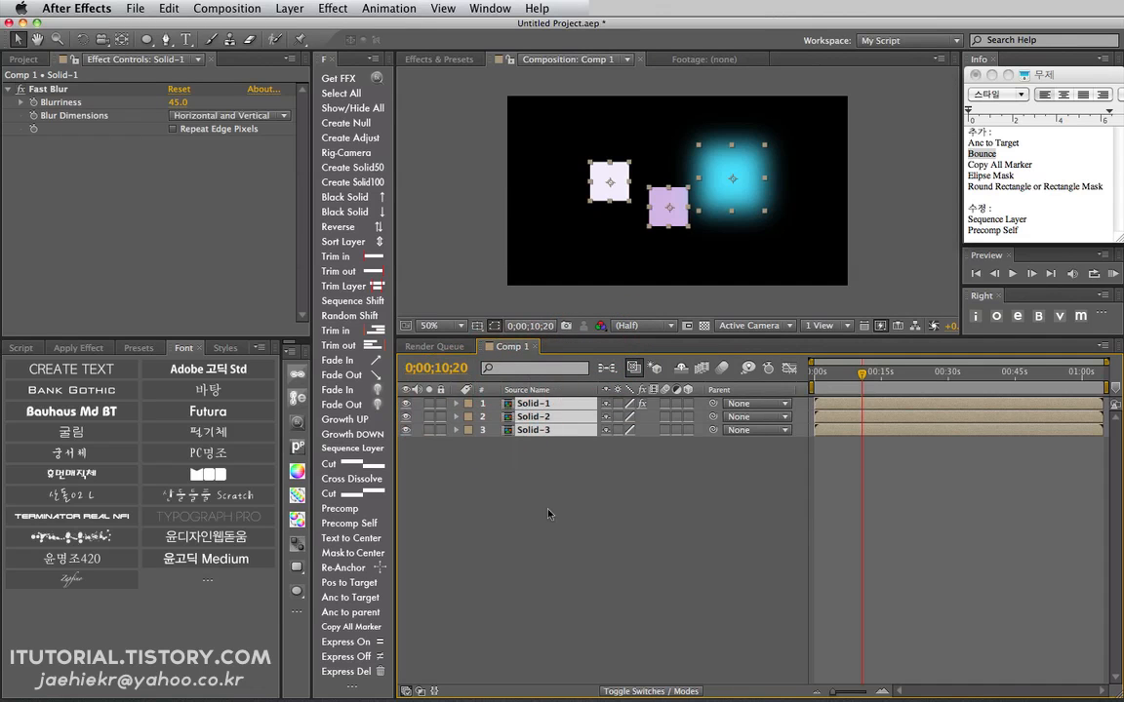
pyautogui.click(570, 495)
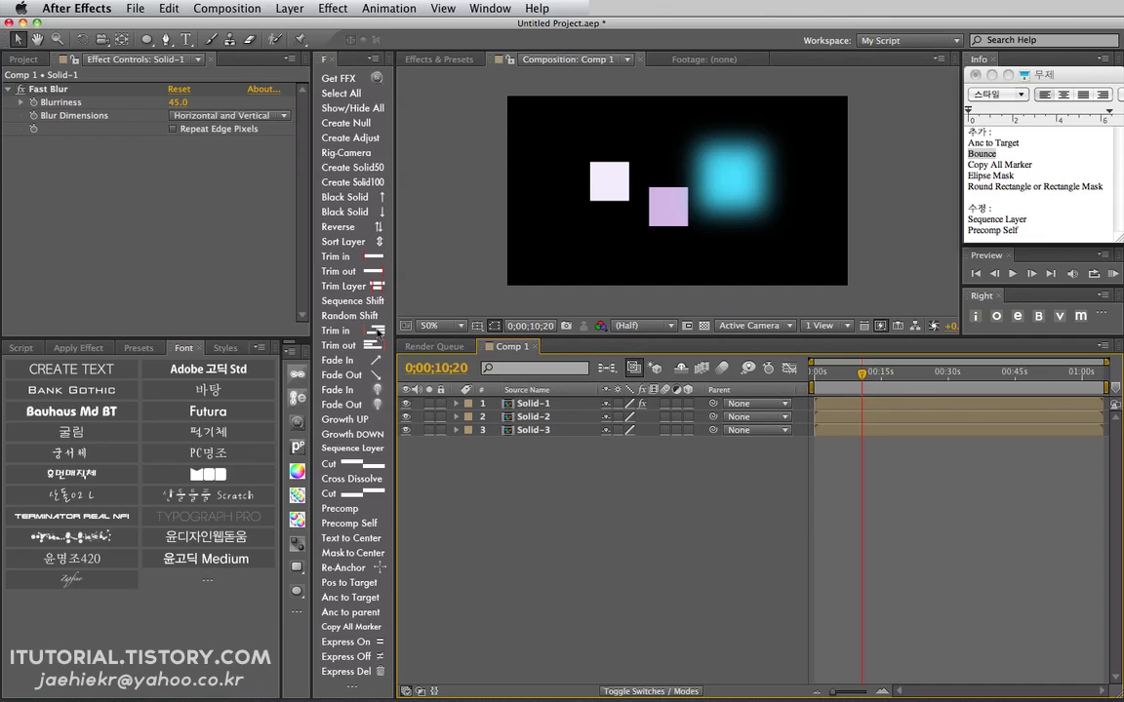
pyautogui.click(571, 486)
# Step: Switch to the text note, highlight the Sequence Layer entry in the list of revised scripts, and clear the highlight
pyautogui.click(1012, 218)
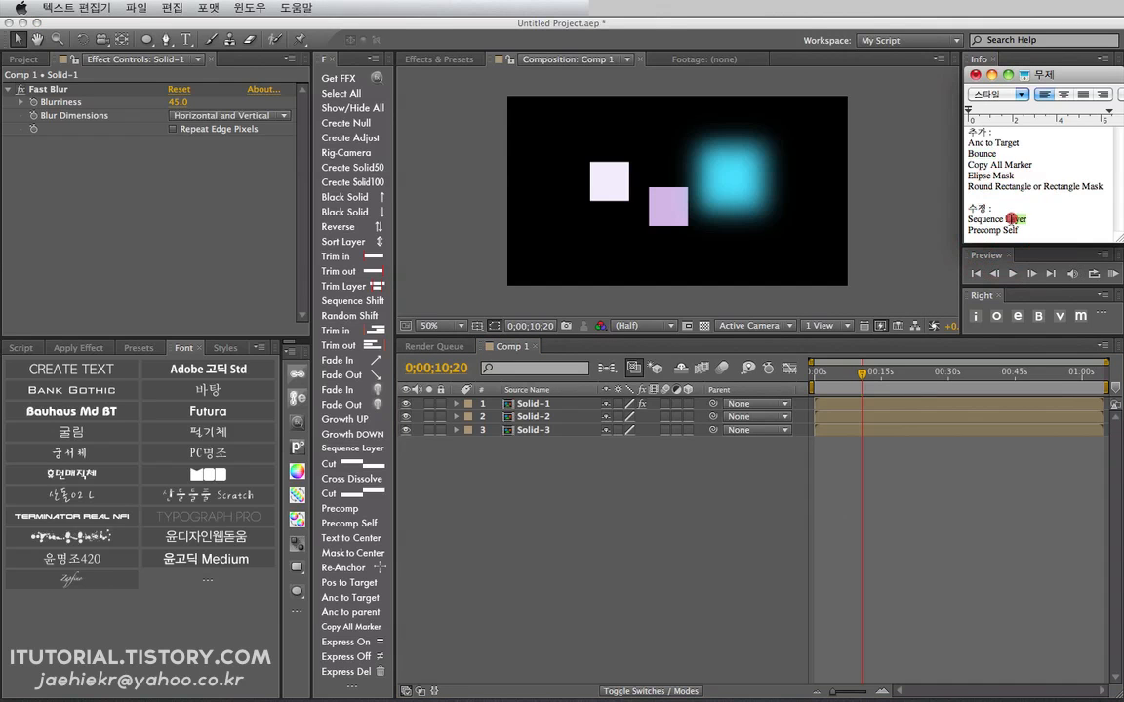
pyautogui.moveTo(1011, 218); pyautogui.dragTo(970, 220)
pyautogui.click(583, 476)
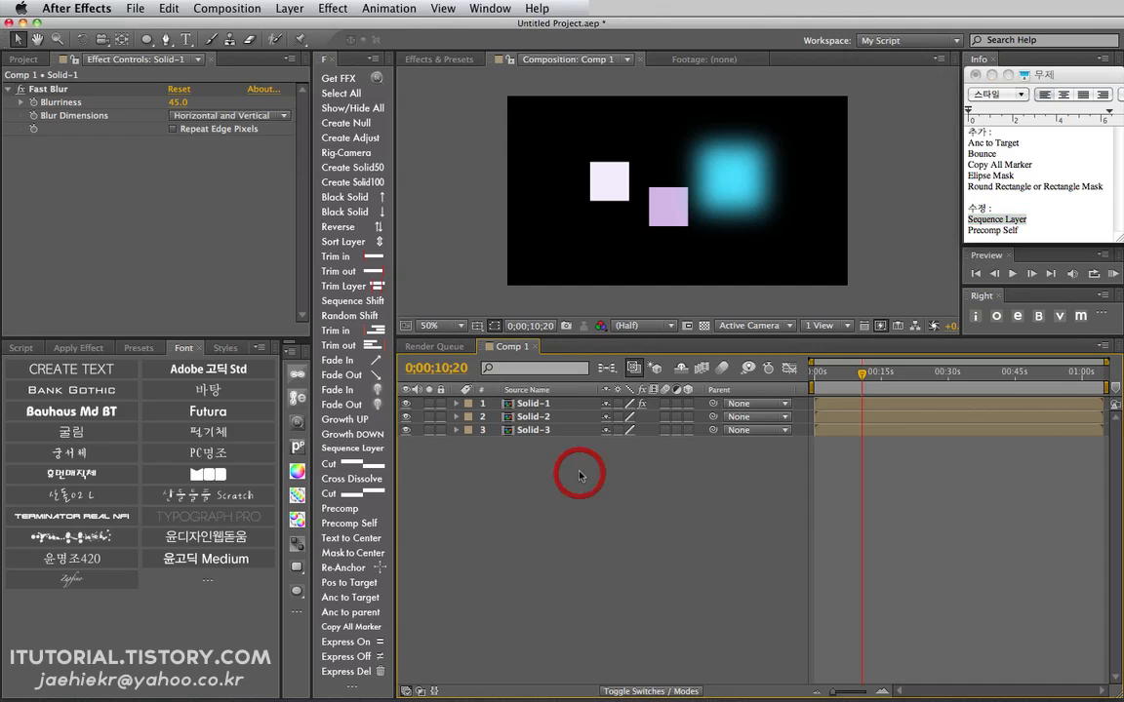
pyautogui.click(1004, 201)
pyautogui.click(1003, 201)
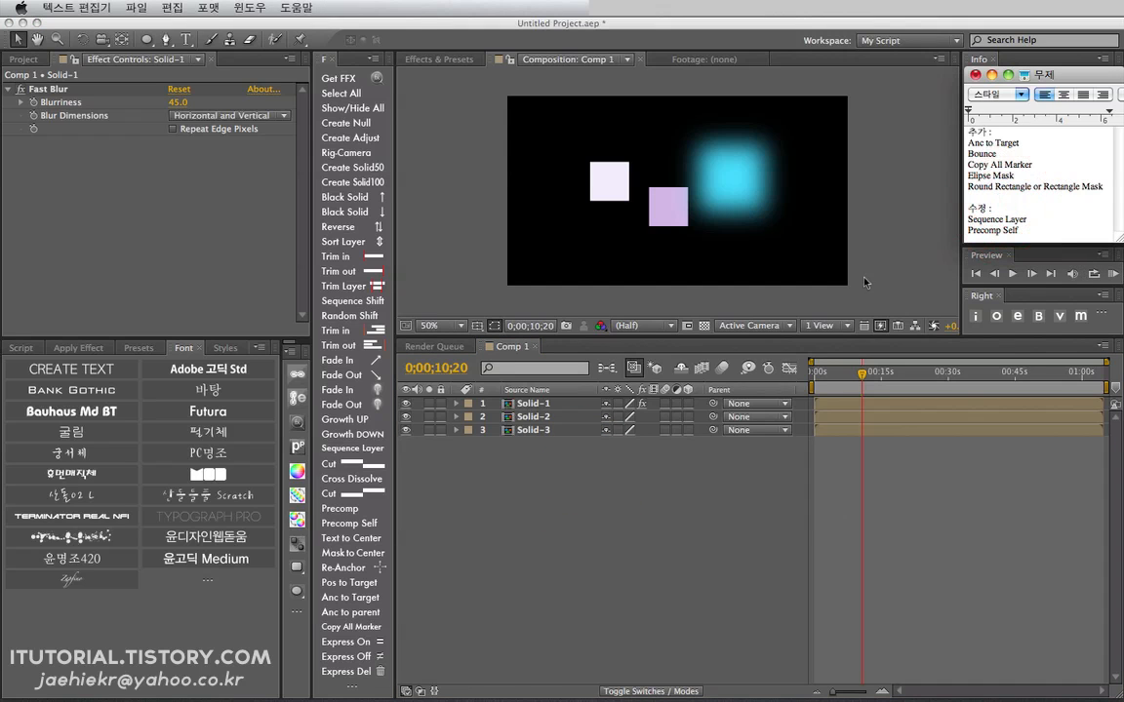